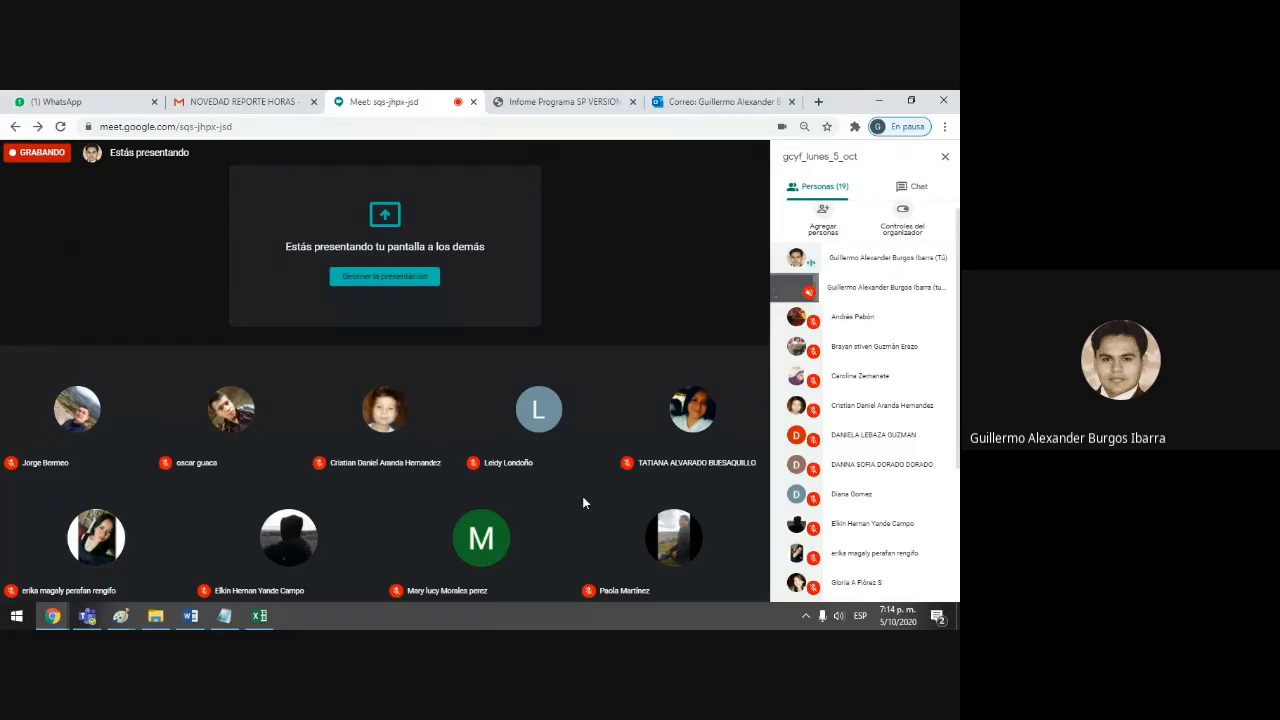
Switch to the BUSCAR OBJETIVO-SOLVE workbook in Excel and show Hoja1 with an empty cell selected.
left_click(260, 622)
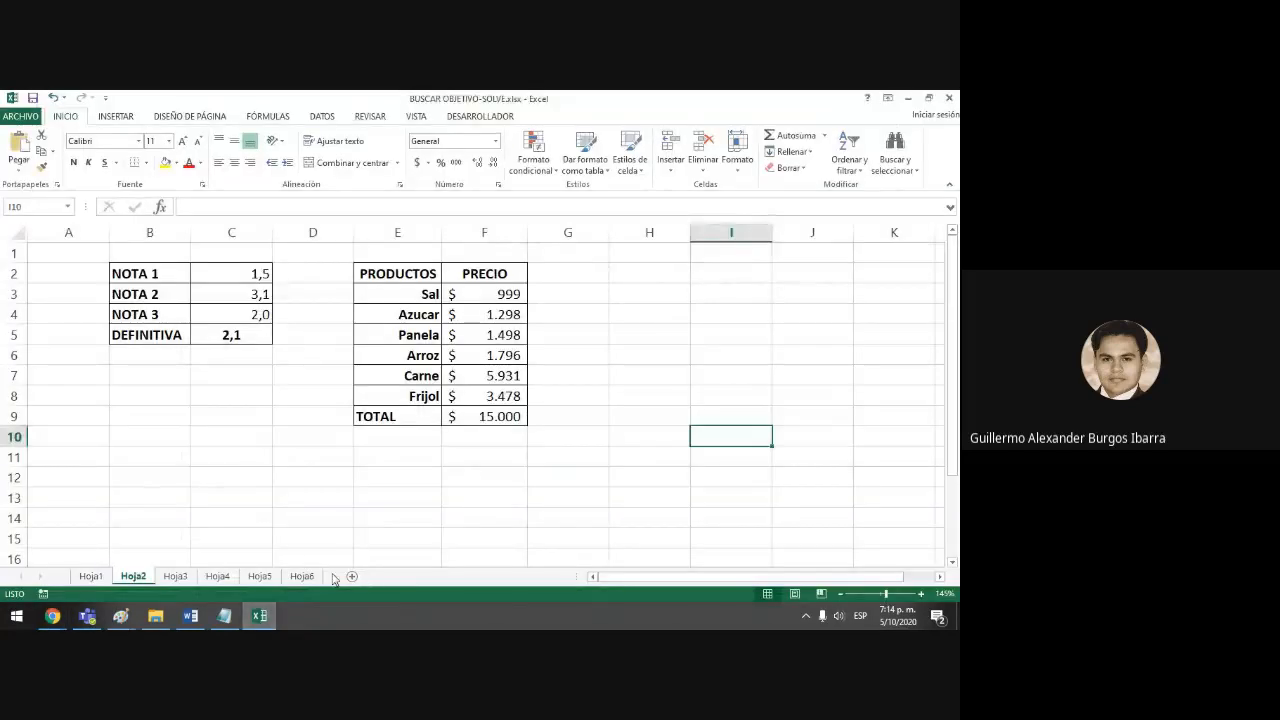
left_click(90, 576)
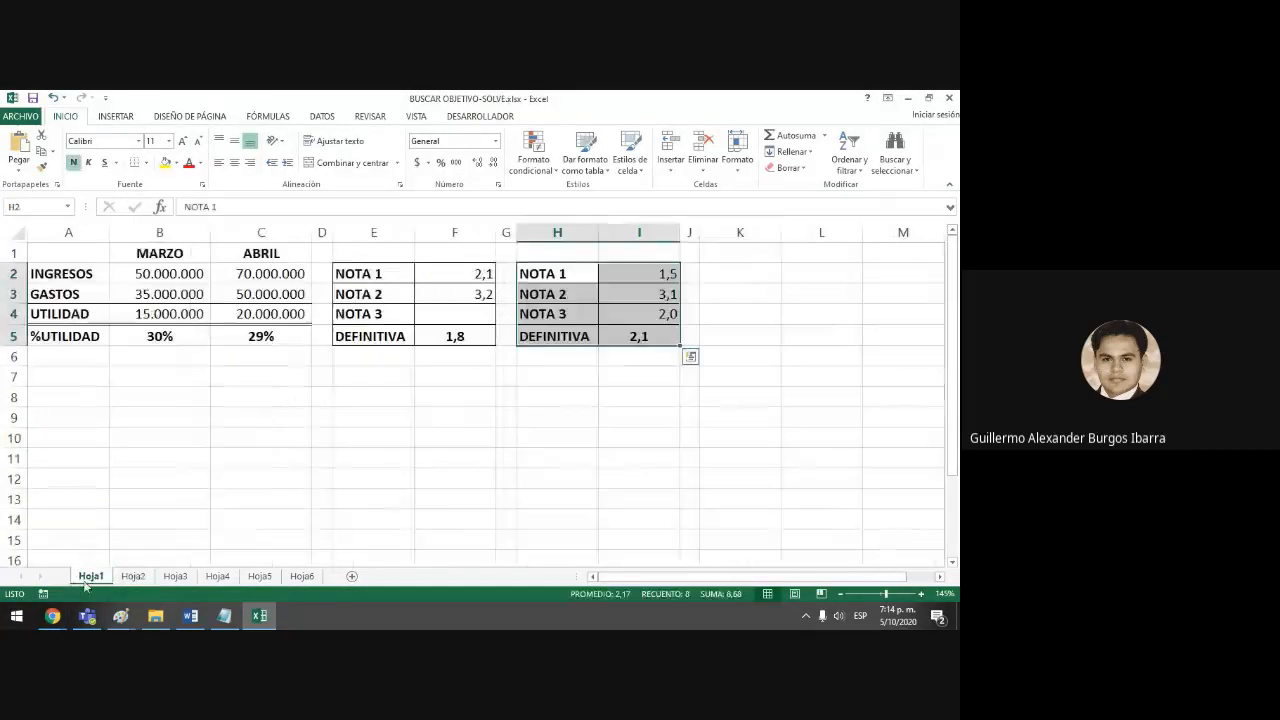
left_click(555, 435)
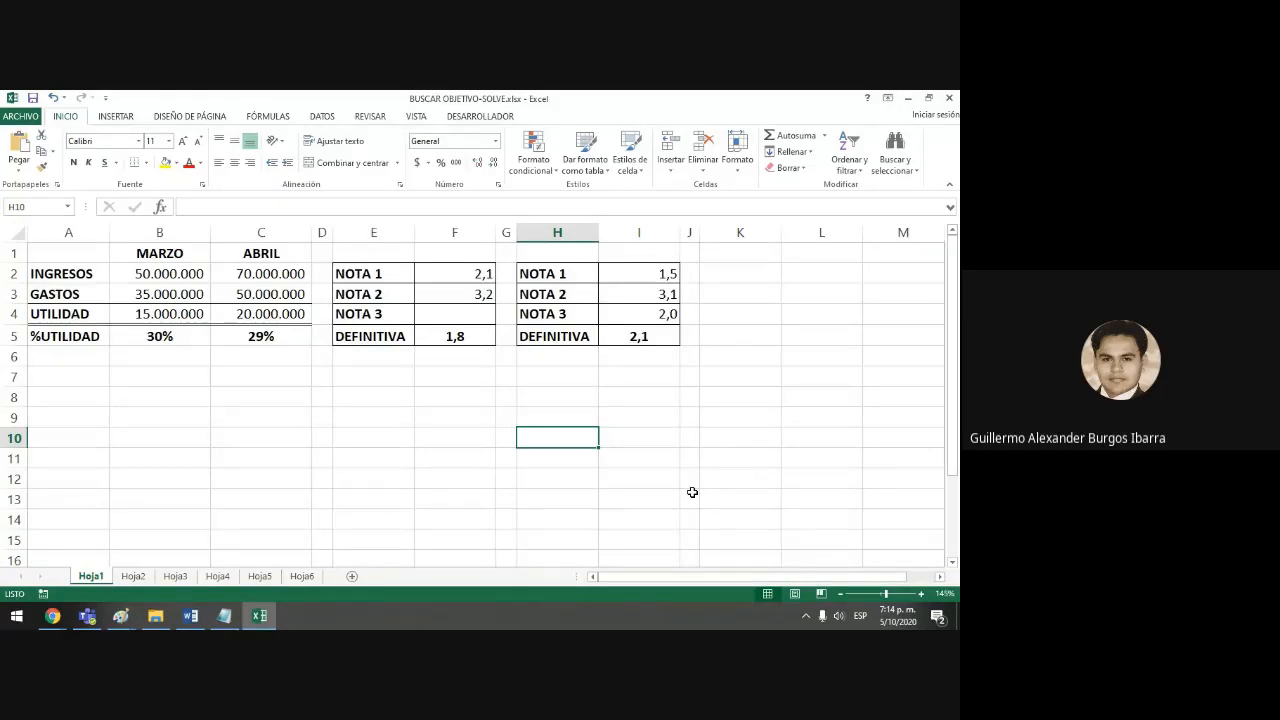
Rename the sheet Hoja1 as "buscar objetivo".
left_click(96, 577)
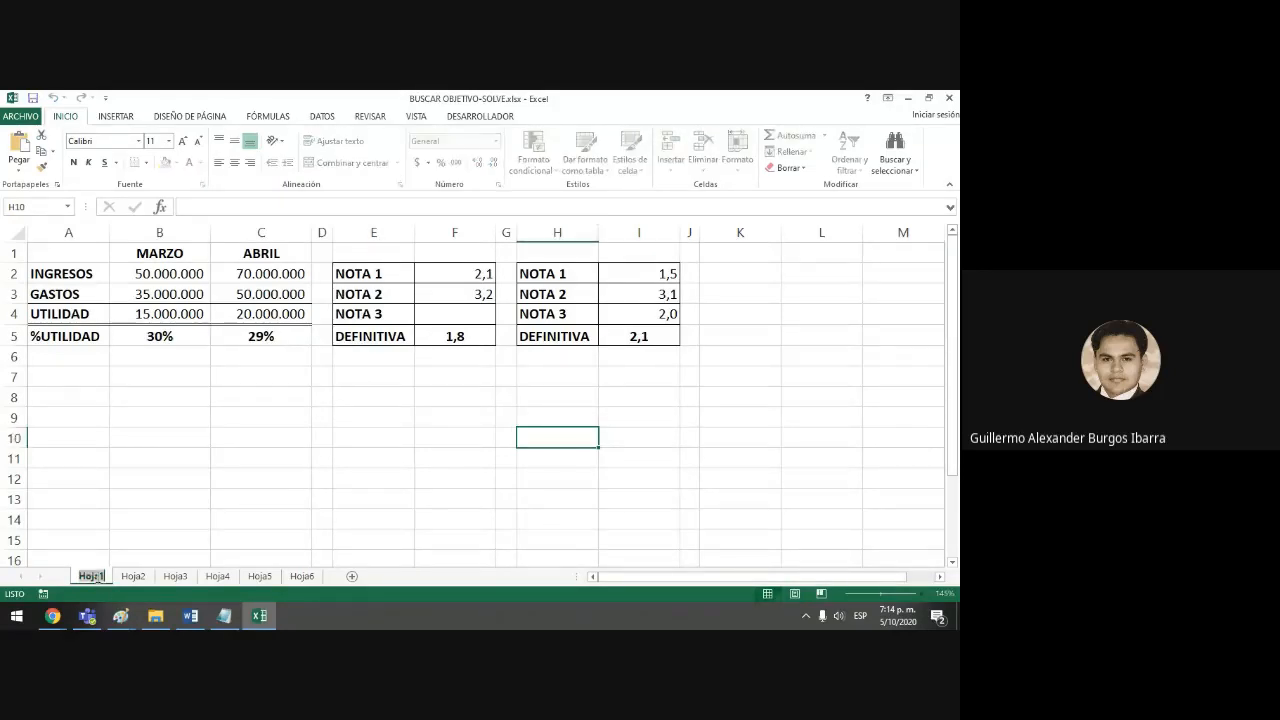
type("buscar")
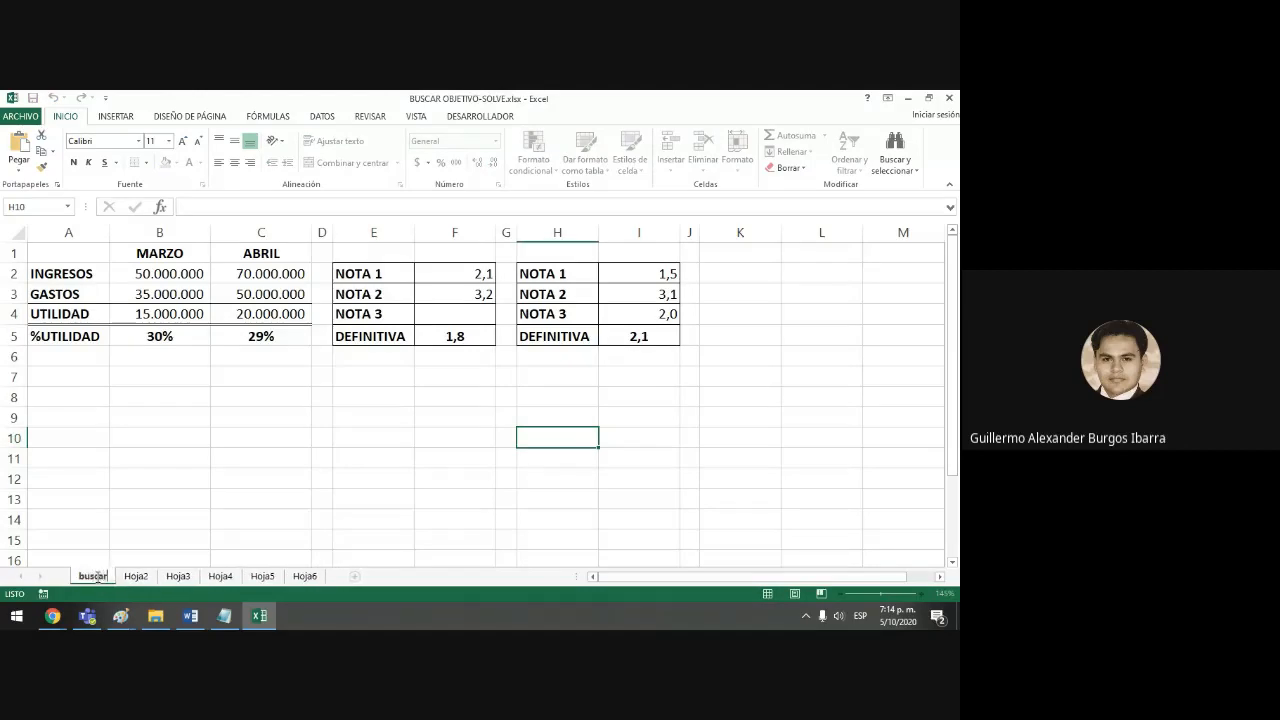
type(" obje")
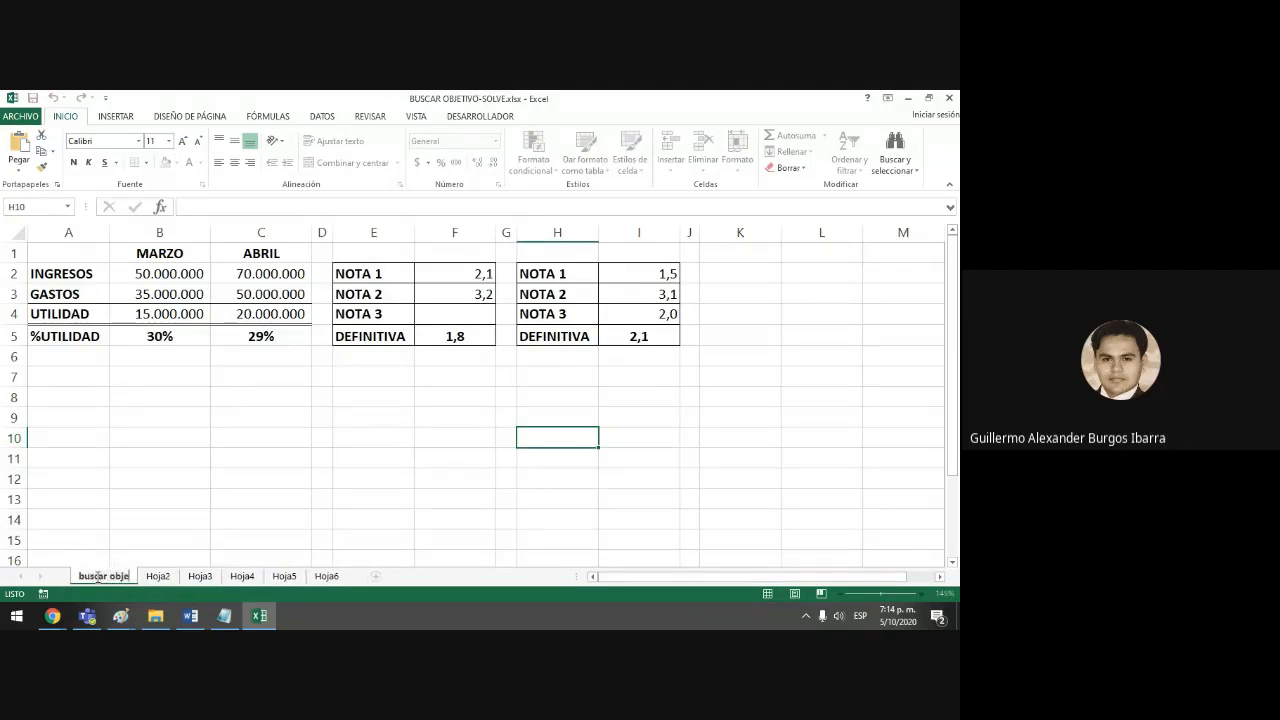
type("tivo")
key("Return")
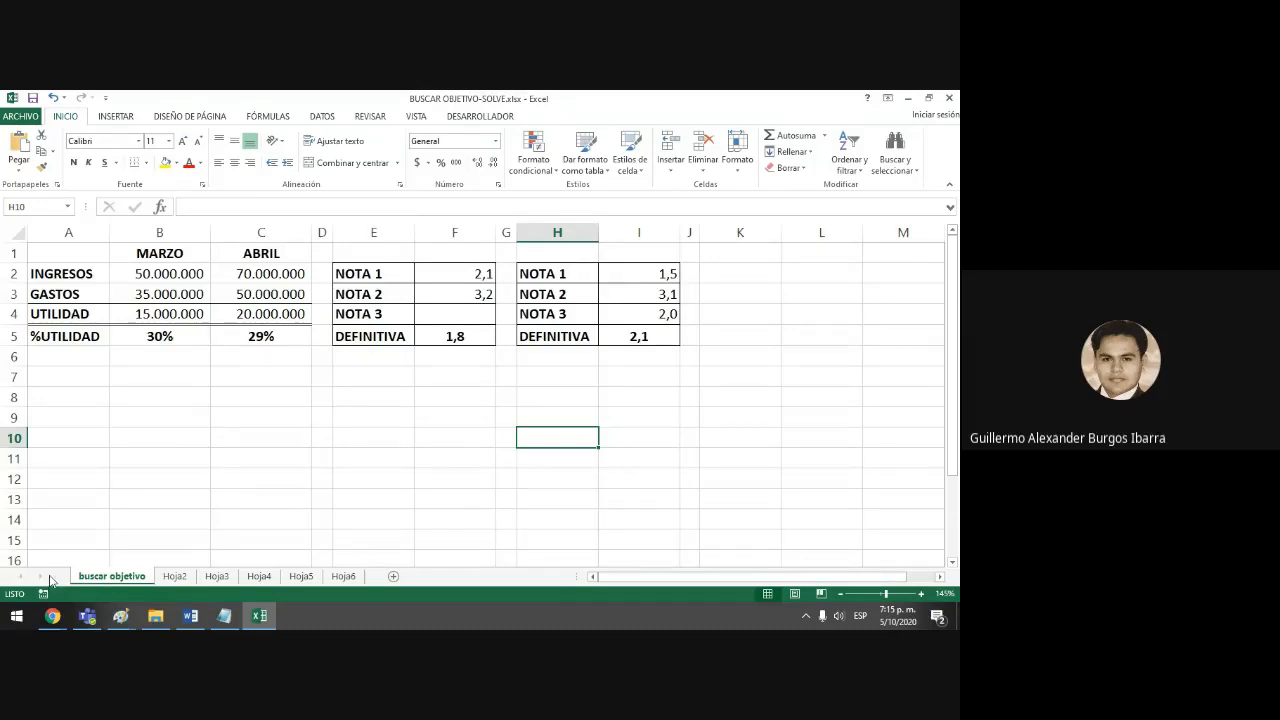
Examine the table in A1:C5 and the formulas behind March's UTILIDAD and %UTILIDAD.
left_click_drag(134, 252, 229, 347)
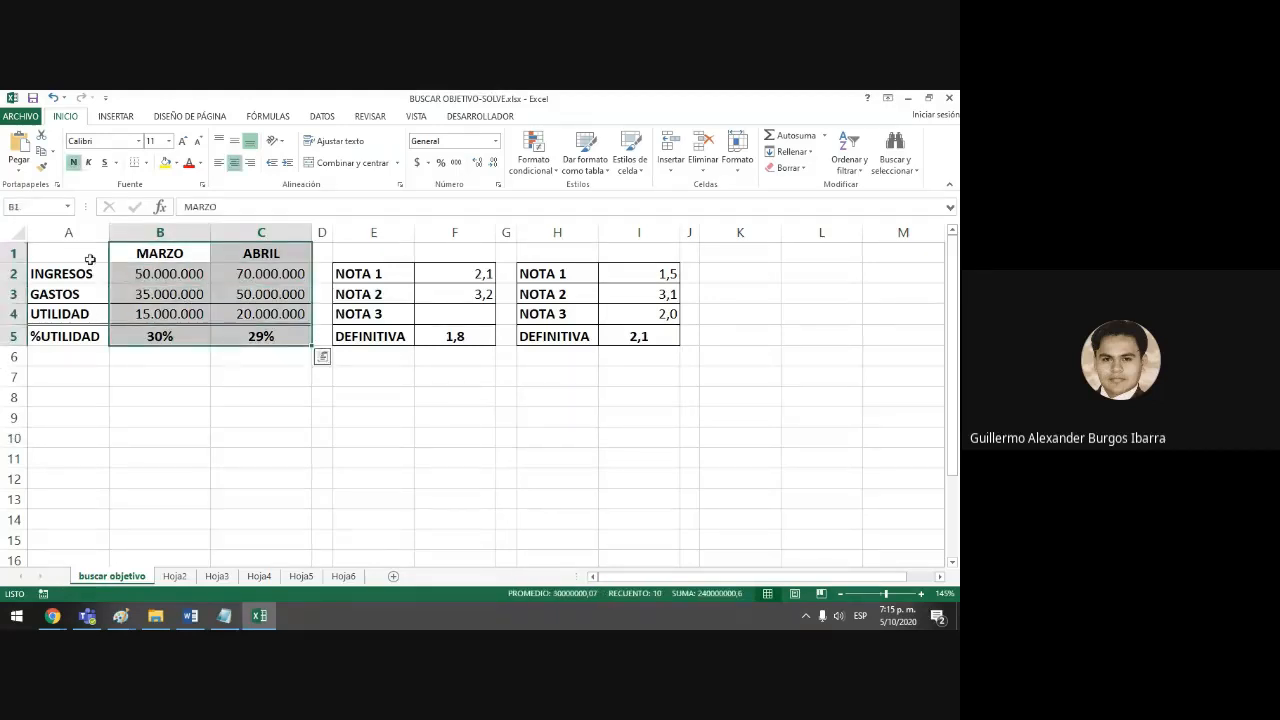
left_click_drag(89, 257, 262, 342)
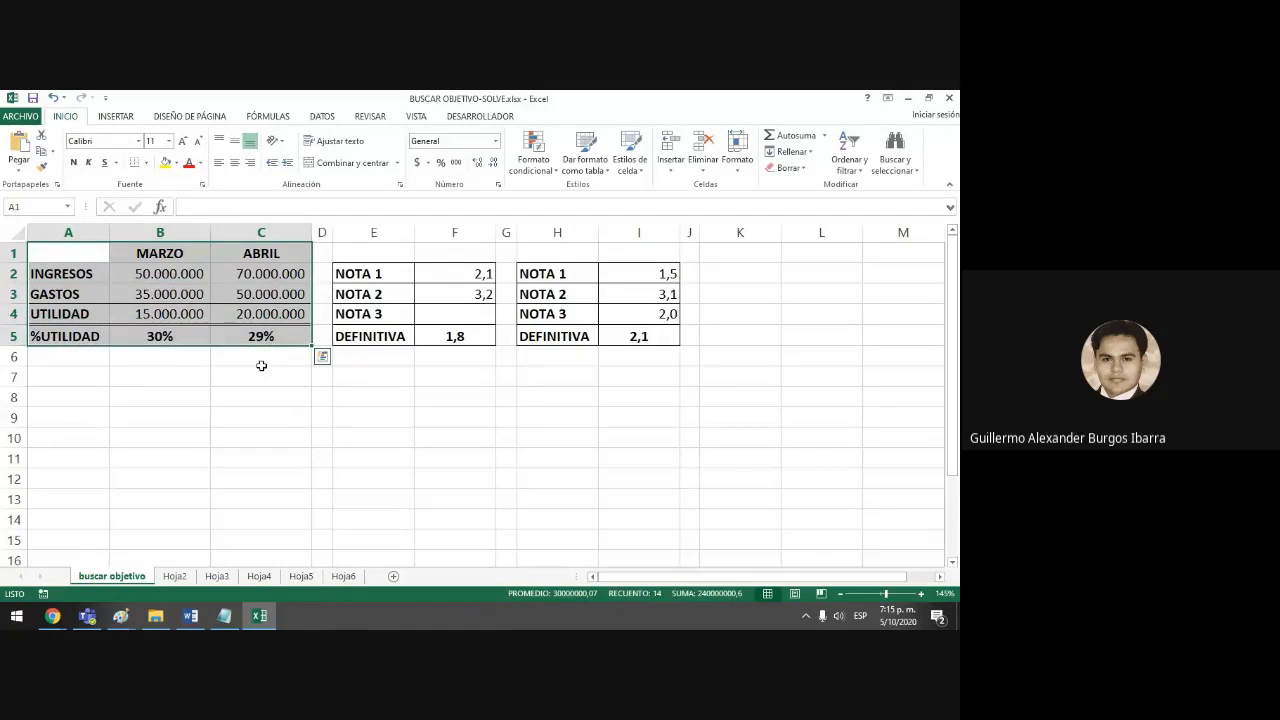
left_click(164, 274)
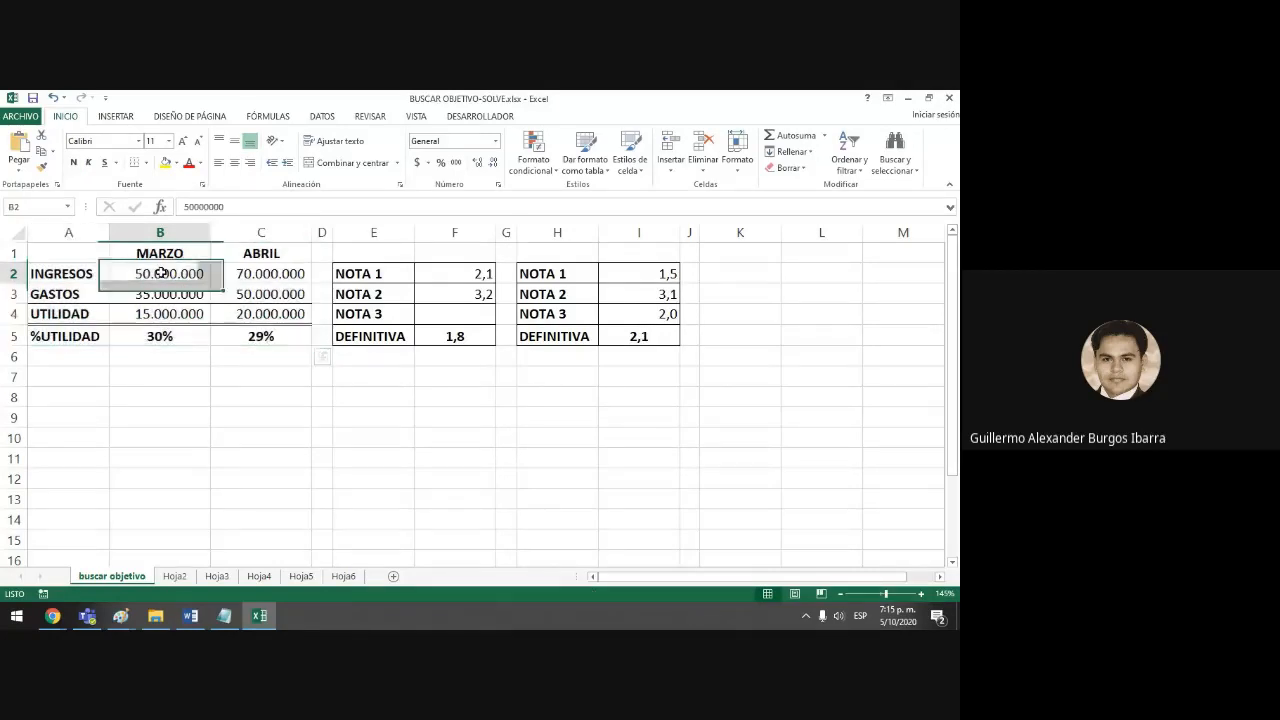
left_click(164, 293)
left_click(166, 312)
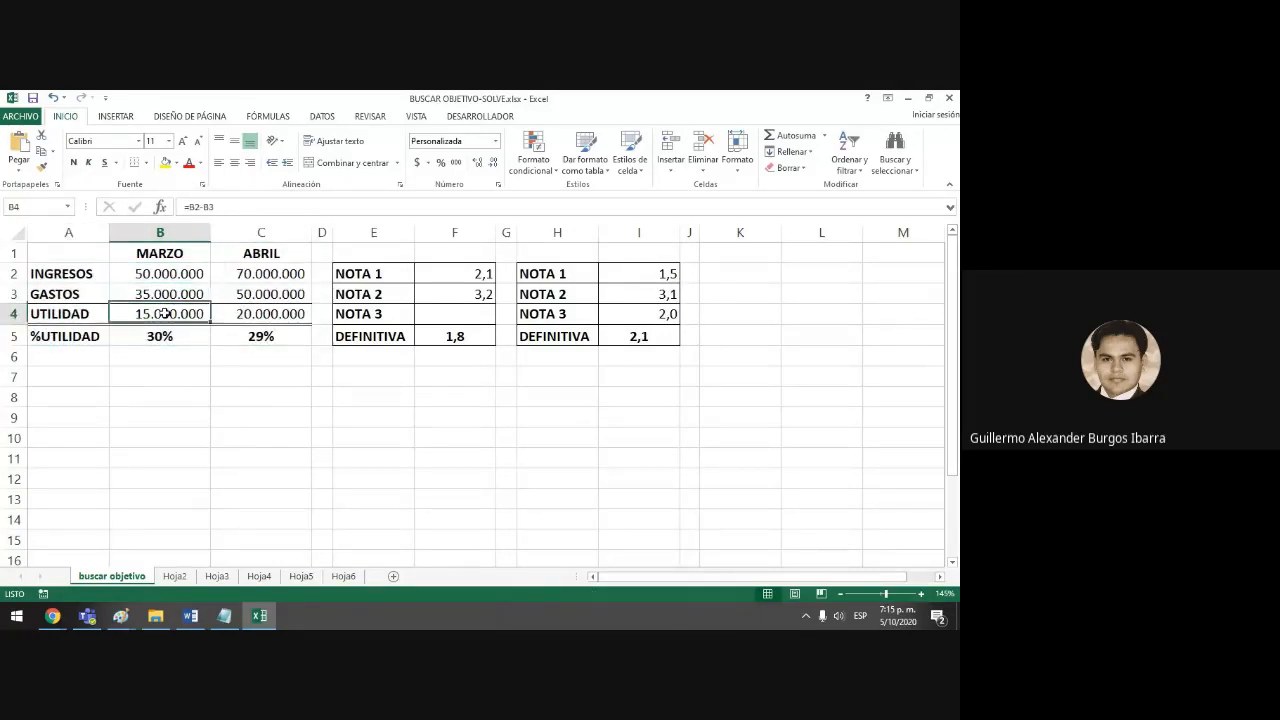
left_click(151, 332)
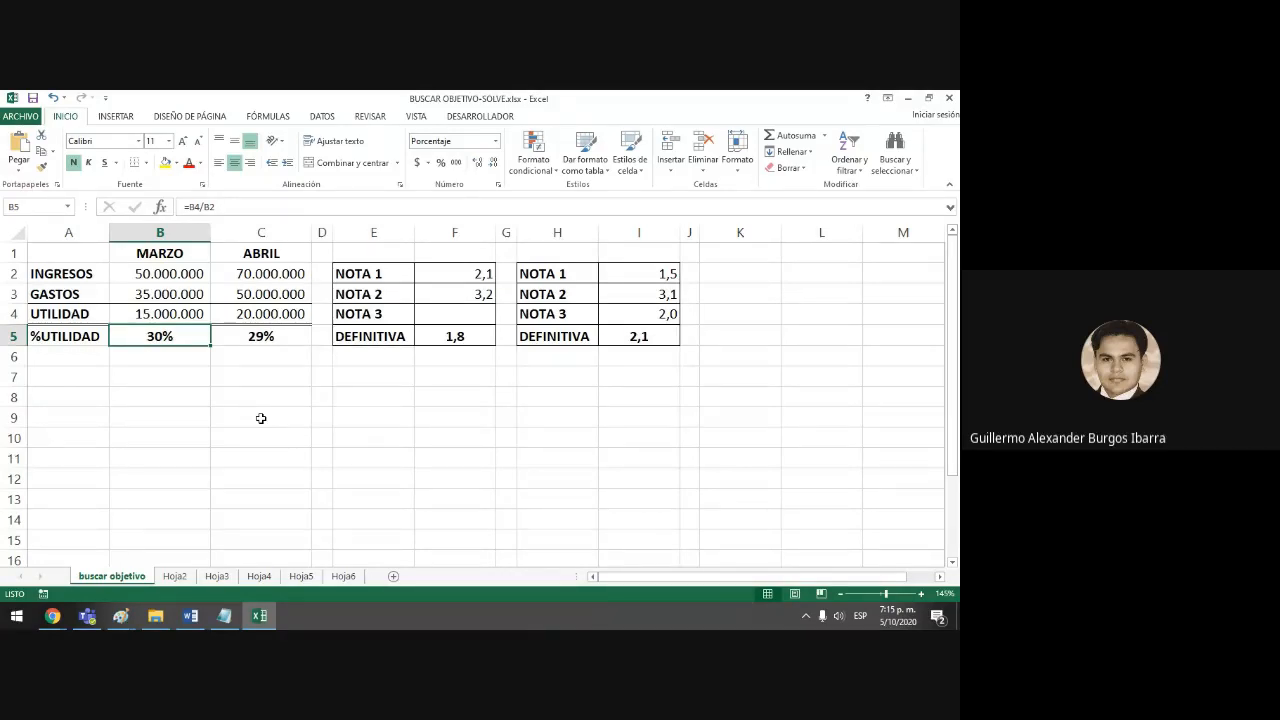
left_click(176, 310)
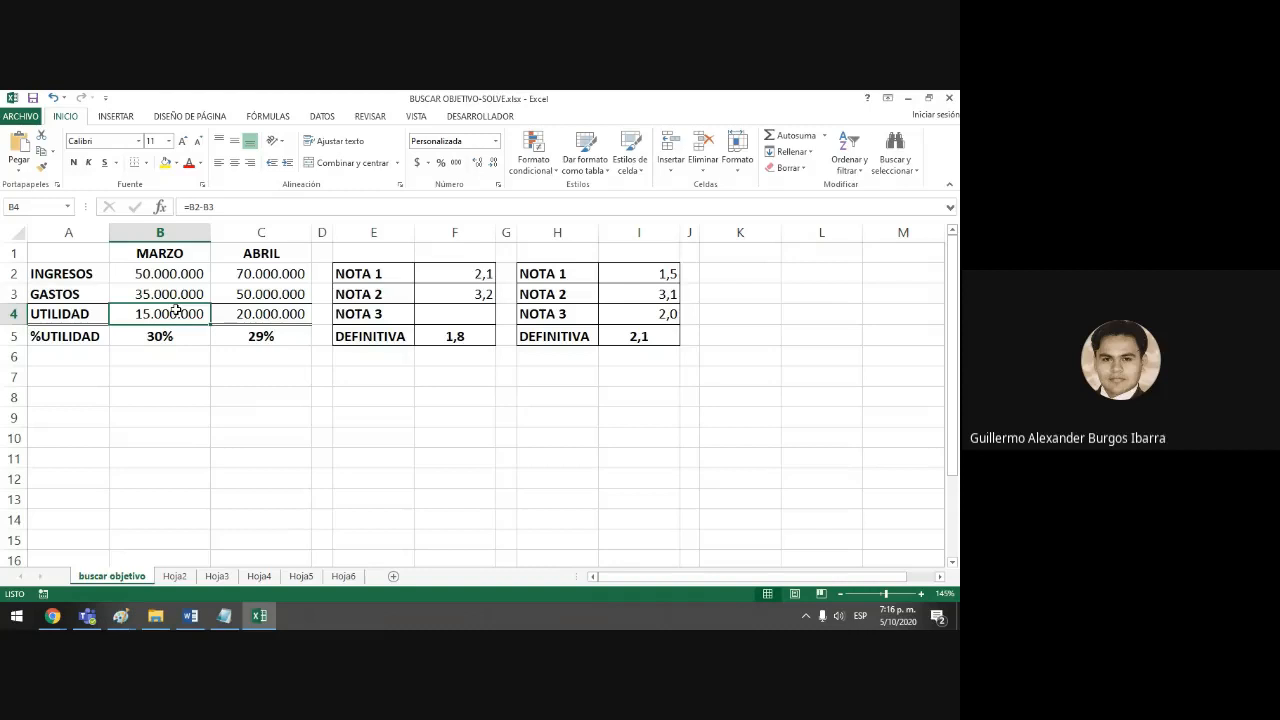
left_click(179, 338)
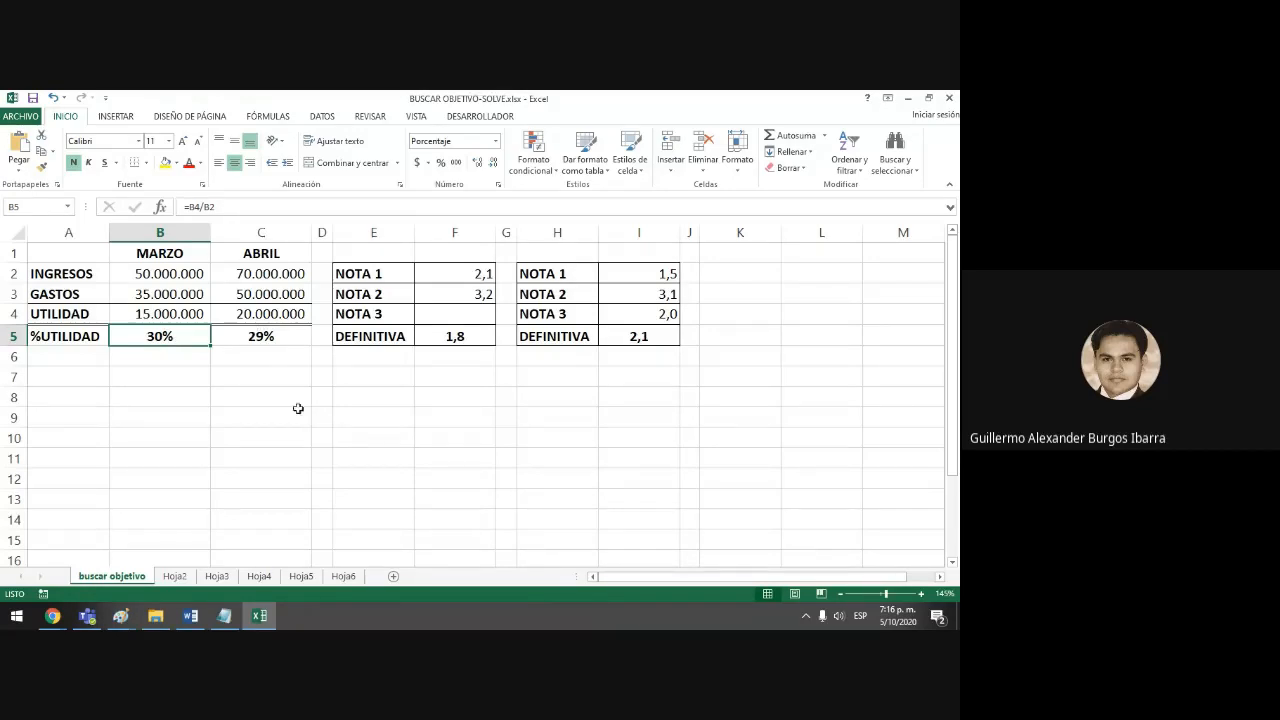
left_click(314, 414)
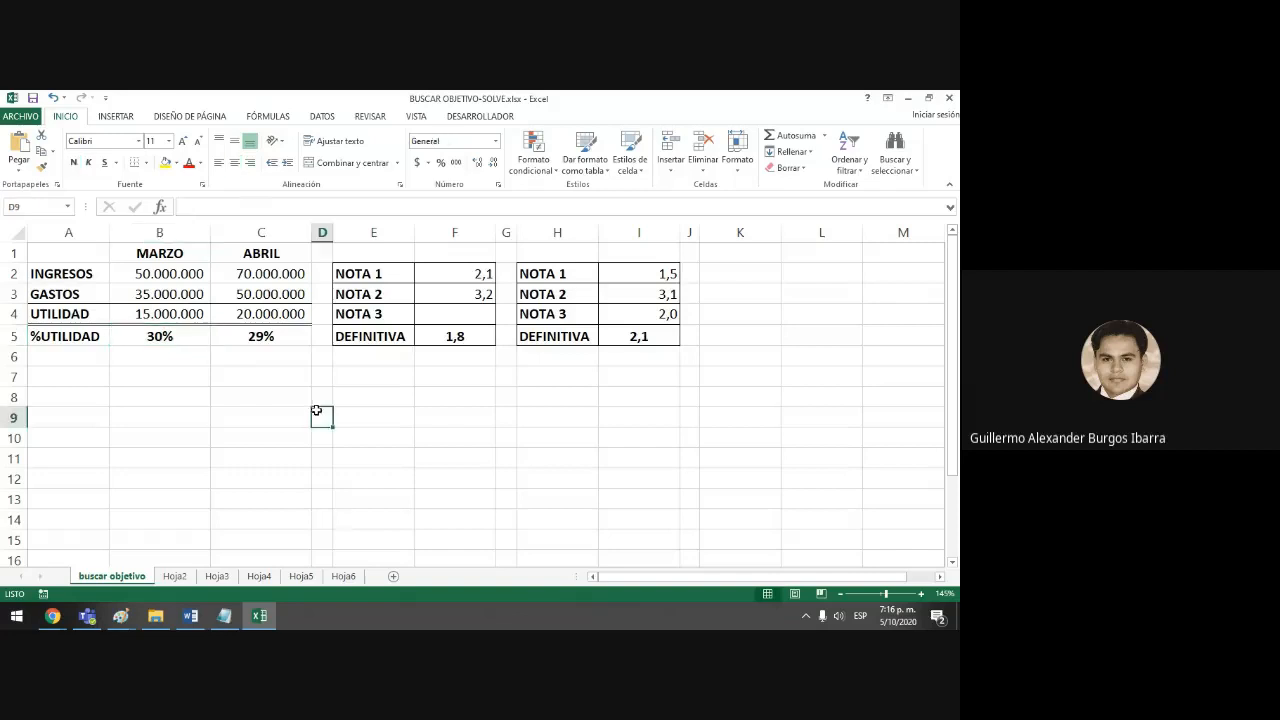
left_click(408, 400)
Review March's %UTILIDAD against the INGRESOS and GASTOS cells it depends on.
left_click(175, 339)
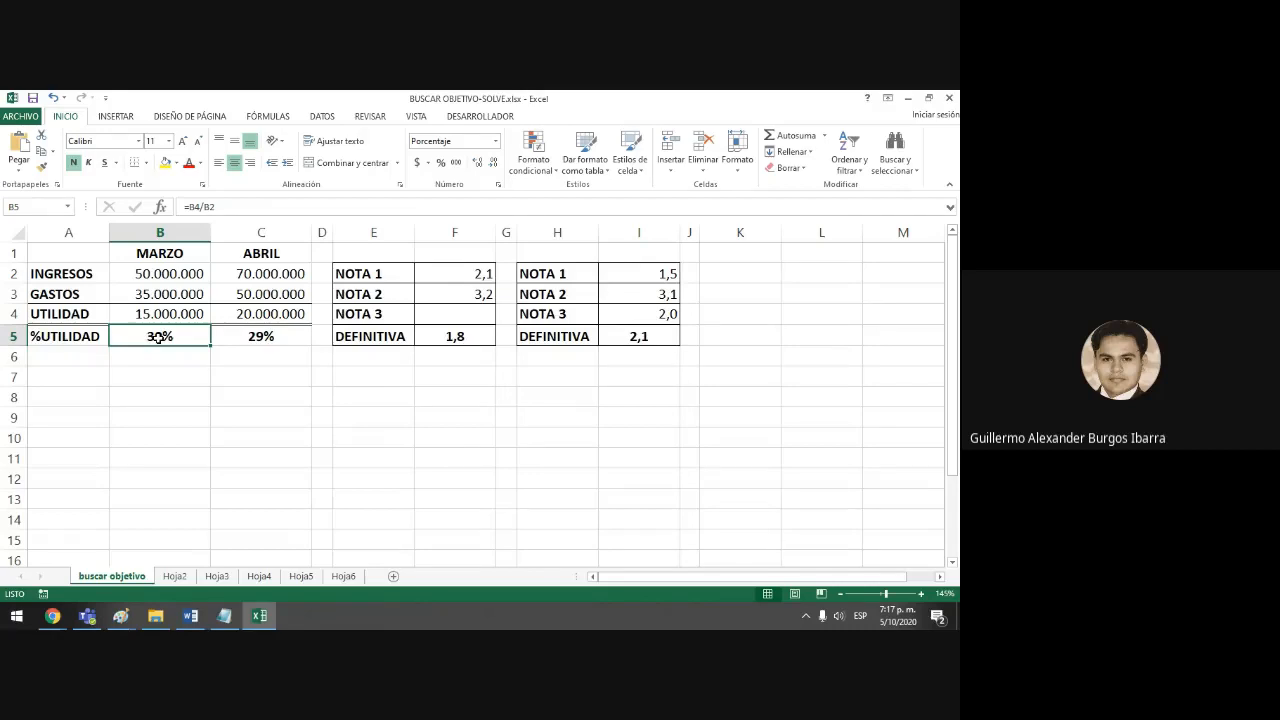
key("Up")
key("Up")
key("Up")
left_click(176, 290)
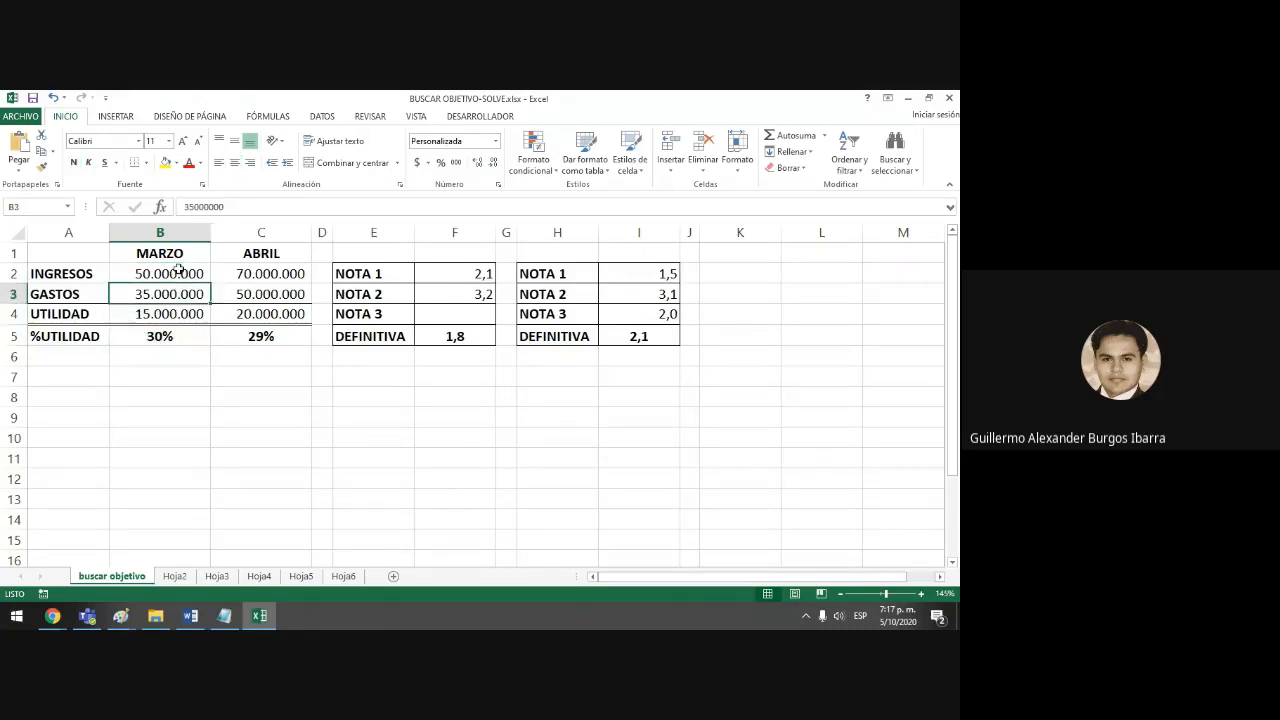
left_click(178, 270)
left_click(173, 293)
Open Goal Seek (Buscar objetivo) for March's %UTILIDAD in B5 and place its dialog below the tables.
left_click(161, 336)
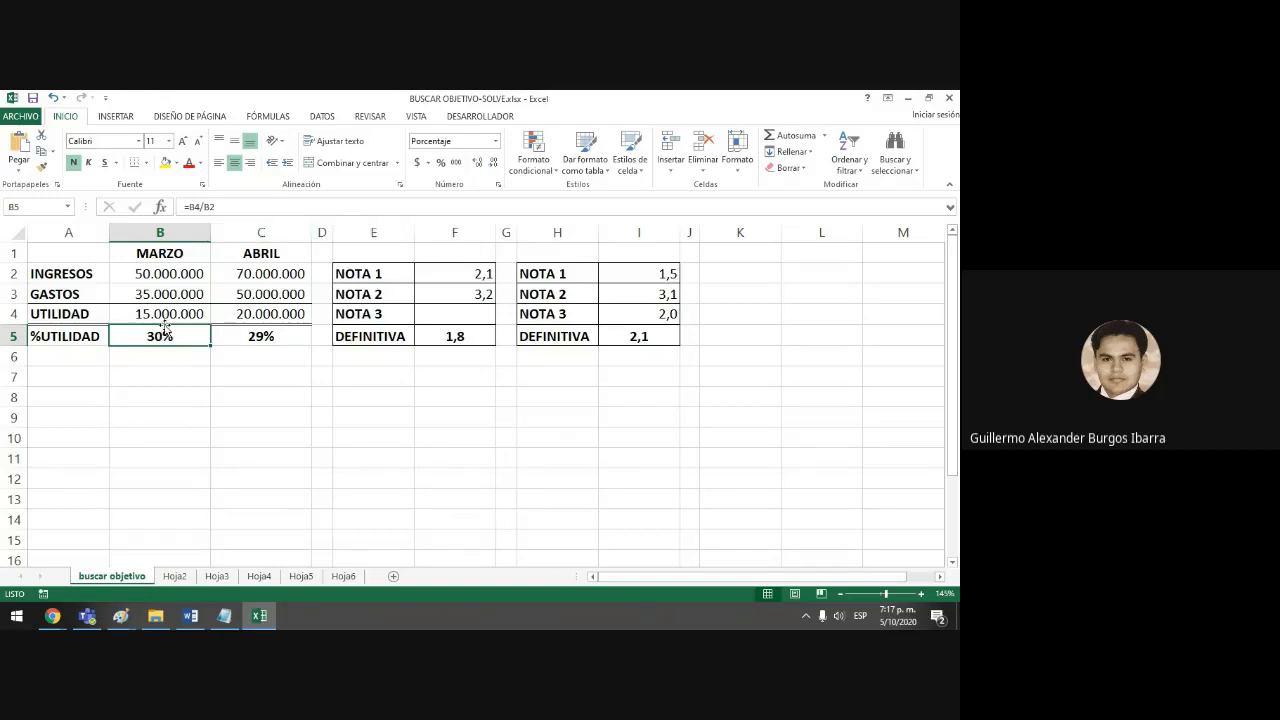
left_click(324, 117)
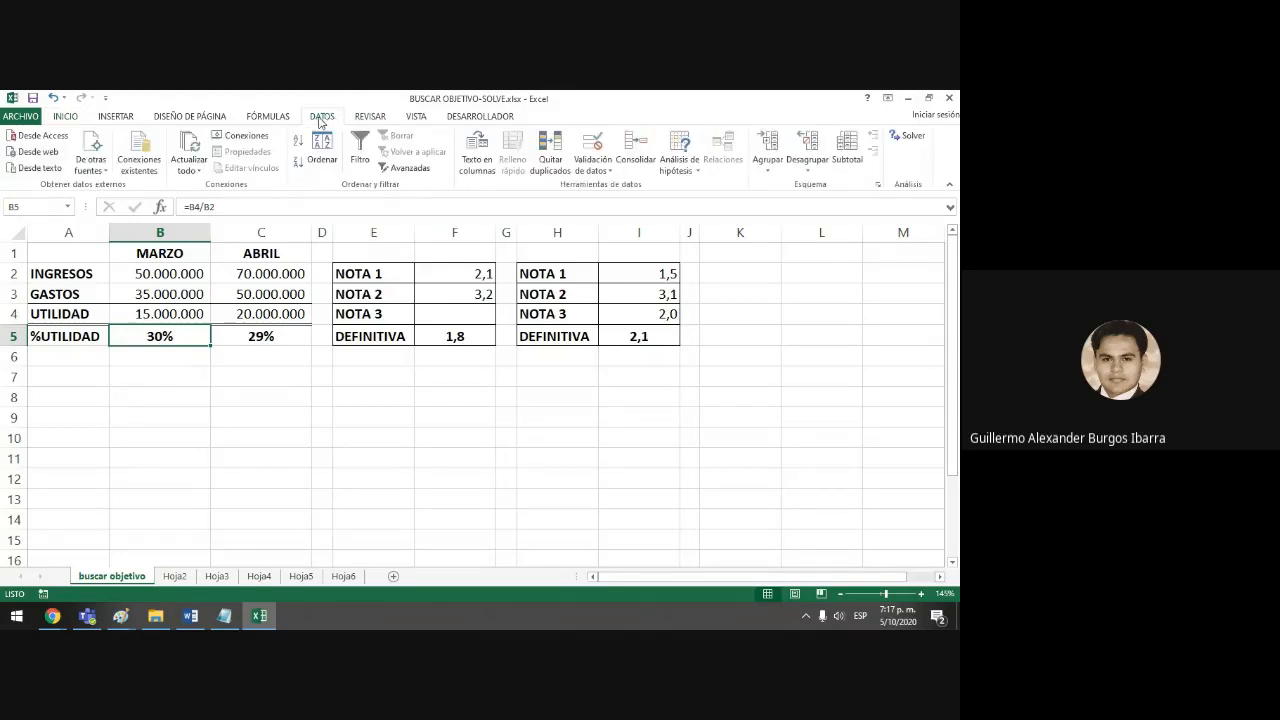
left_click(698, 168)
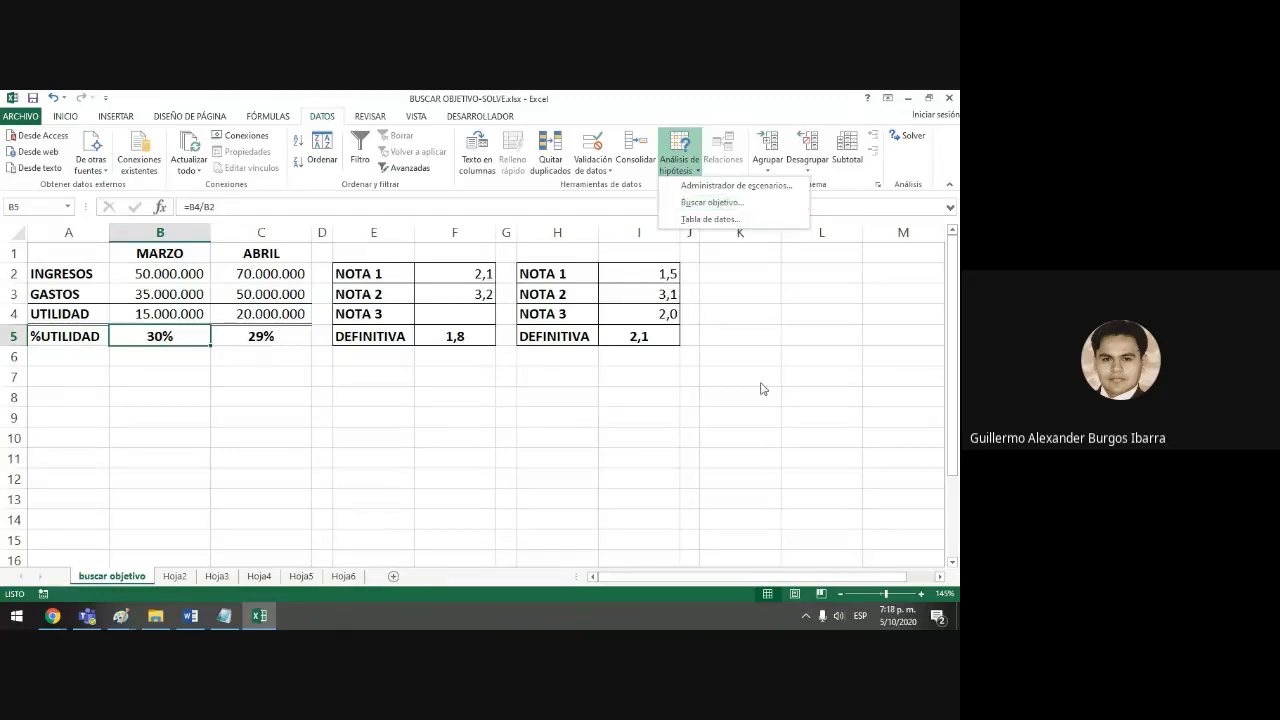
left_click(274, 372)
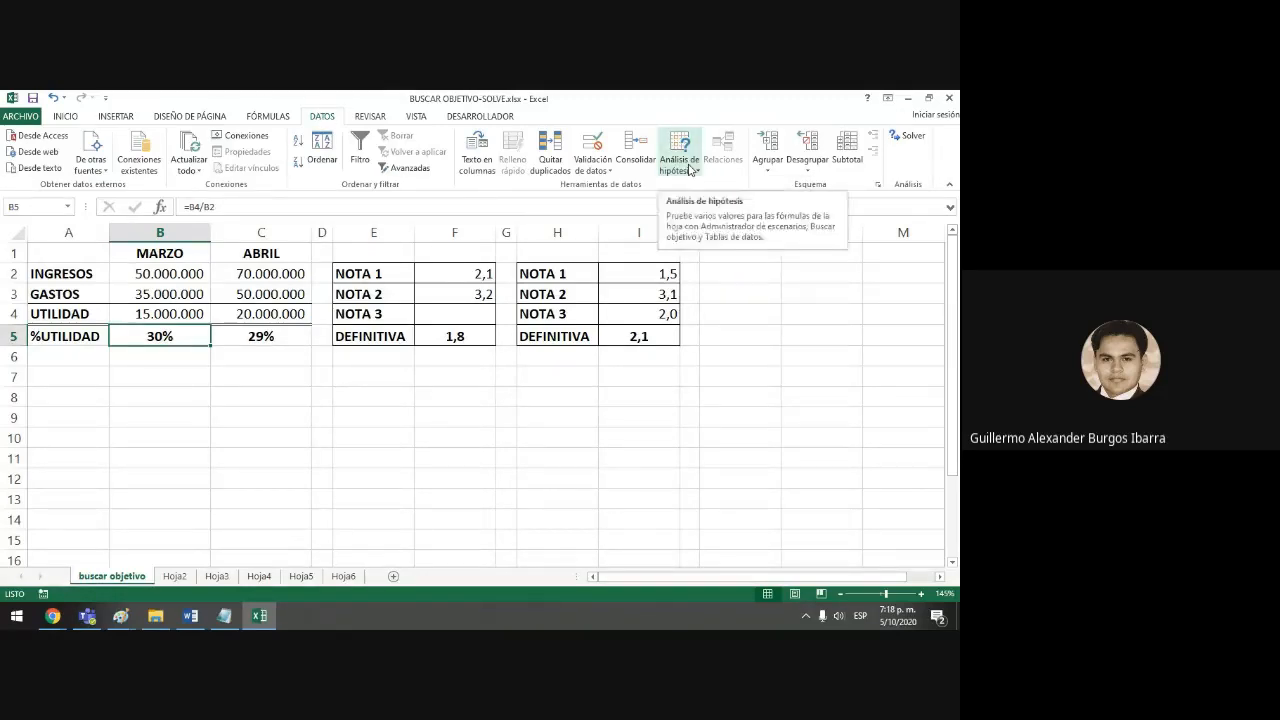
left_click(683, 165)
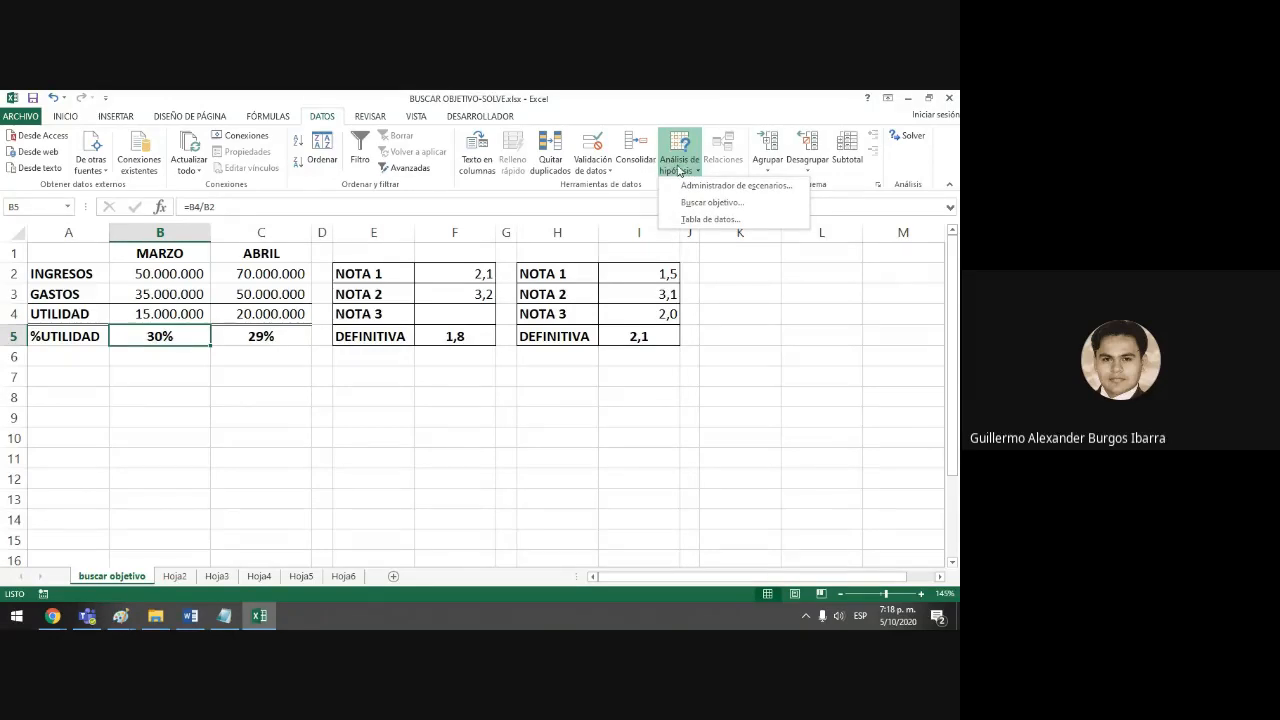
left_click(726, 204)
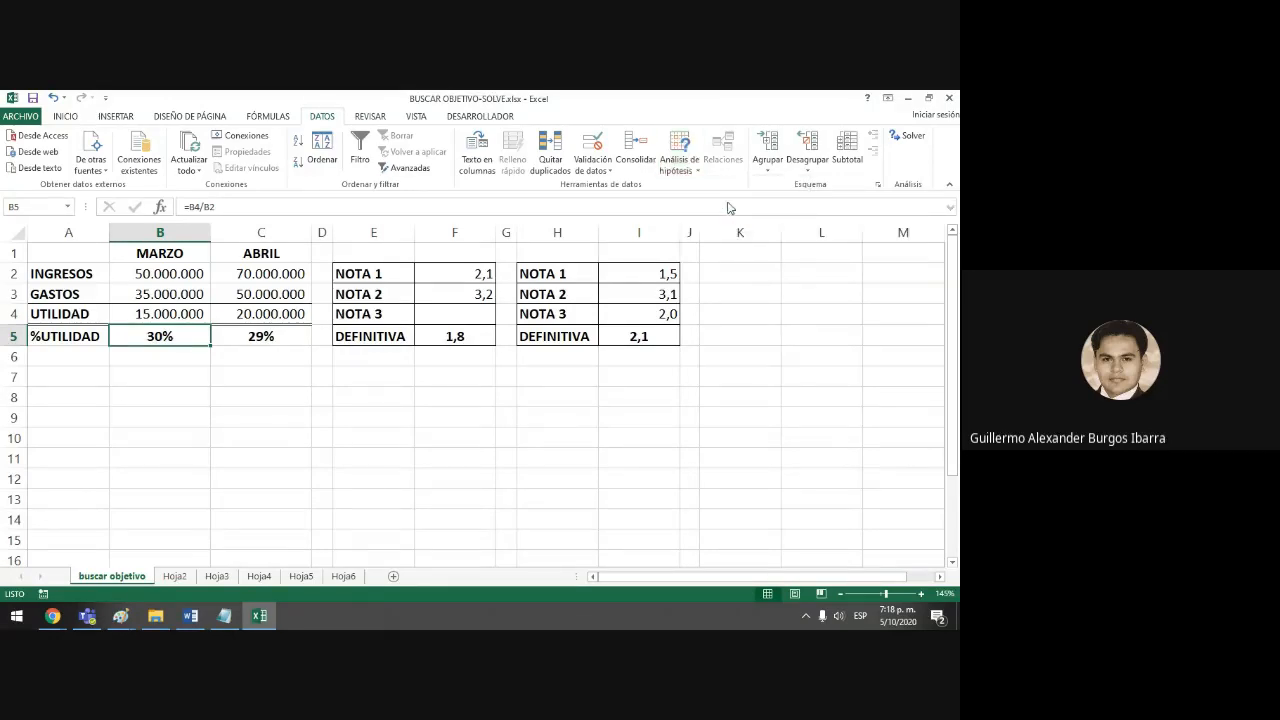
left_click_drag(720, 272, 402, 379)
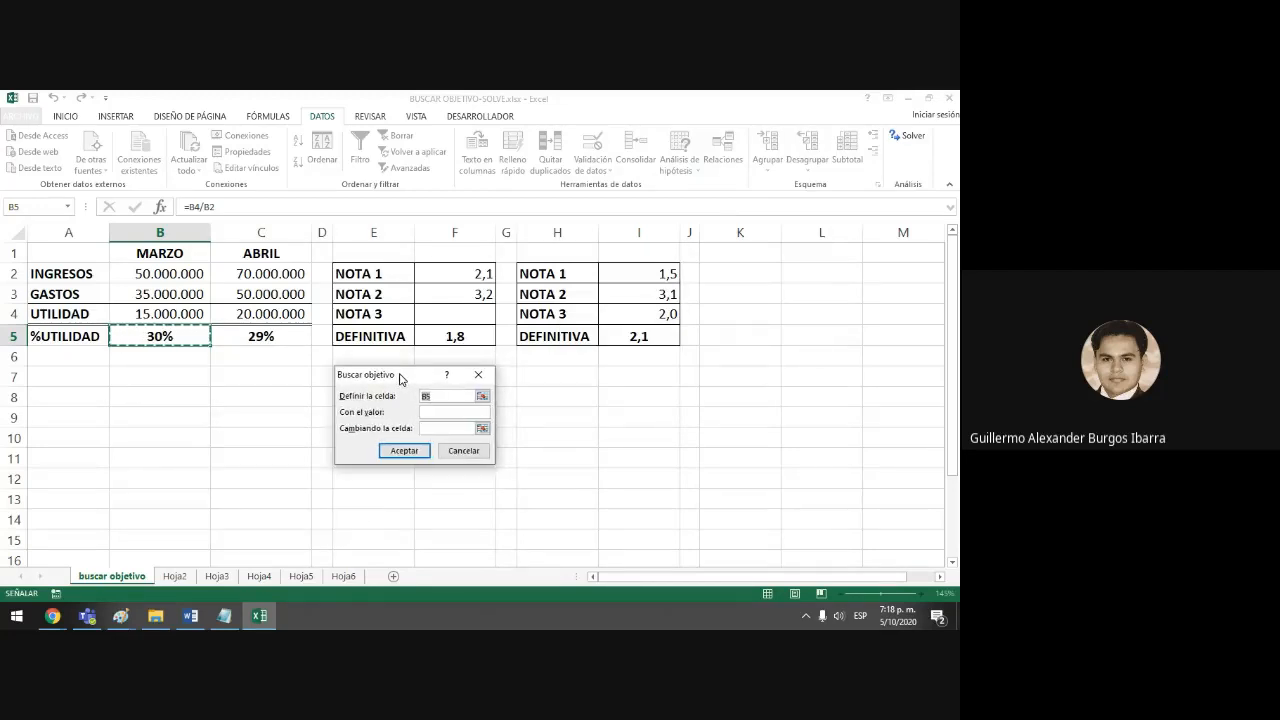
Run Goal Seek to bring B5 to 37% by changing March's GASTOS in B3.
left_click(440, 398)
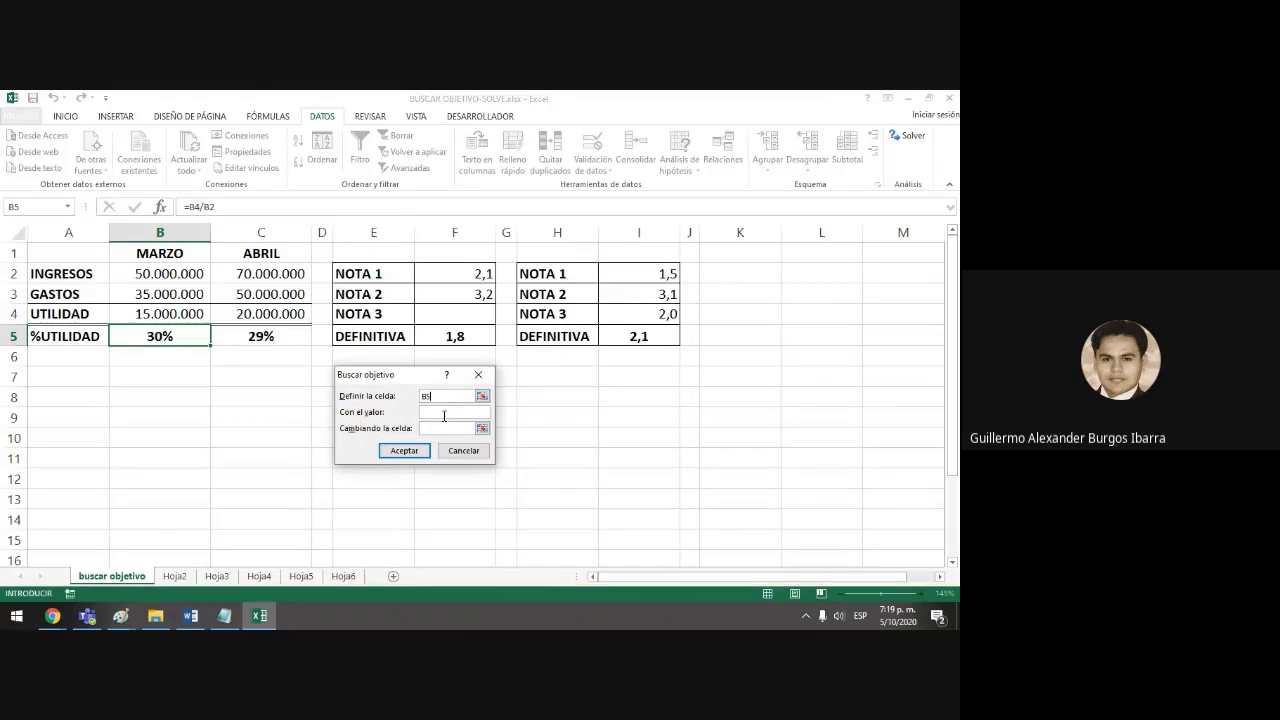
left_click(444, 413)
type("37%")
left_click(444, 428)
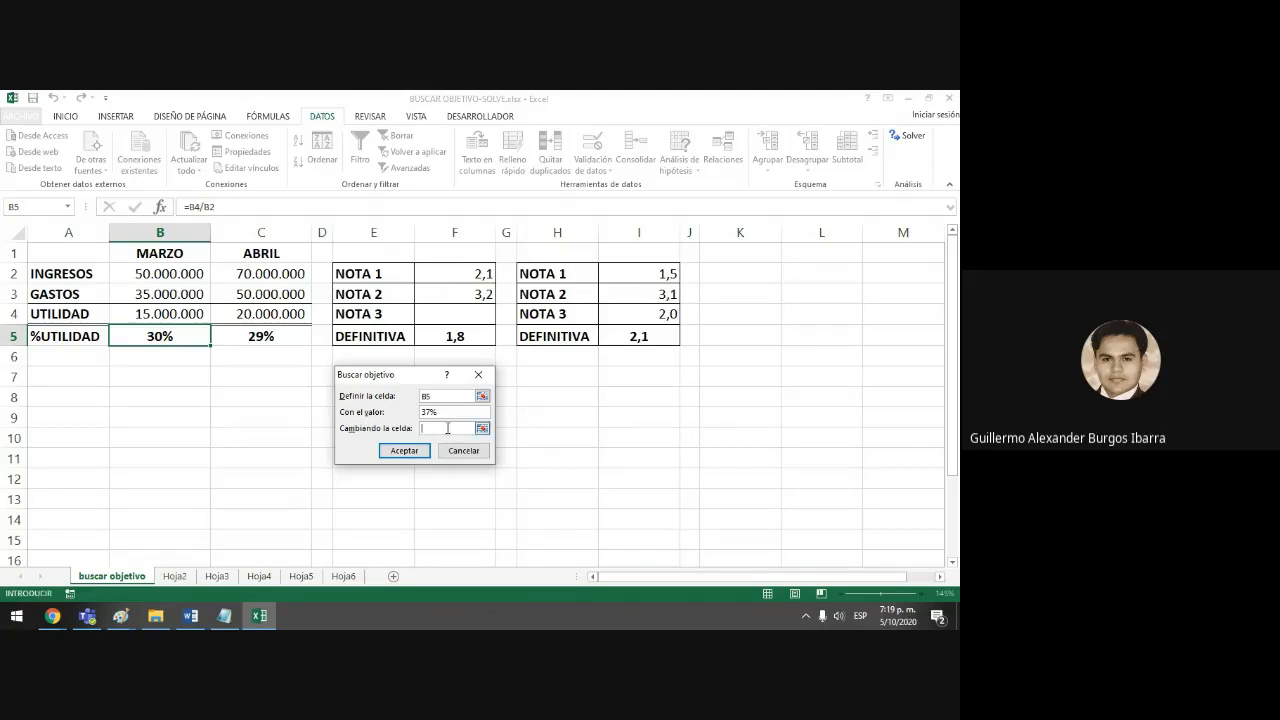
left_click(176, 296)
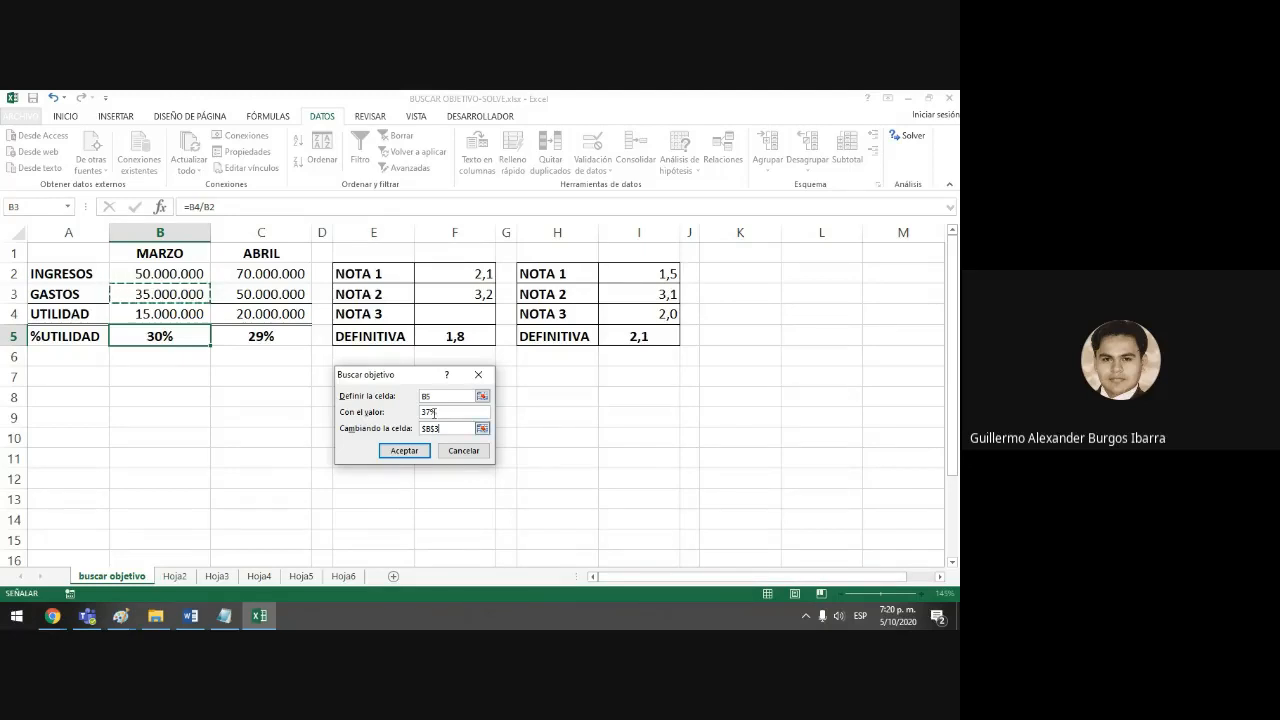
left_click_drag(423, 379, 417, 383)
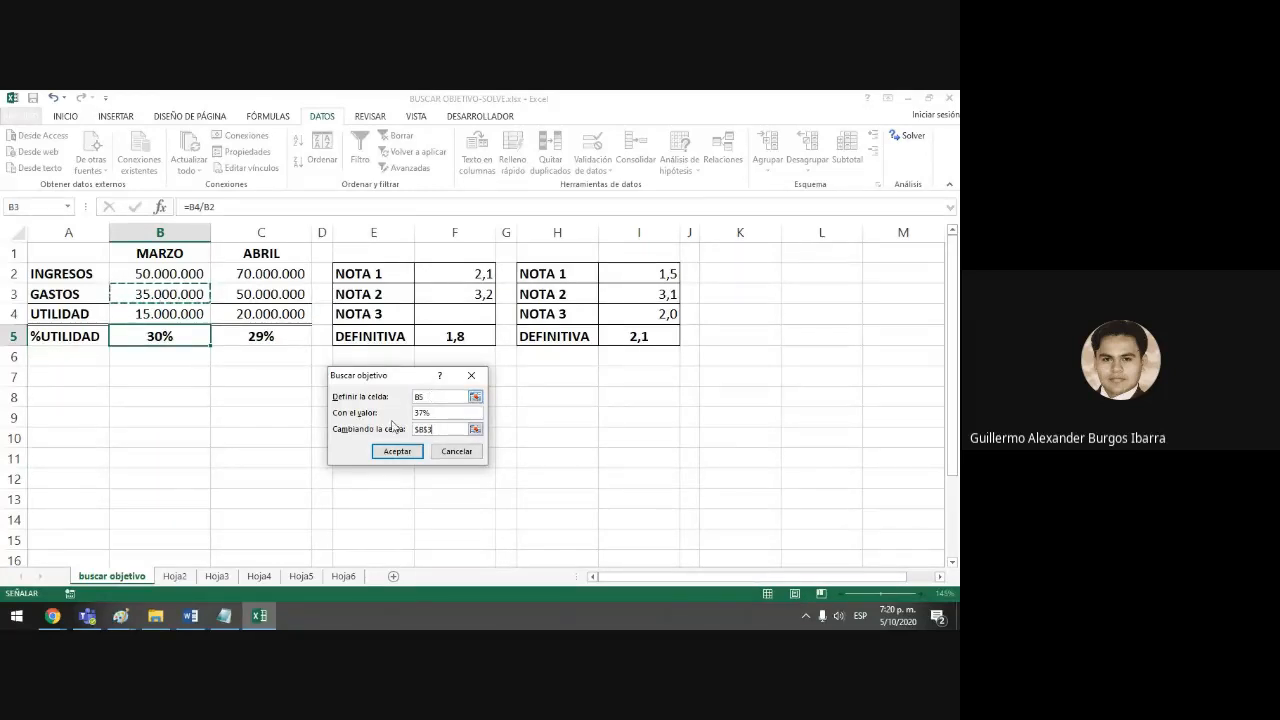
left_click(446, 415)
left_click(444, 429)
left_click(403, 455)
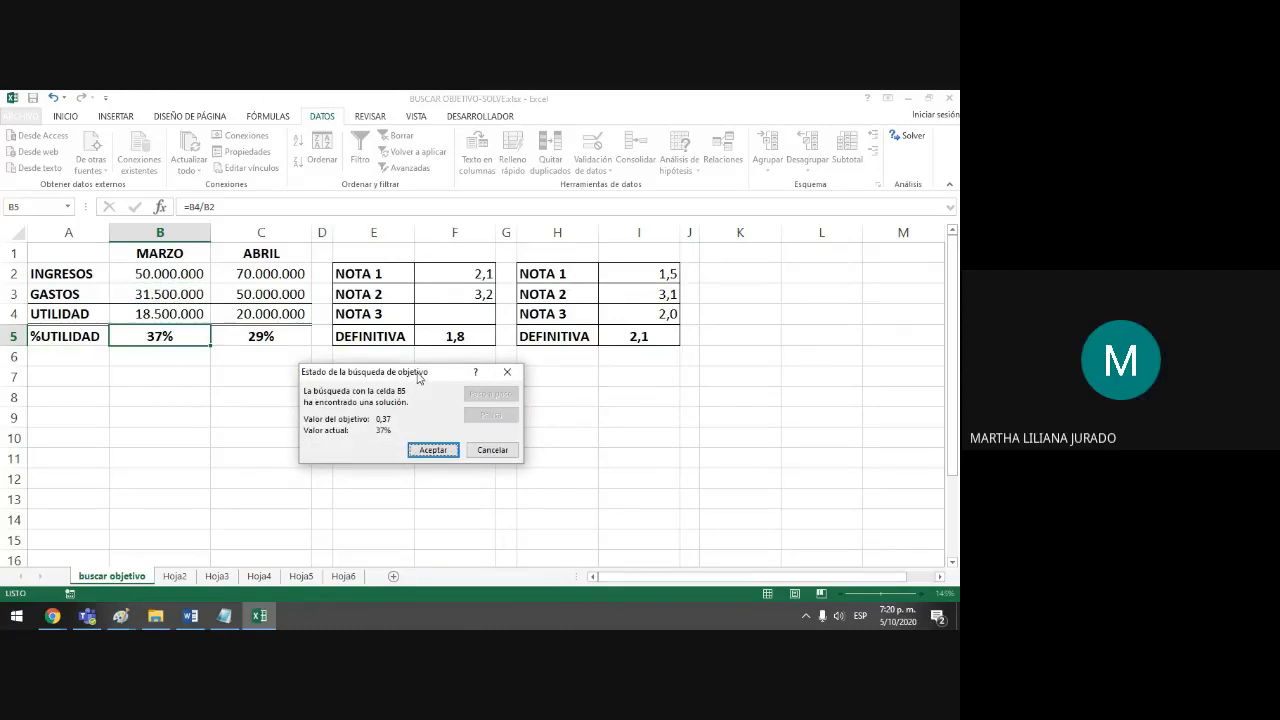
Move the Goal Seek status dialog below the March and April table and accept the solution.
left_click_drag(418, 377, 452, 380)
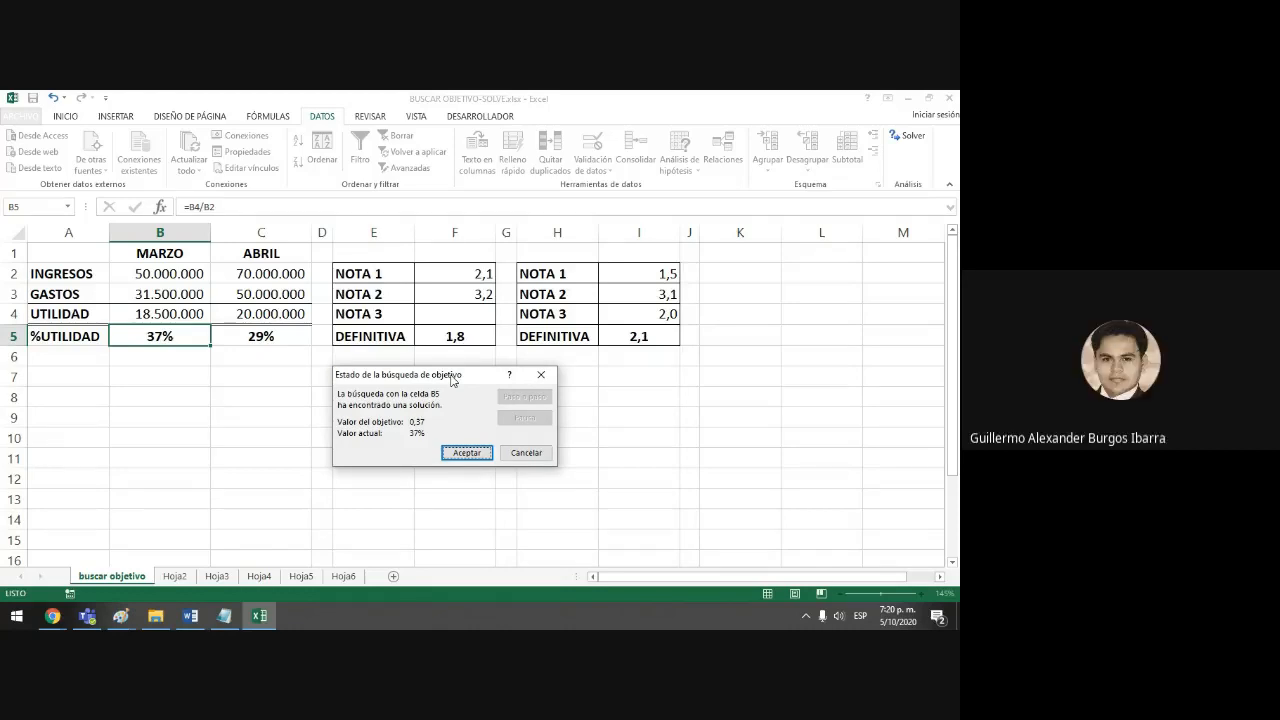
mouse_move(452, 380)
left_mouse_down()
mouse_move(436, 376)
mouse_move(450, 375)
left_mouse_up()
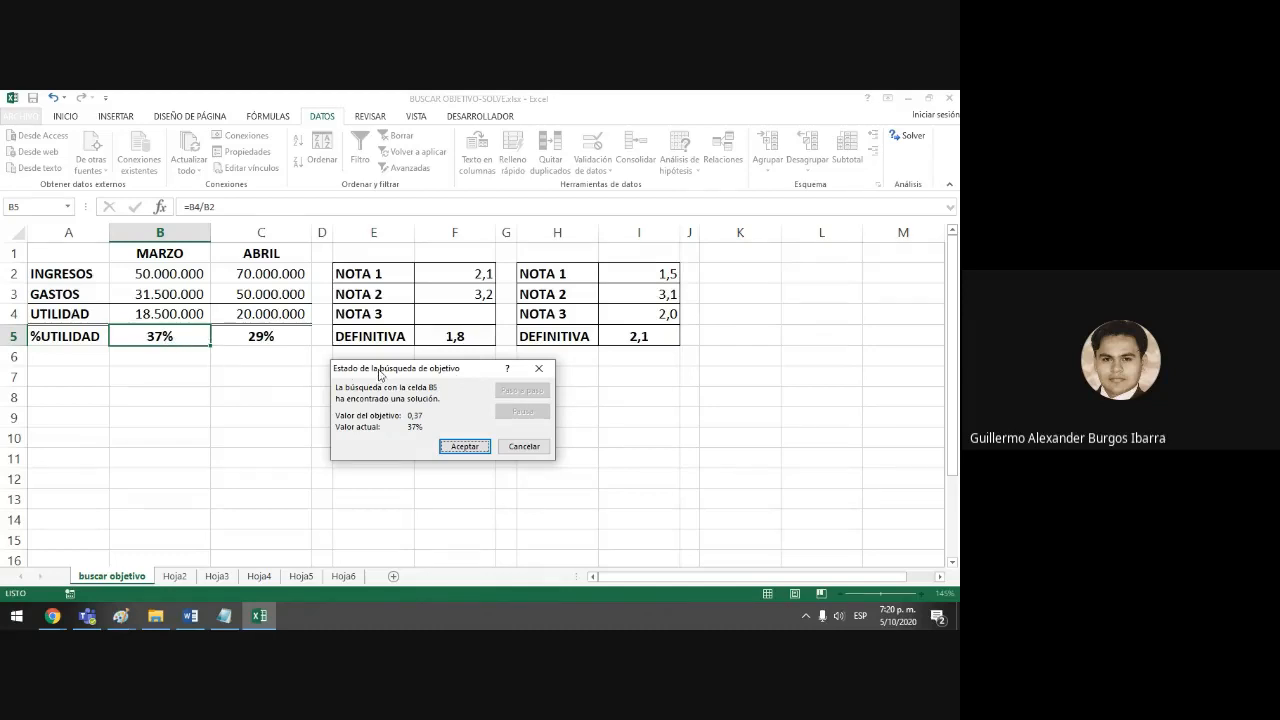
left_click_drag(382, 372, 158, 373)
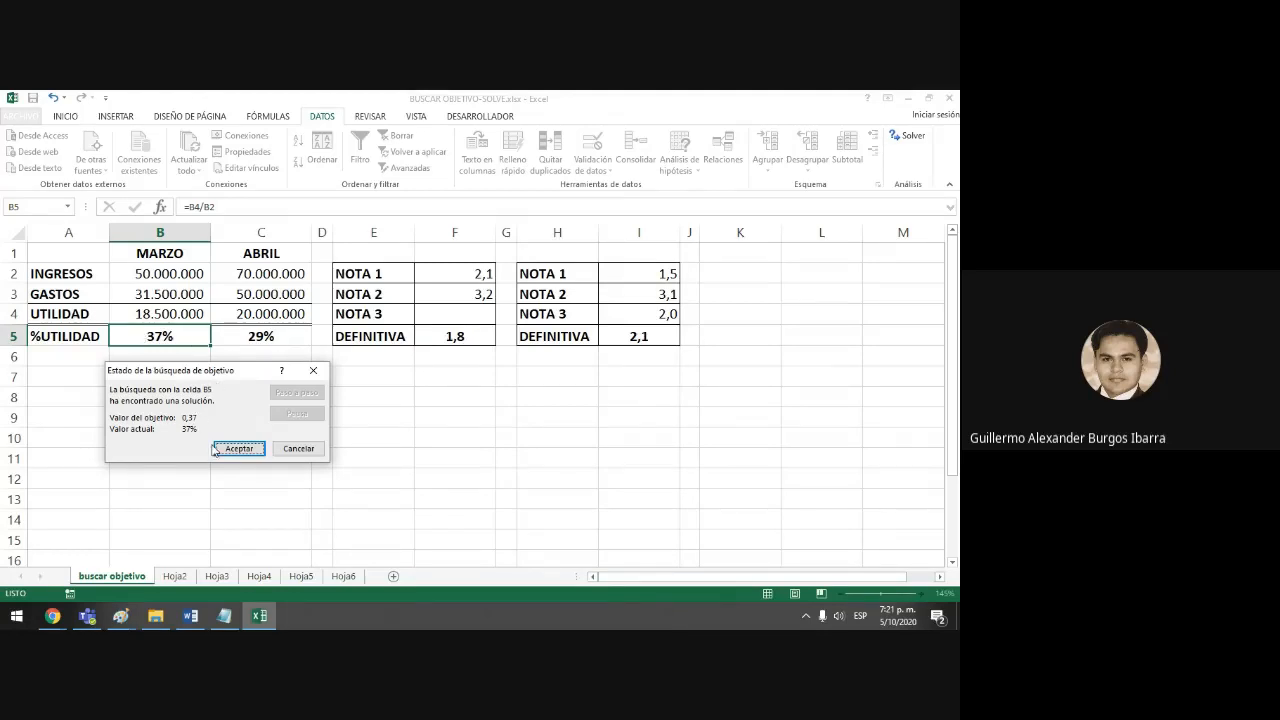
left_click(253, 450)
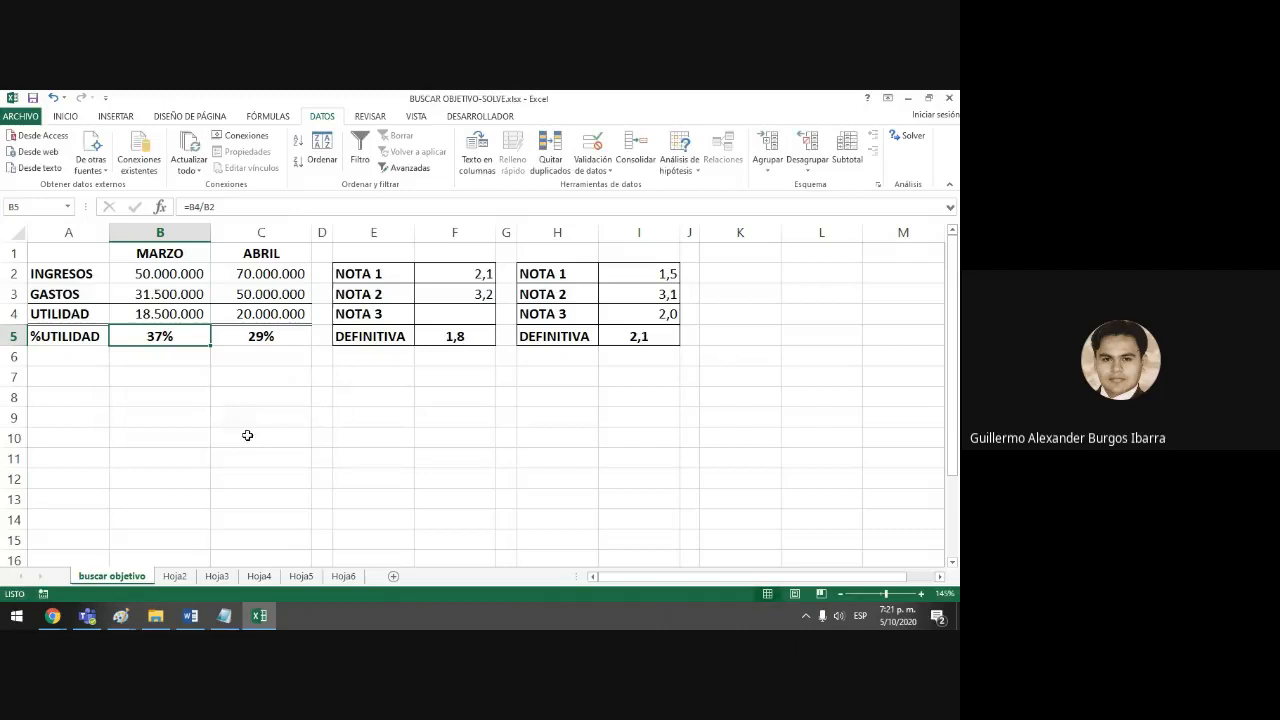
Set March's GASTOS in B3 back to 35000000.
left_click(170, 297)
left_click(165, 336)
left_click(165, 294)
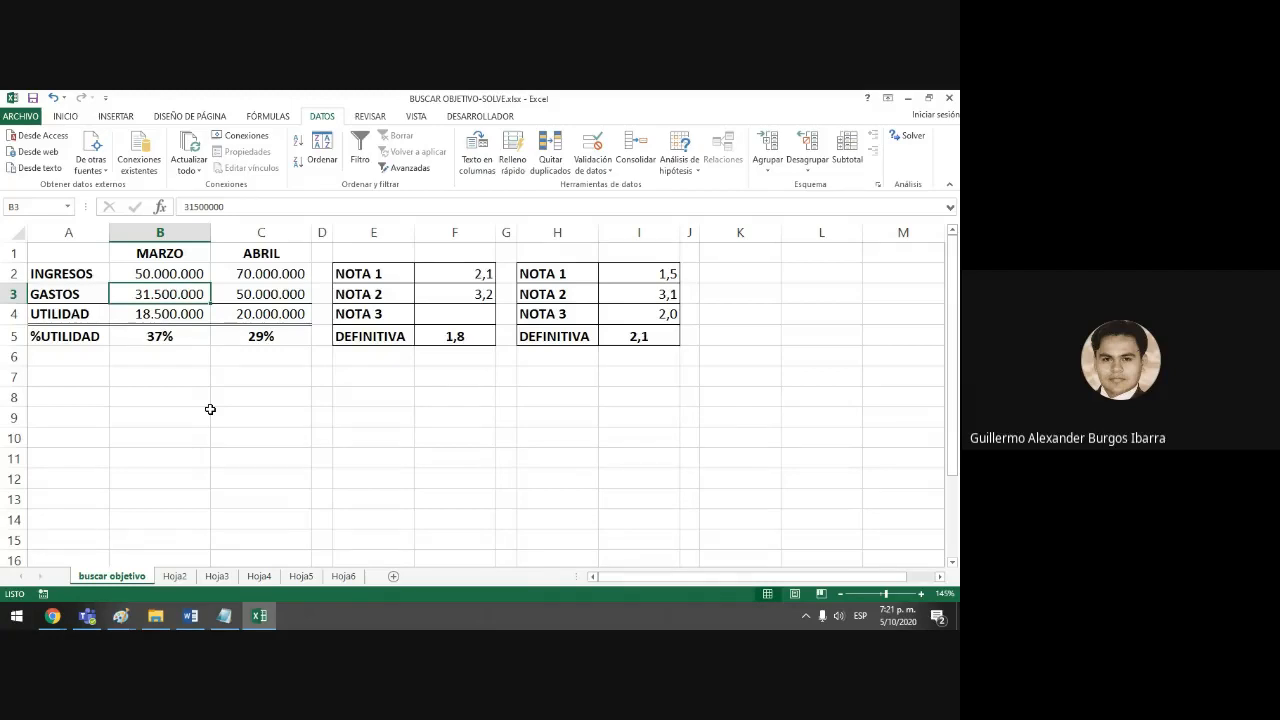
type("3500")
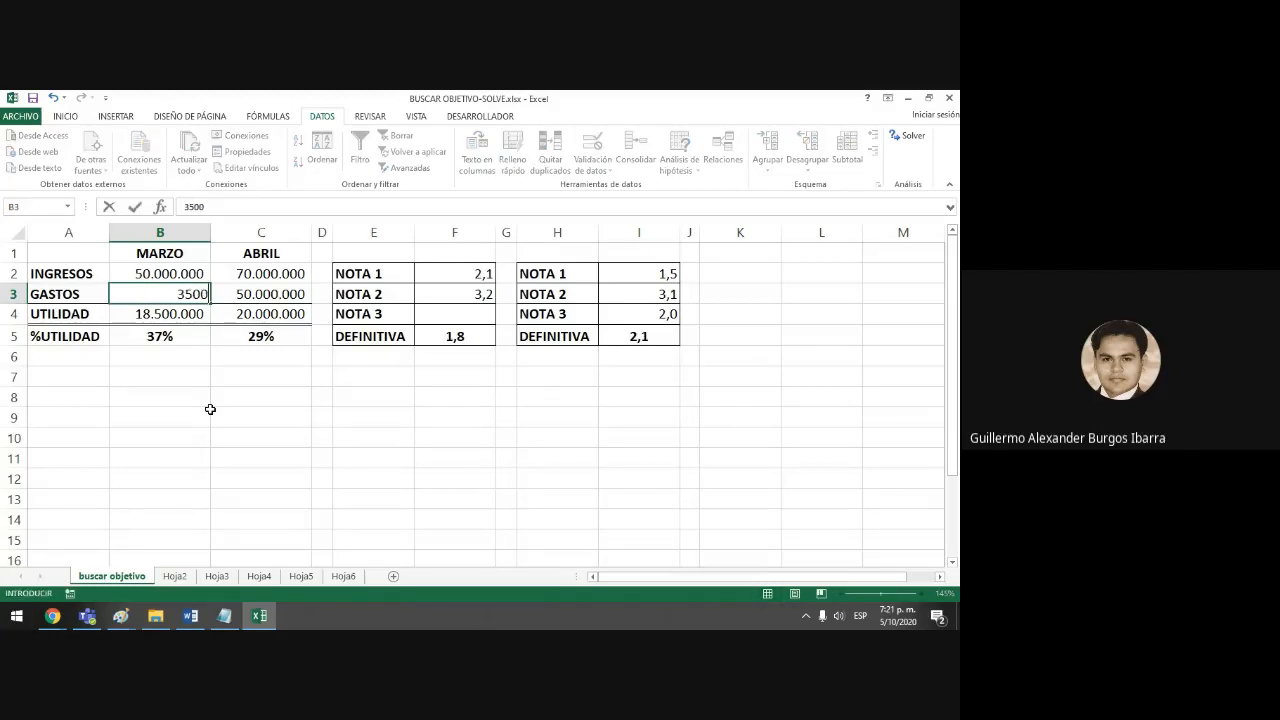
type("0000")
key("Return")
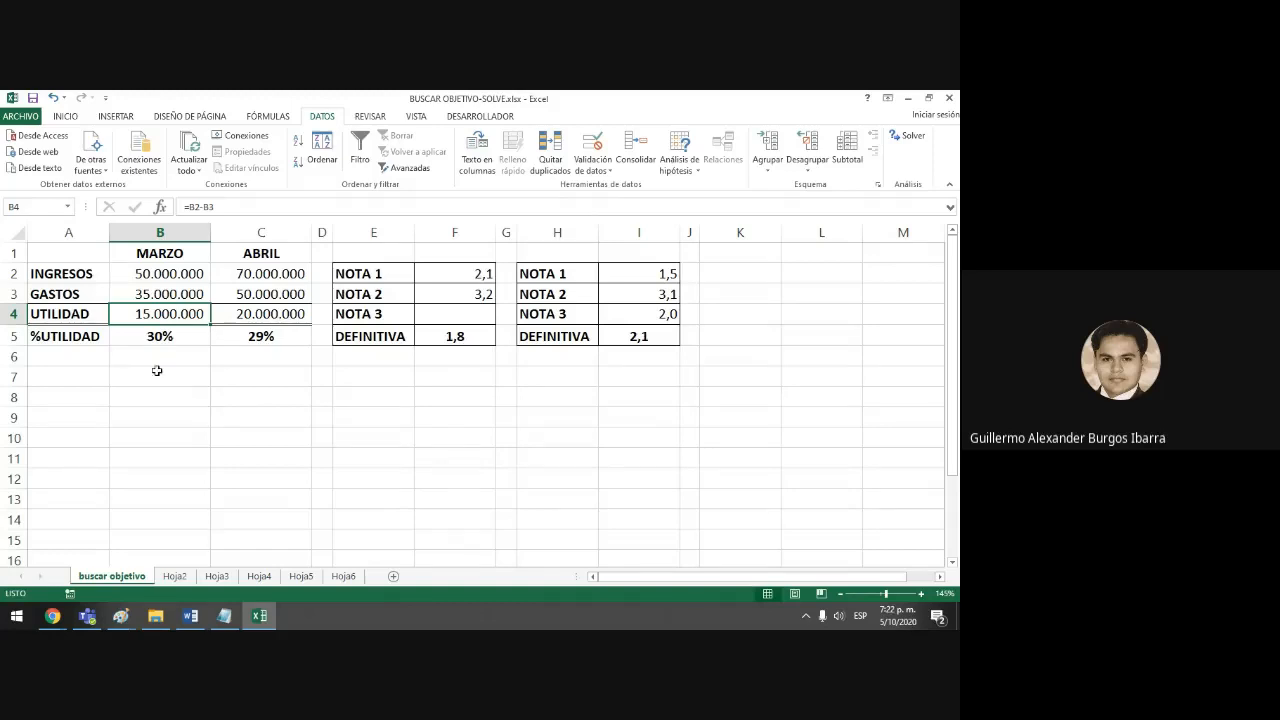
Set up Goal Seek for March's %UTILIDAD in B5 with target 37% and March's INGRESOS in B2 as the changing cell.
left_click(178, 336)
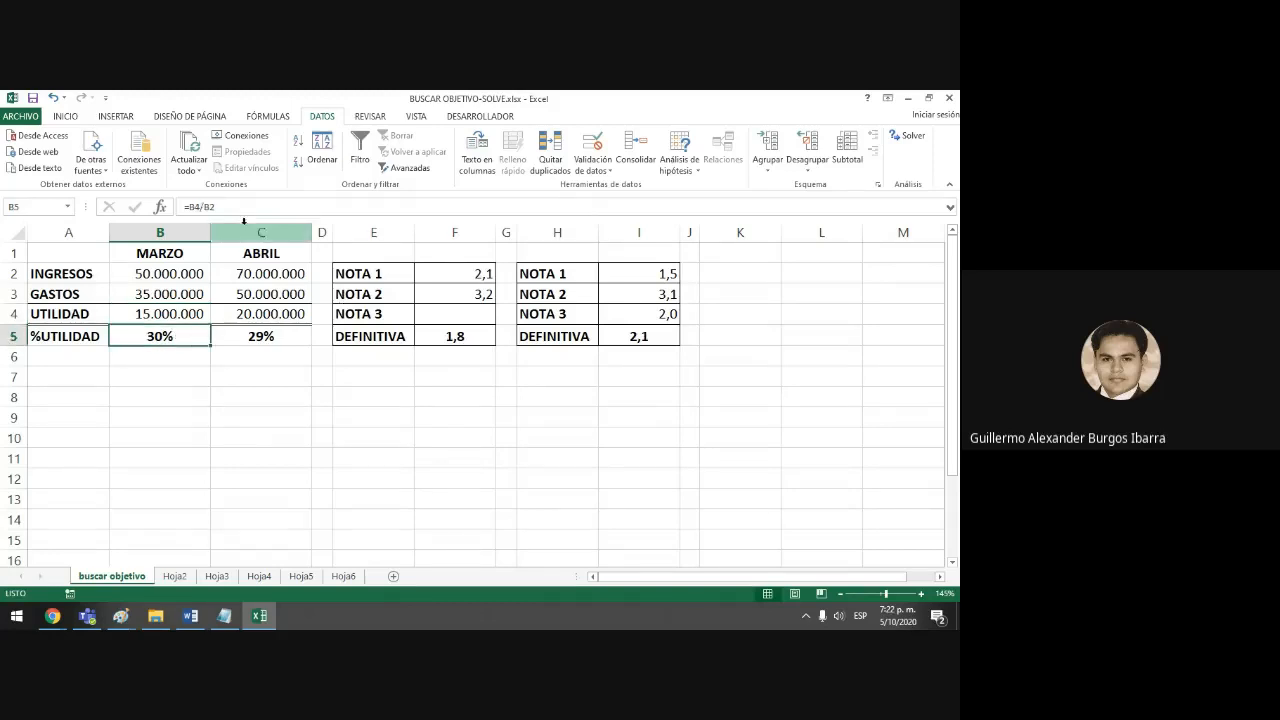
left_click(699, 171)
left_click(708, 203)
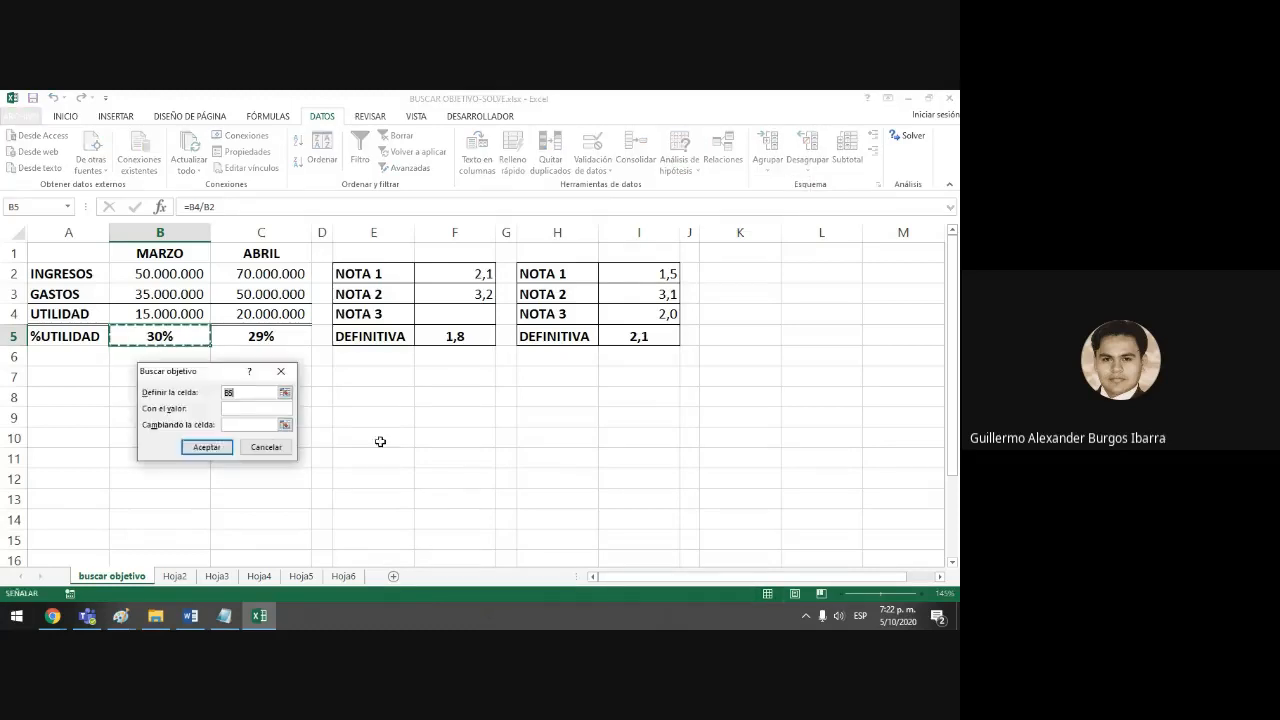
left_click_drag(222, 371, 320, 378)
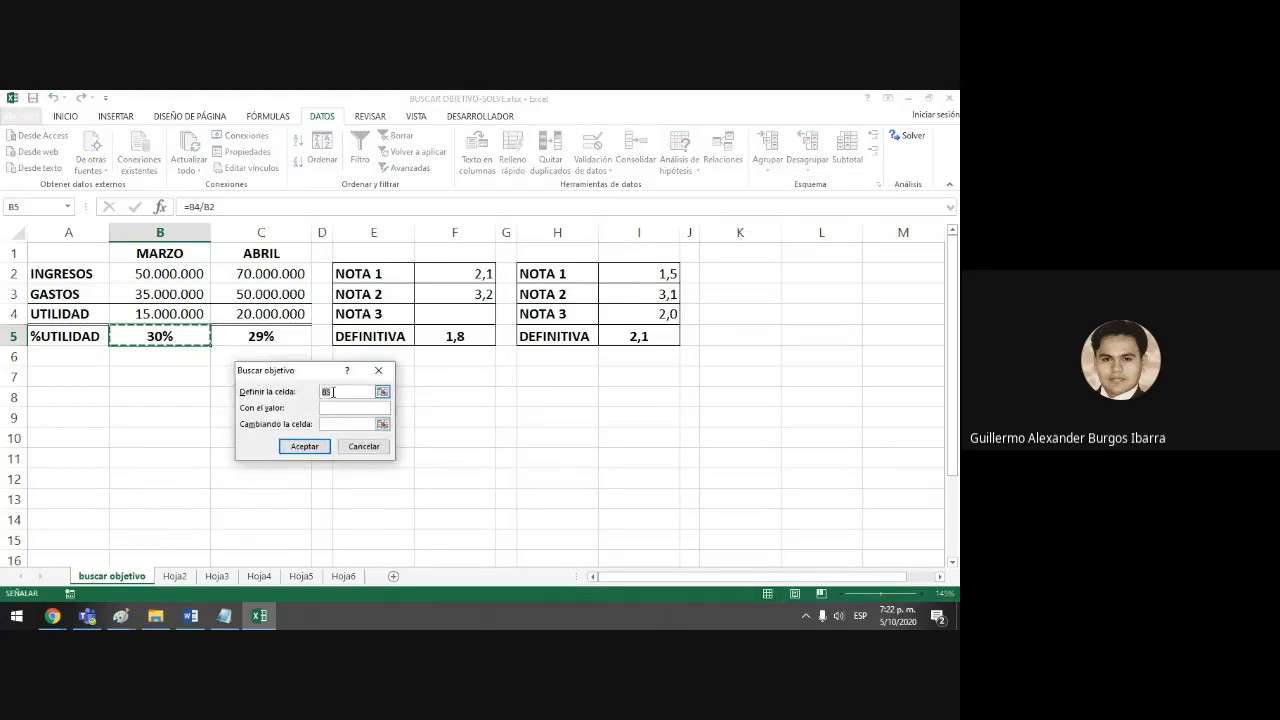
left_click(338, 407)
type("37")
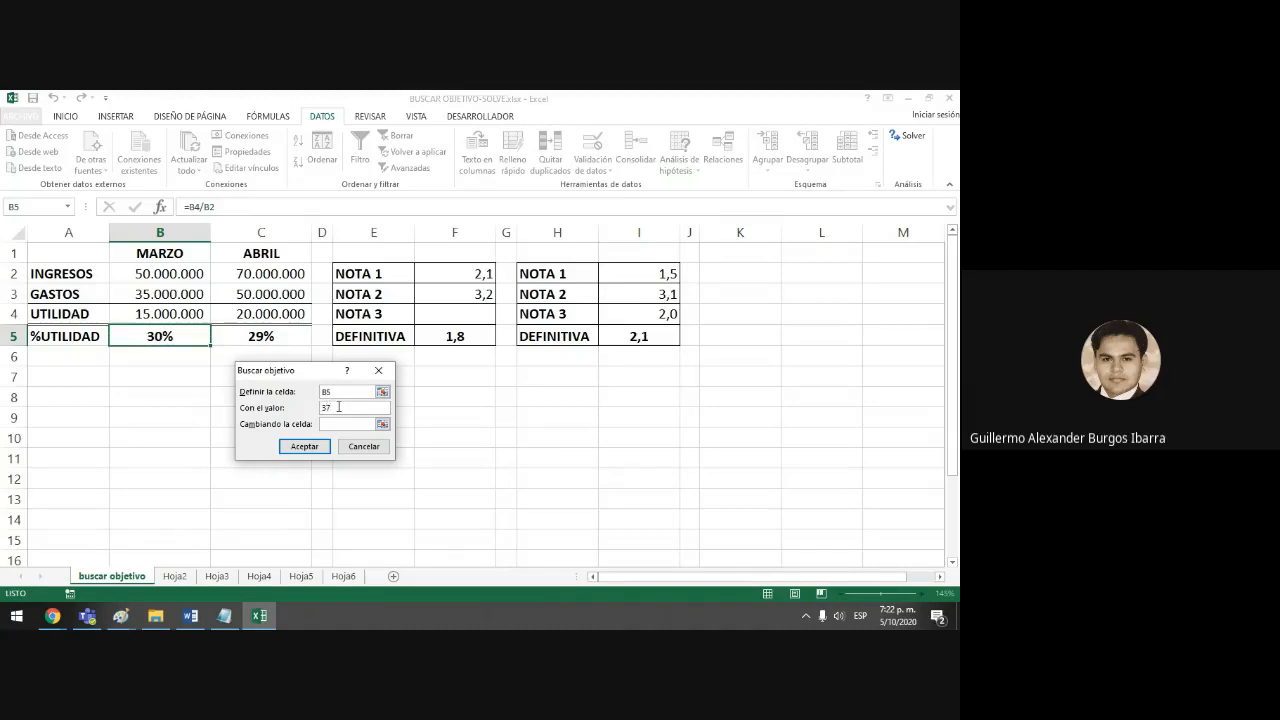
type("%")
left_click(338, 424)
left_click(197, 277)
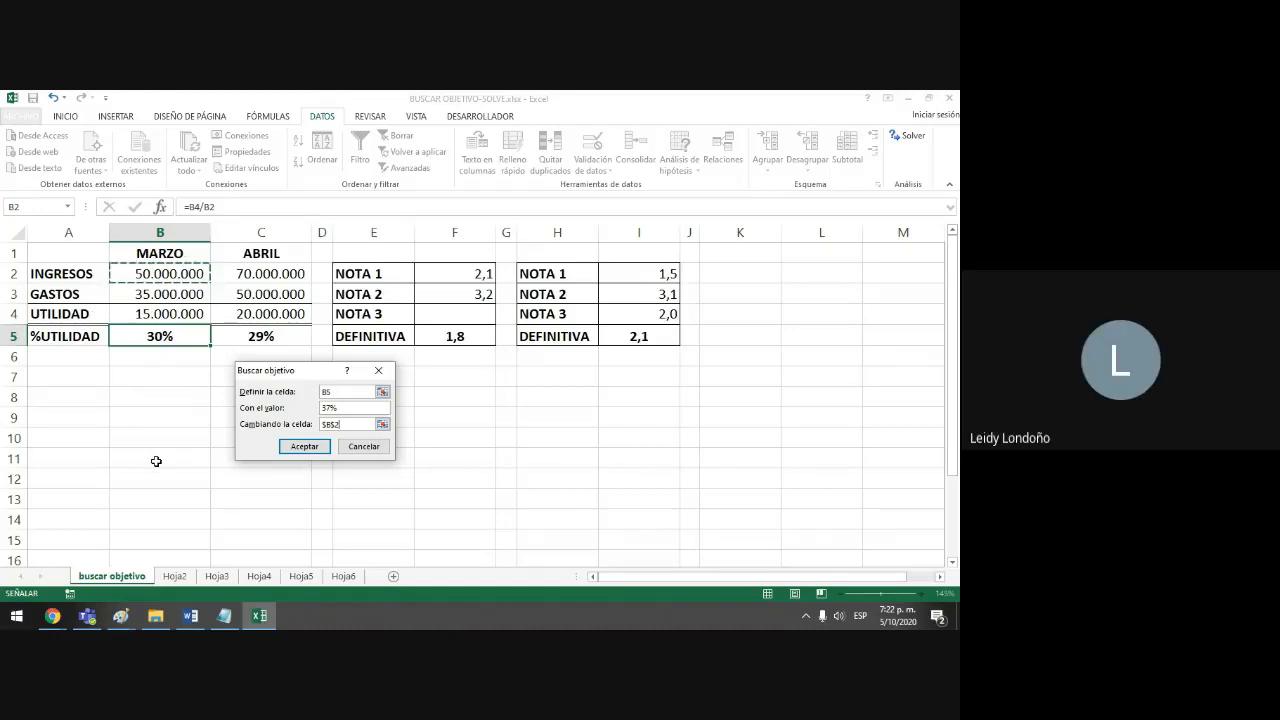
Move the Goal Seek dialog beneath the March column, clear the changing cell and pick B2 again.
left_click_drag(297, 375, 172, 382)
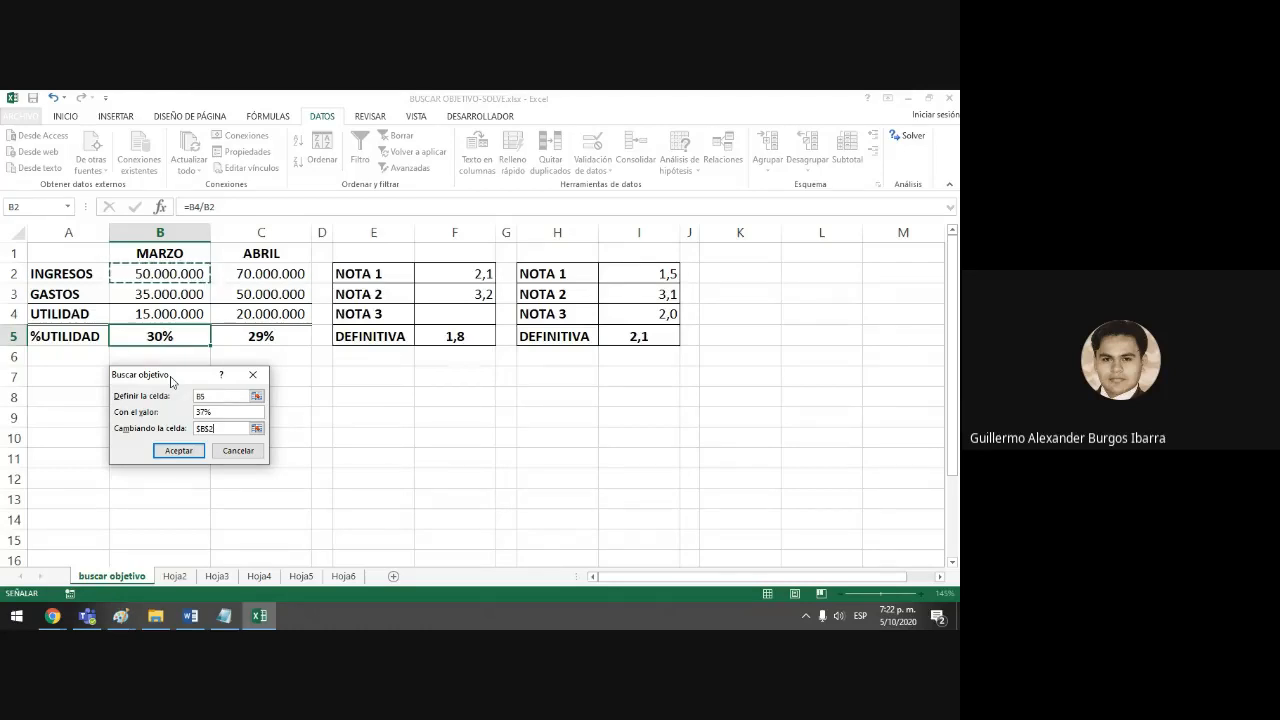
key("BackSpace")
key("BackSpace")
key("BackSpace")
key("BackSpace")
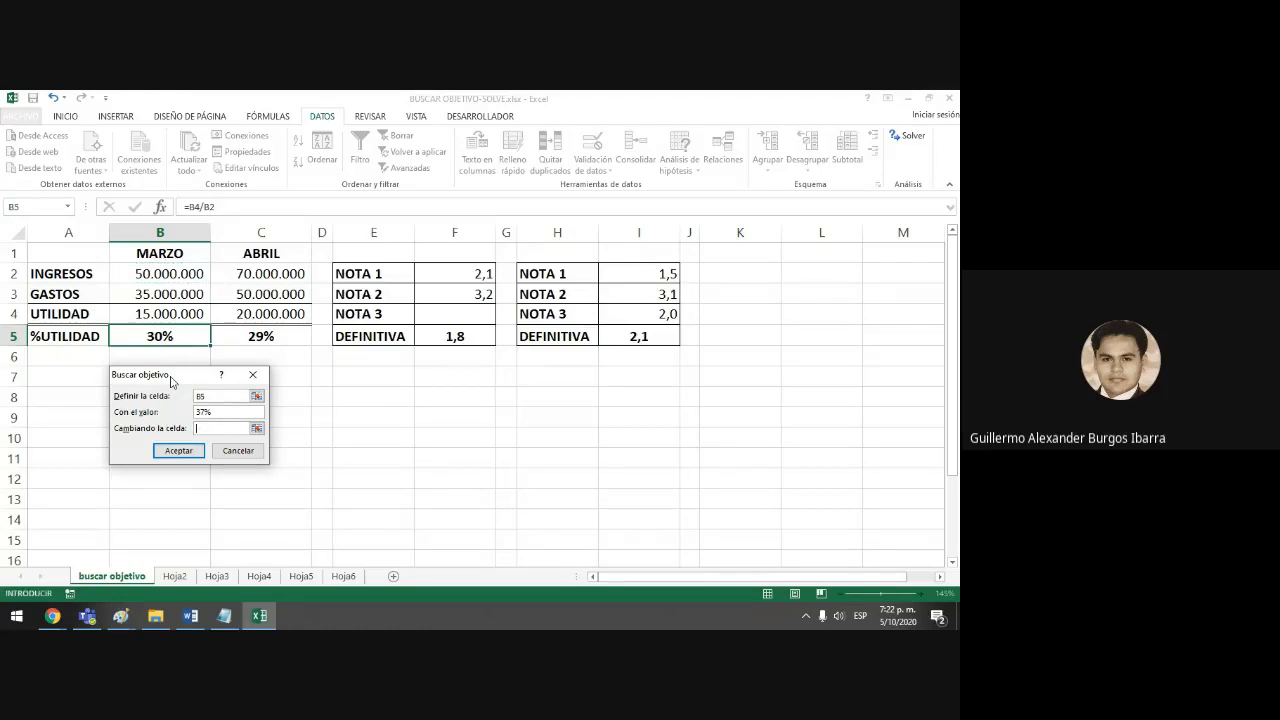
left_click(178, 272)
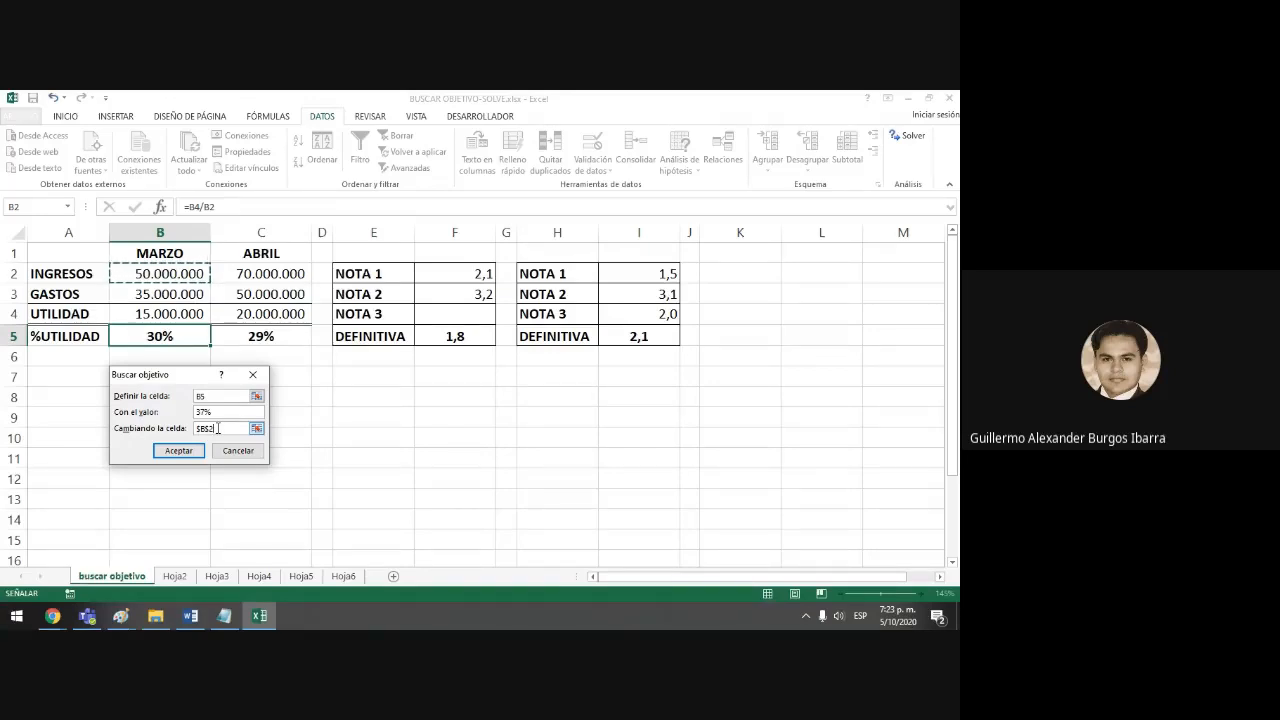
Try to run Goal Seek over the desktop with the changing cell reference edited to B2, and close its status dialog.
left_click_drag(189, 371, 296, 381)
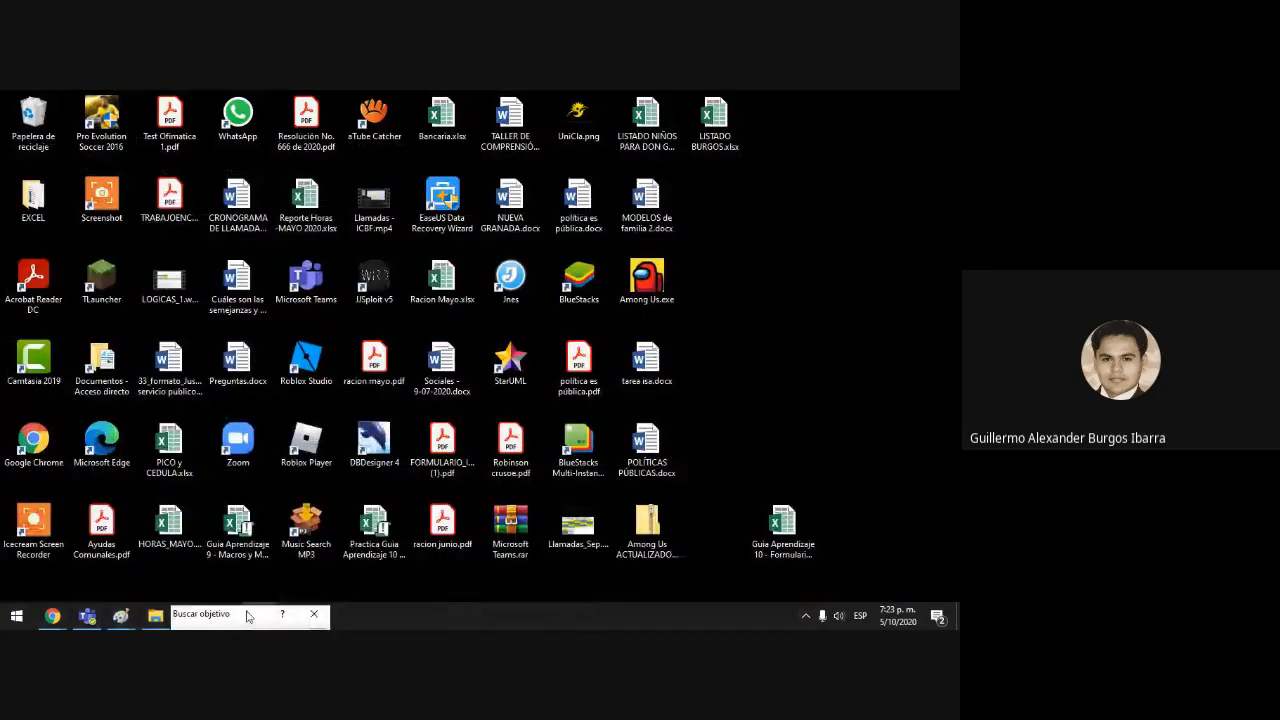
left_click_drag(250, 615, 258, 370)
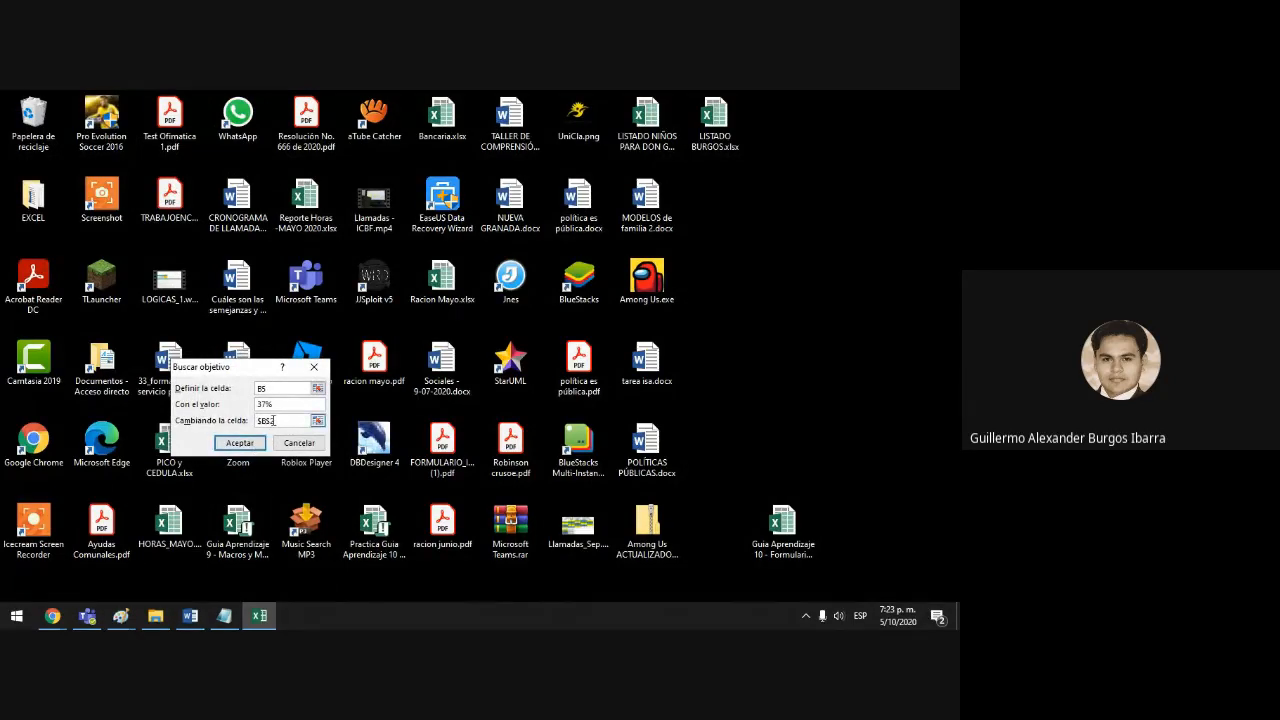
type("2")
key("BackSpace")
left_click(262, 420)
key("BackSpace")
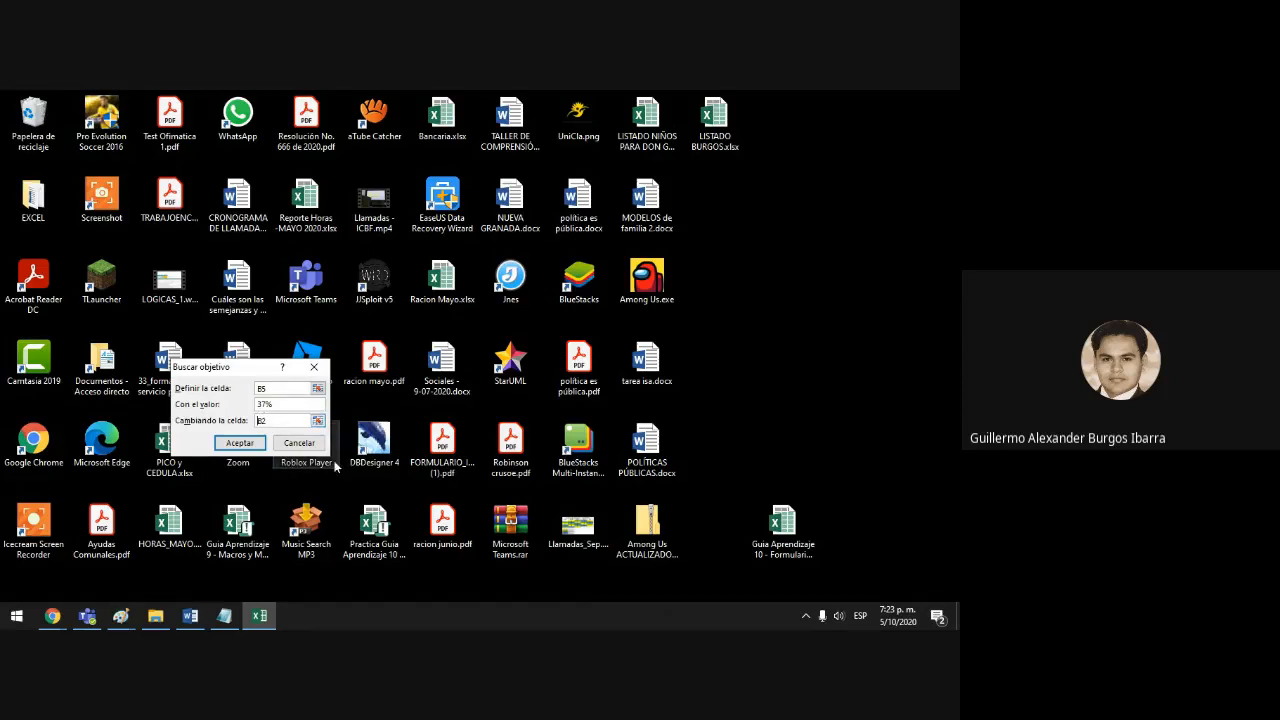
left_click(252, 443)
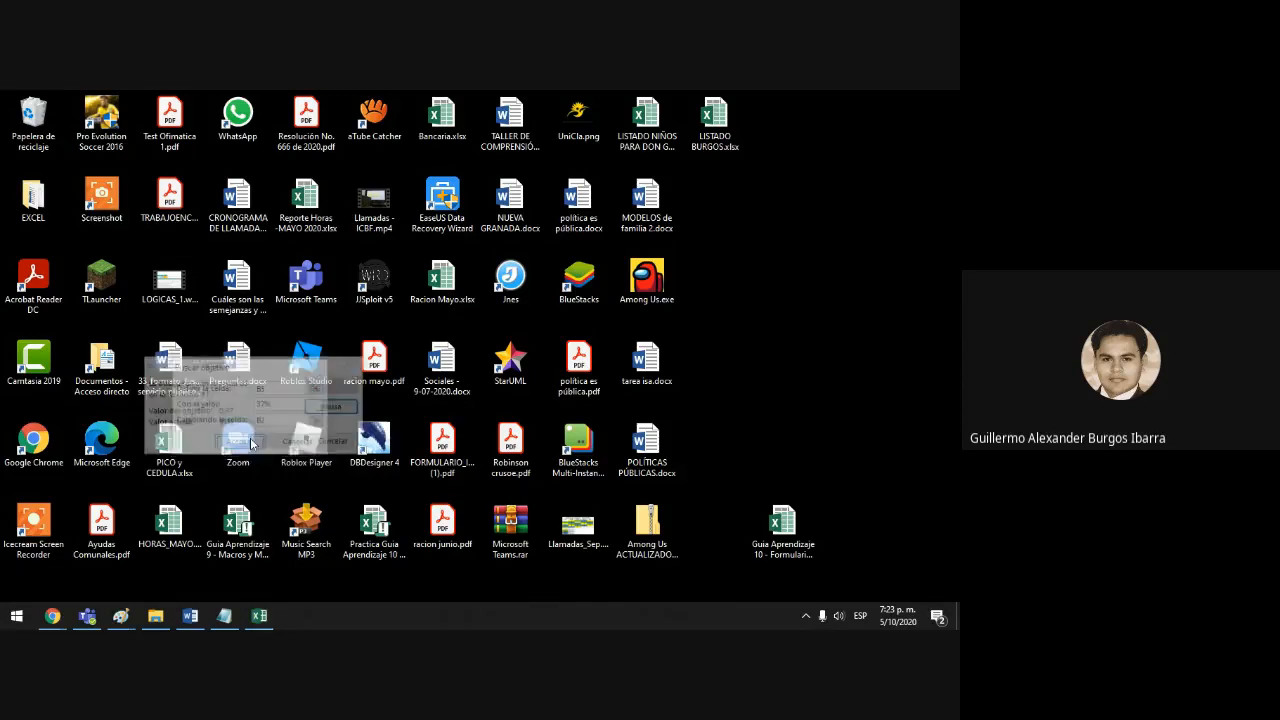
left_click(276, 443)
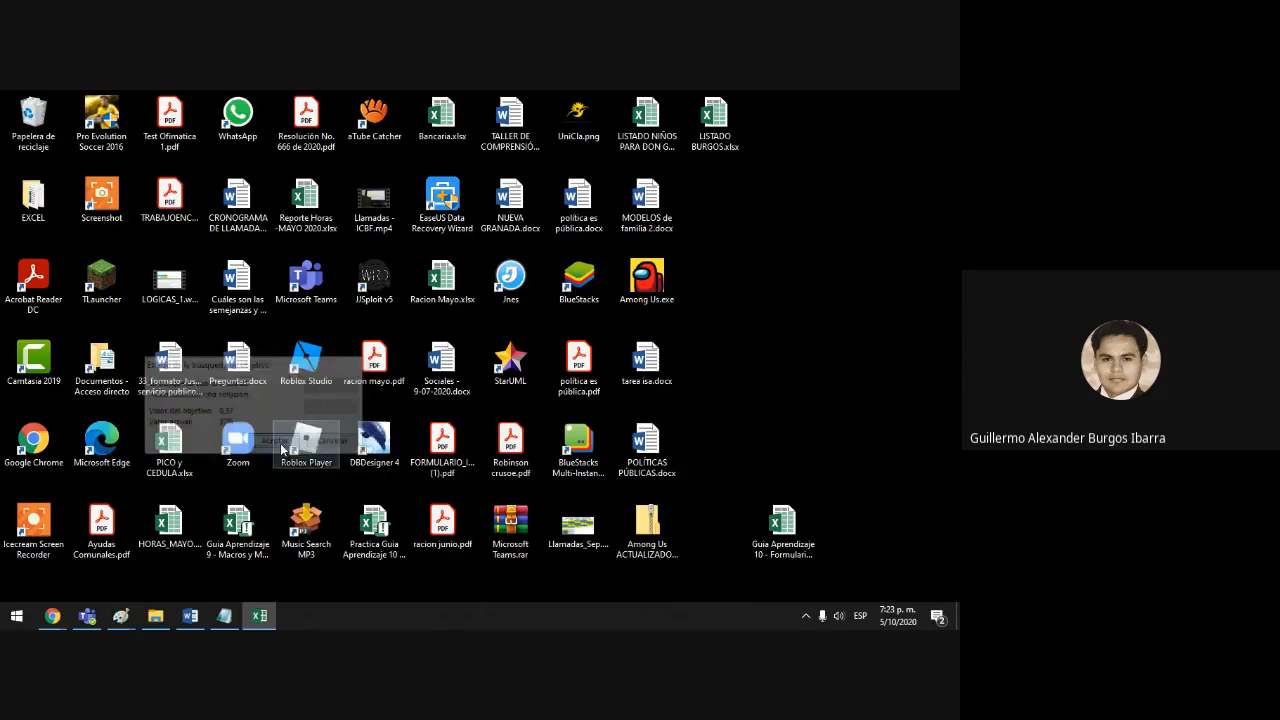
Restore the minimised Excel workbook window and select an empty cell below the tables.
left_click(260, 615)
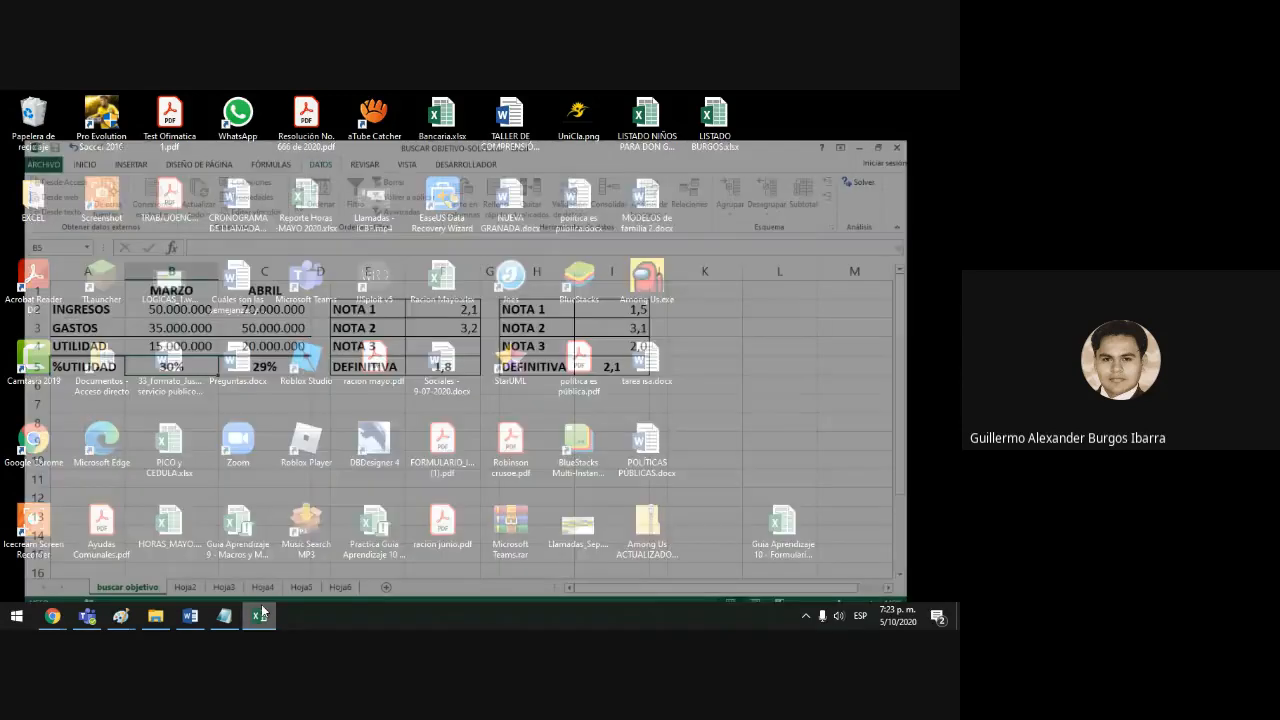
left_click(234, 364)
left_click(371, 436)
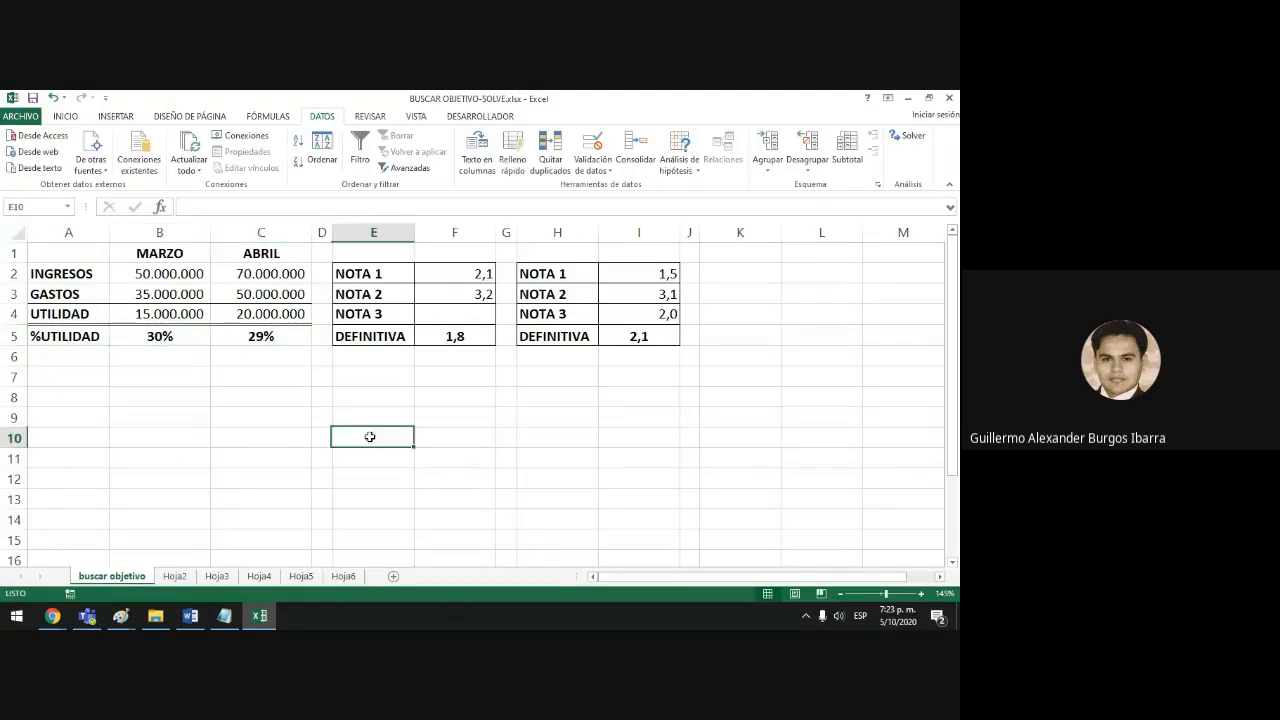
Run Goal Seek to bring March's %UTILIDAD in B5 to 37% by changing INGRESOS in B2, and accept the solution.
left_click(180, 338)
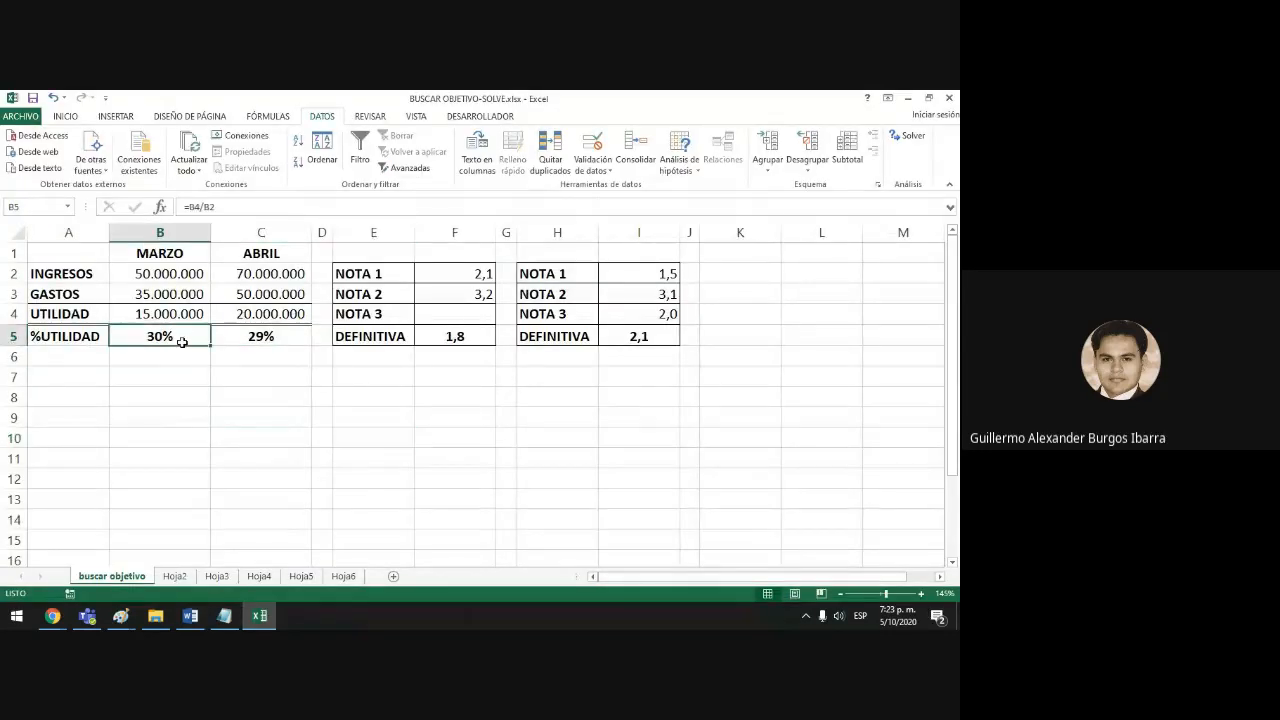
left_click(688, 166)
left_click(710, 204)
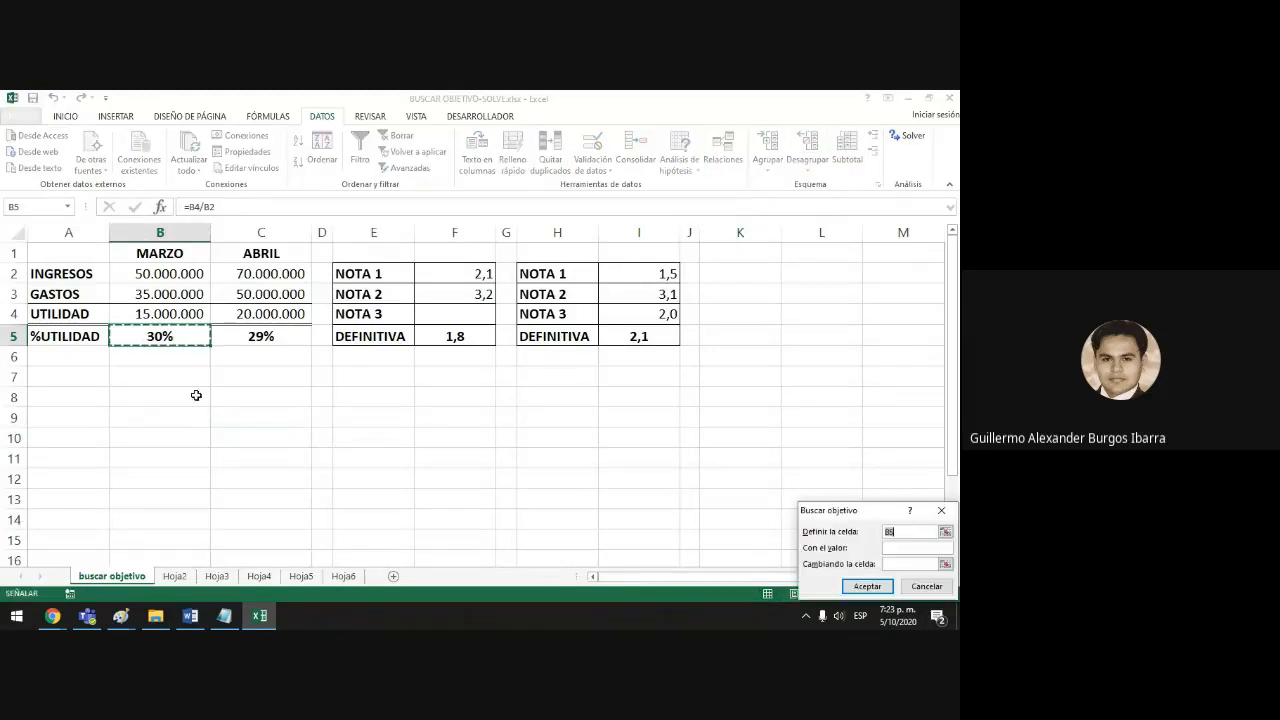
left_click_drag(866, 509, 322, 387)
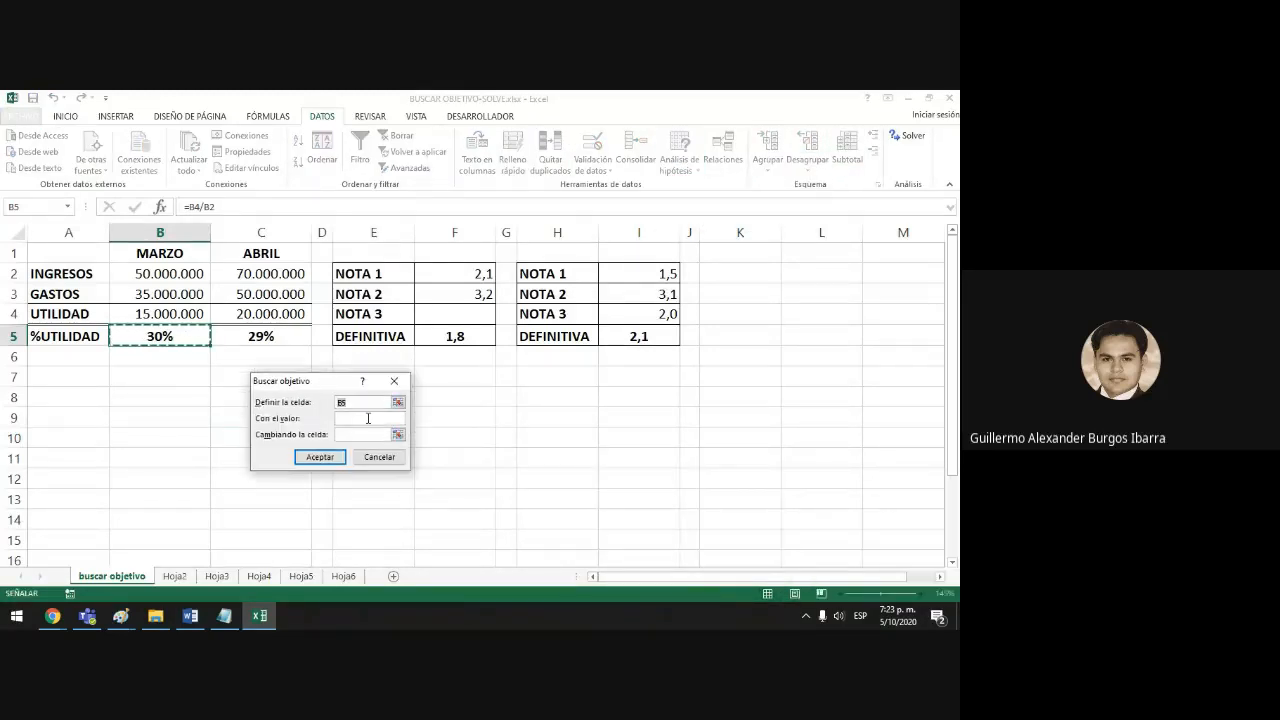
left_click(368, 418)
type("37%")
left_click(360, 435)
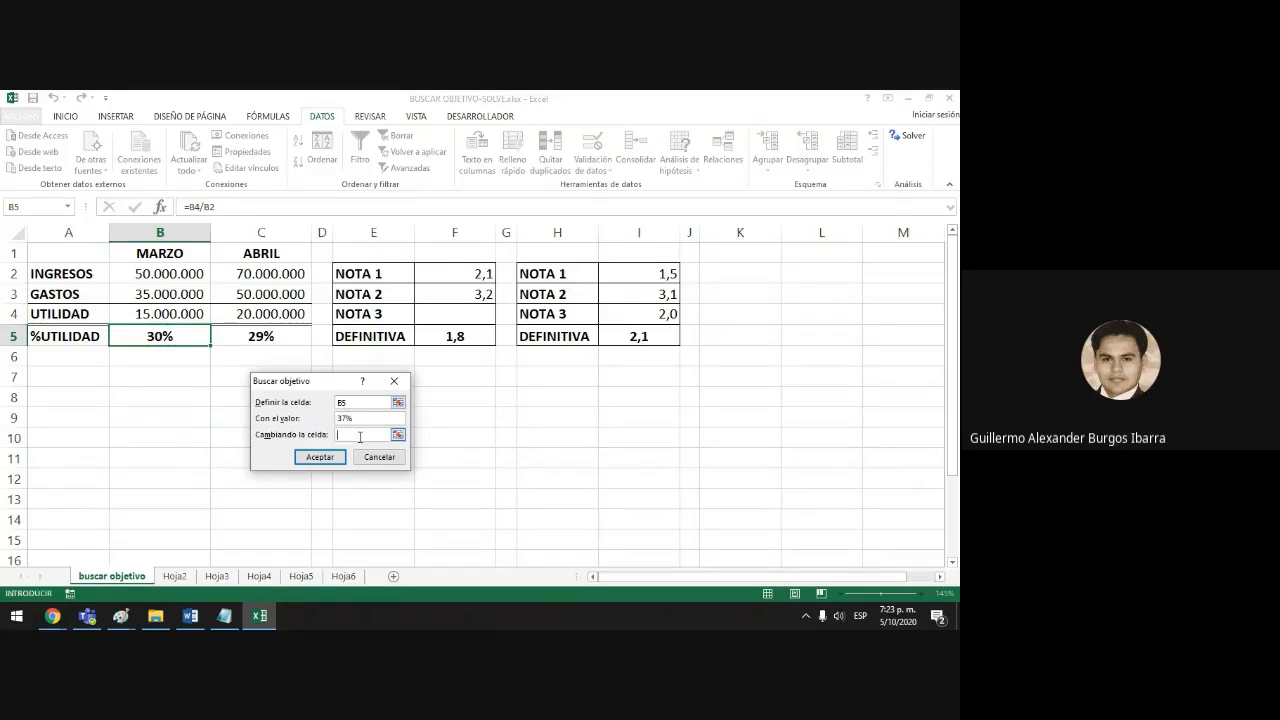
left_click(176, 274)
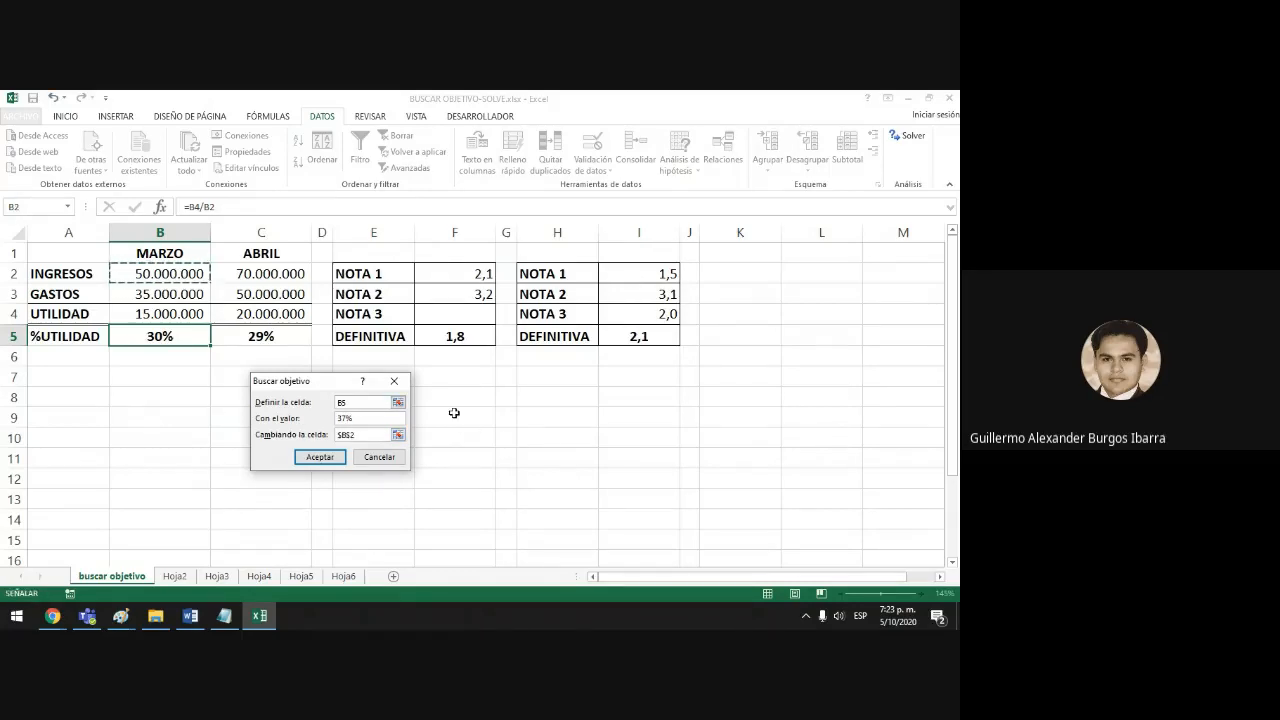
left_click(330, 457)
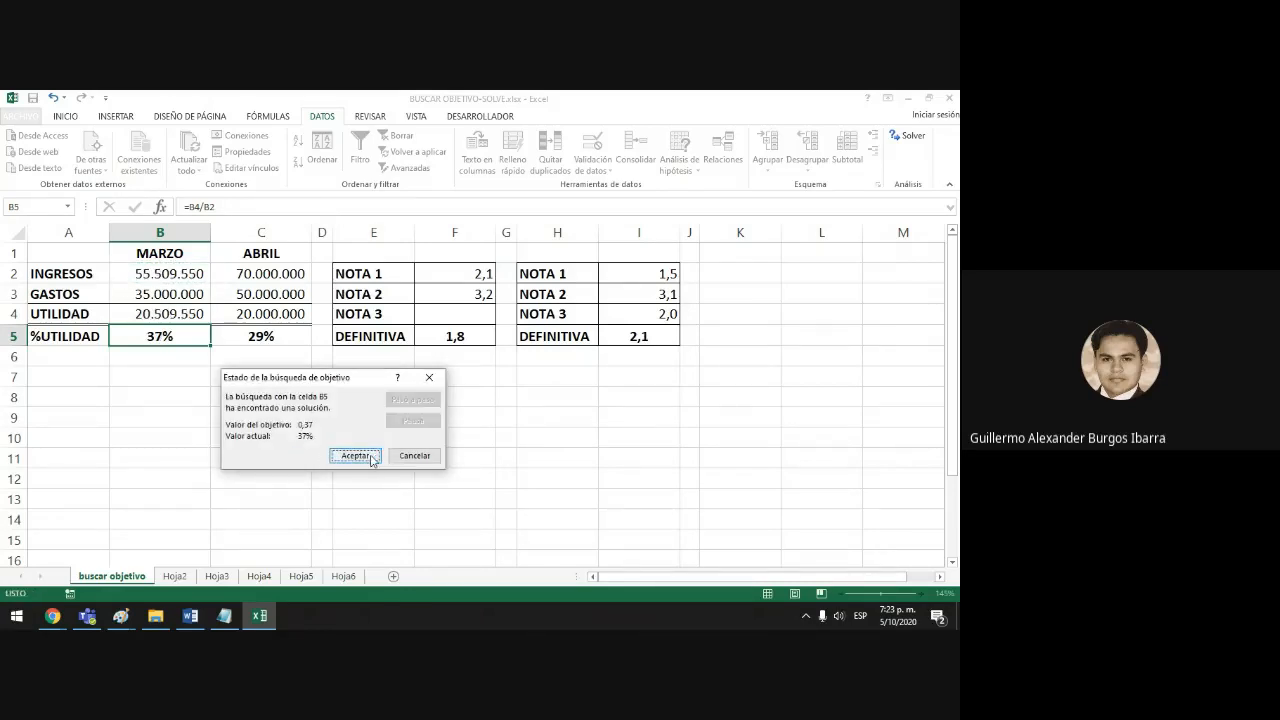
left_click(356, 456)
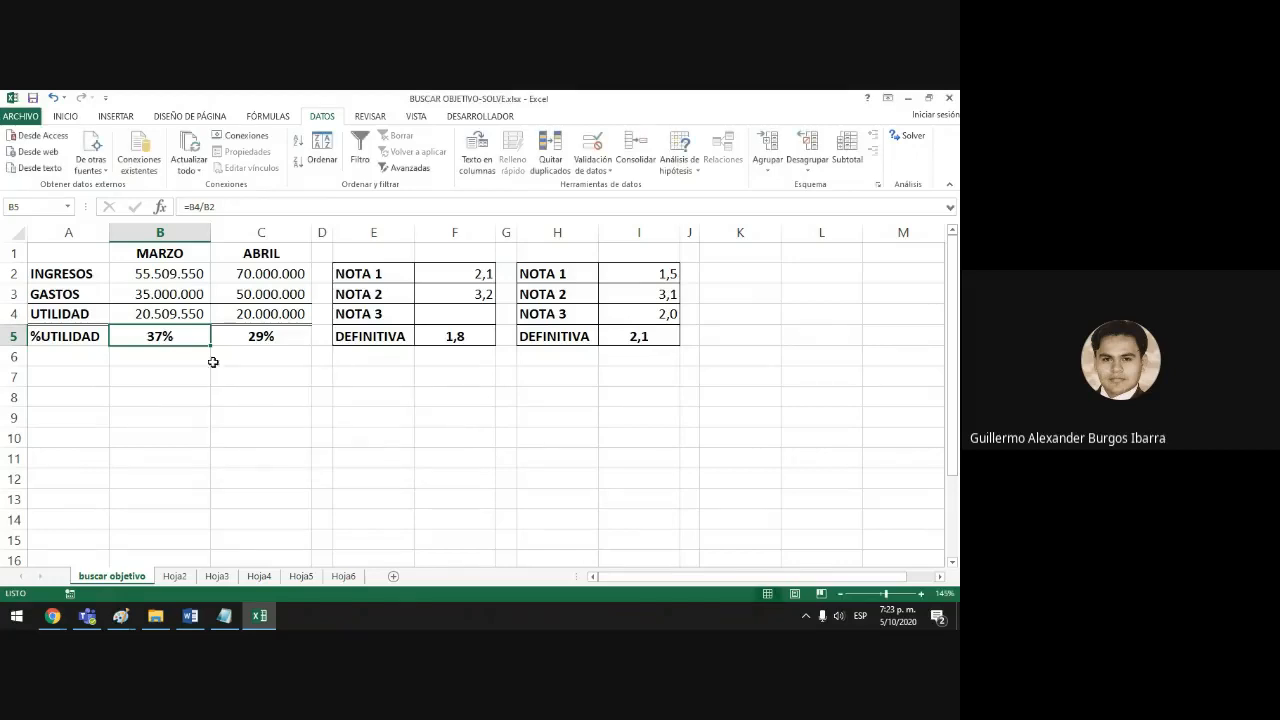
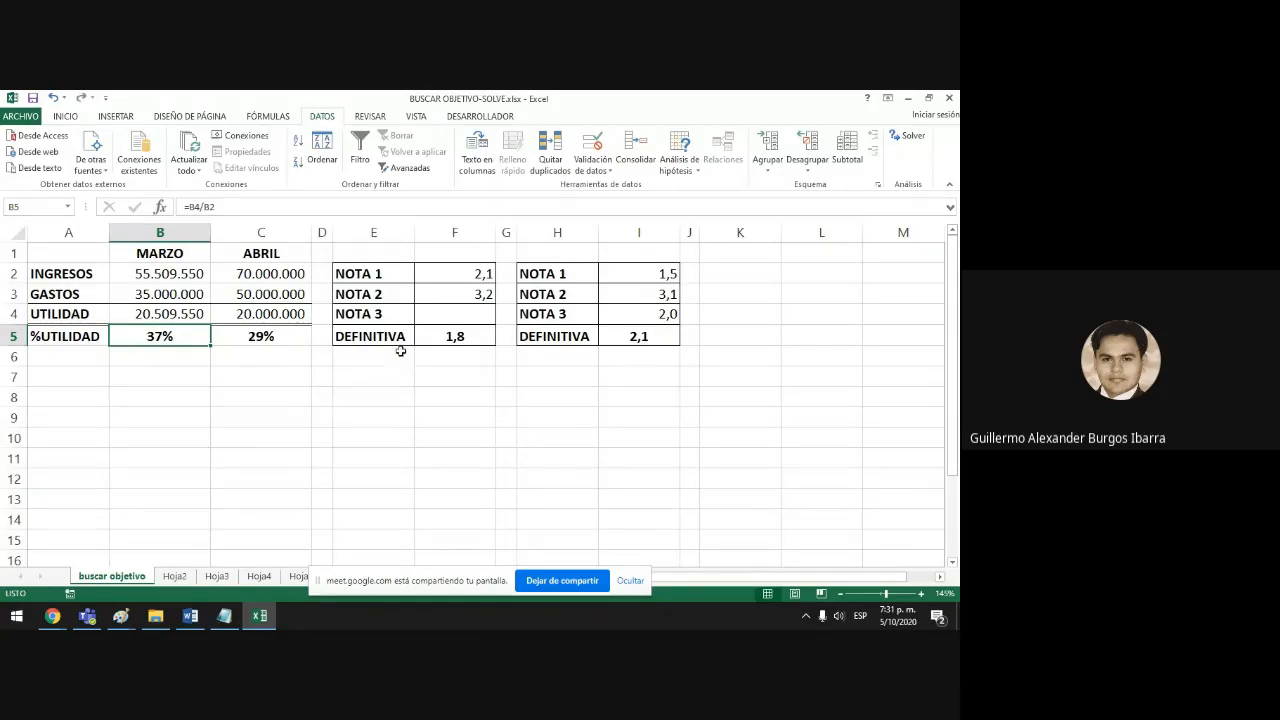
Set March's INGRESOS in B2 back to 50000000.
left_click(154, 278)
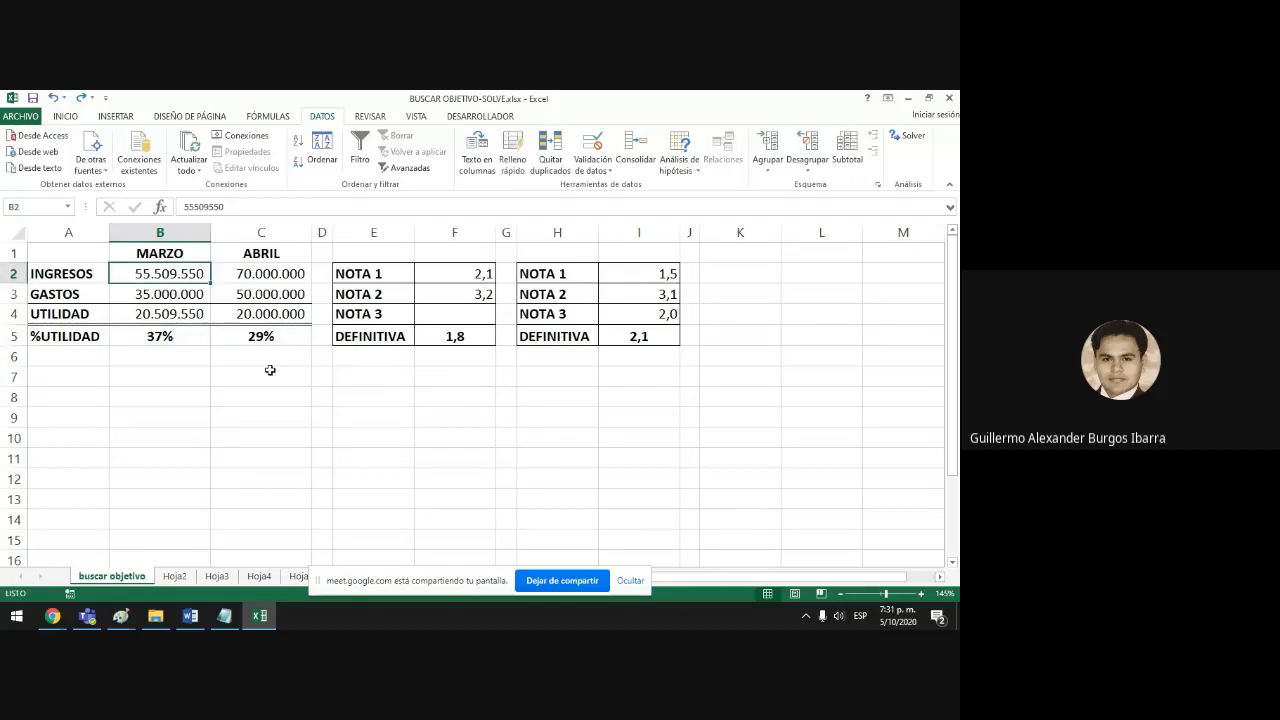
type("50.000.0")
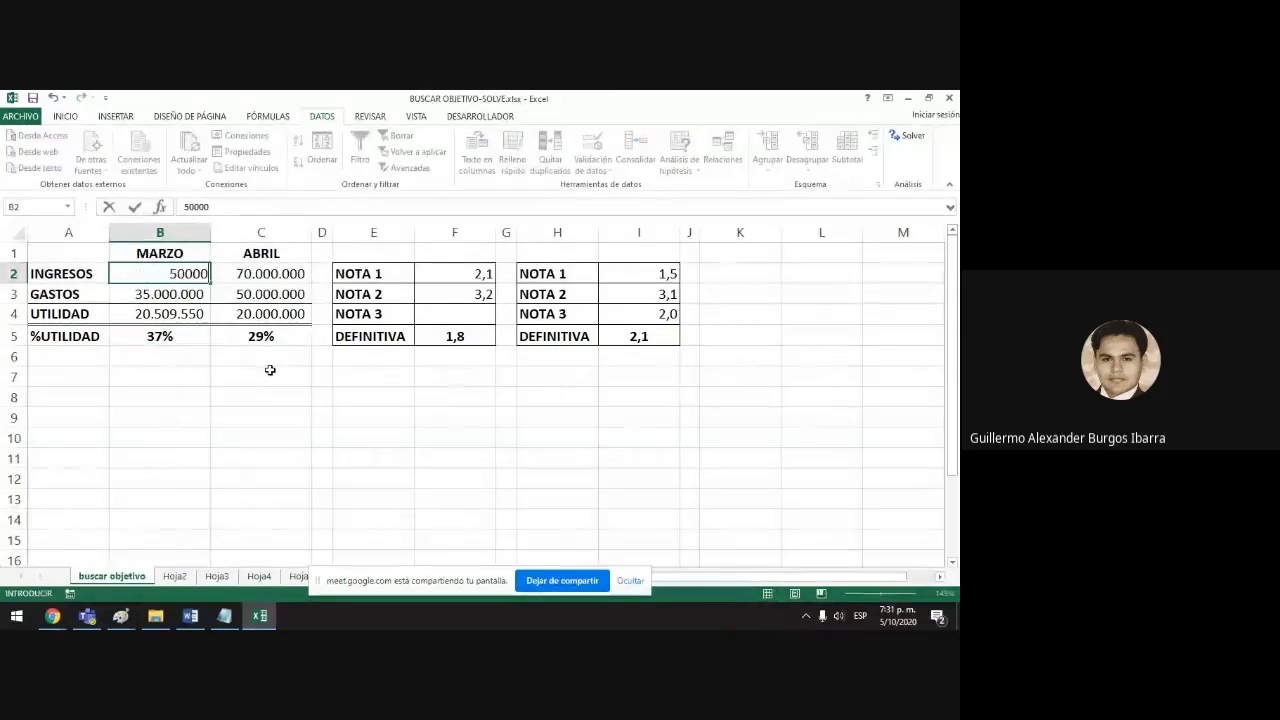
type("00")
key("Return")
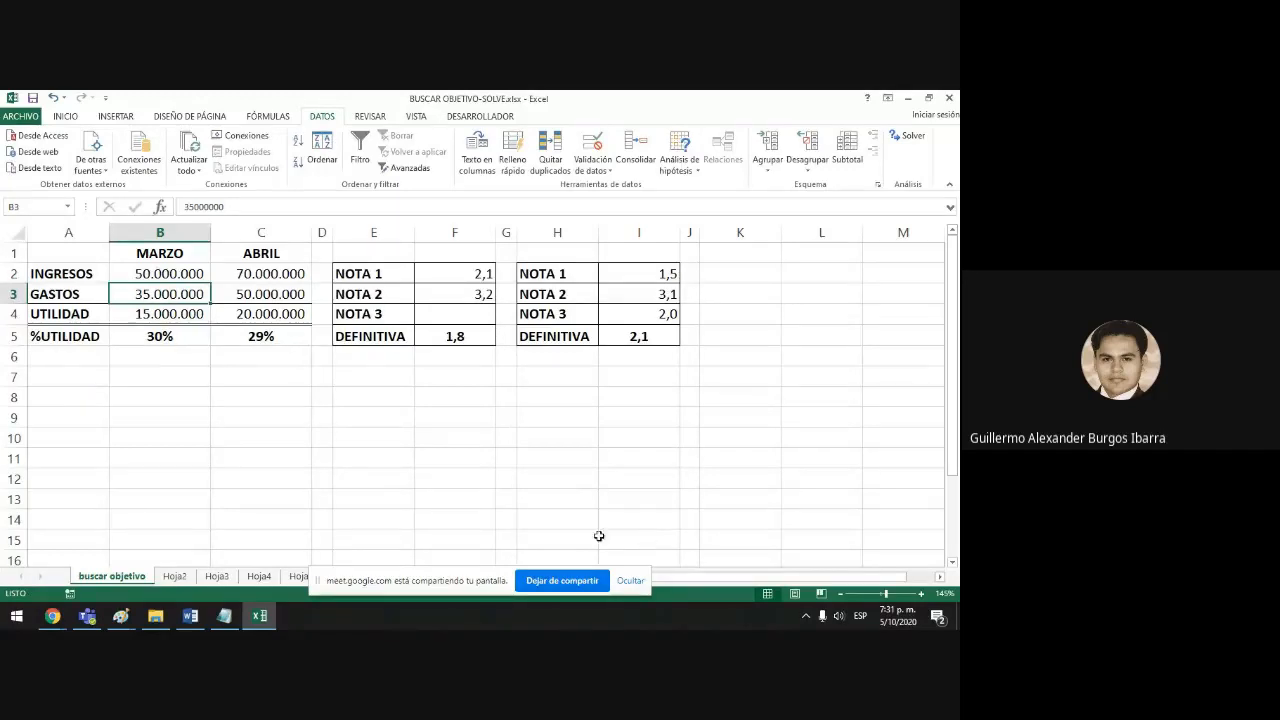
Run Goal Seek on March's %UTILIDAD in B5 with target 37% and changing cell B2, and accept the solution.
left_click(160, 336)
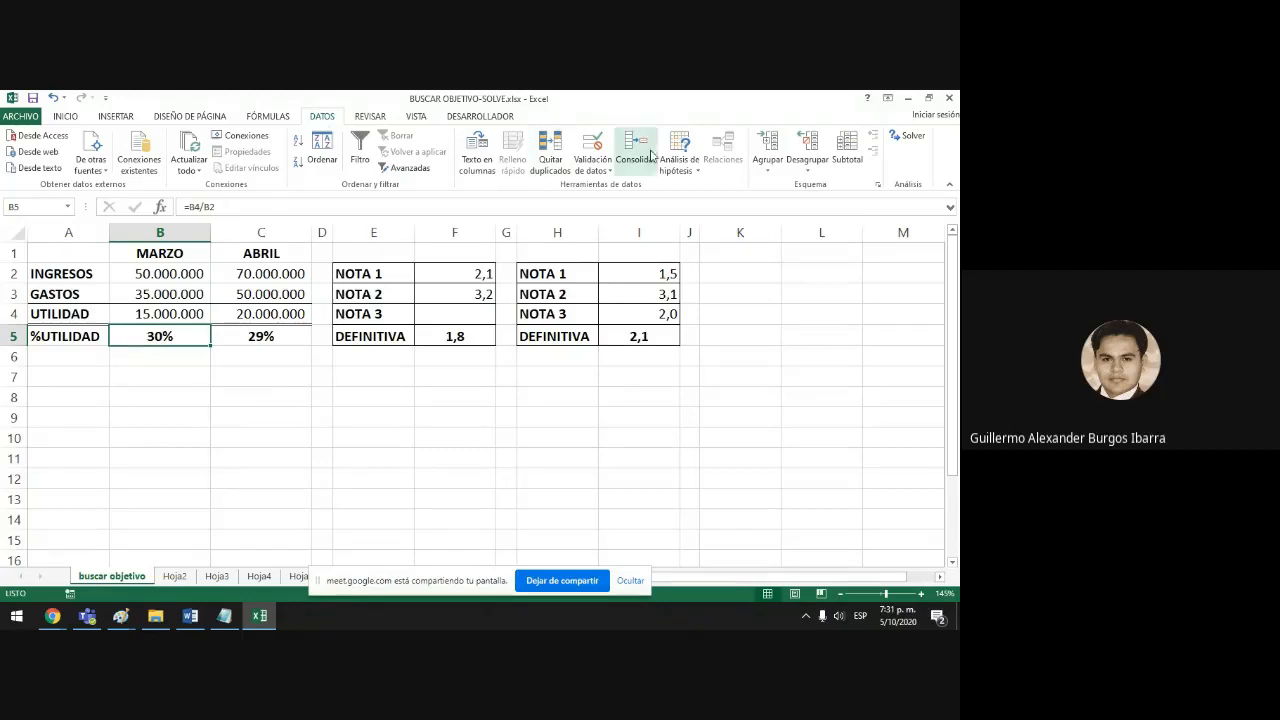
left_click(696, 174)
left_click(711, 202)
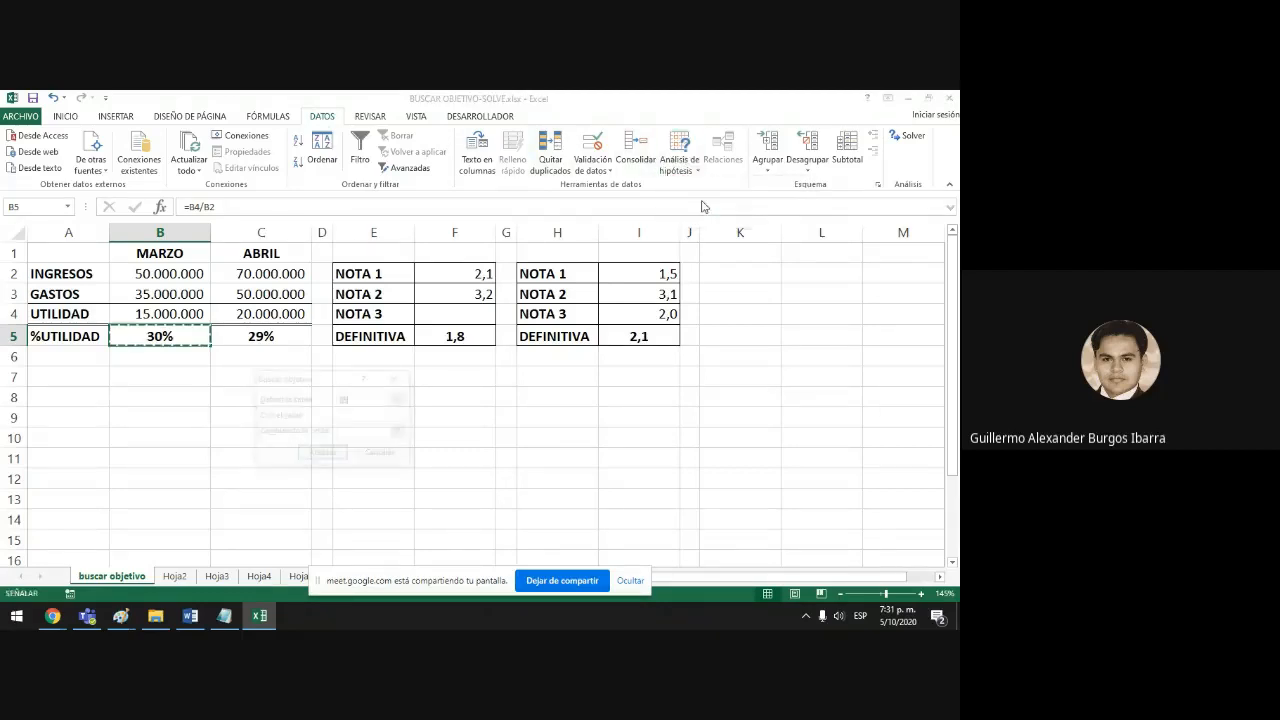
left_click_drag(297, 375, 302, 362)
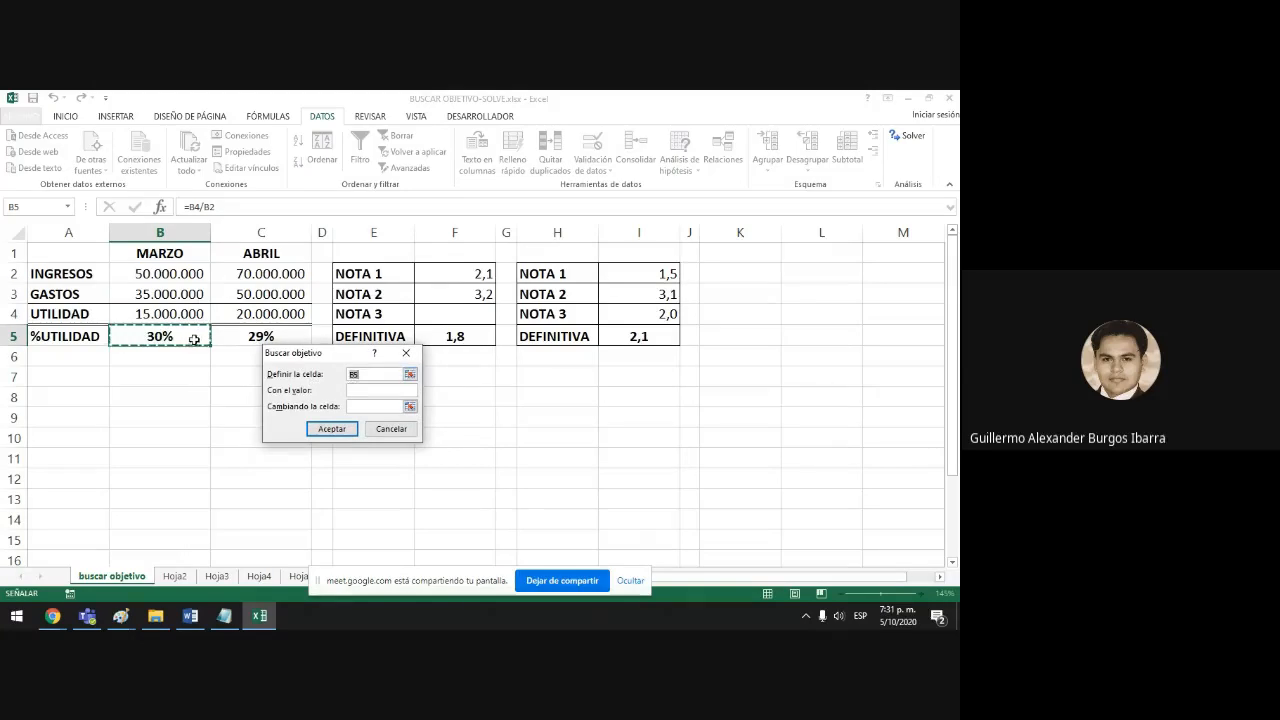
left_click(361, 390)
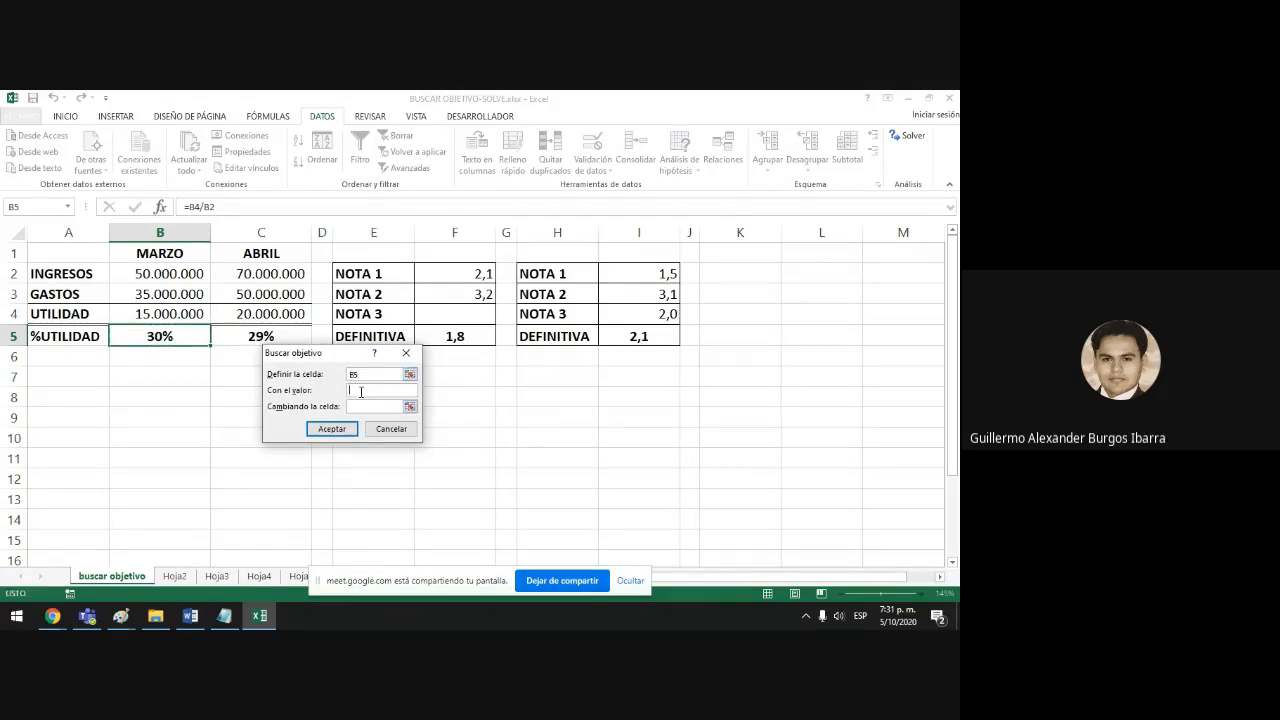
type("37%")
left_click(363, 405)
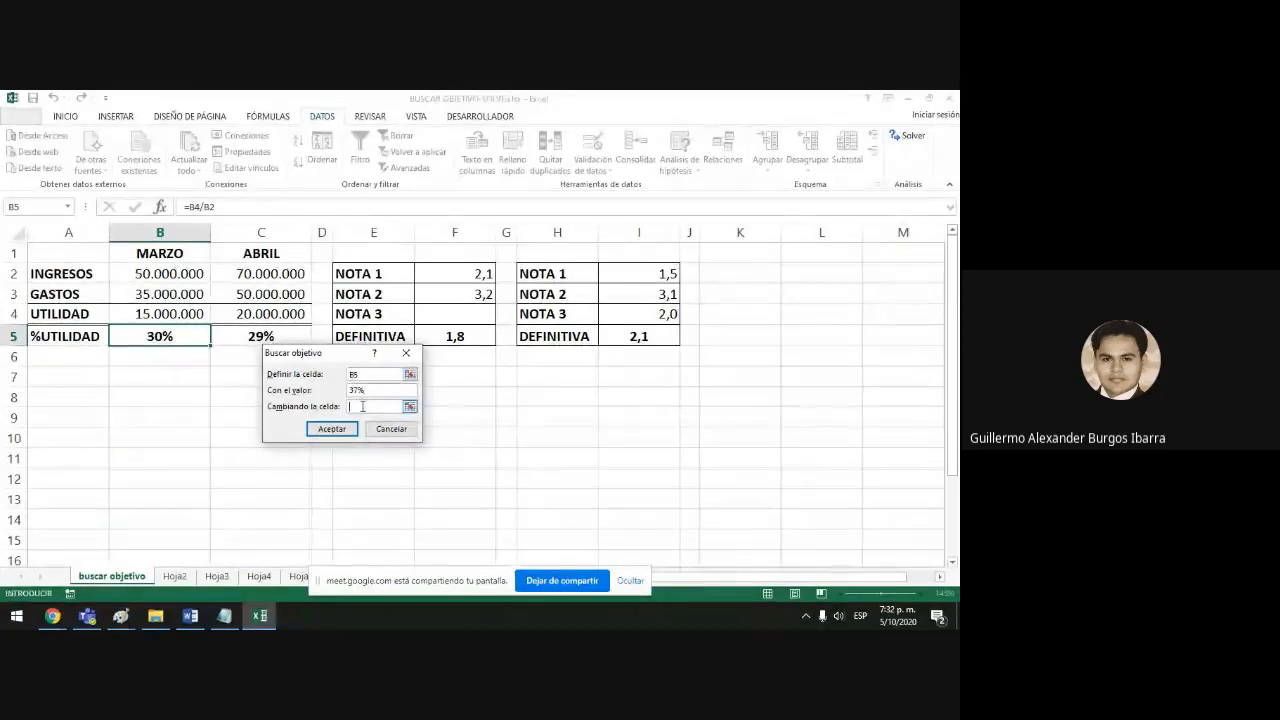
left_click(153, 273)
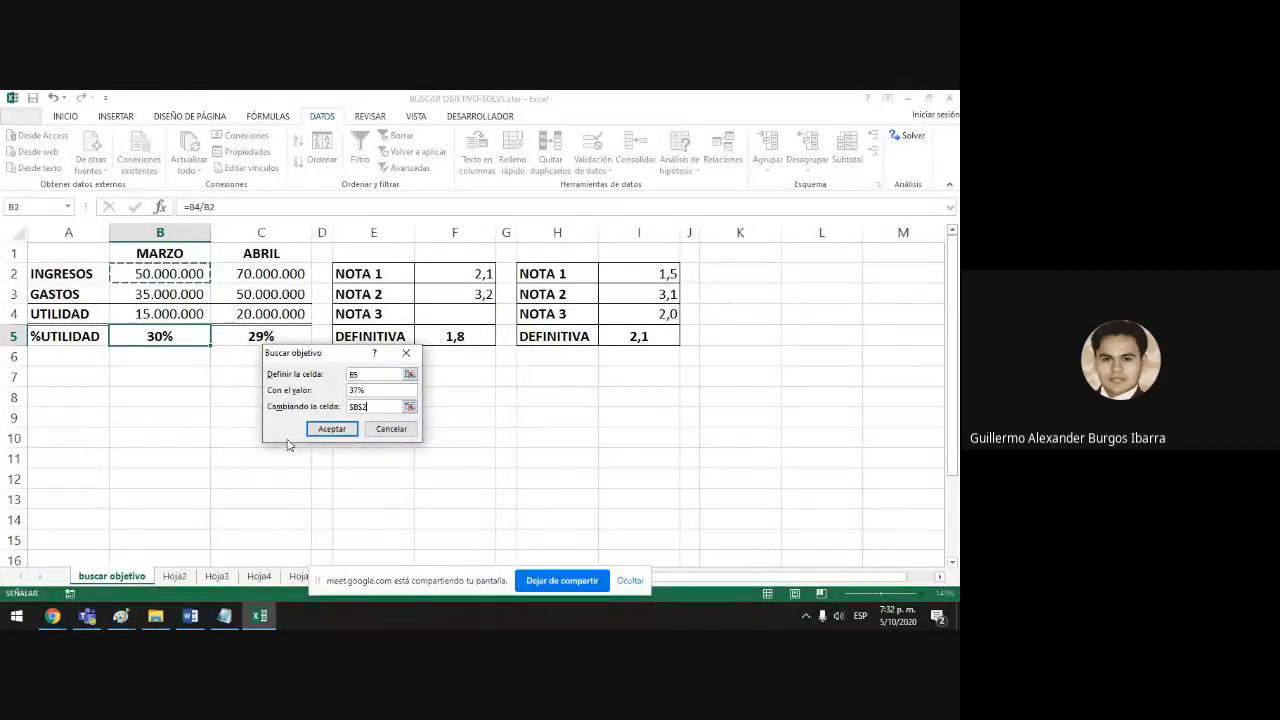
left_click(334, 430)
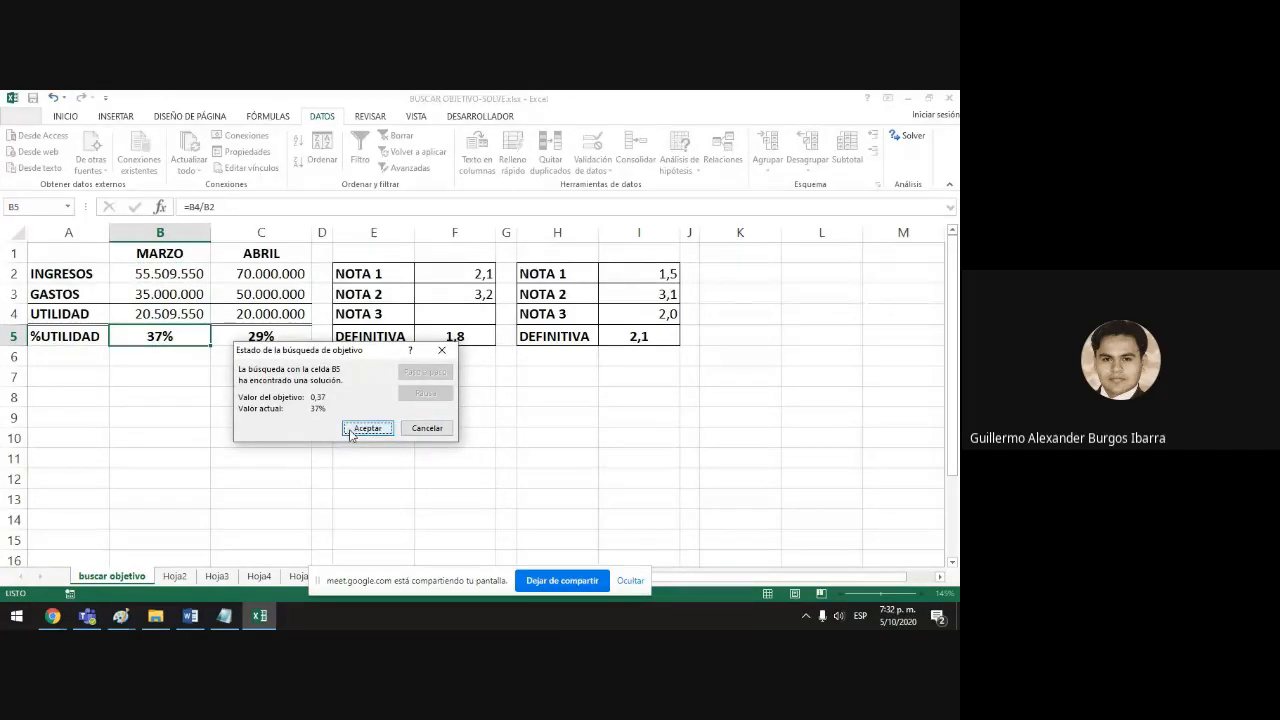
left_click(349, 430)
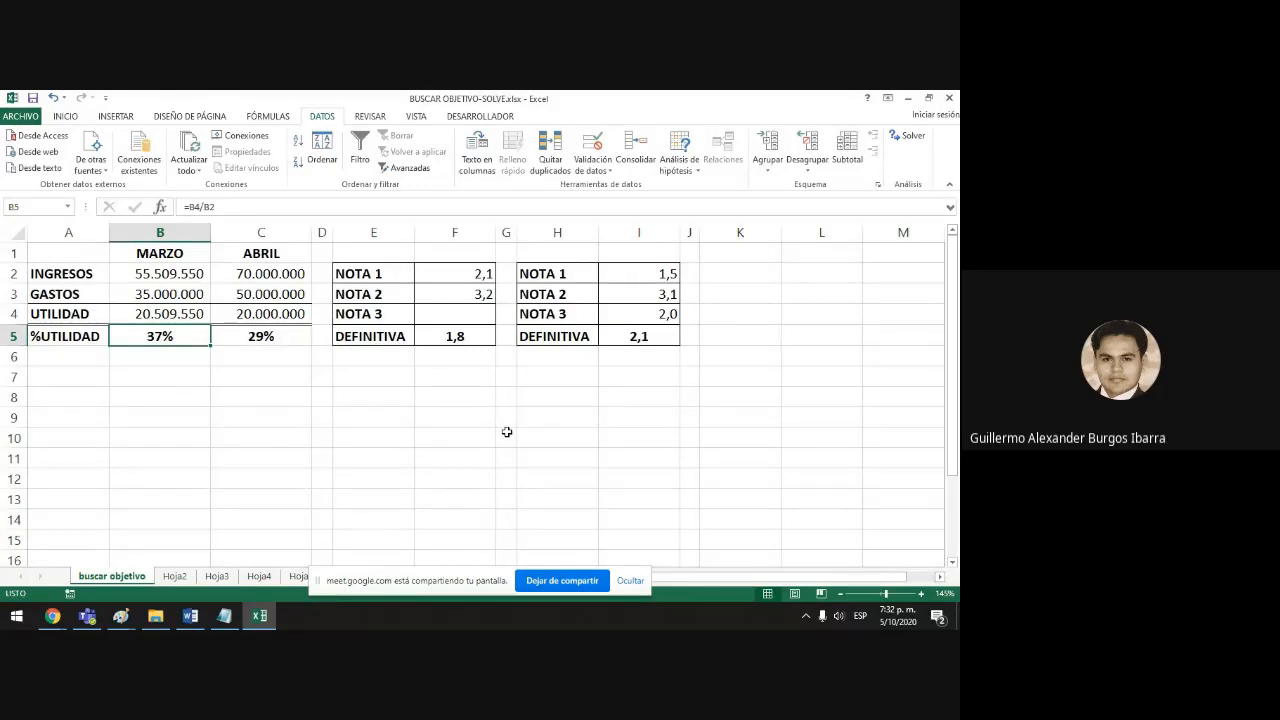
Hide the screen-sharing notice and check April's UTILIDAD formula in C4 and GASTOS value in C3.
left_click(171, 272)
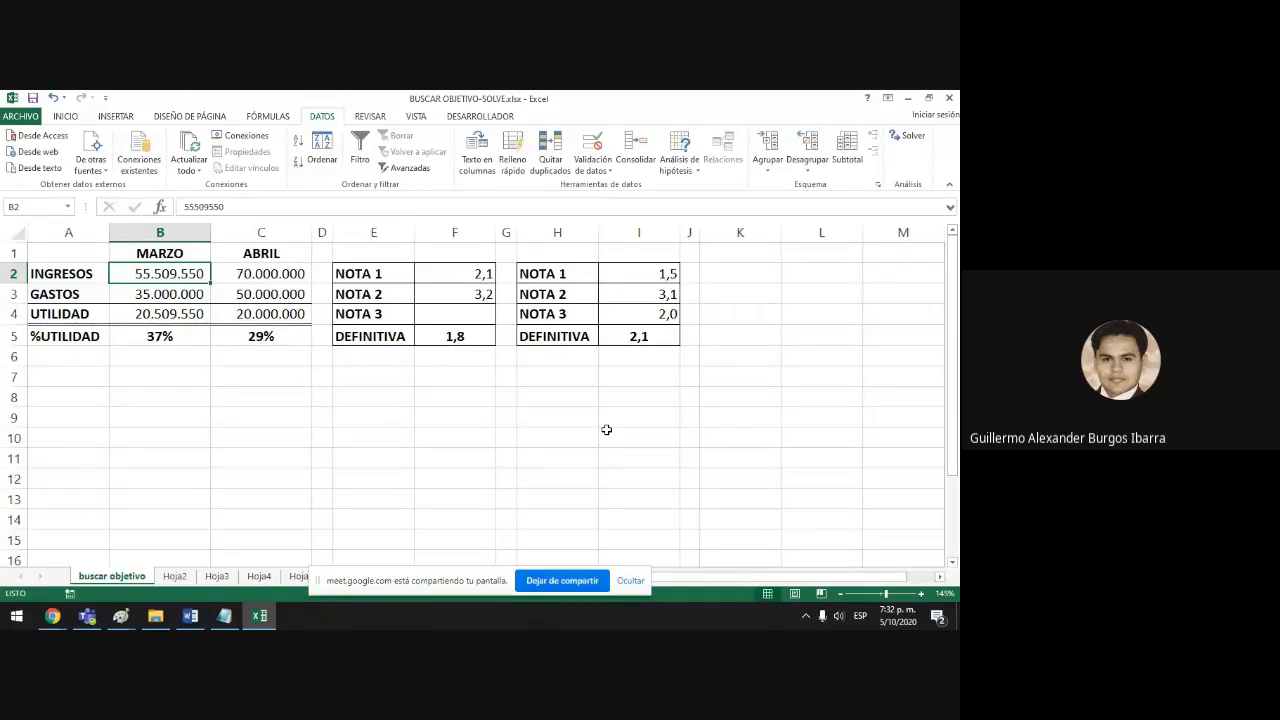
left_click(630, 581)
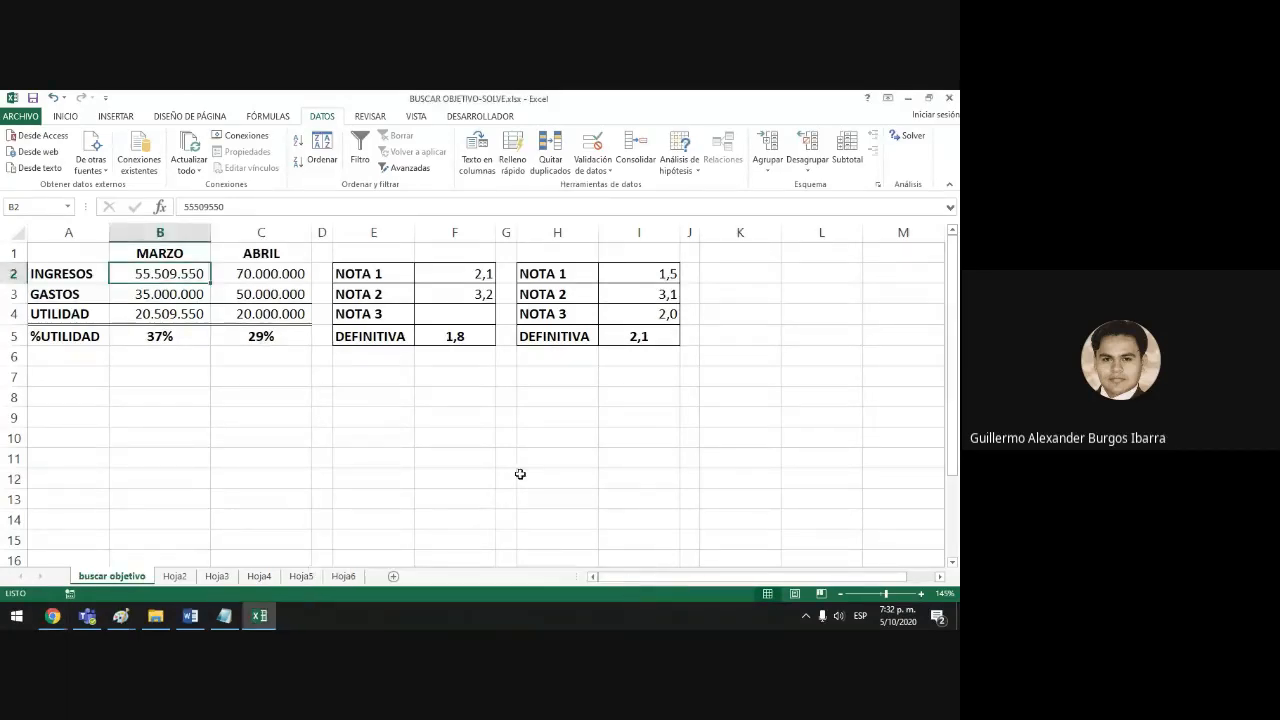
left_click(272, 316)
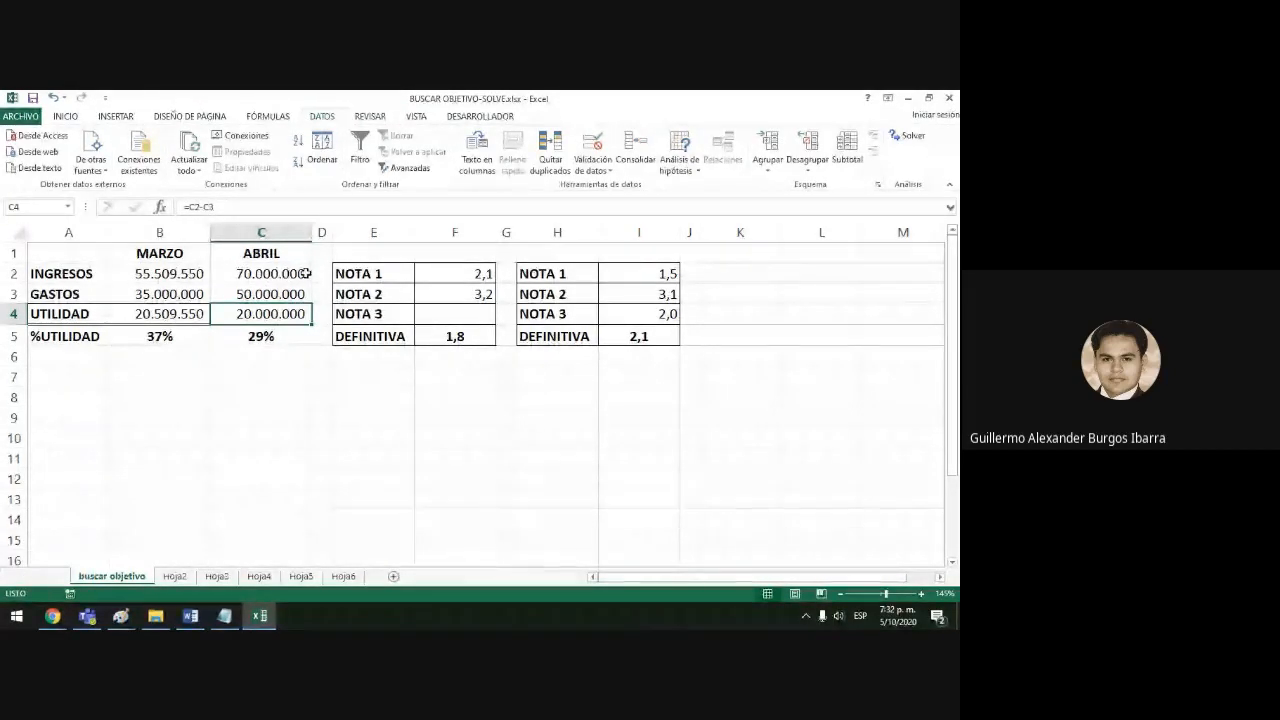
left_click(272, 294)
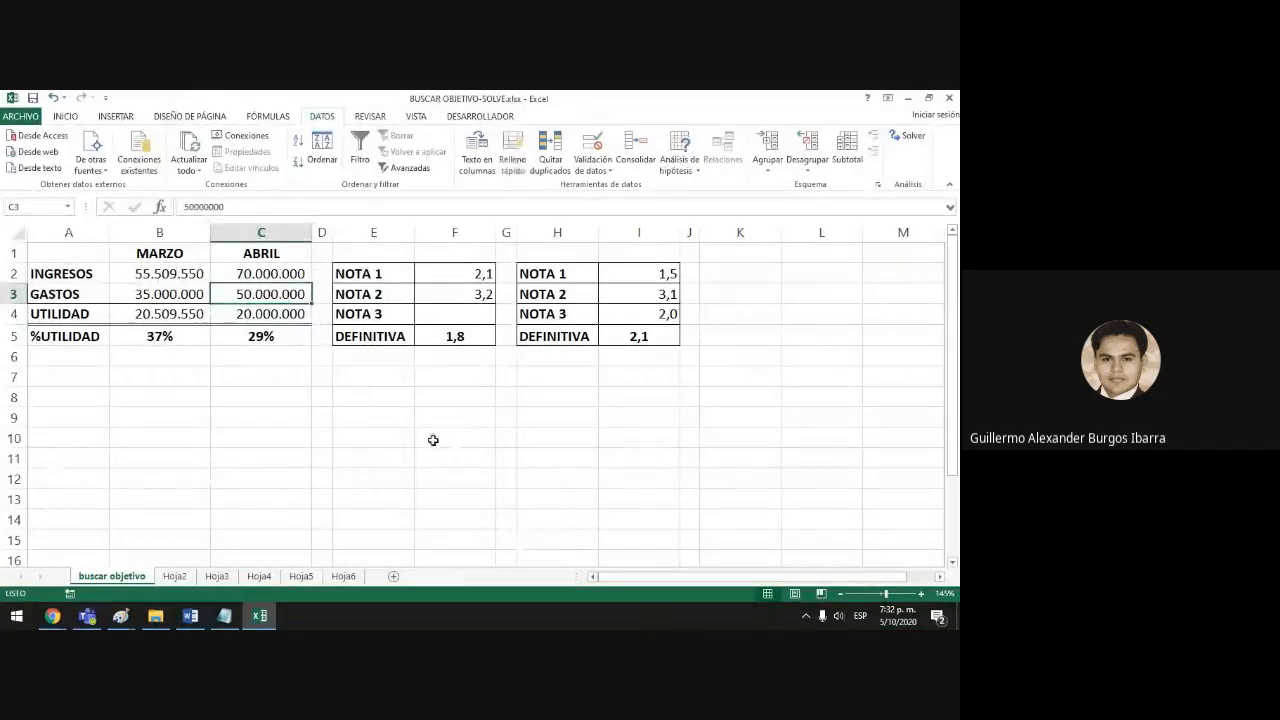
left_click(284, 315)
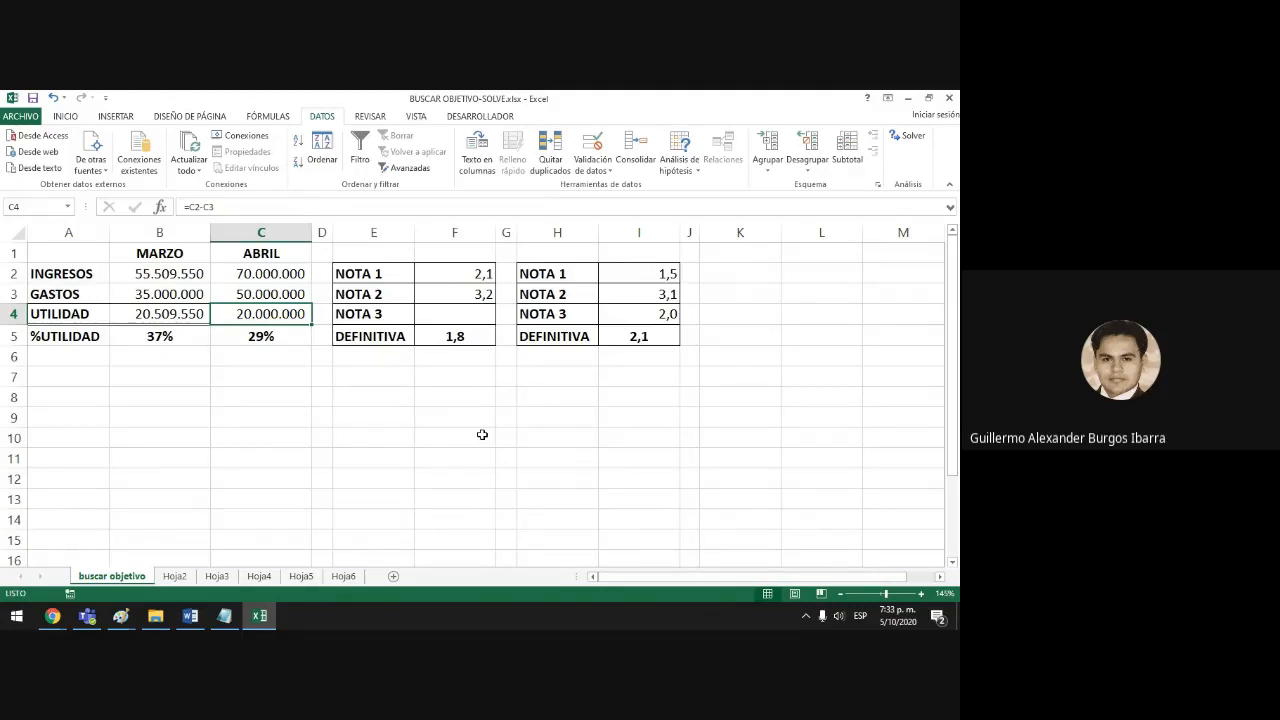
type("38")
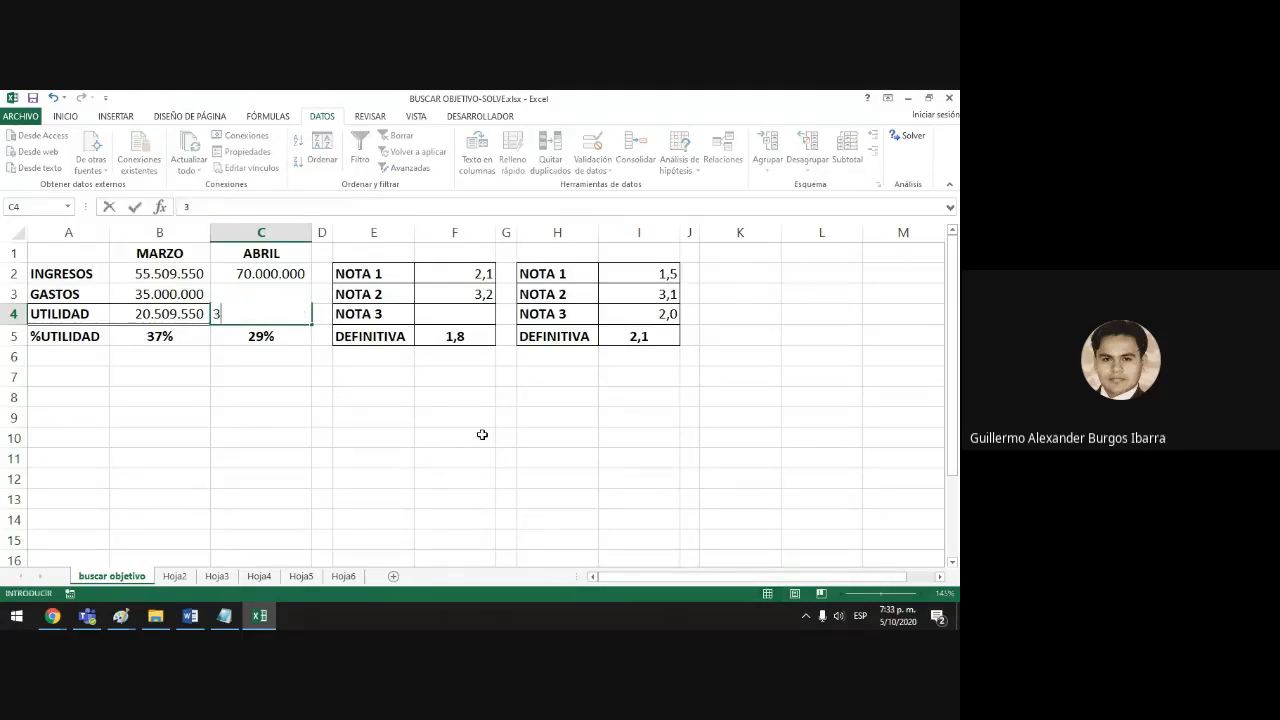
key("BackSpace")
key("BackSpace")
key("ctrl+z")
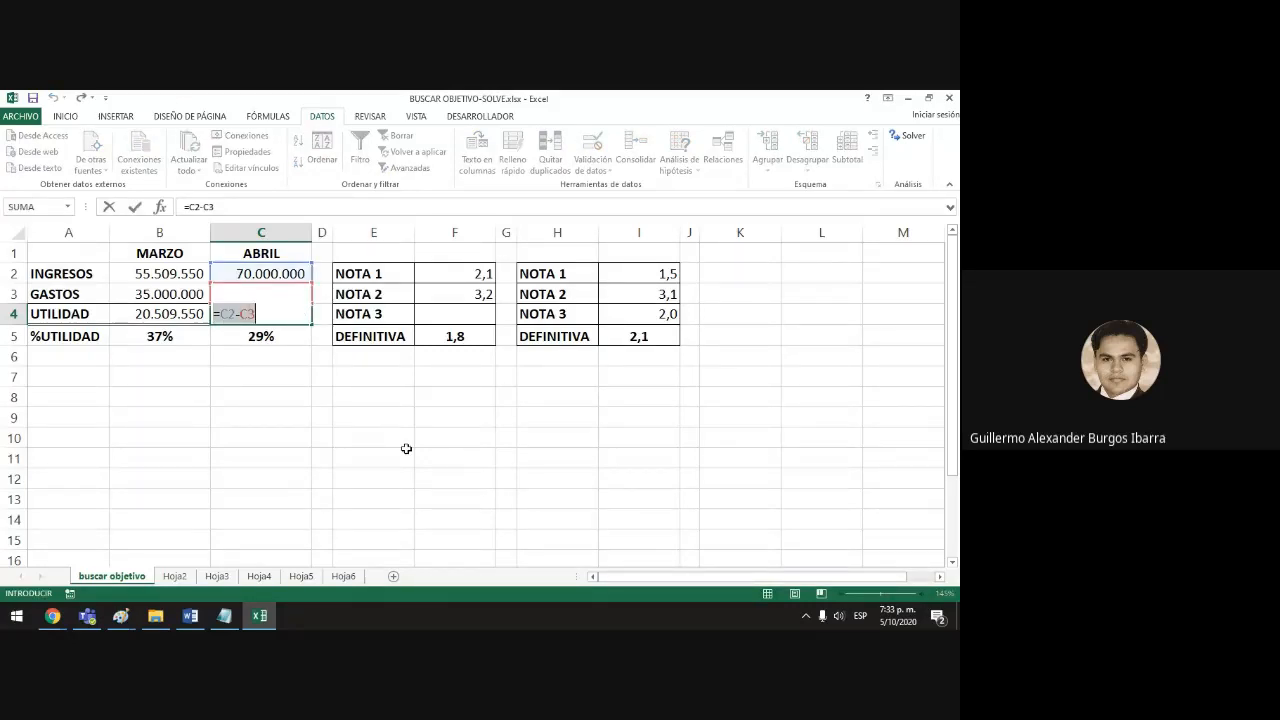
key("Return")
Run Goal Seek to bring April's UTILIDAD in C4 to 38000000 by changing INGRESOS in C2, accept the solution, and select C5.
left_click(283, 311)
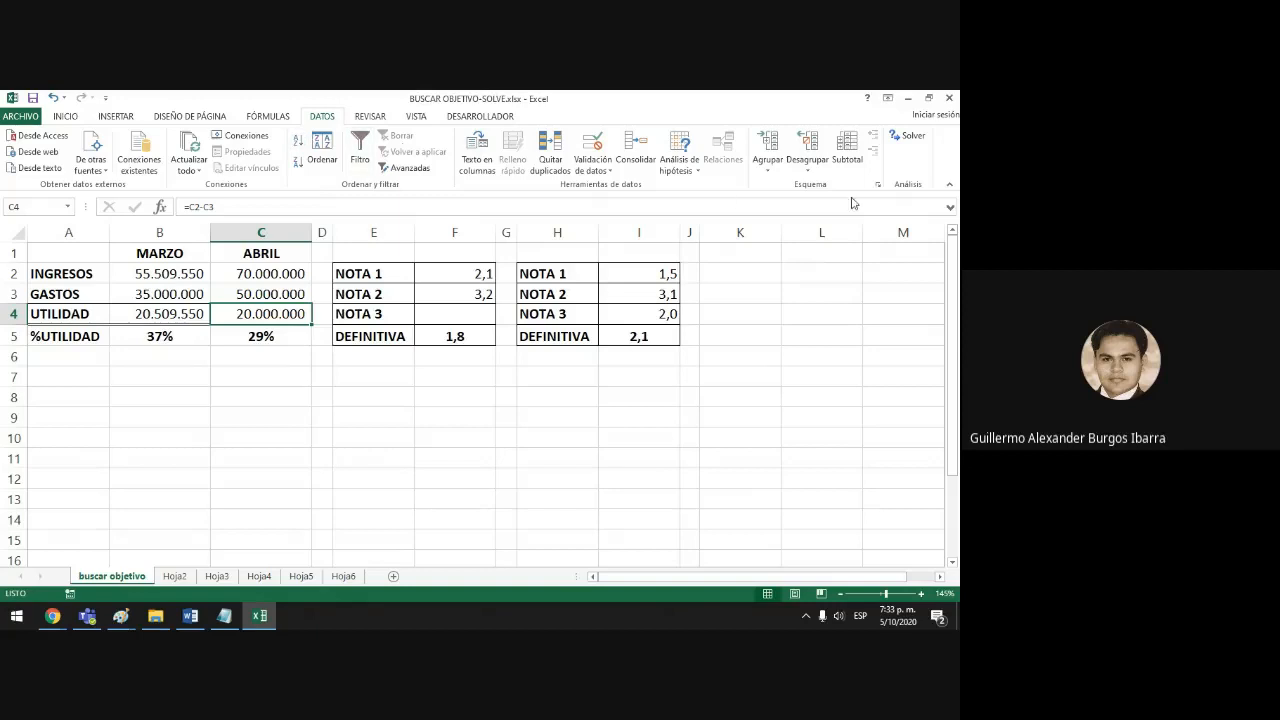
left_click(679, 168)
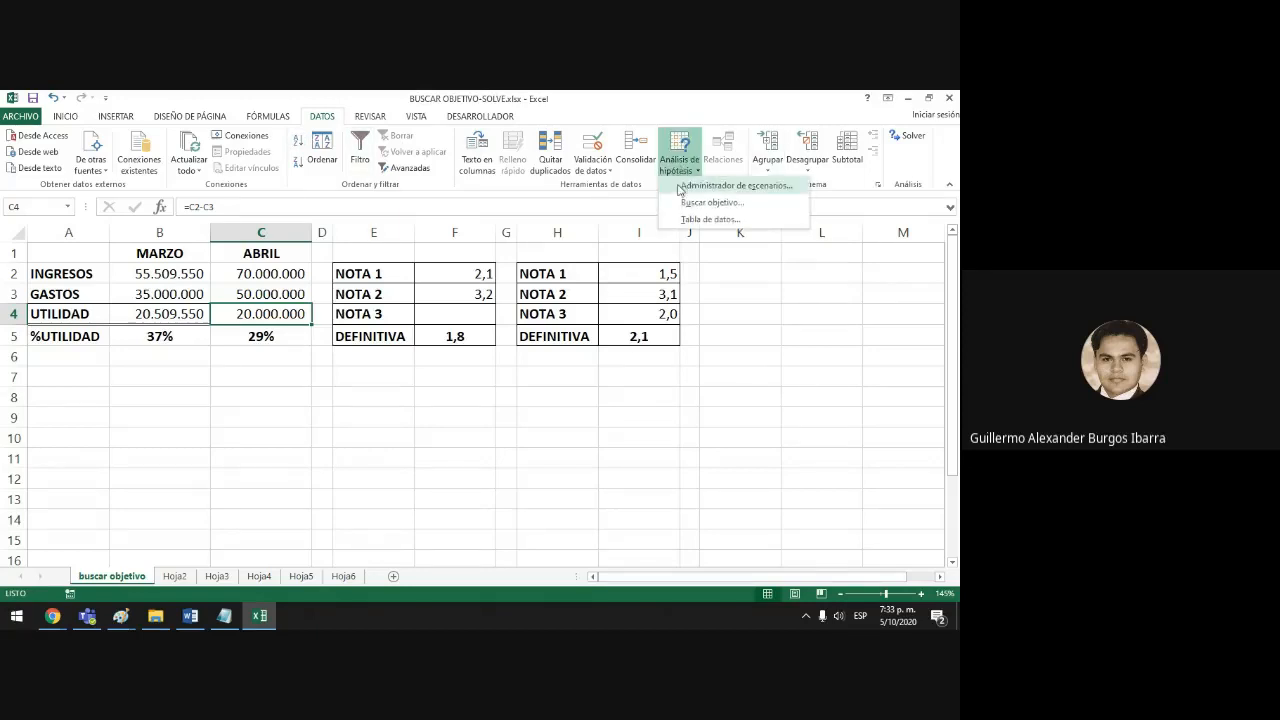
left_click(705, 202)
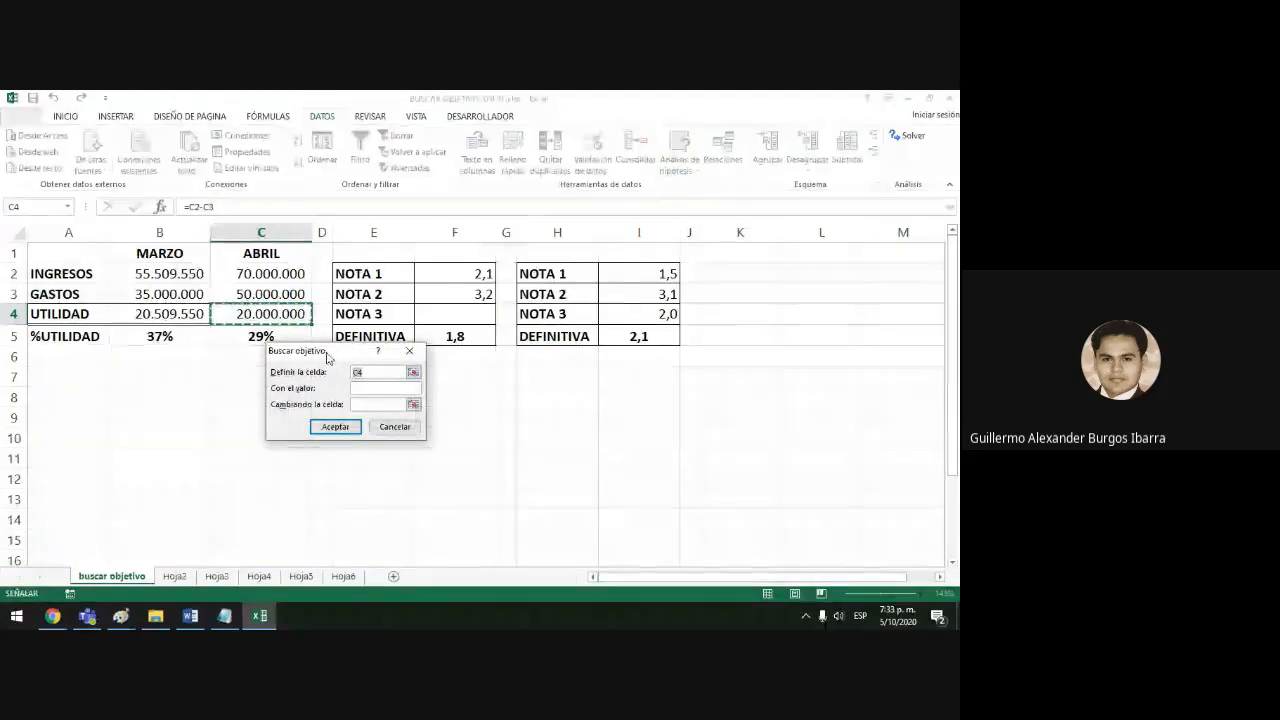
left_click_drag(327, 357, 386, 371)
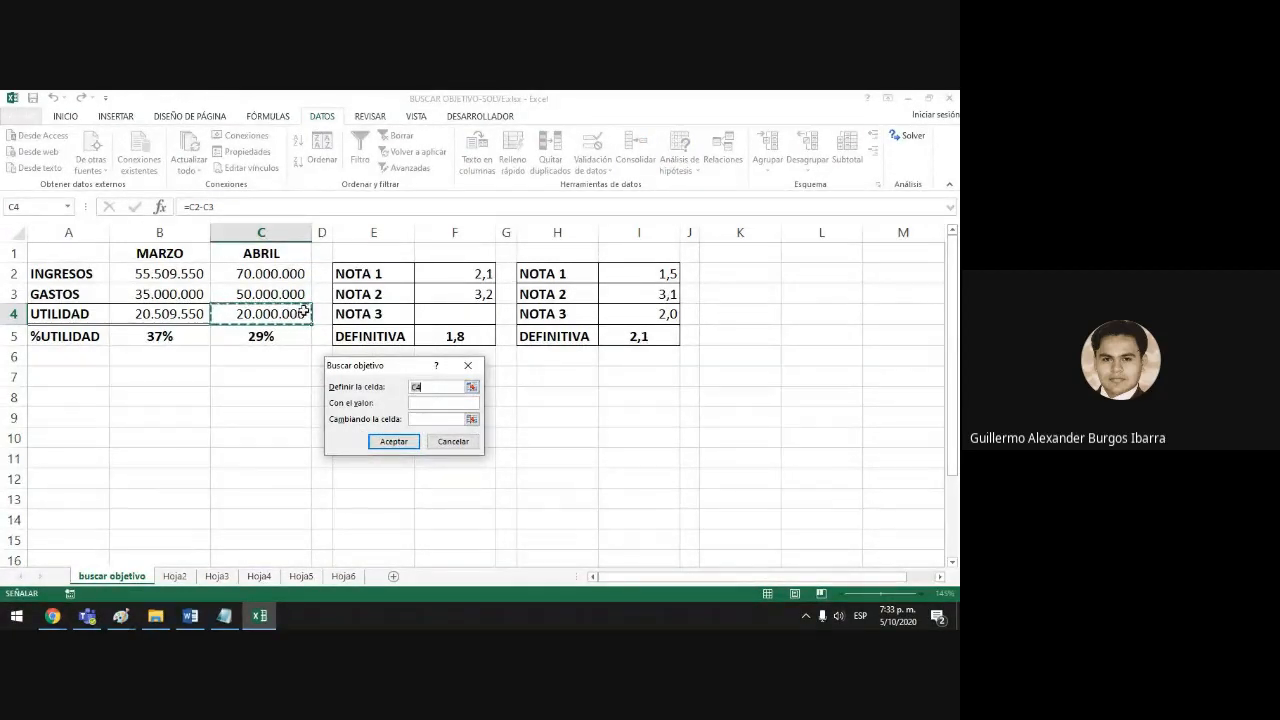
left_click(421, 403)
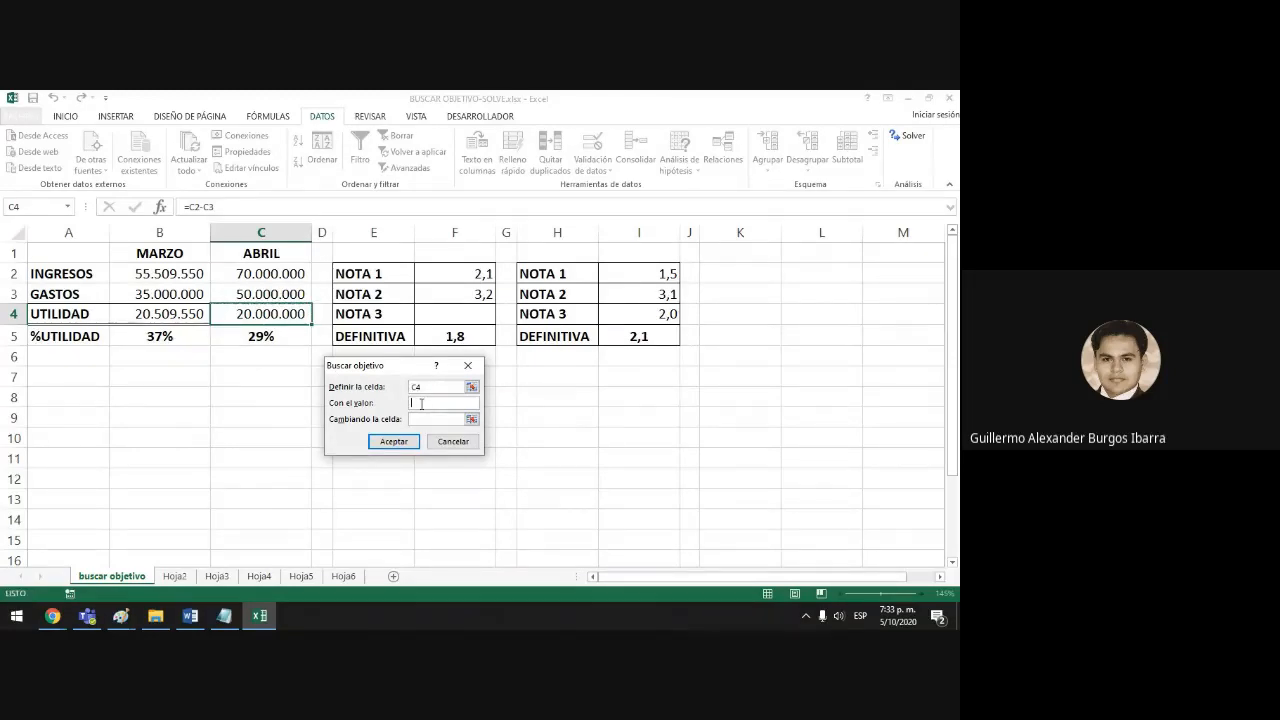
type("38000000")
left_click(436, 416)
left_click(260, 274)
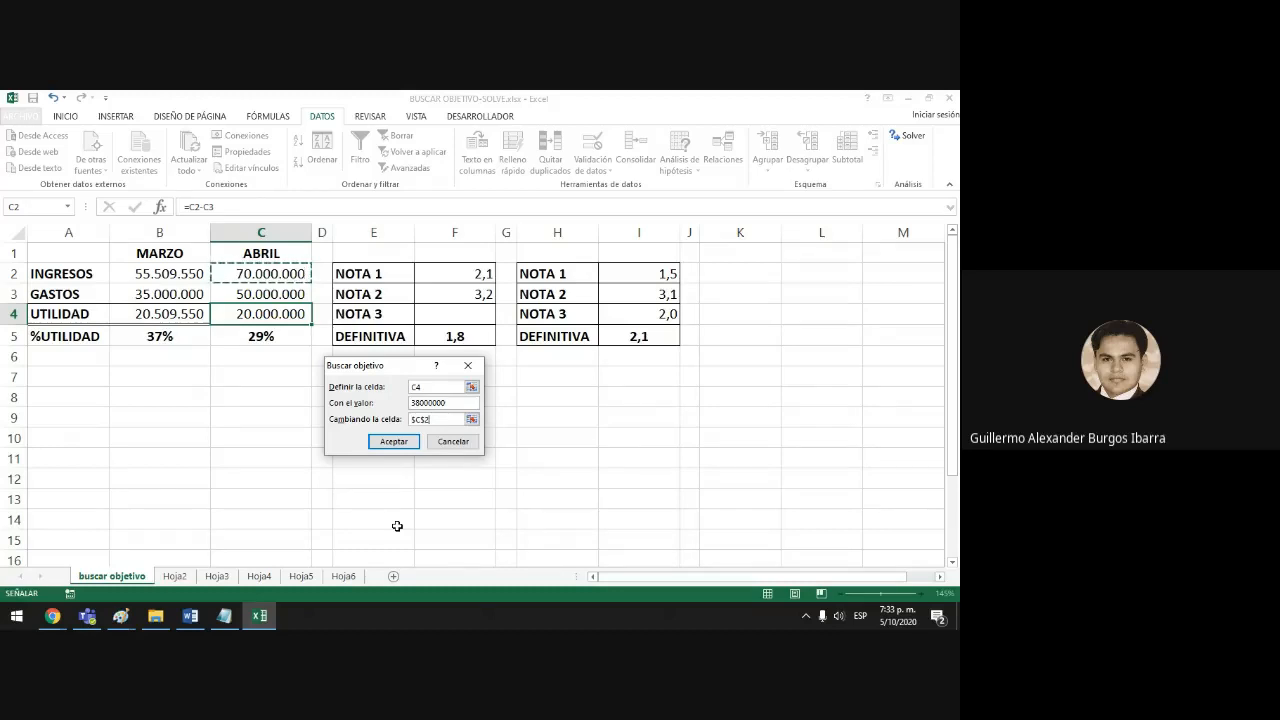
left_click(394, 441)
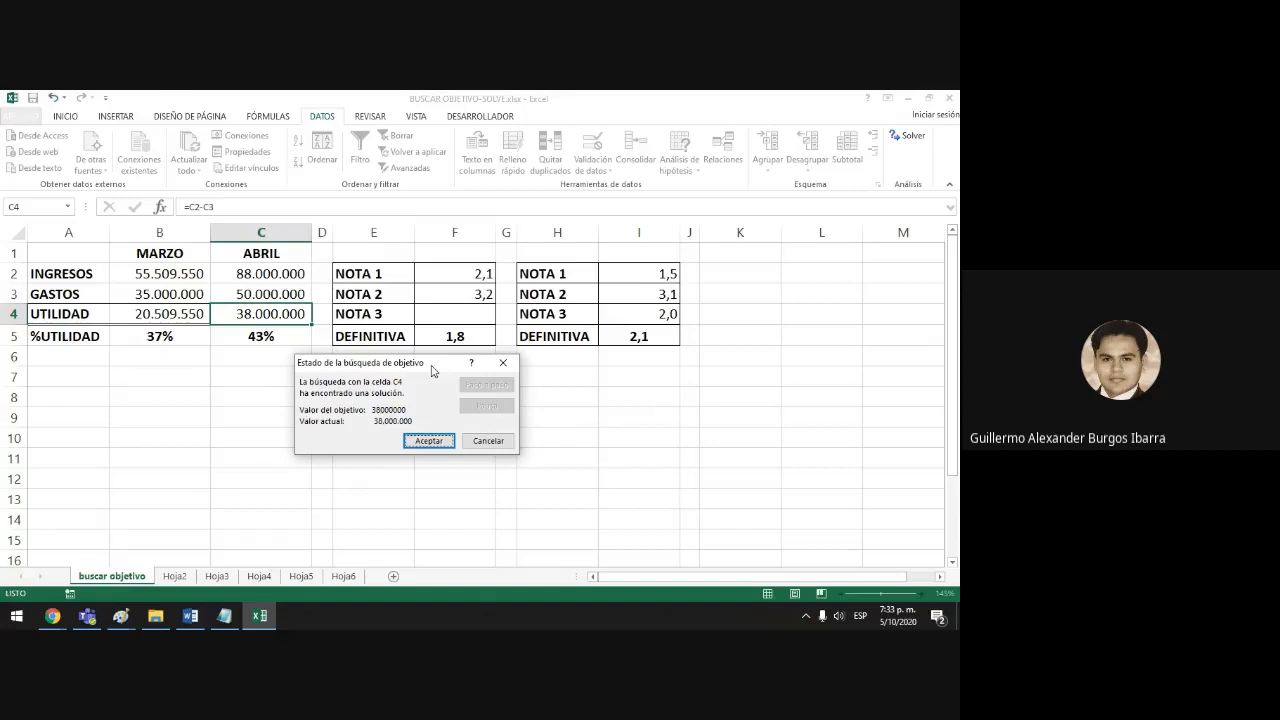
left_click_drag(432, 371, 336, 384)
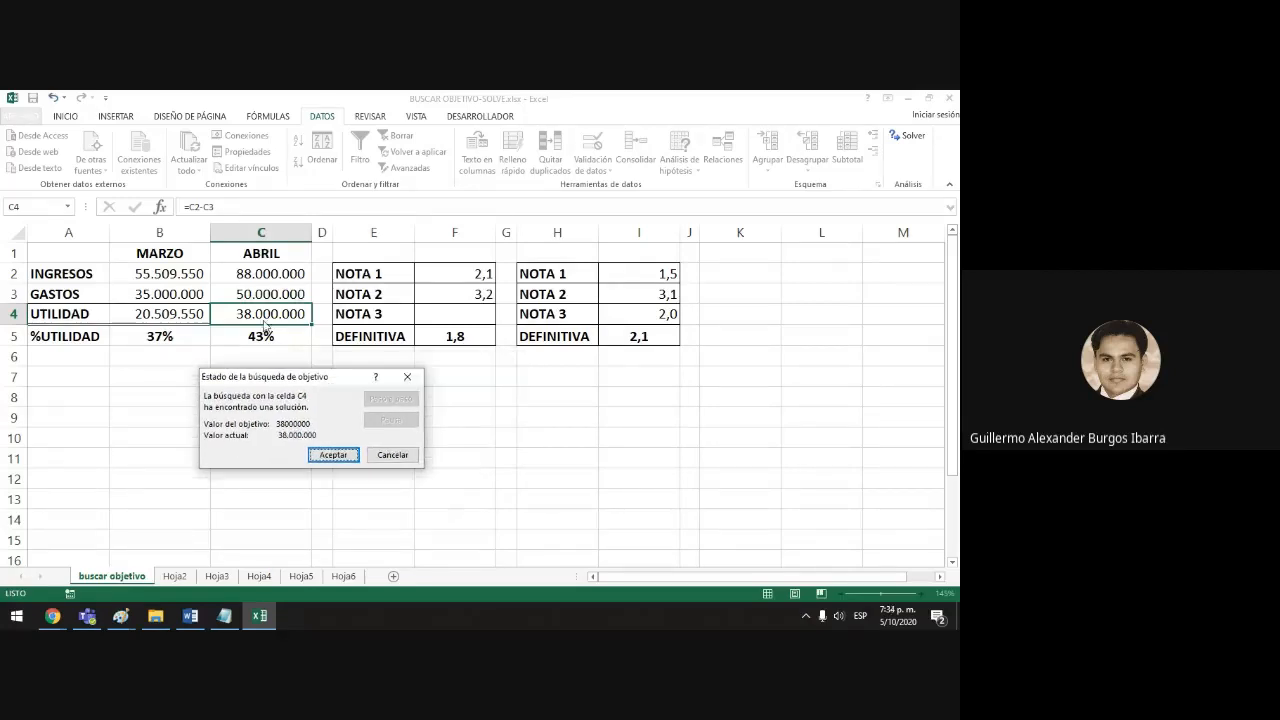
left_click(340, 455)
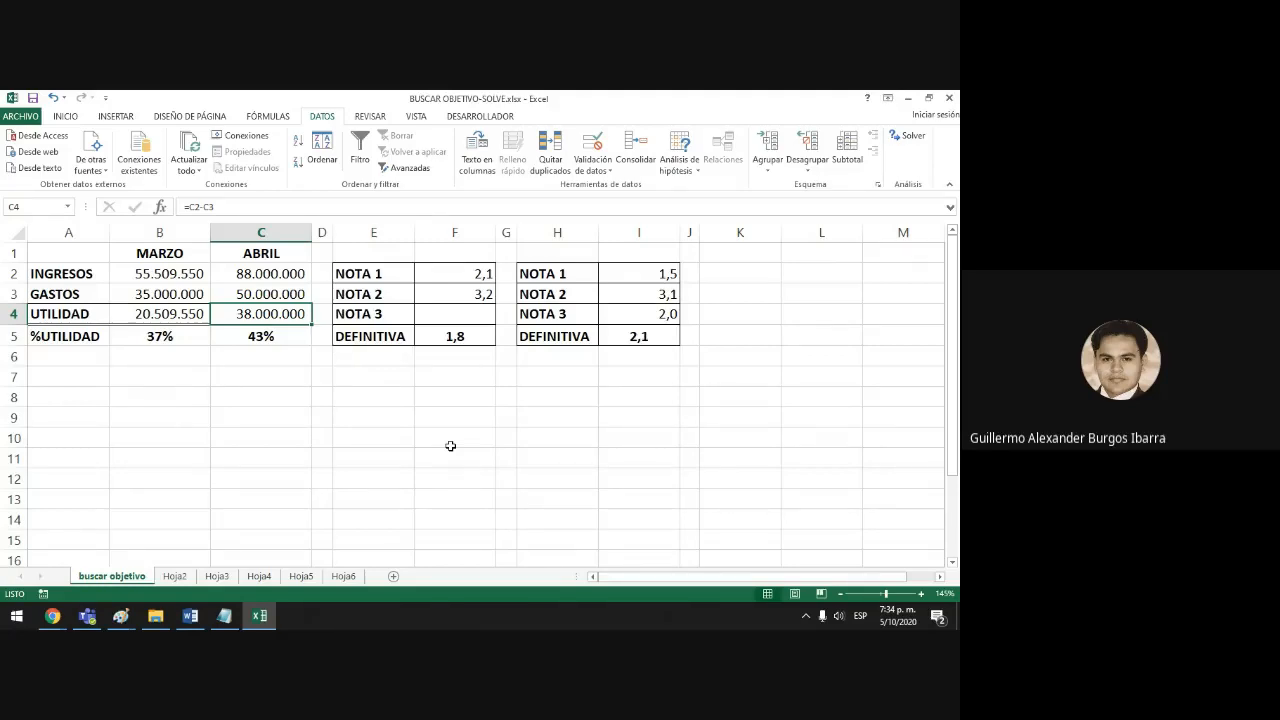
left_click(260, 338)
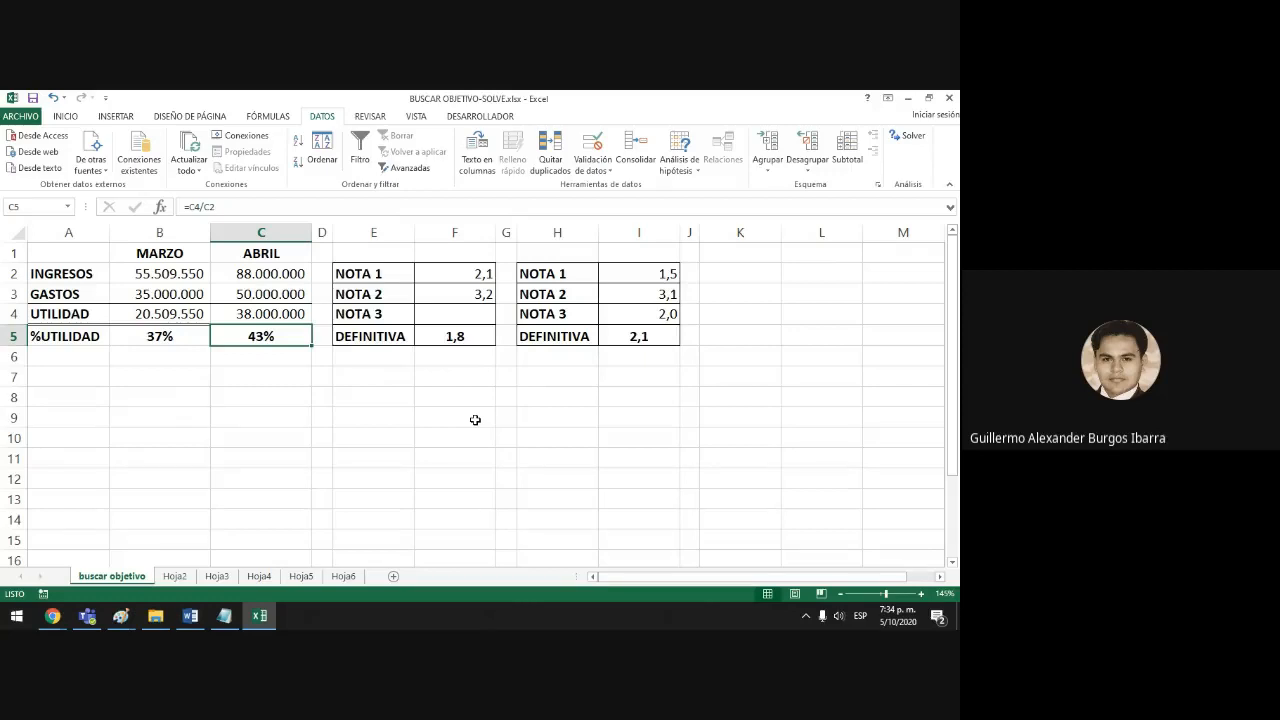
Switch to the Google Meet call in Chrome to view the participants, and return to the Excel workbook.
left_click(805, 617)
left_click(652, 528)
left_click(52, 617)
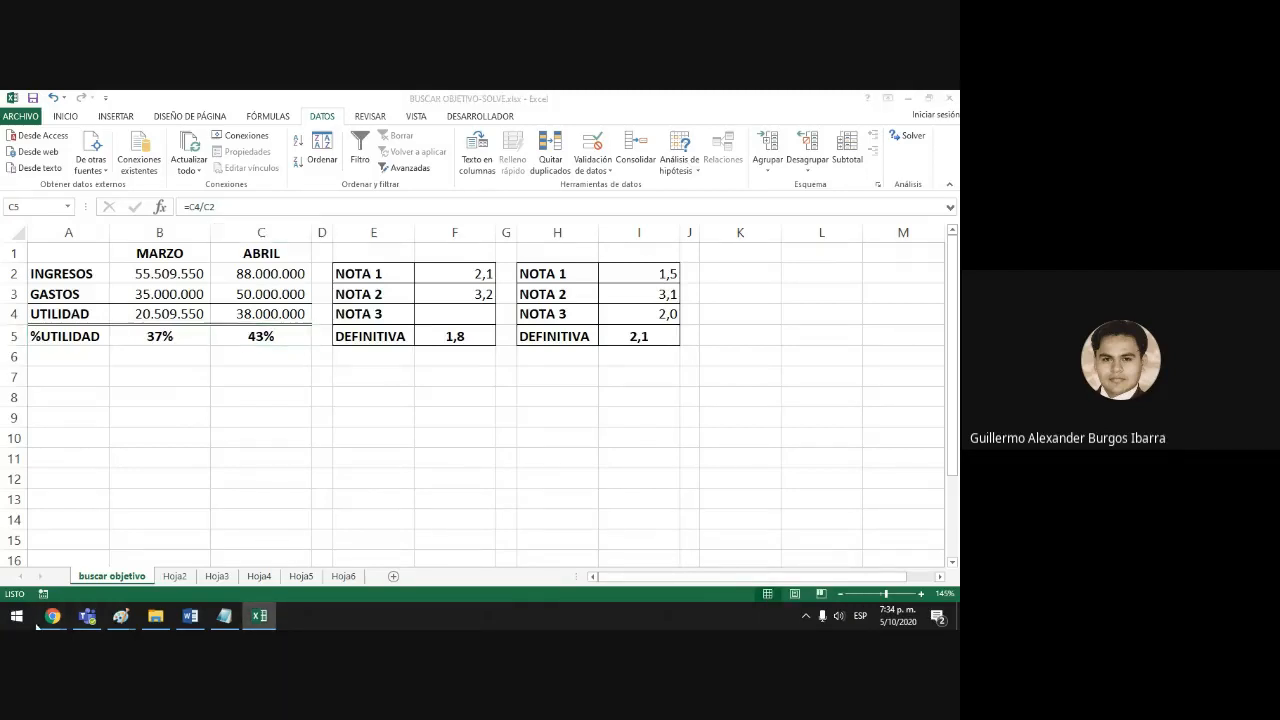
left_click(75, 555)
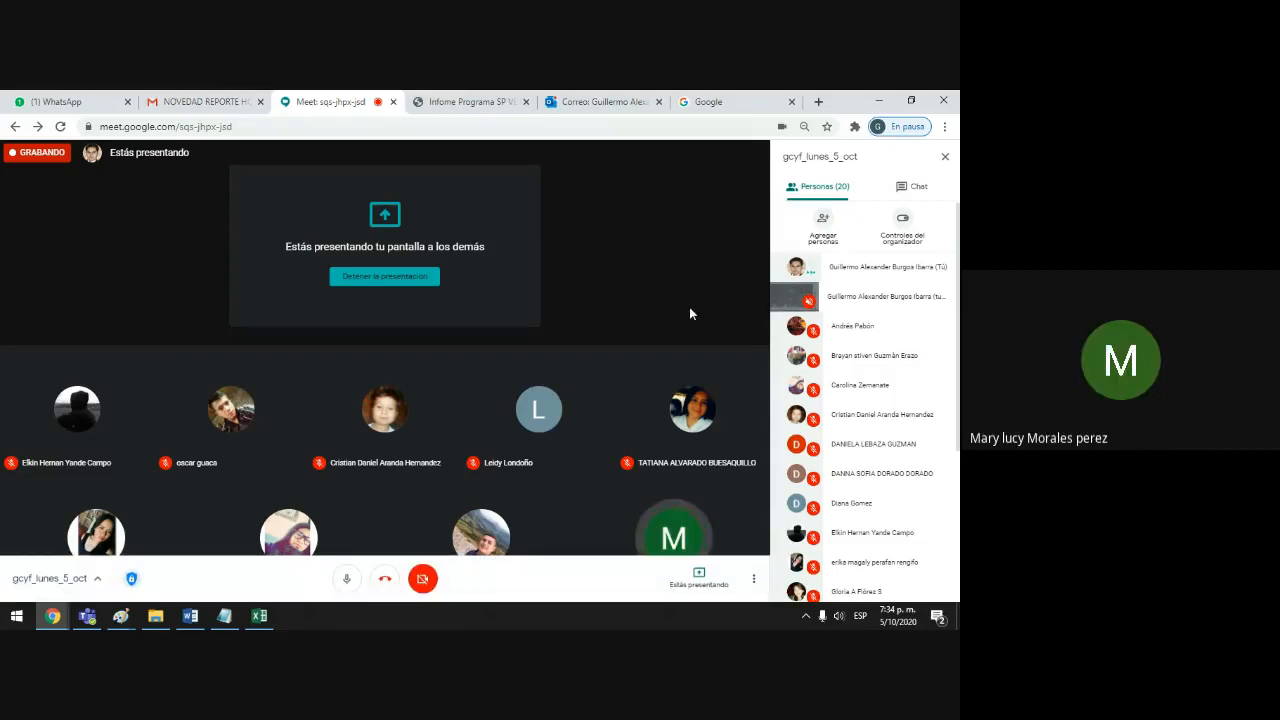
left_click(264, 620)
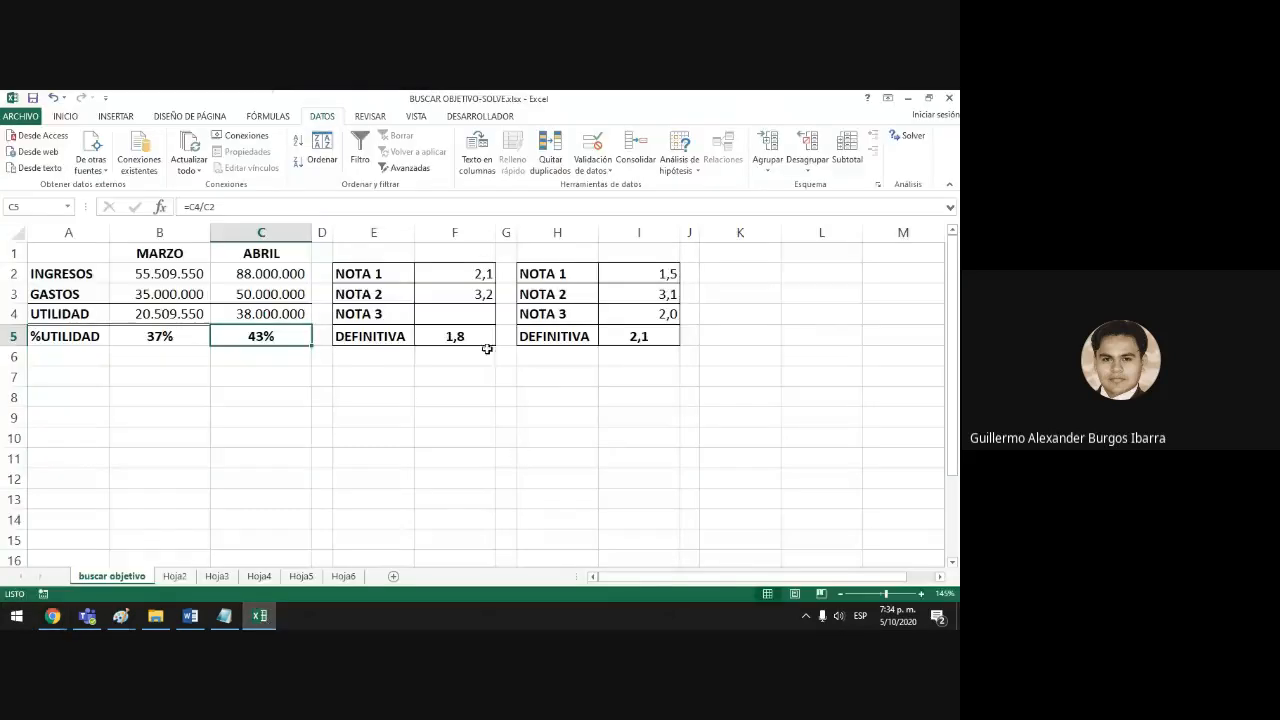
Examine the NOTA 1 to NOTA 3 cells in F2:F4 and the weighted DEFINITIVA formula in F5.
left_click(453, 317)
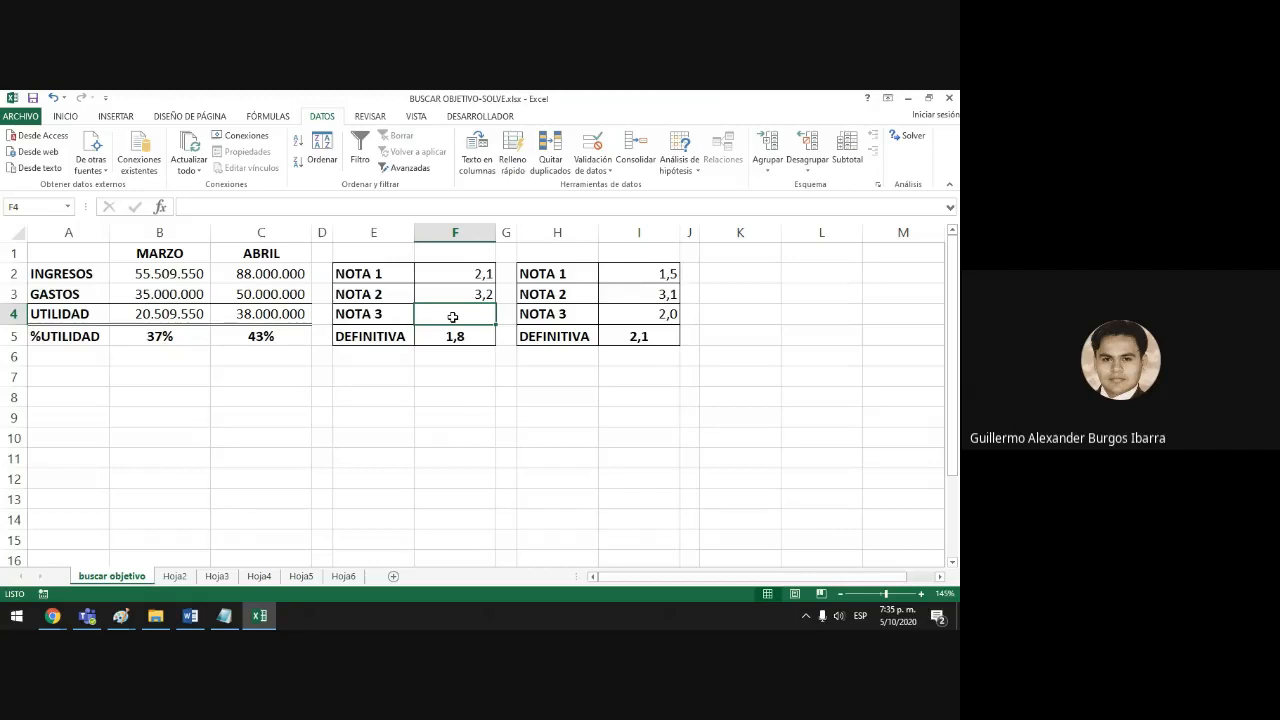
left_click(464, 274)
left_click(458, 299)
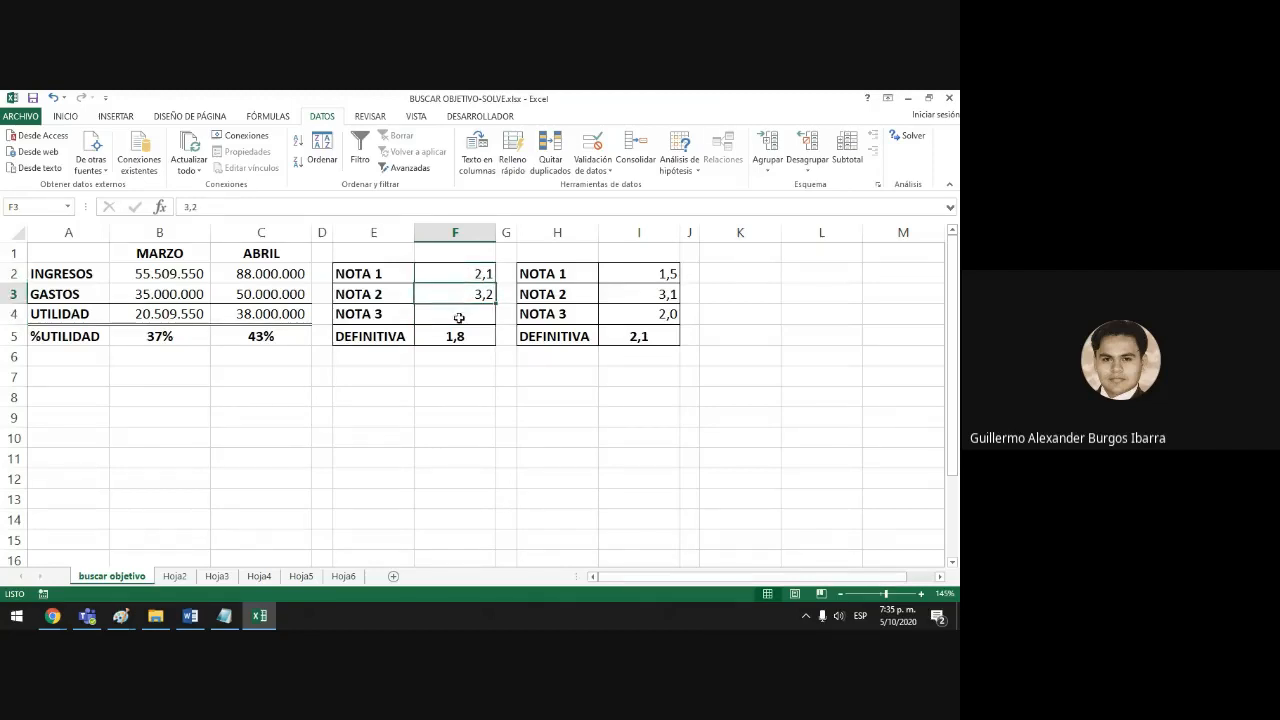
left_click(428, 335)
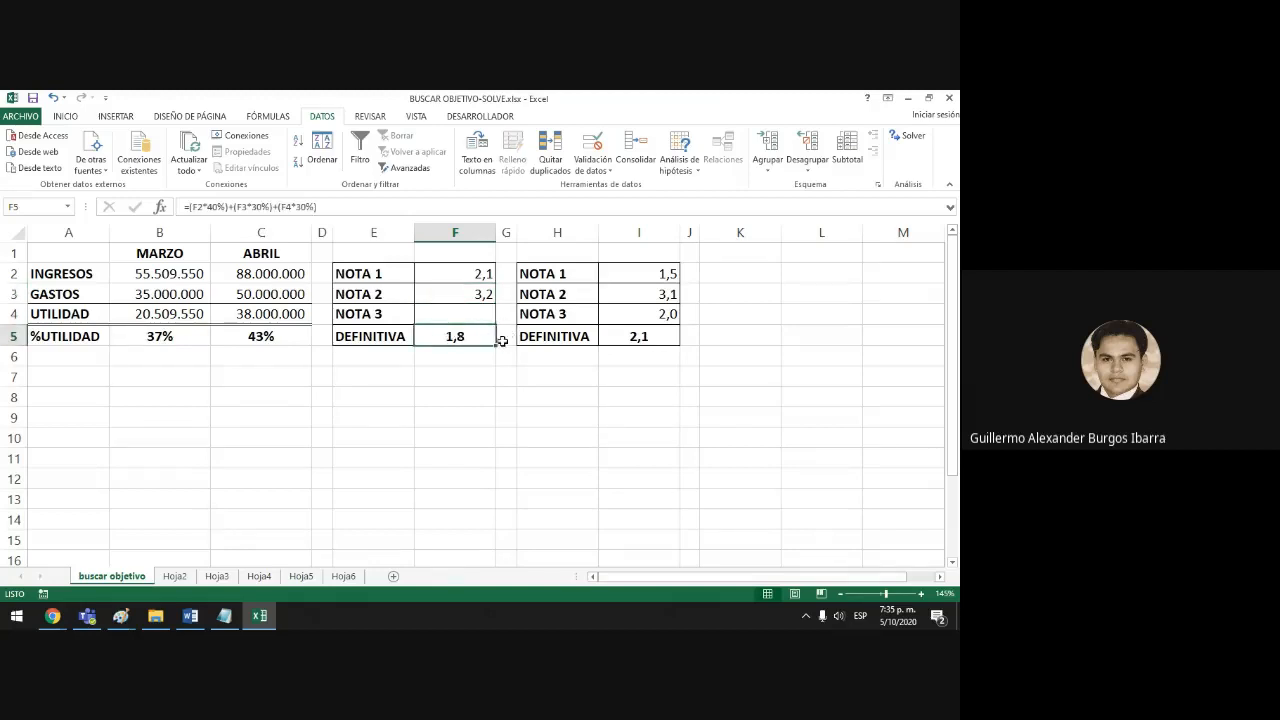
left_click(449, 316)
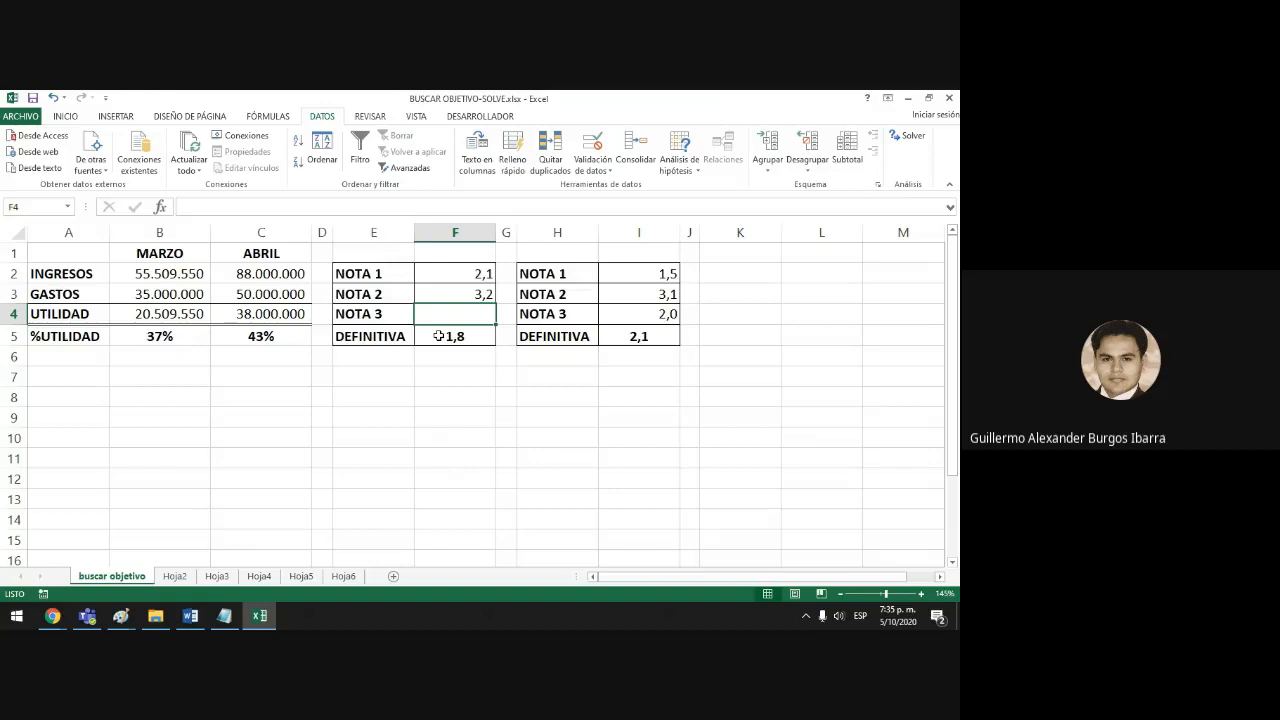
left_click(438, 336)
left_click(430, 373)
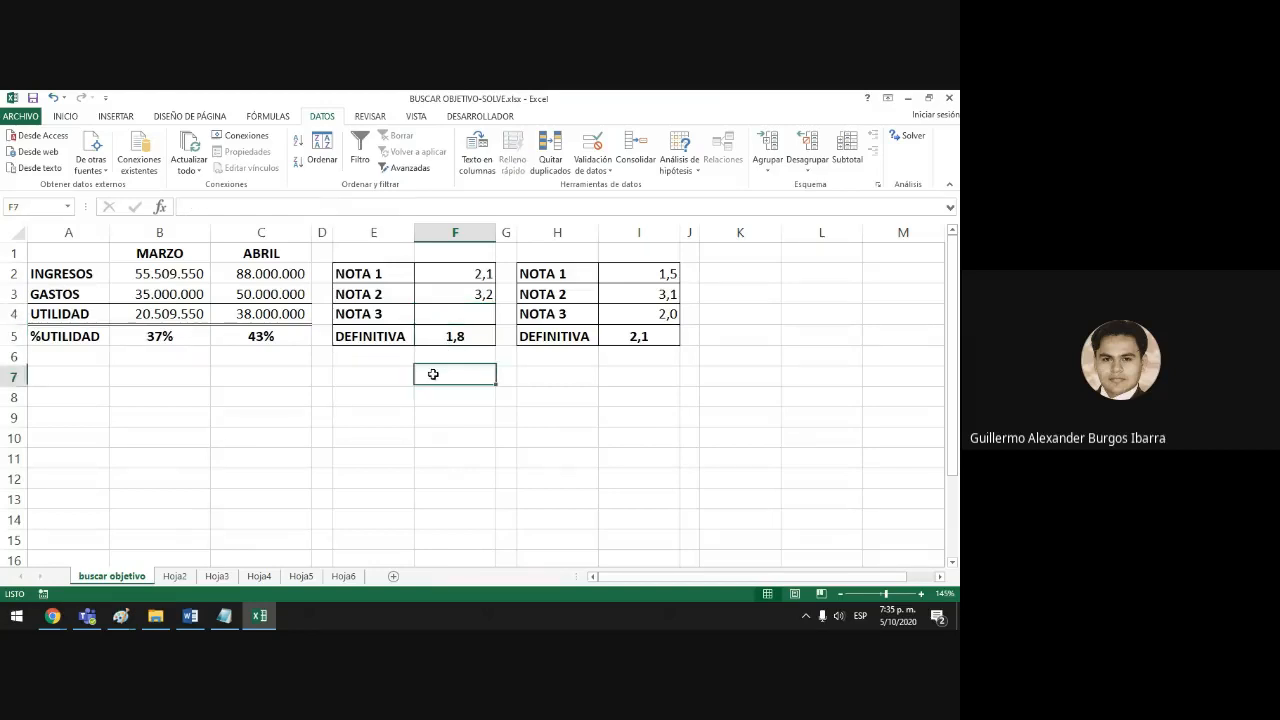
left_click(390, 381)
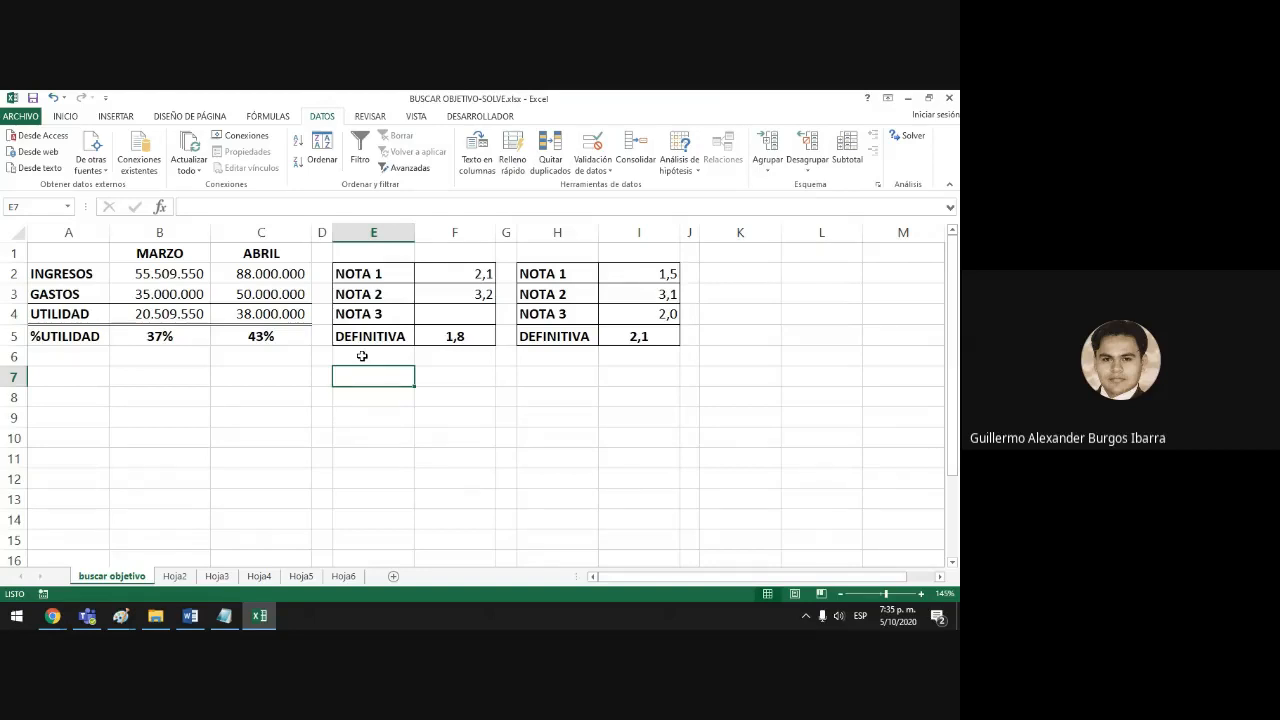
left_click(449, 336)
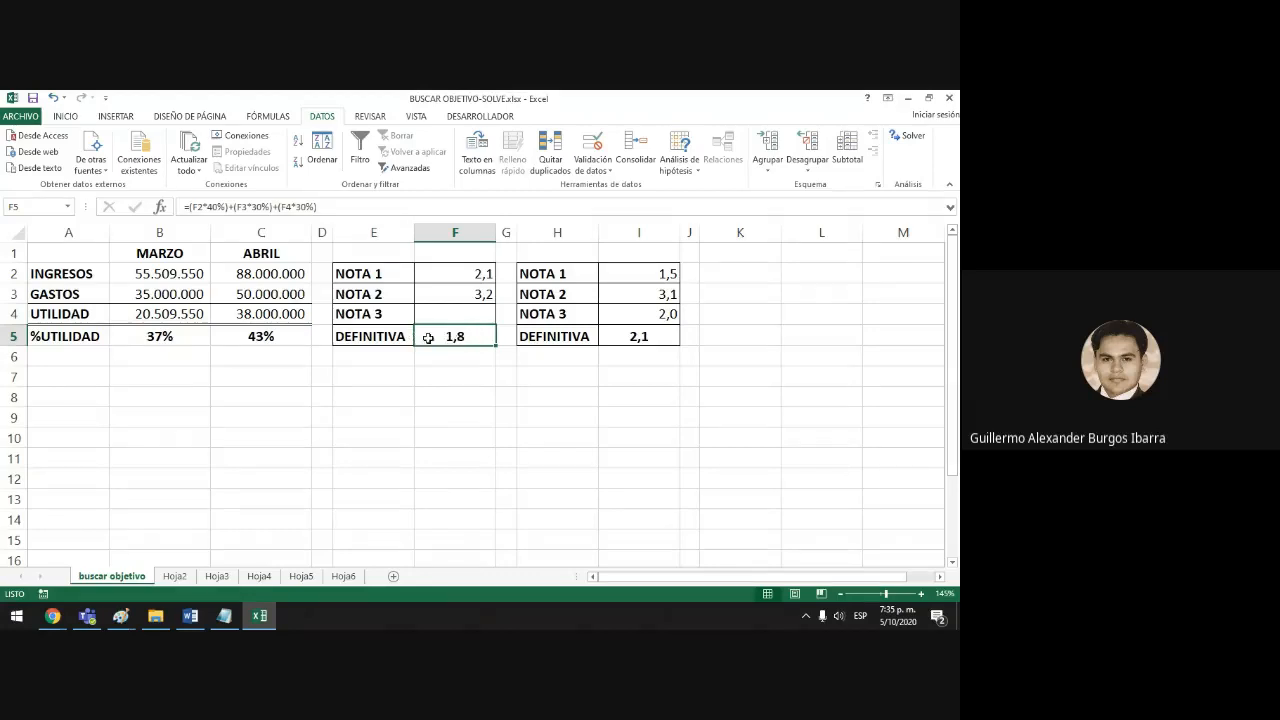
Run Goal Seek to bring DEFINITIVA in F5 to 3 by changing NOTA 3 in F4, and accept the solution.
left_click(480, 313)
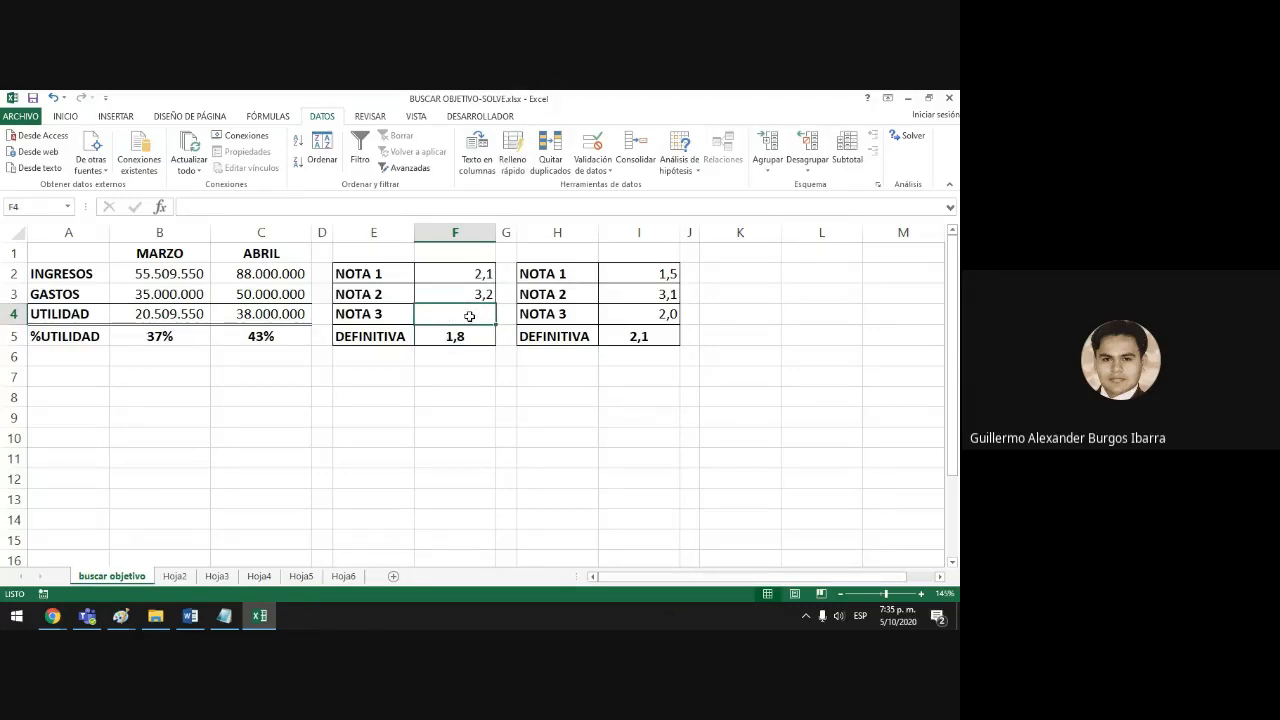
left_click(454, 336)
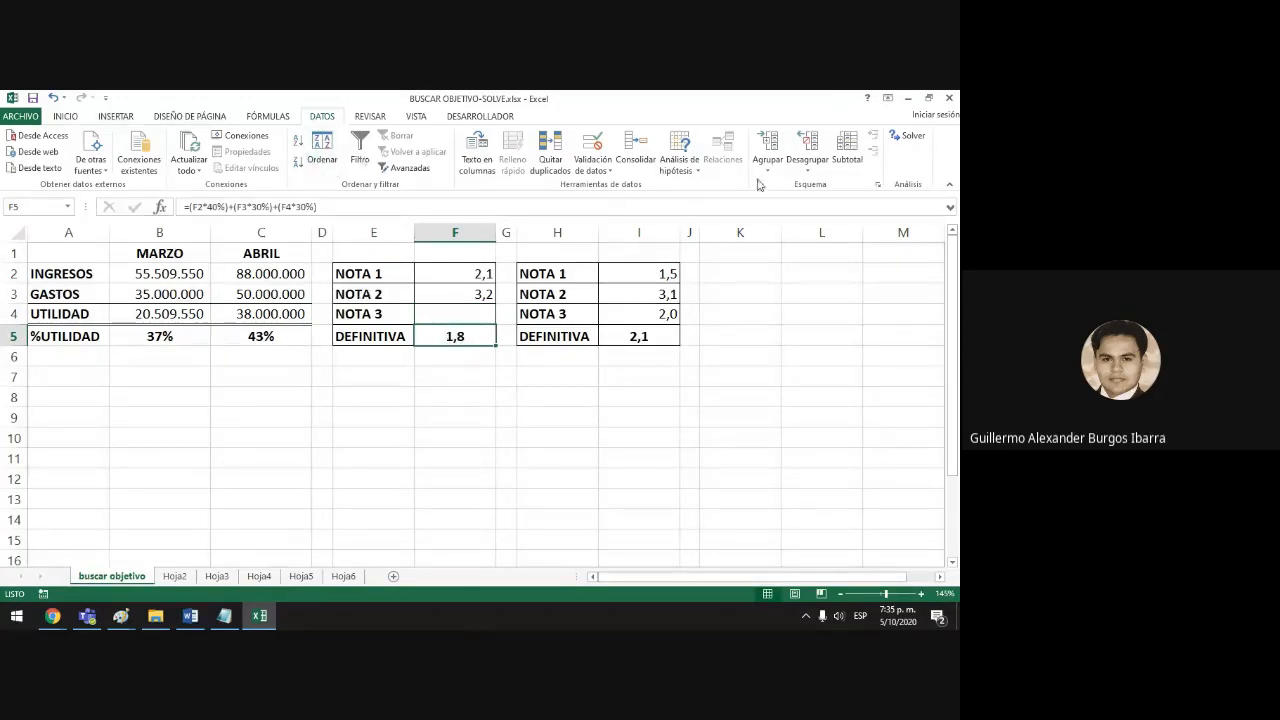
left_click(698, 166)
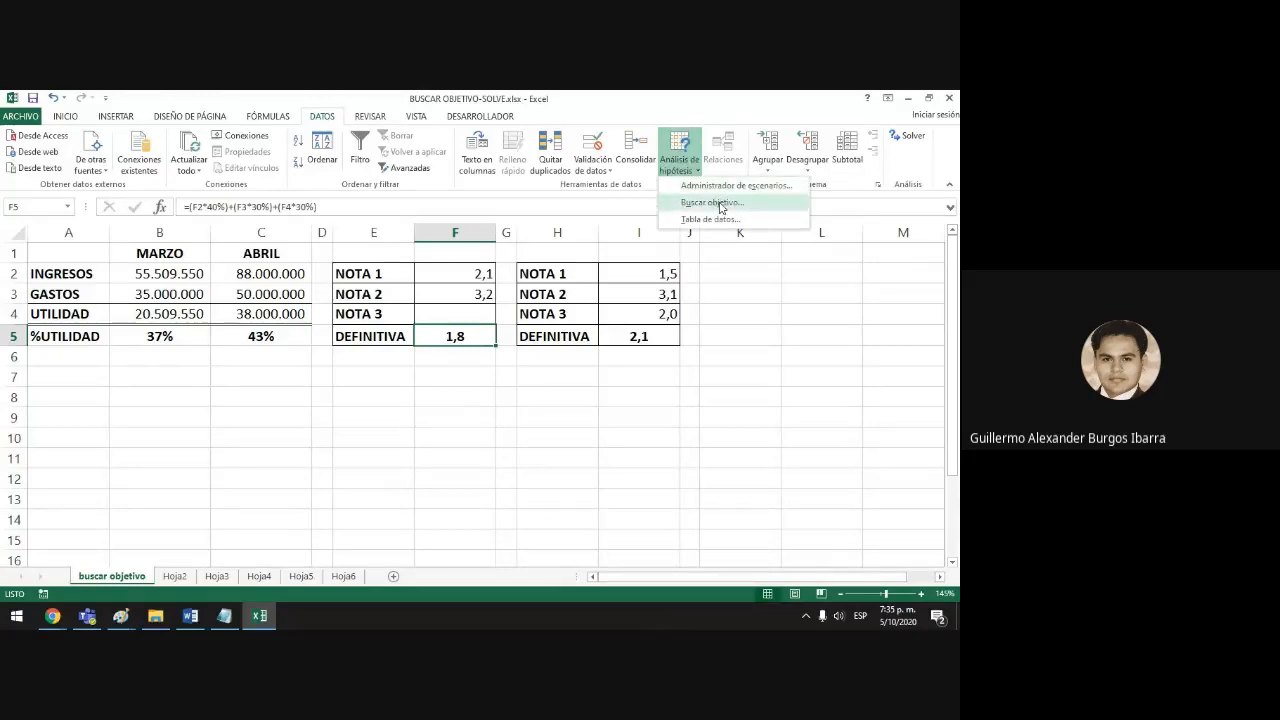
left_click(712, 202)
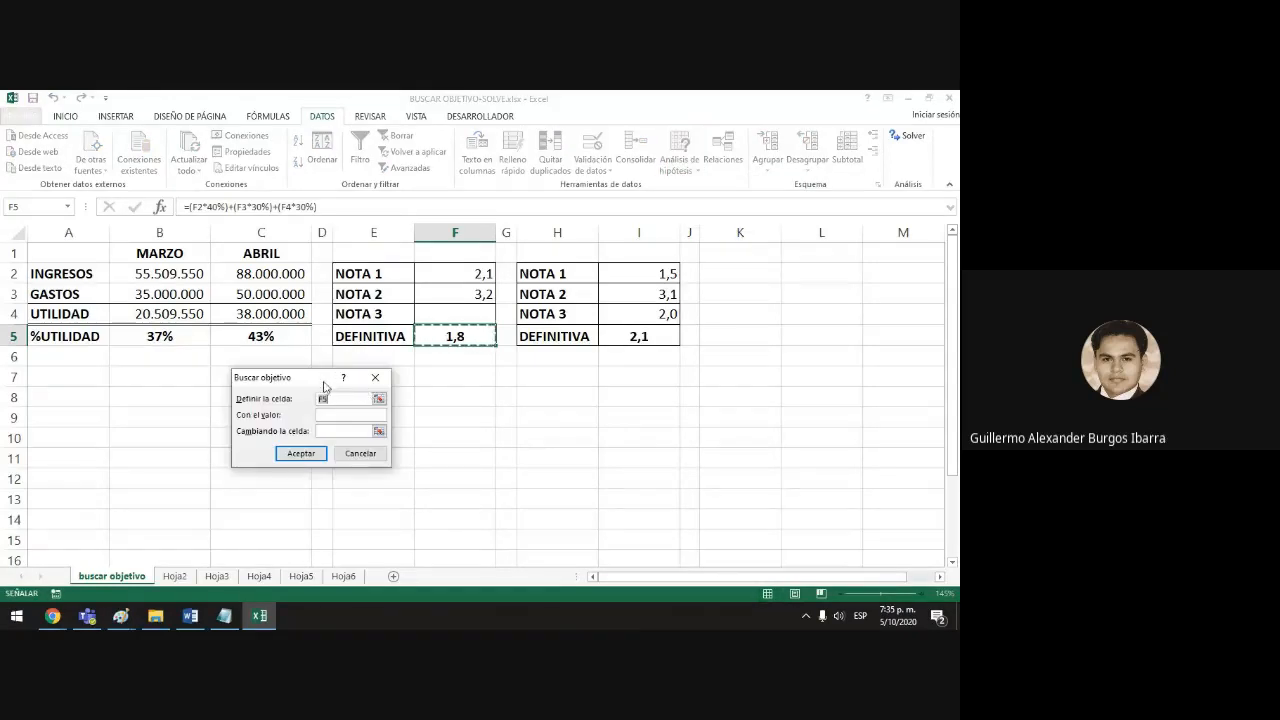
left_click_drag(320, 381, 426, 383)
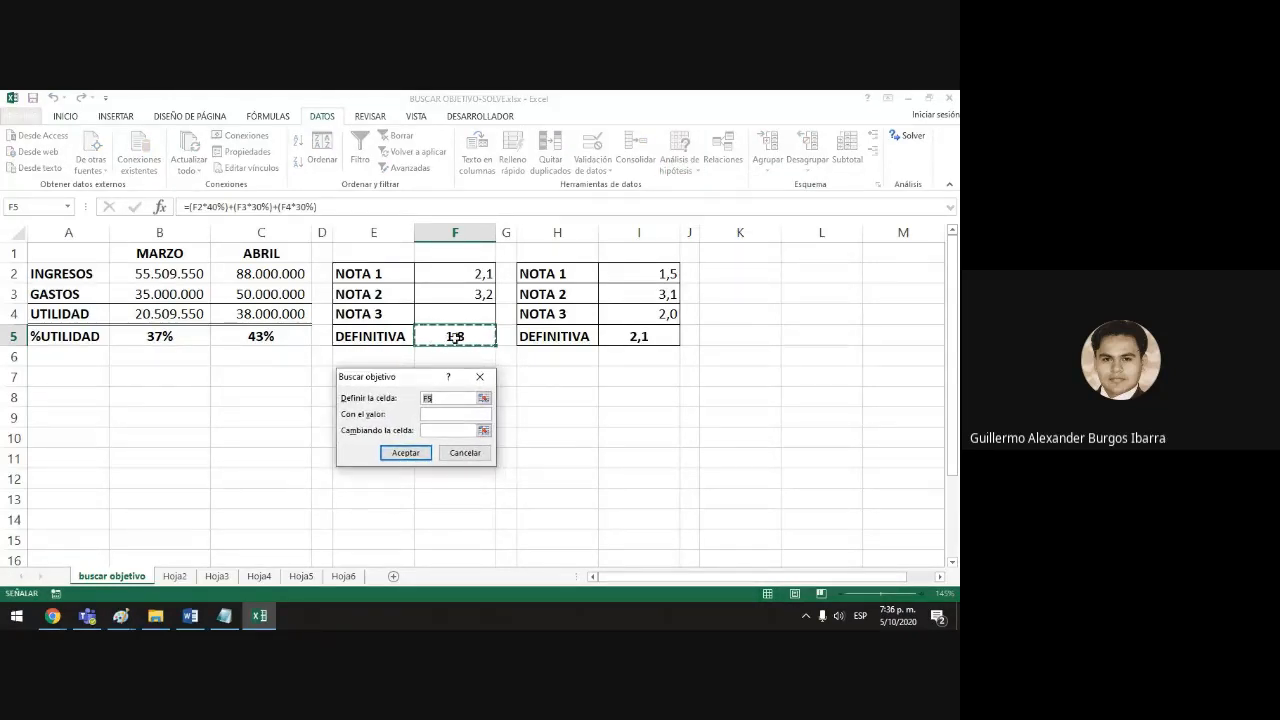
left_click(462, 414)
type("3")
left_click(466, 430)
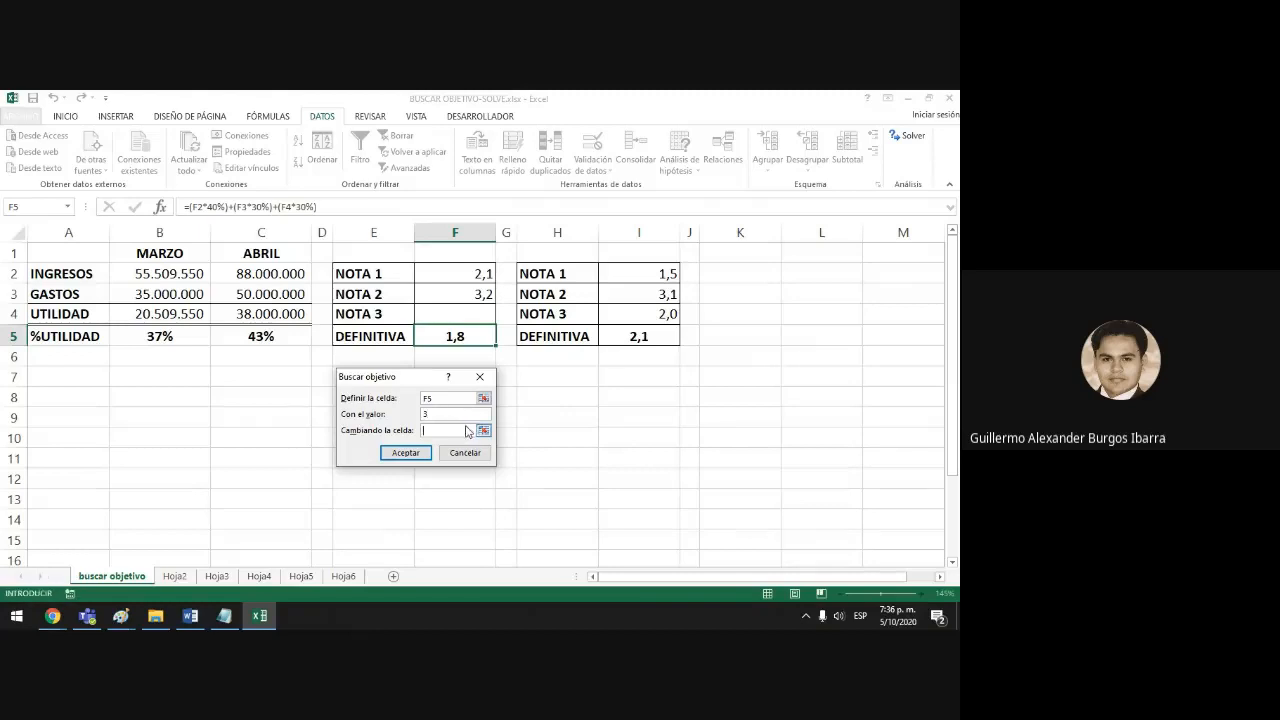
left_click(462, 314)
left_click(406, 454)
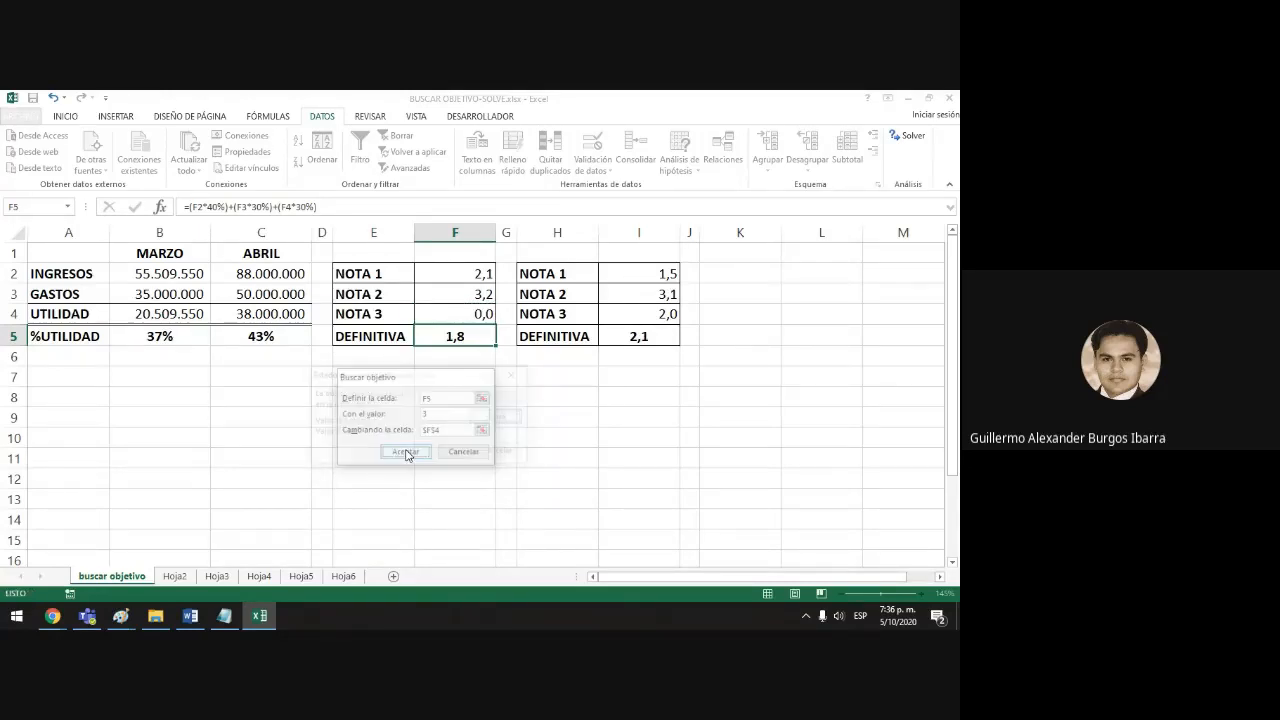
left_click_drag(448, 378, 480, 390)
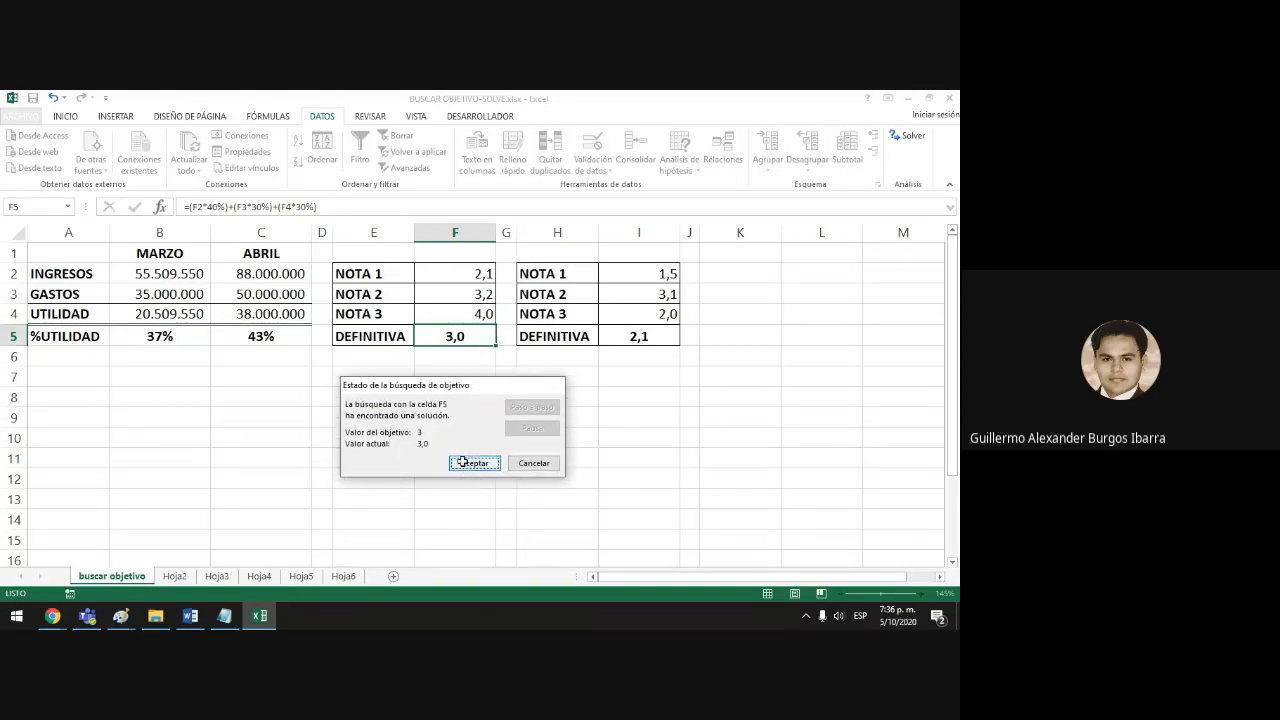
left_click(462, 462)
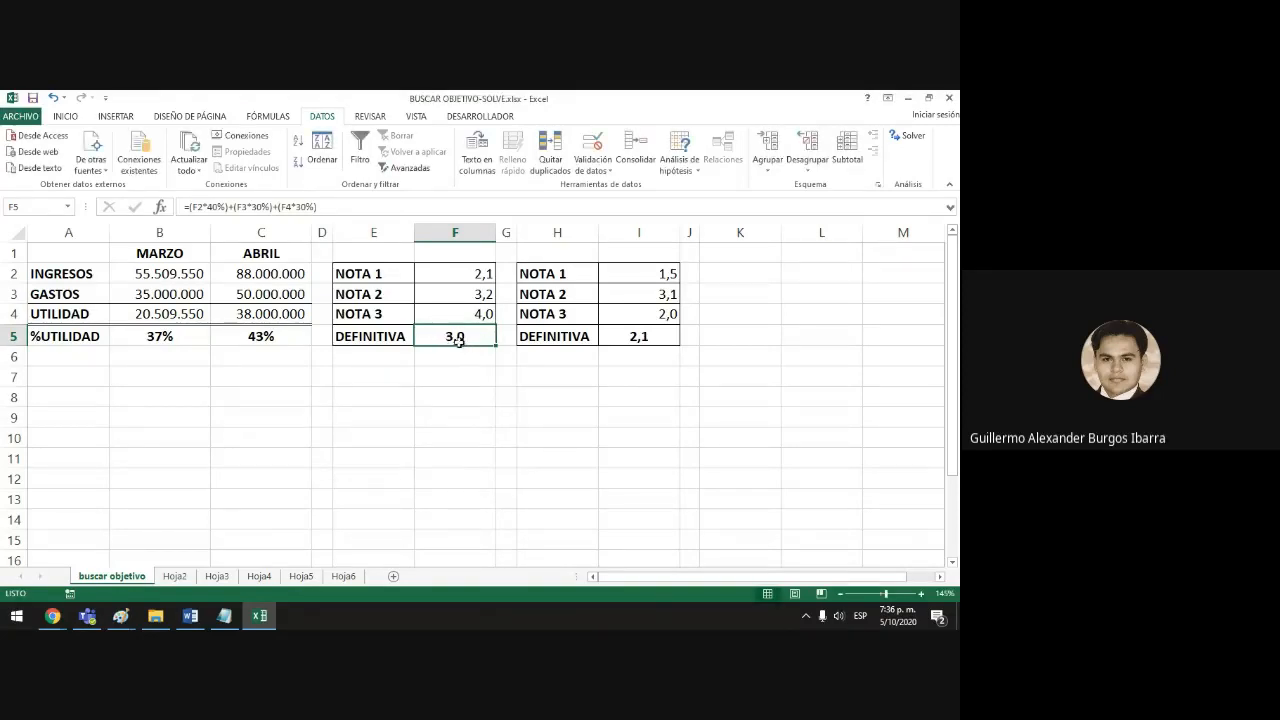
Compare the solved NOTA 3 grade in F4 with the DEFINITIVA formula in F5.
left_click(464, 317)
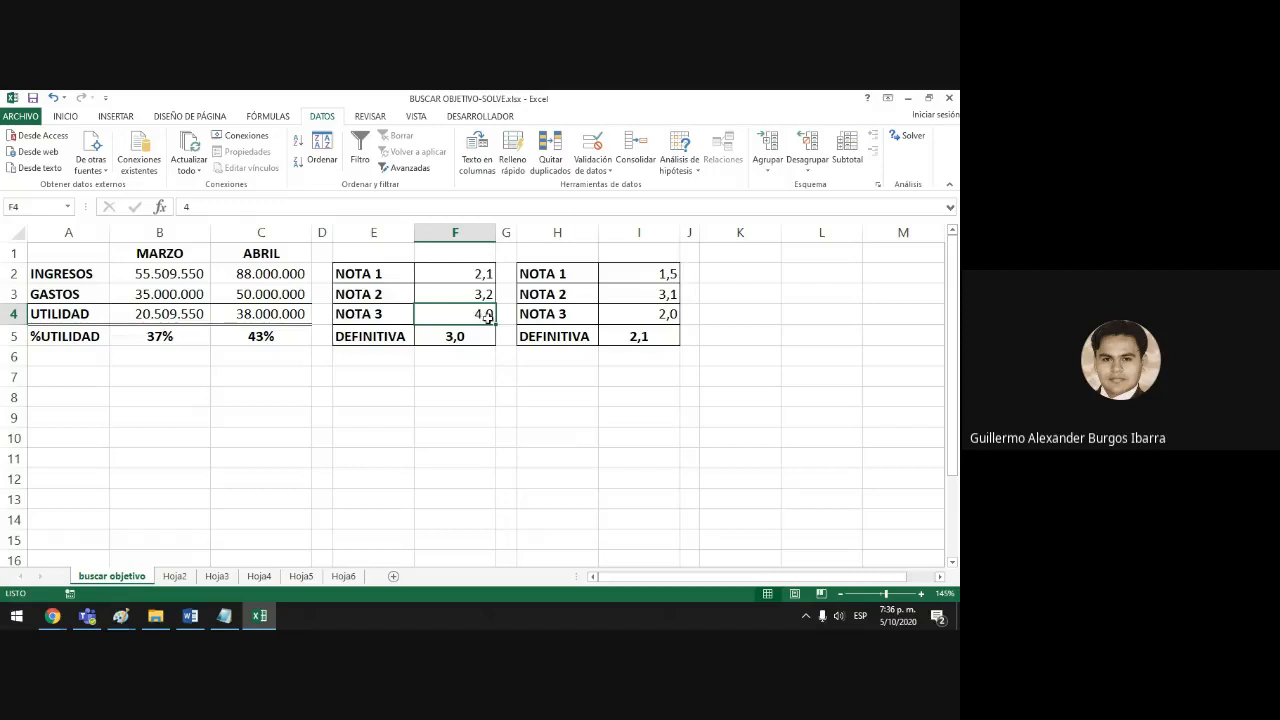
left_click(456, 338)
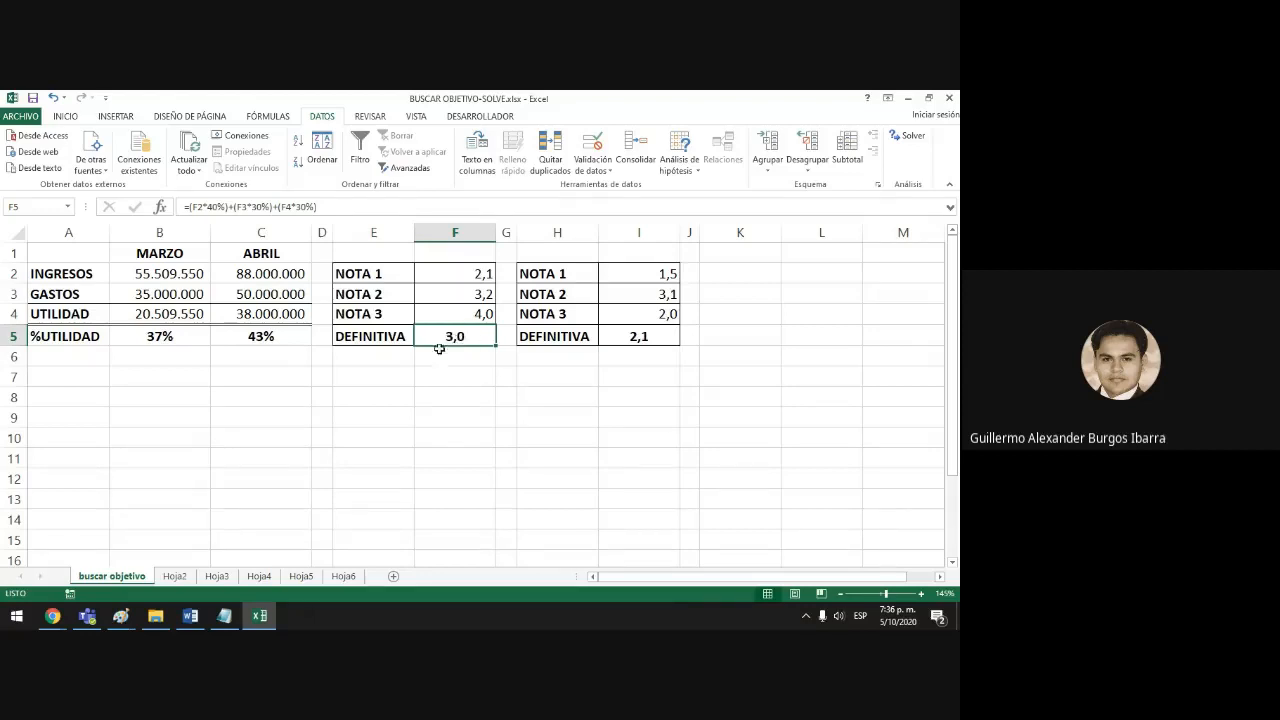
left_click(447, 318)
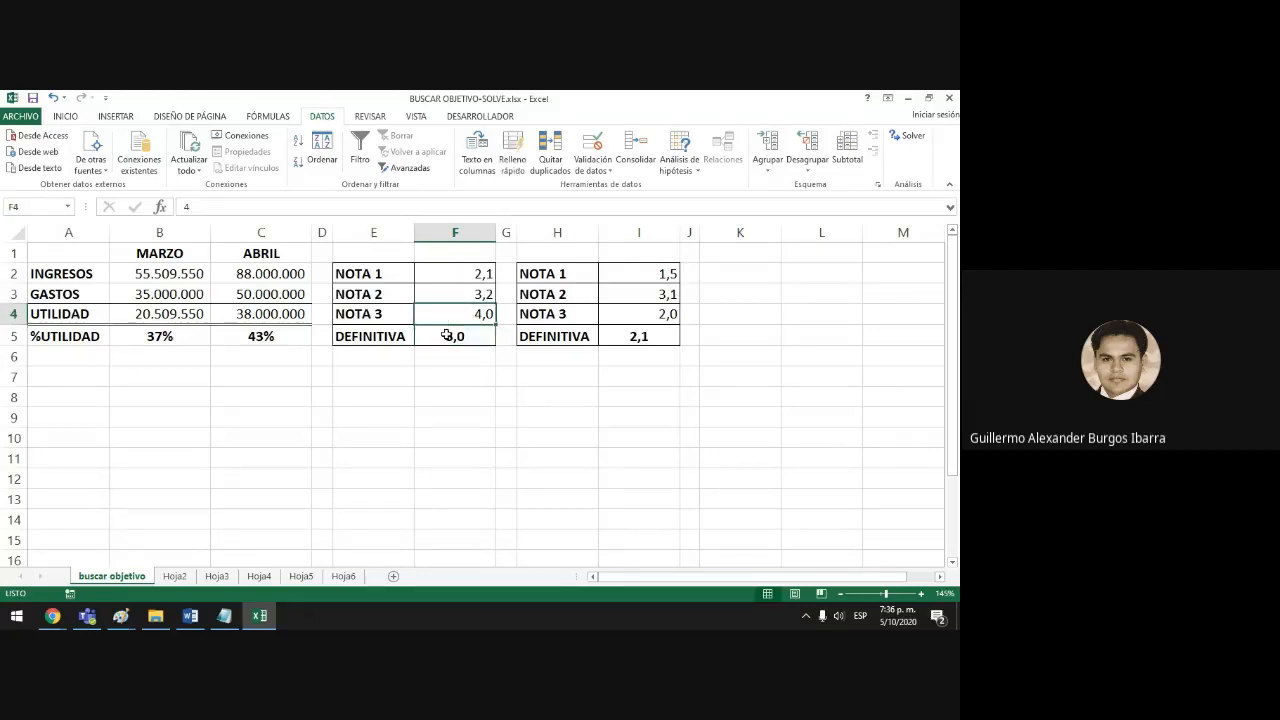
left_click(447, 335)
left_click(448, 314)
left_click(447, 333)
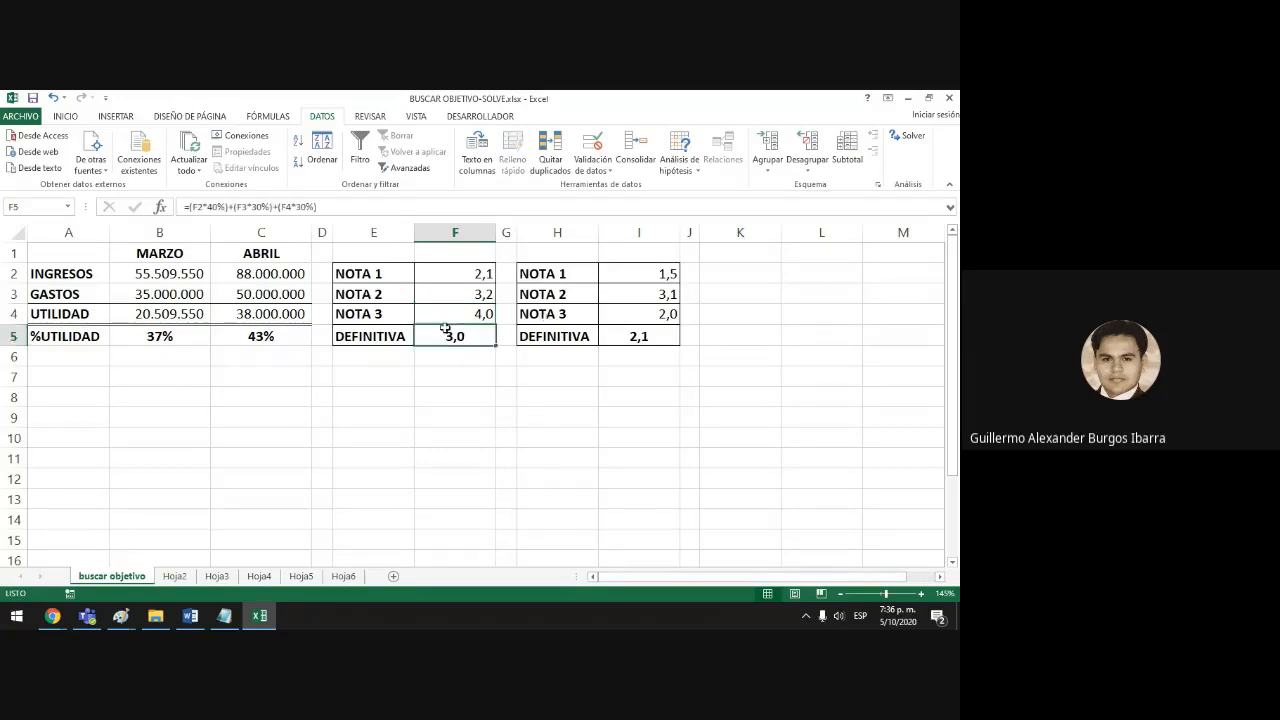
left_click(451, 316)
left_click(452, 336)
Check the DEFINITIVA formula in I5 and set the second student's NOTA 3 in I4 to 1,8.
left_click(644, 336)
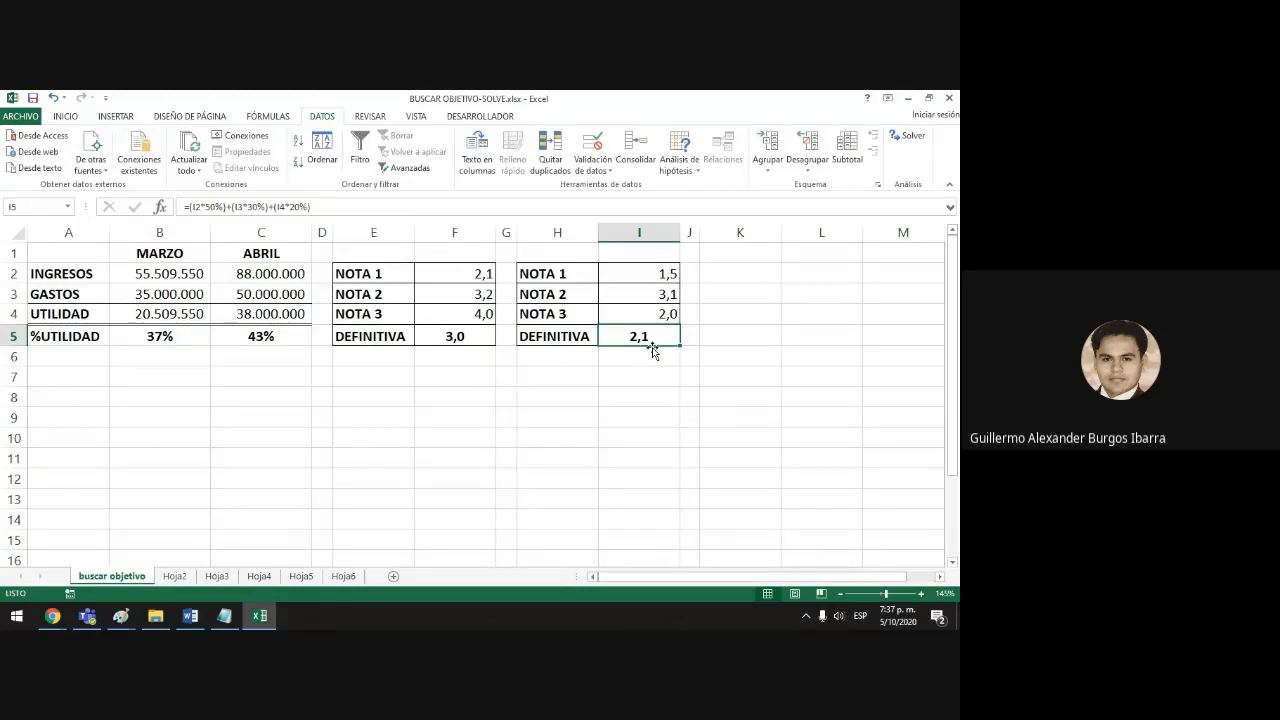
left_click(670, 316)
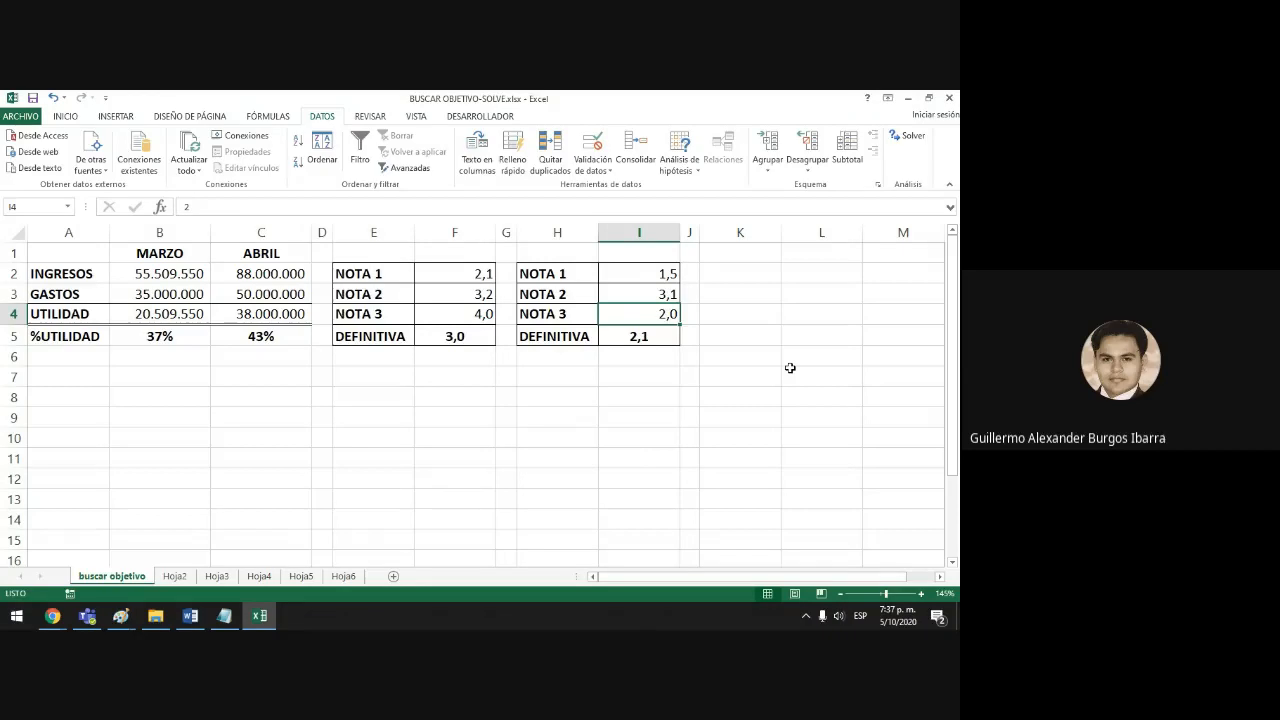
type("1,")
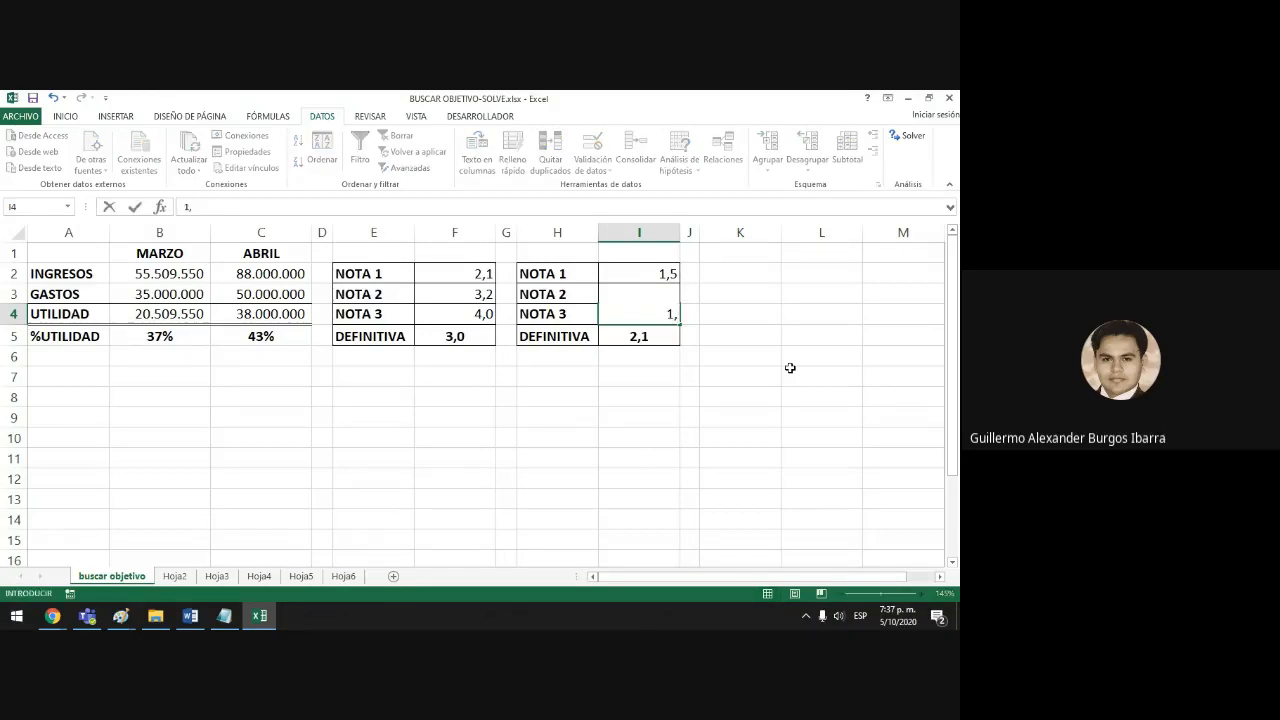
type("8")
key("Return")
Examine the second student's NOTA 1 to NOTA 3 grades in I2:I4 and the weighted DEFINITIVA formula in I5.
key("Up")
key("Up")
key("Up")
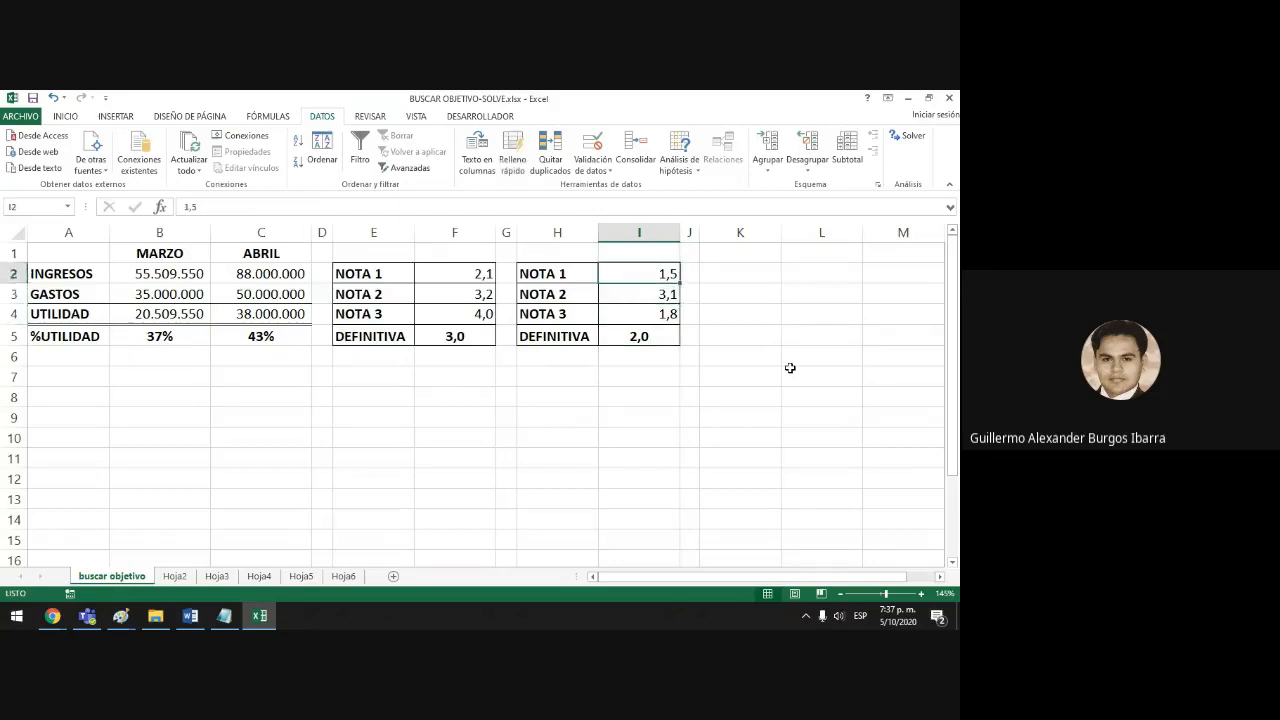
key("Down")
key("Down")
key("Down")
key("Down")
key("Up")
key("Up")
key("Up")
key("Up")
key("Down")
key("Down")
key("Down")
key("Up")
key("Up")
key("Up")
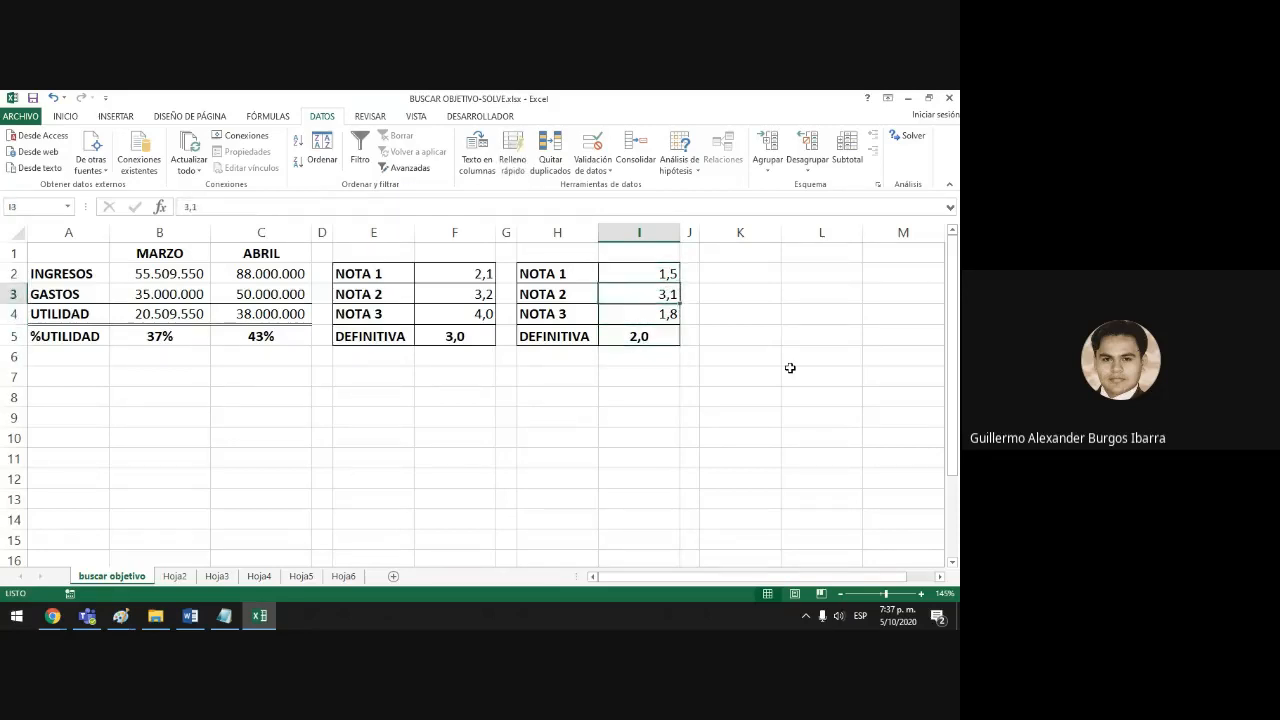
key("Down")
key("Down")
key("Down")
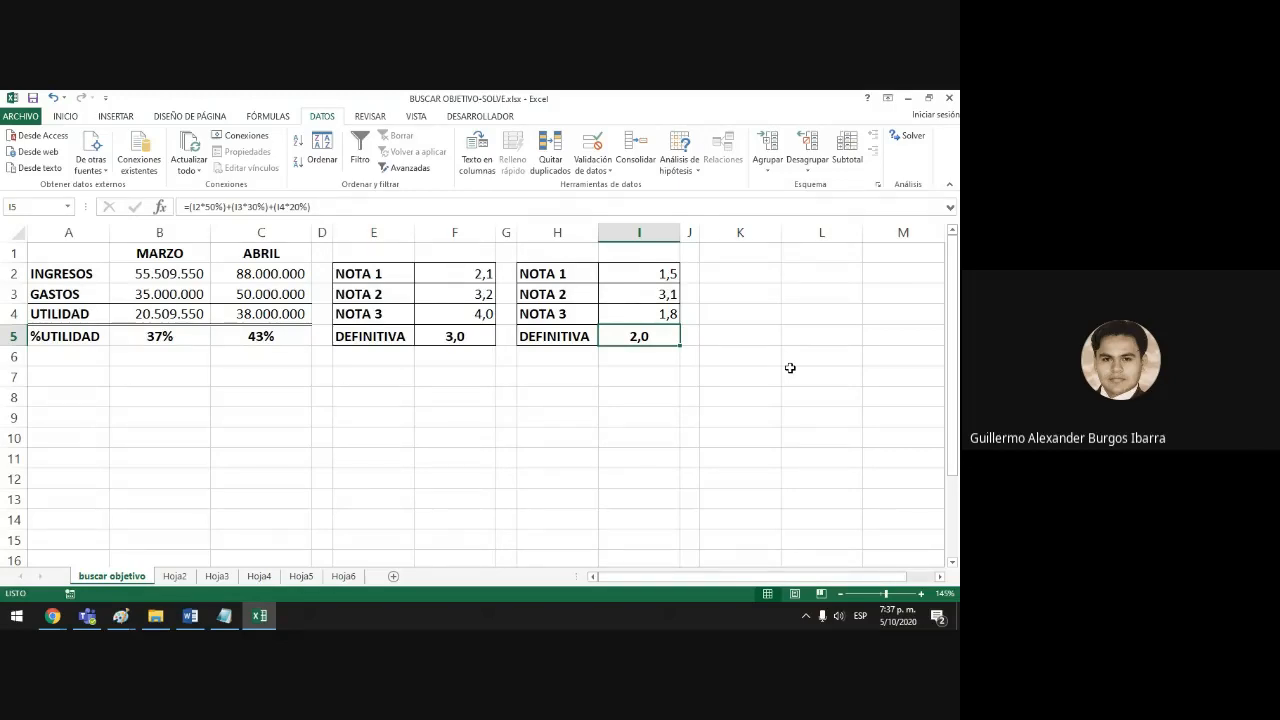
key("Up")
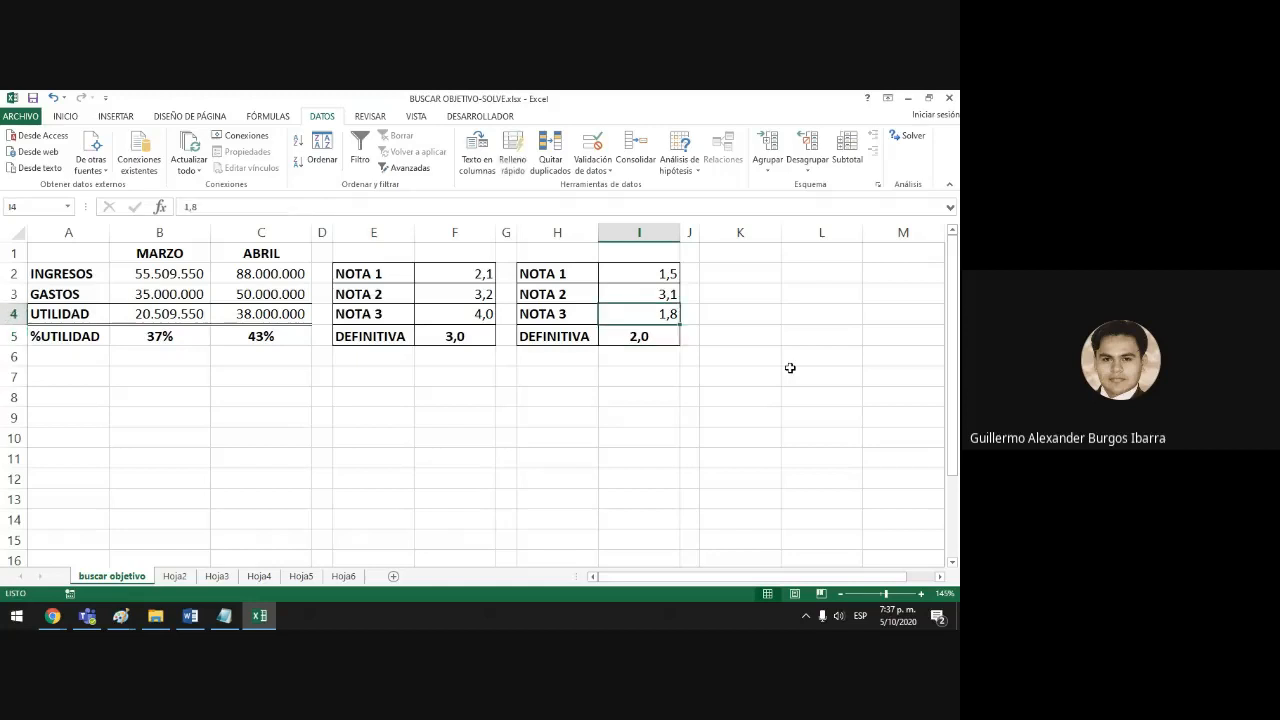
key("Up")
key("Up")
key("Down")
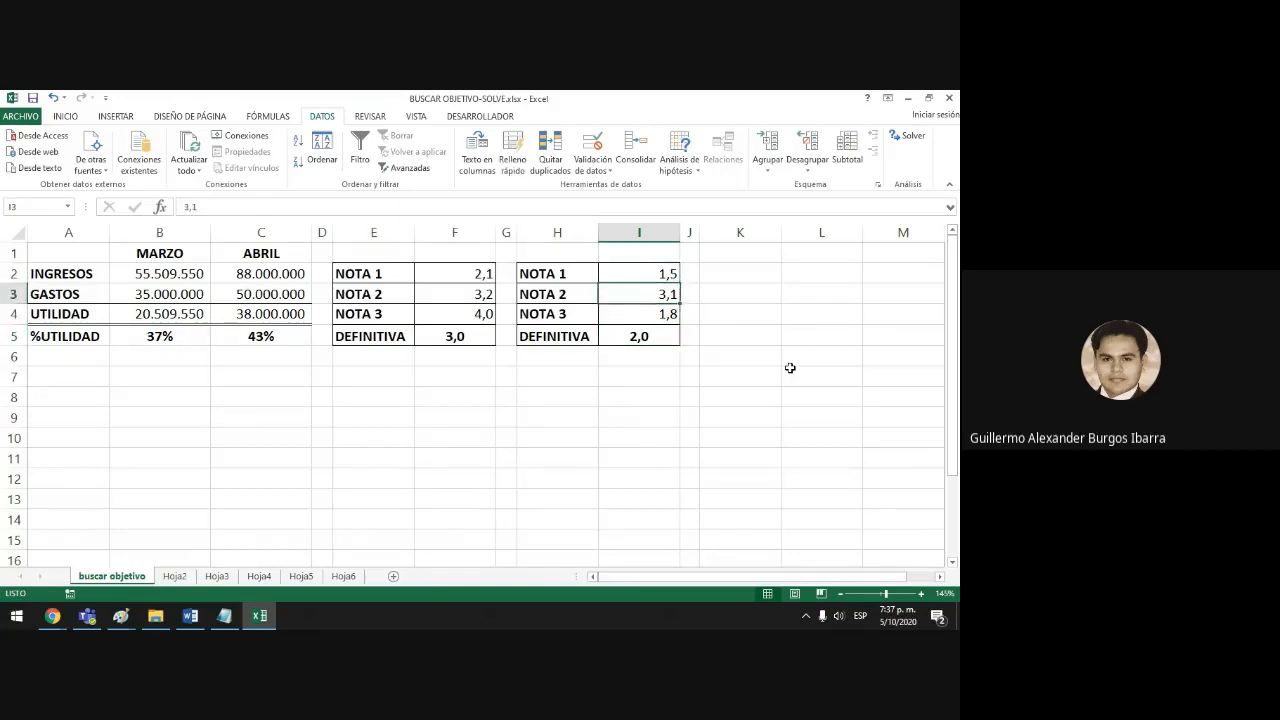
key("Down")
key("Down")
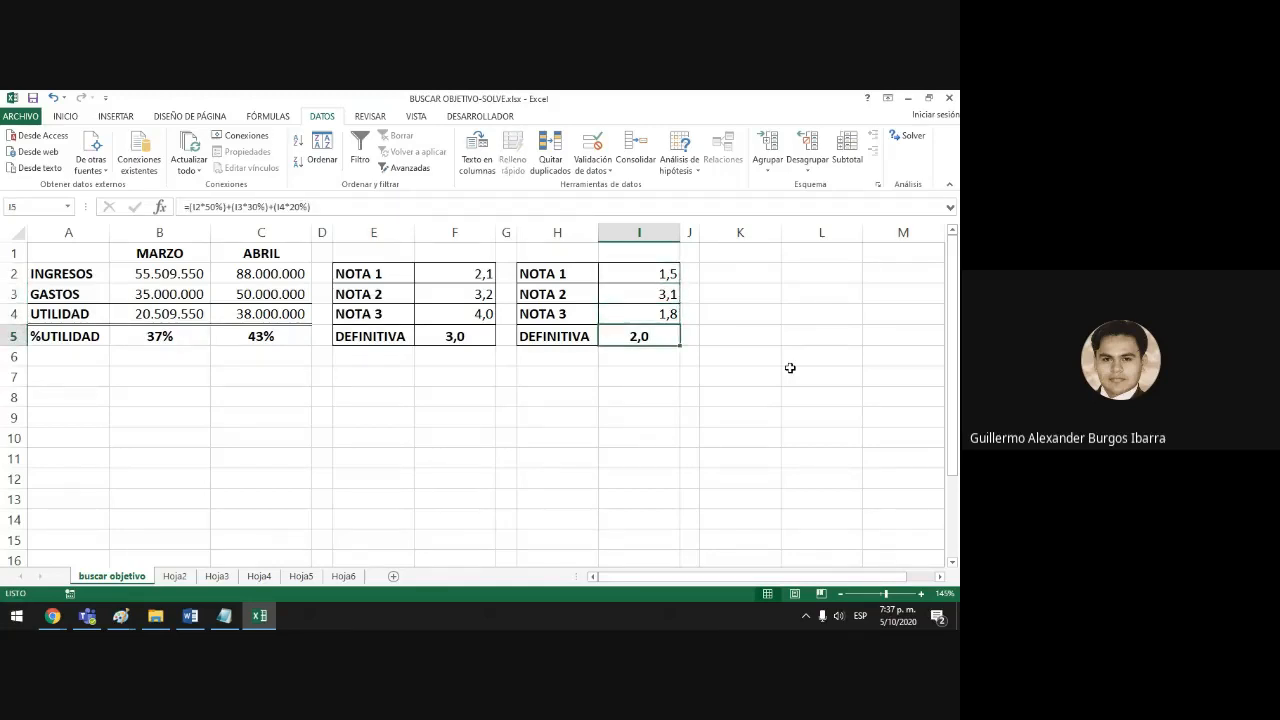
key("Up")
key("Up")
key("Up")
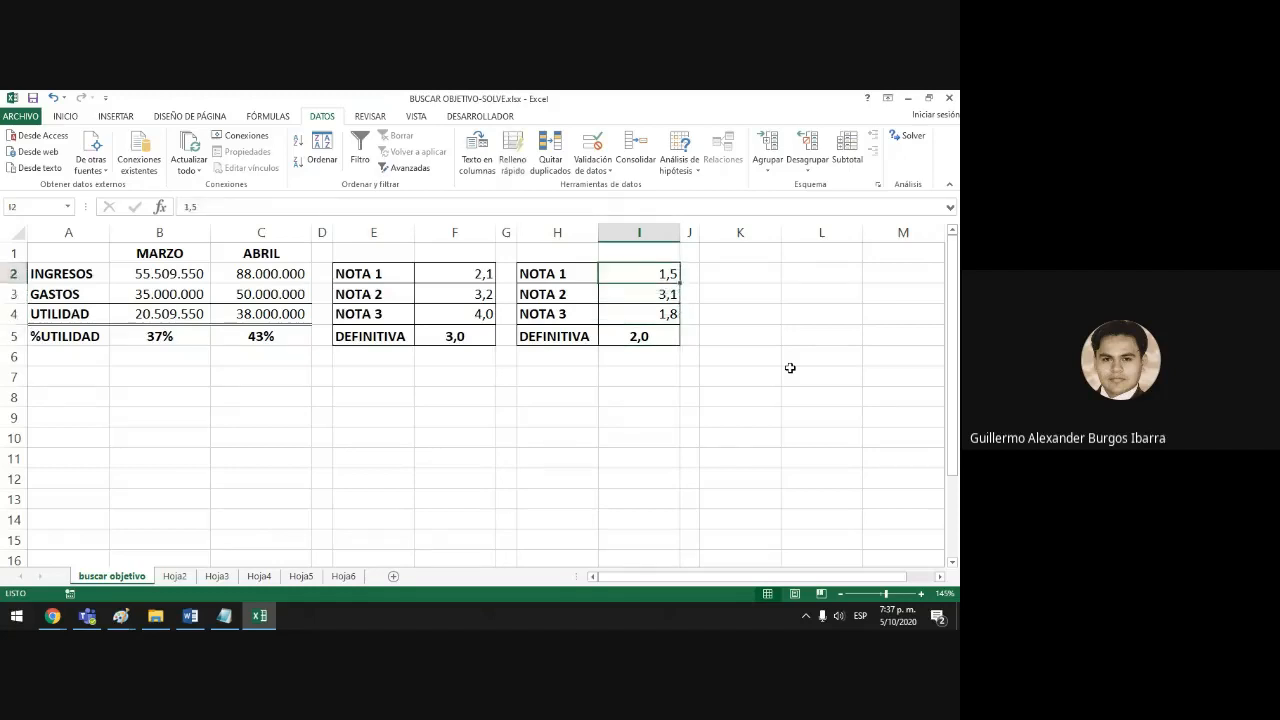
key("Down")
key("Down")
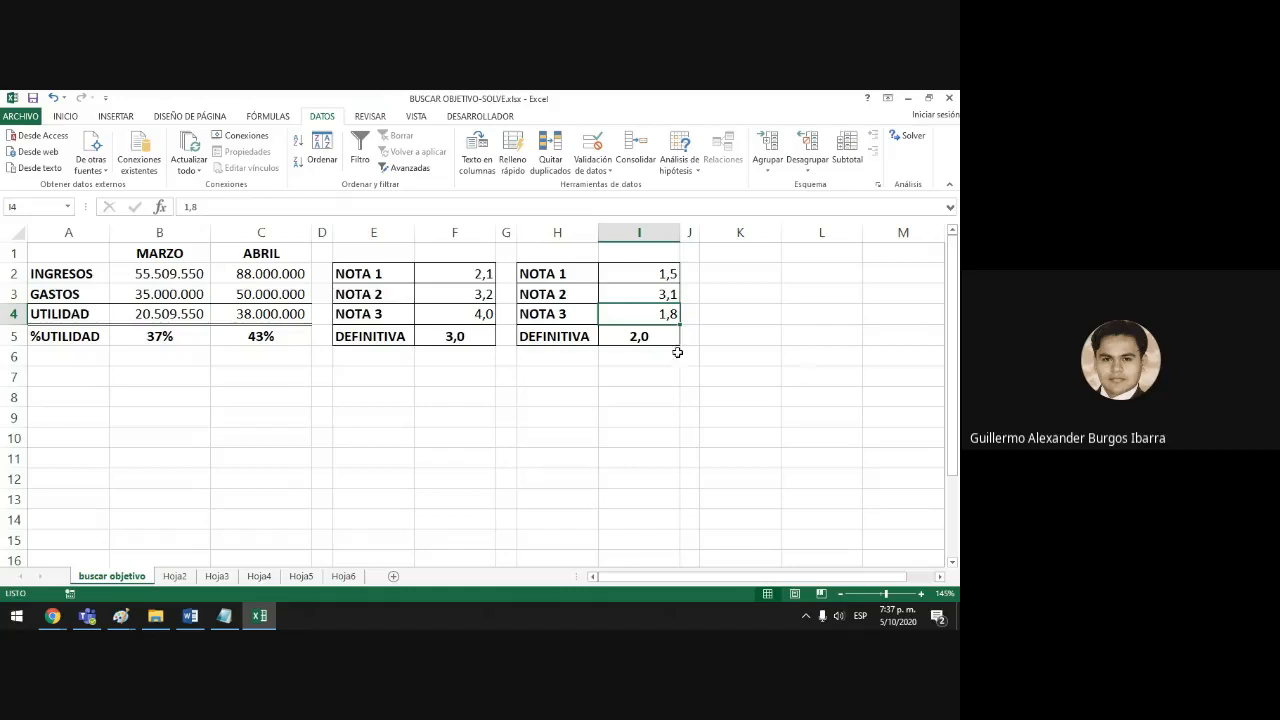
left_click(806, 617)
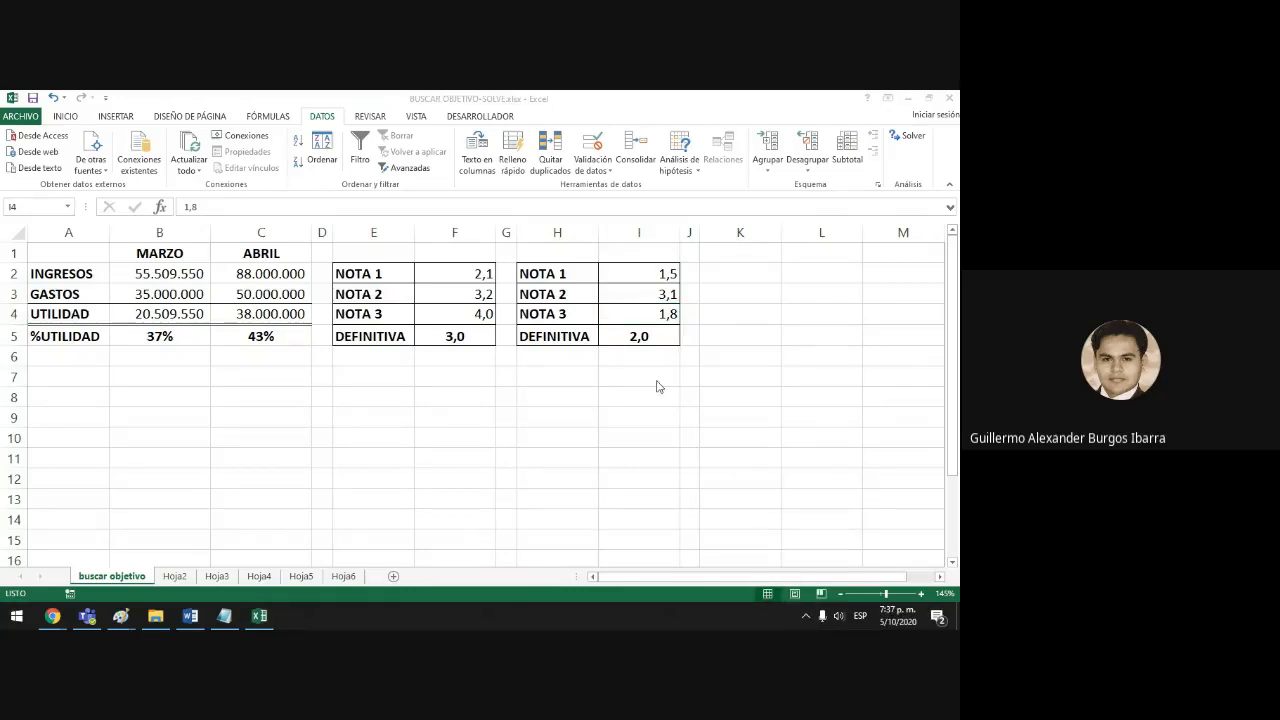
left_click(646, 335)
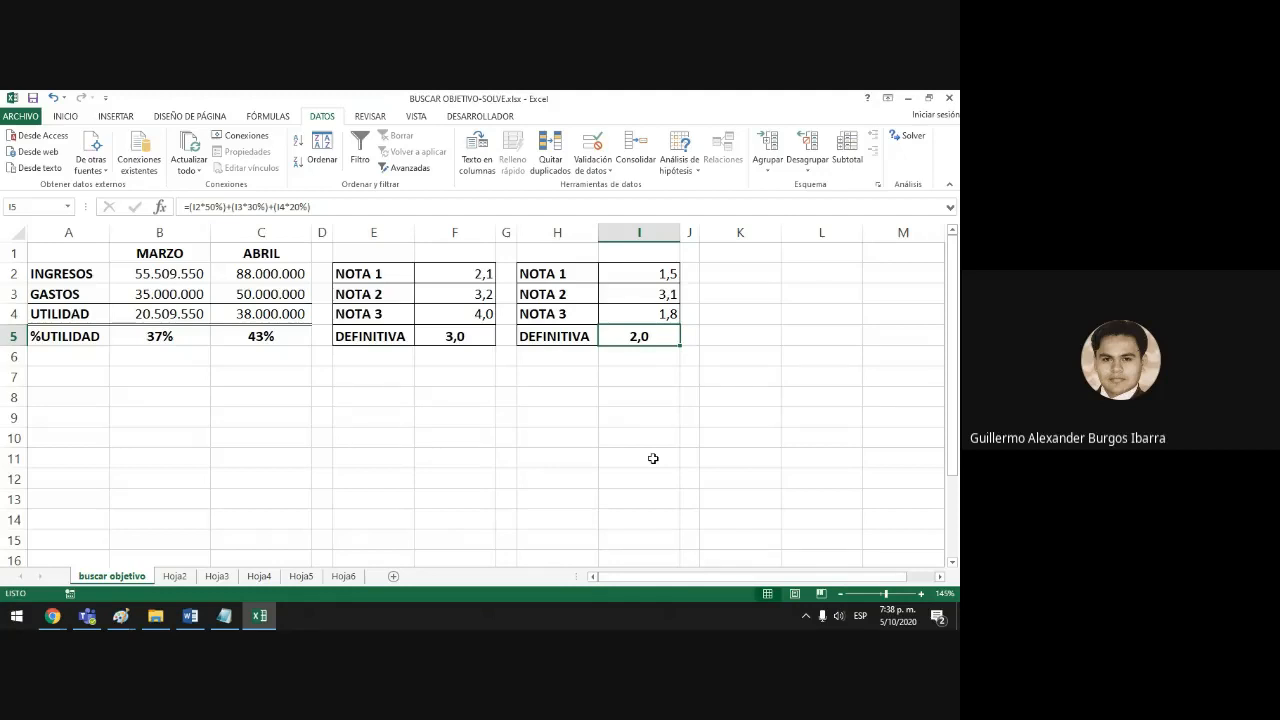
left_click(620, 315)
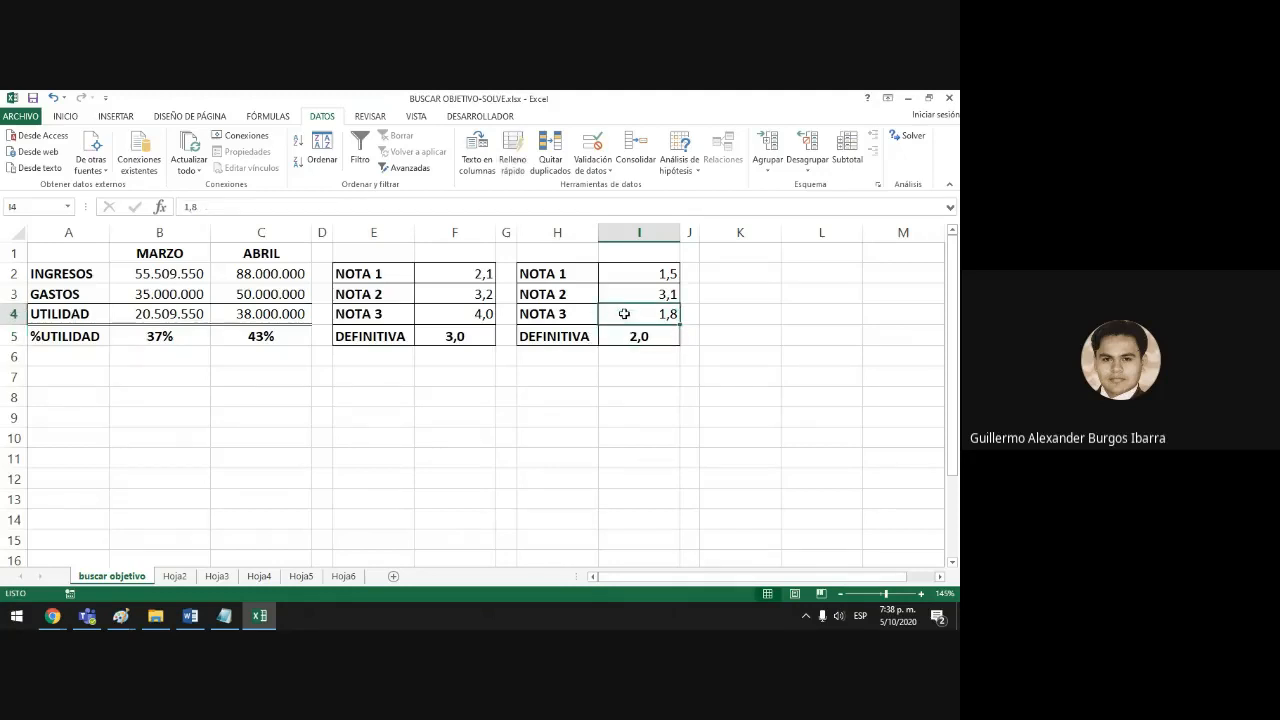
left_click(620, 336)
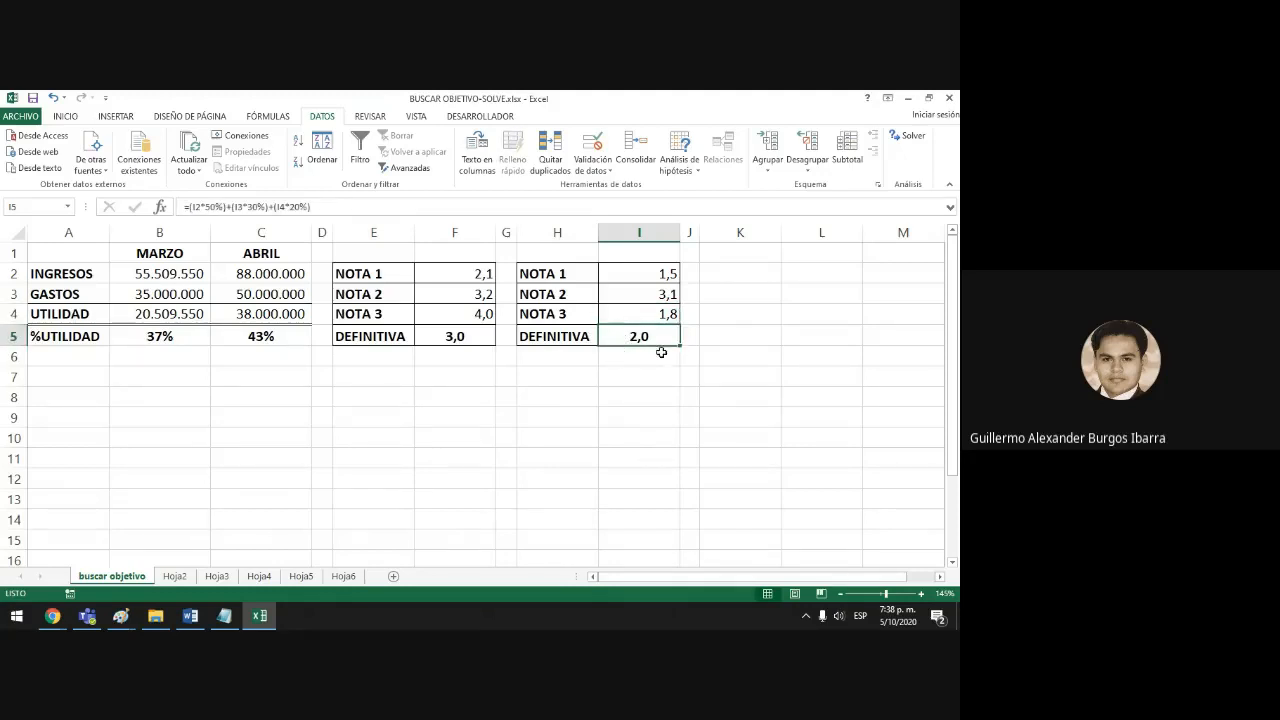
left_click(647, 362)
Run Goal Seek to bring DEFINITIVA in I5 to 3,5 by changing NOTA 3 in I4, and accept the solution.
left_click(648, 336)
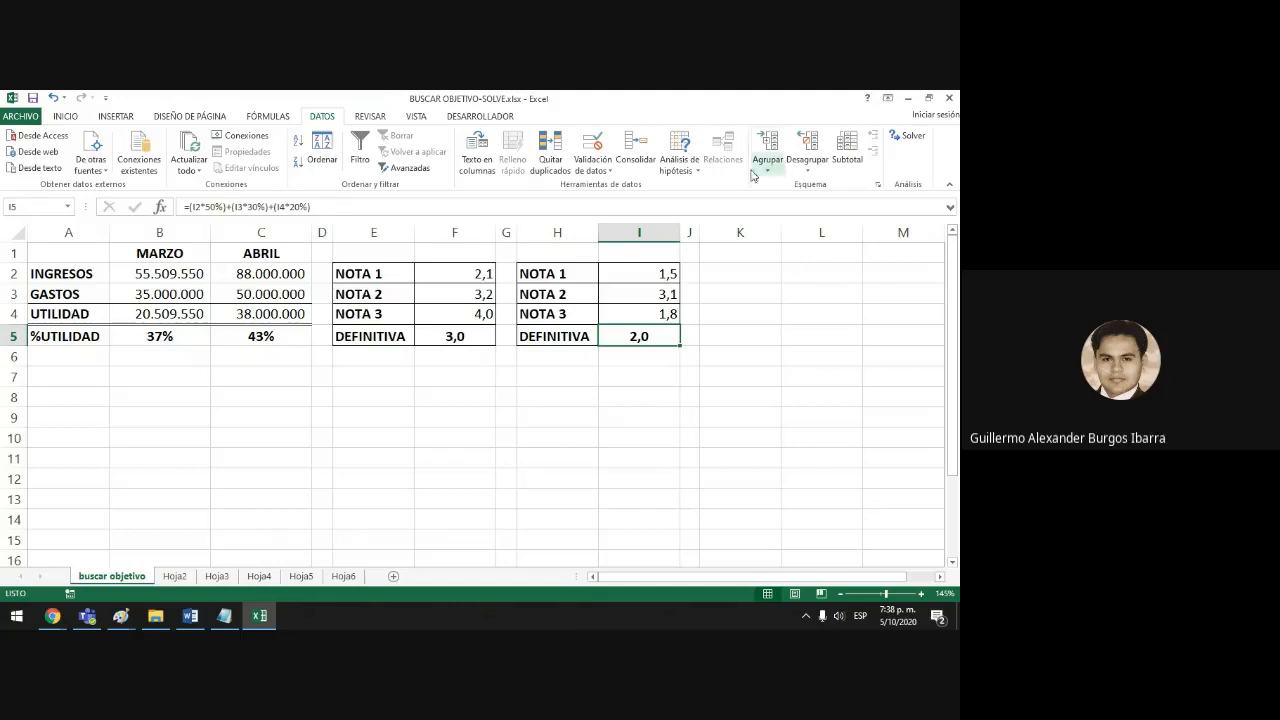
left_click(679, 163)
left_click(725, 208)
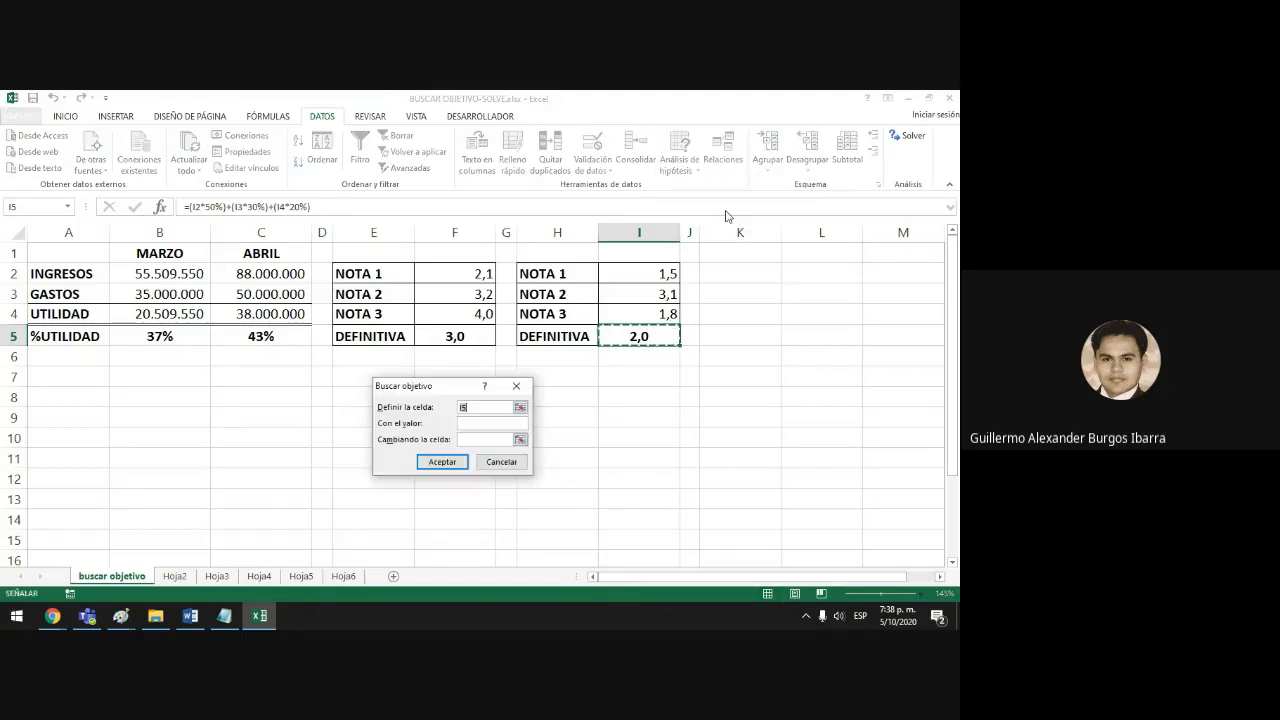
left_click_drag(470, 385, 622, 379)
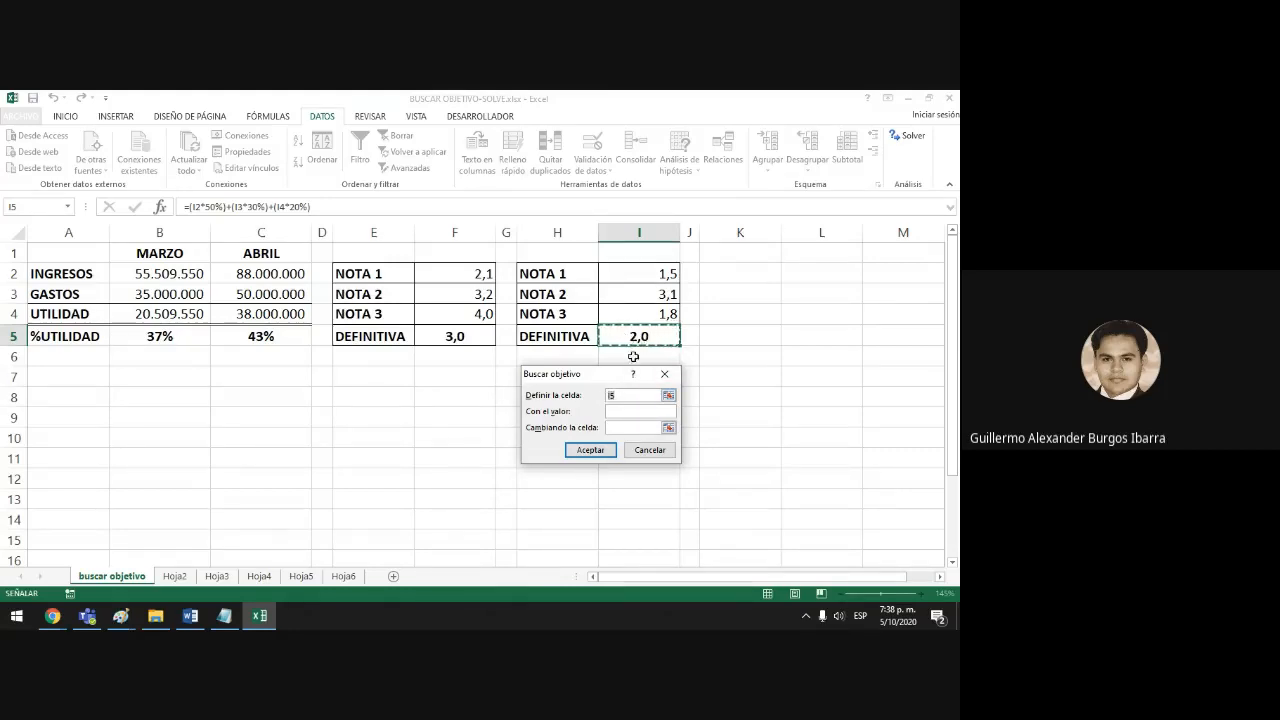
left_click(620, 413)
type("3,5")
left_click(628, 428)
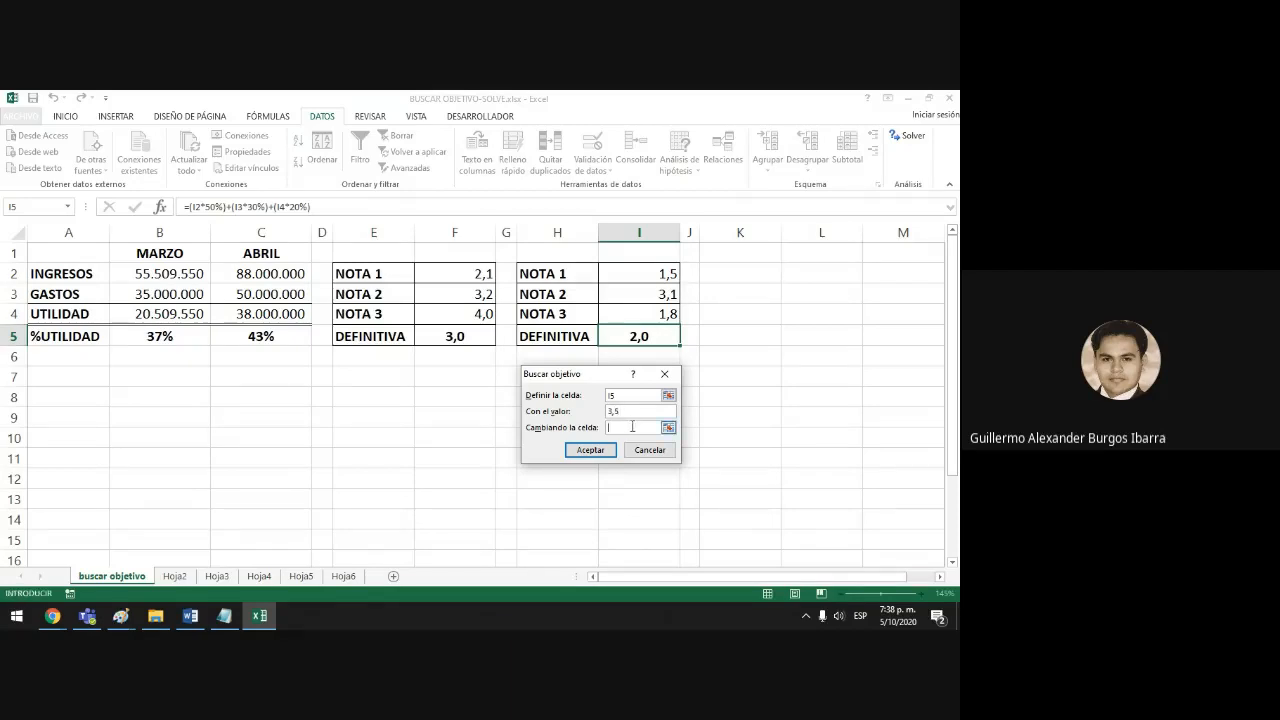
left_click(640, 311)
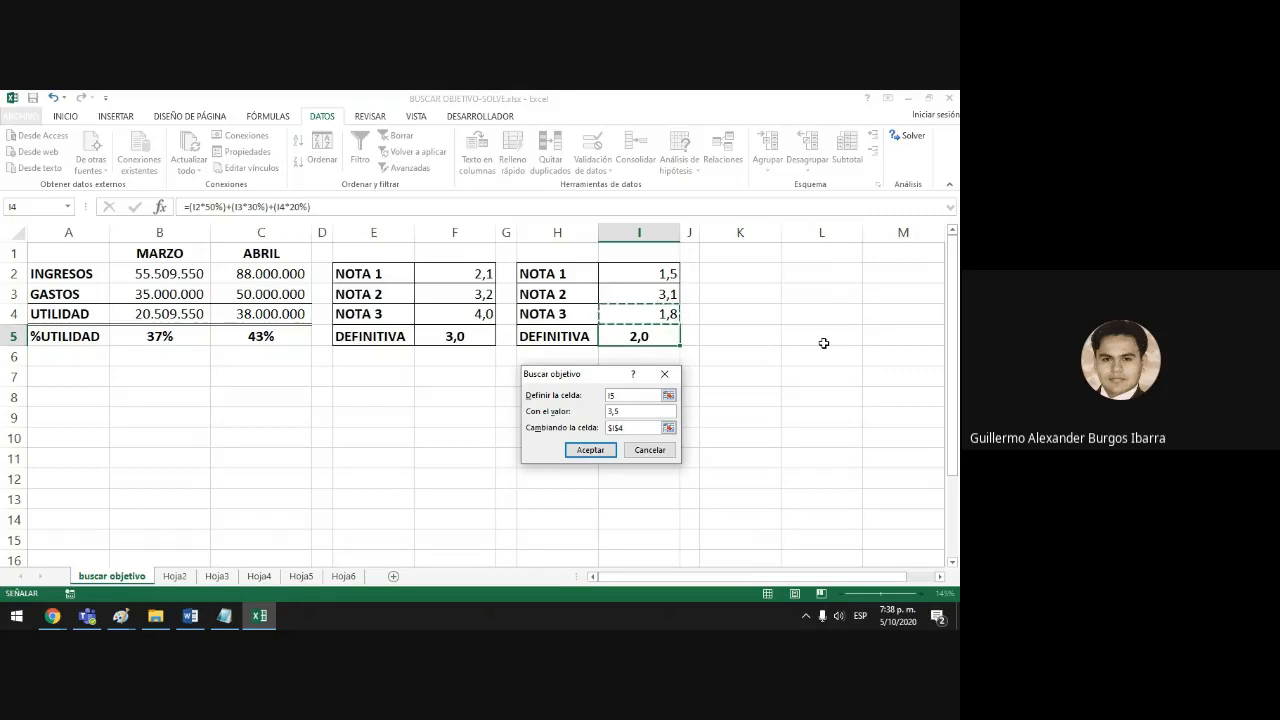
left_click(590, 452)
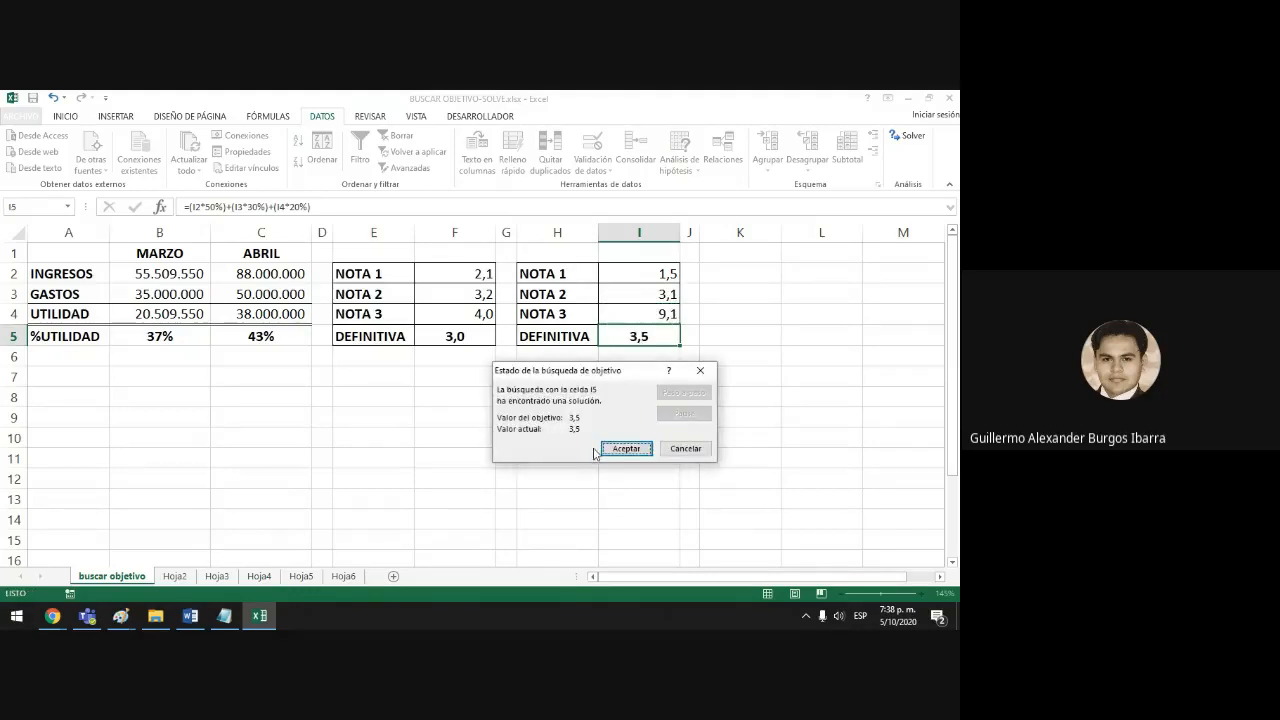
left_click(628, 449)
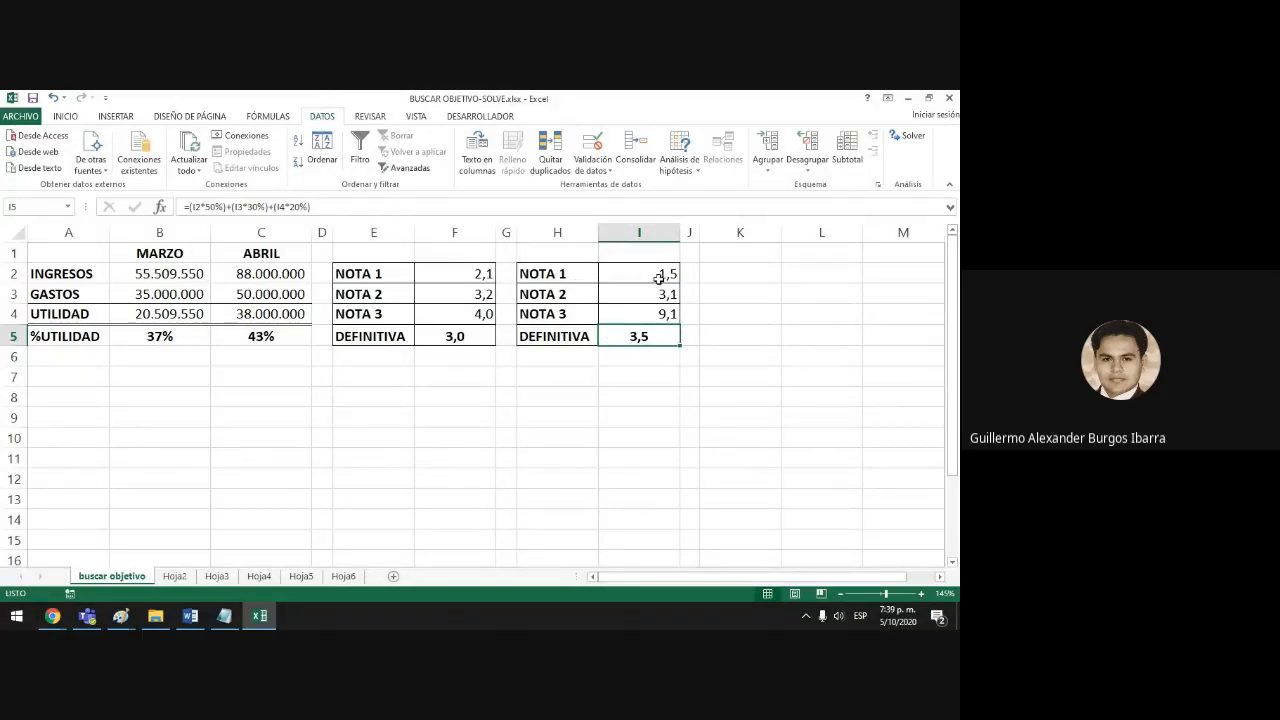
Compare the solved NOTA 3 grade in I4 with the weighted DEFINITIVA formula in I5.
left_click(619, 316)
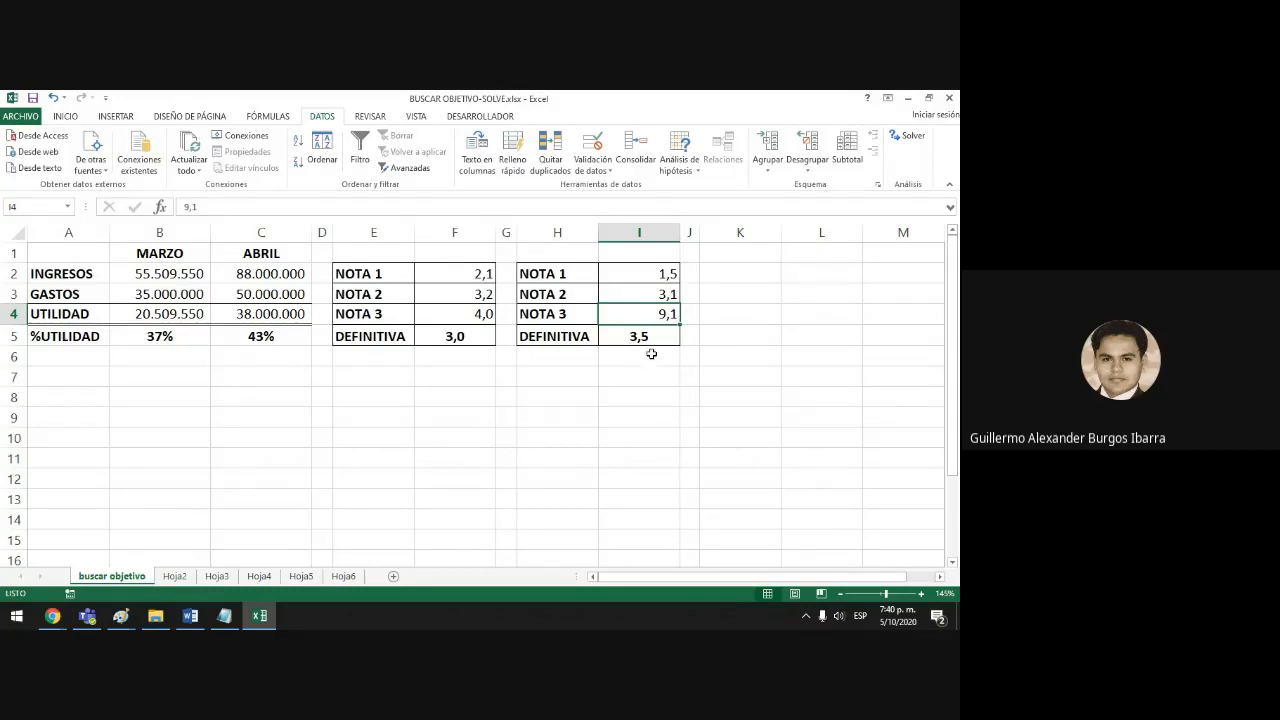
left_click(645, 336)
left_click(656, 314)
left_click(655, 335)
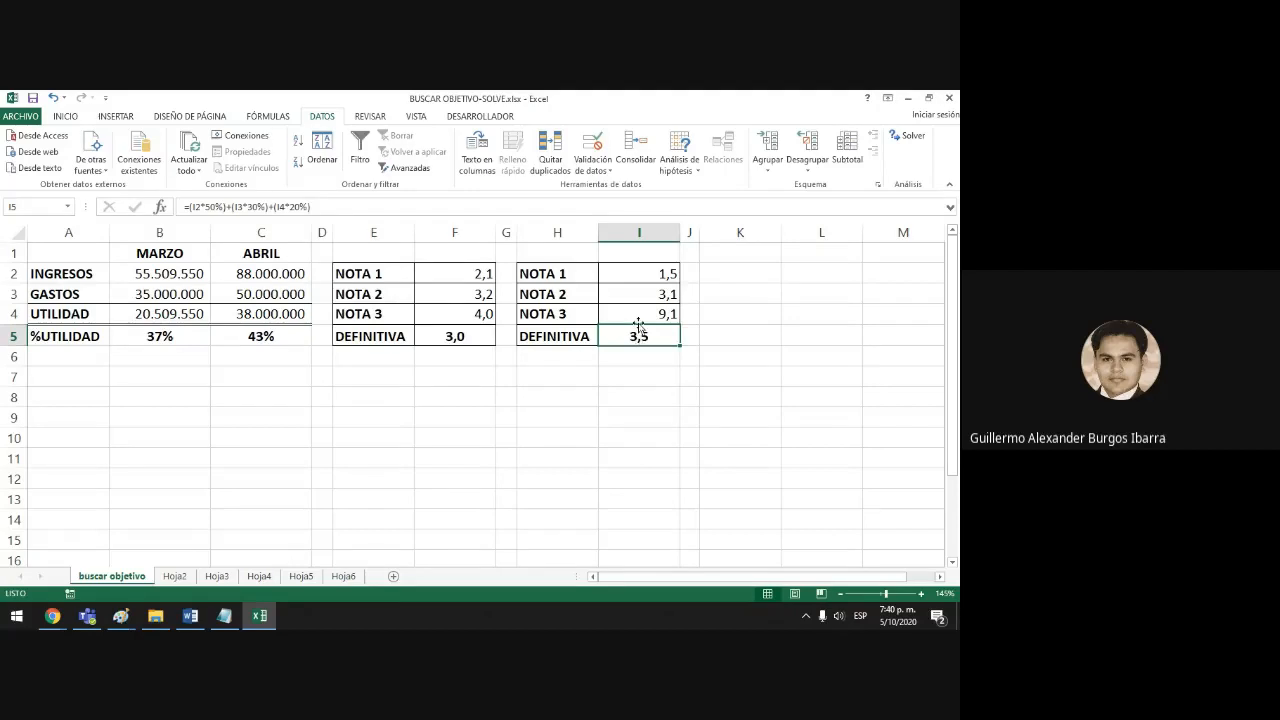
left_click(637, 318)
left_click(635, 338)
left_click(688, 376)
left_click(724, 364)
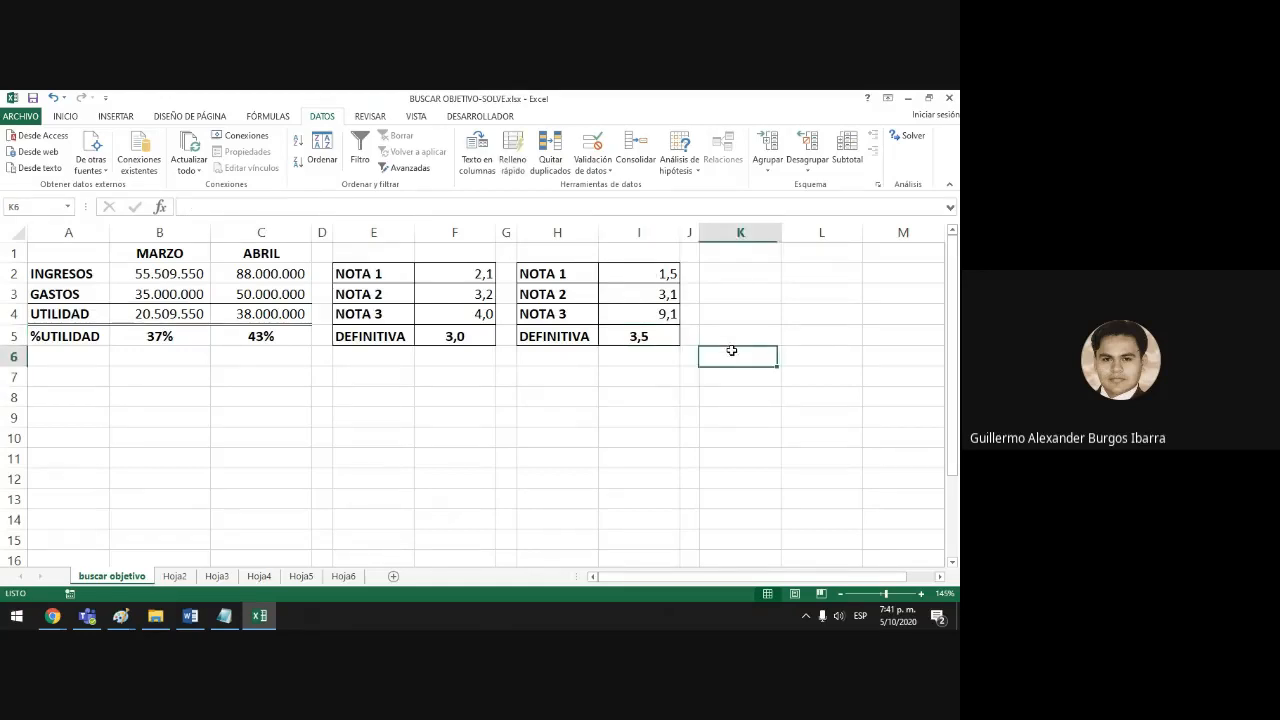
Switch to sheet Hoja2 and look over its grades table and product price table.
left_click(733, 270)
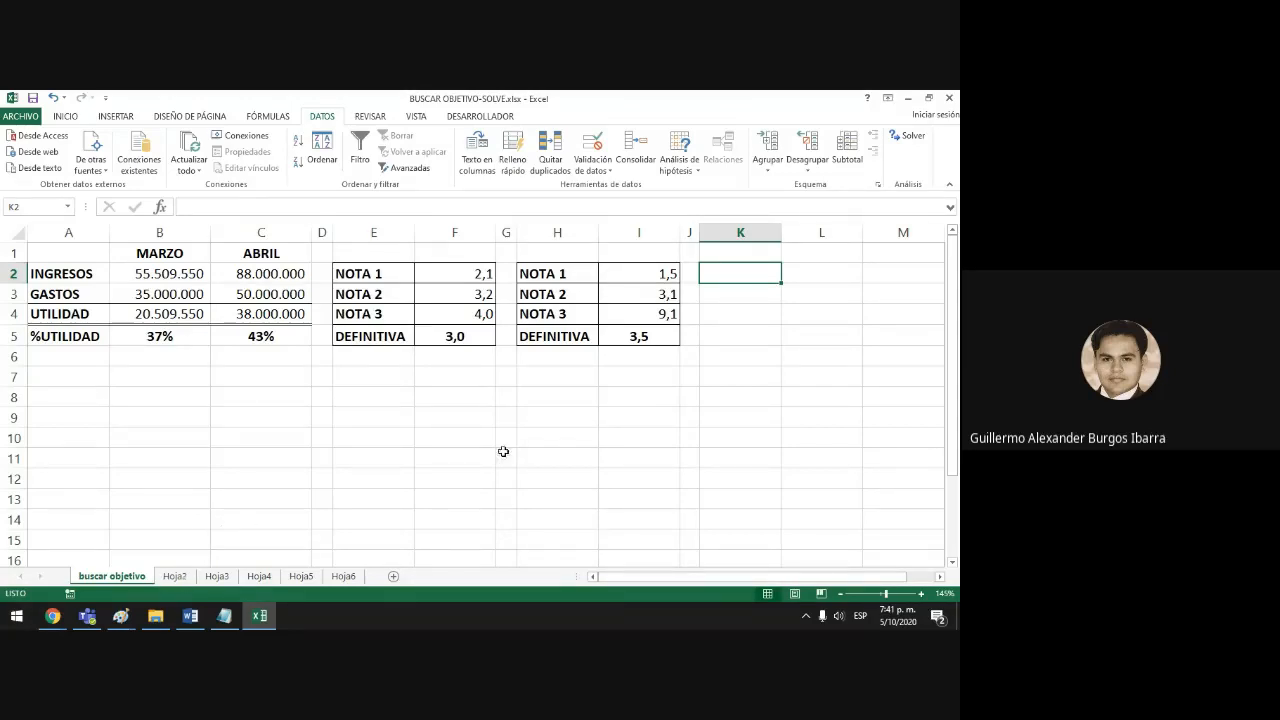
left_click(190, 578)
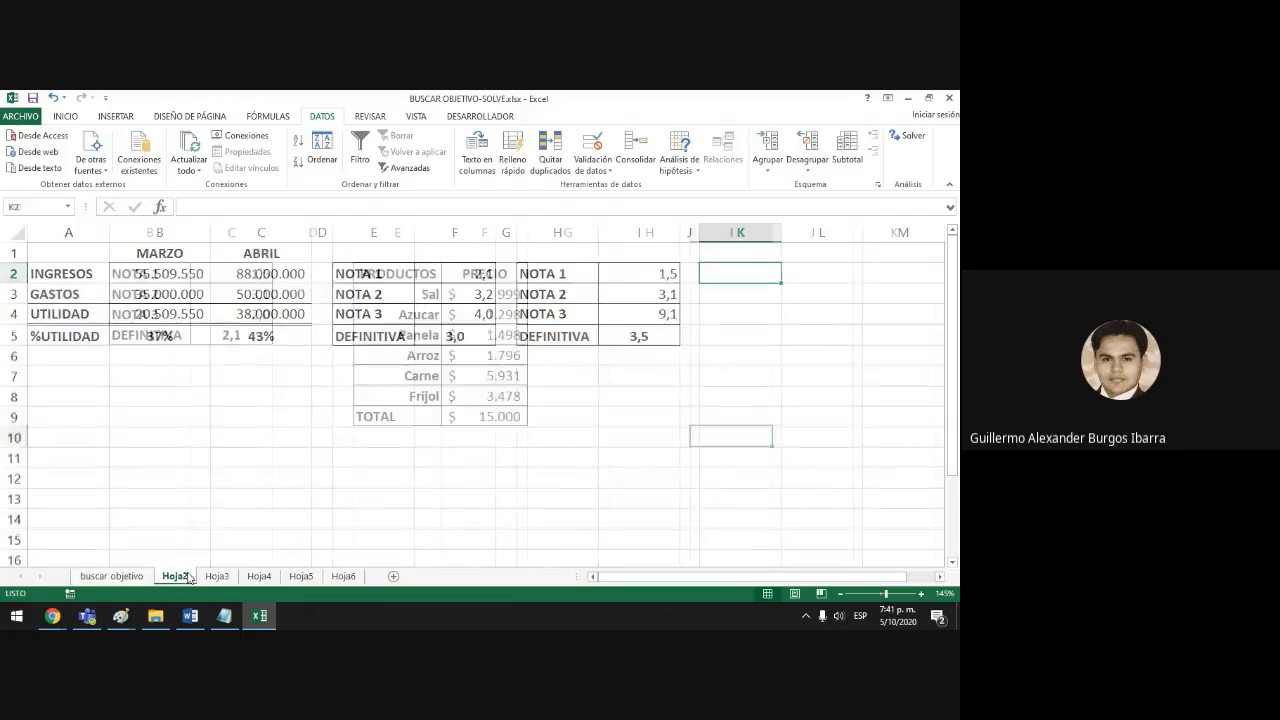
left_click(257, 316)
left_click(243, 354)
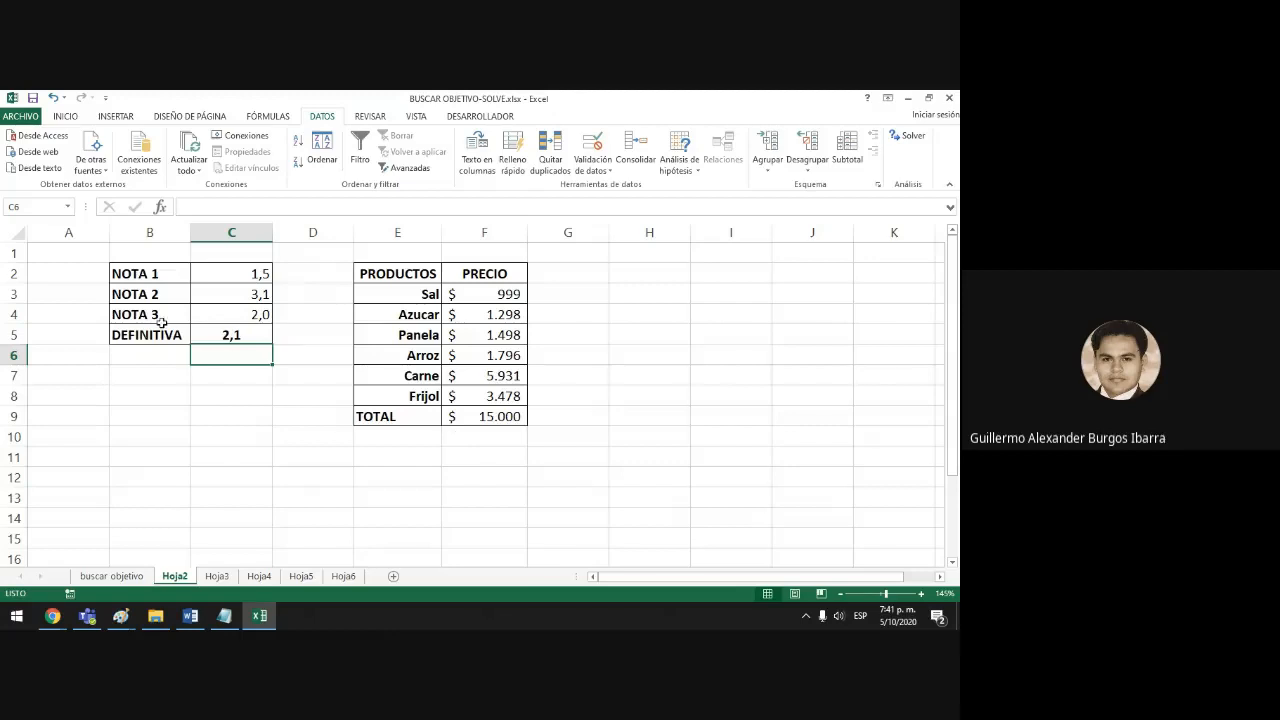
left_click(545, 468)
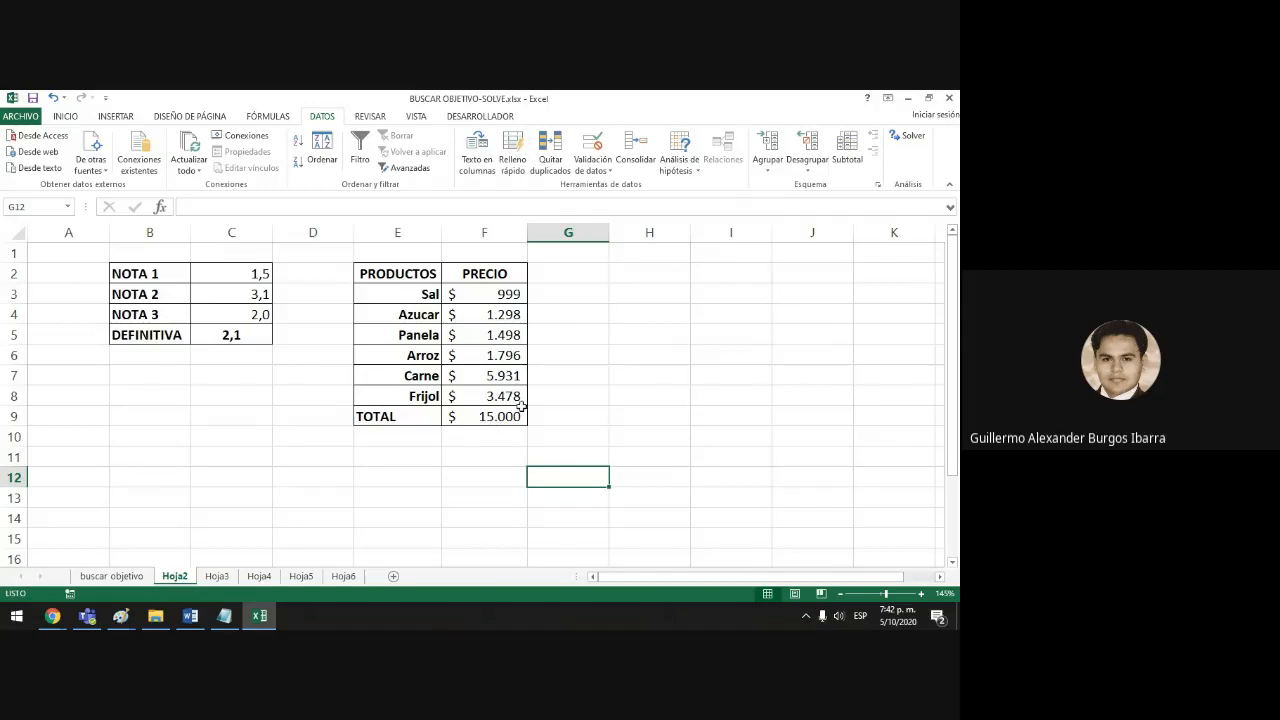
Autofit columns B and F to their contents and adjust the width of column C by hand.
double_click(191, 230)
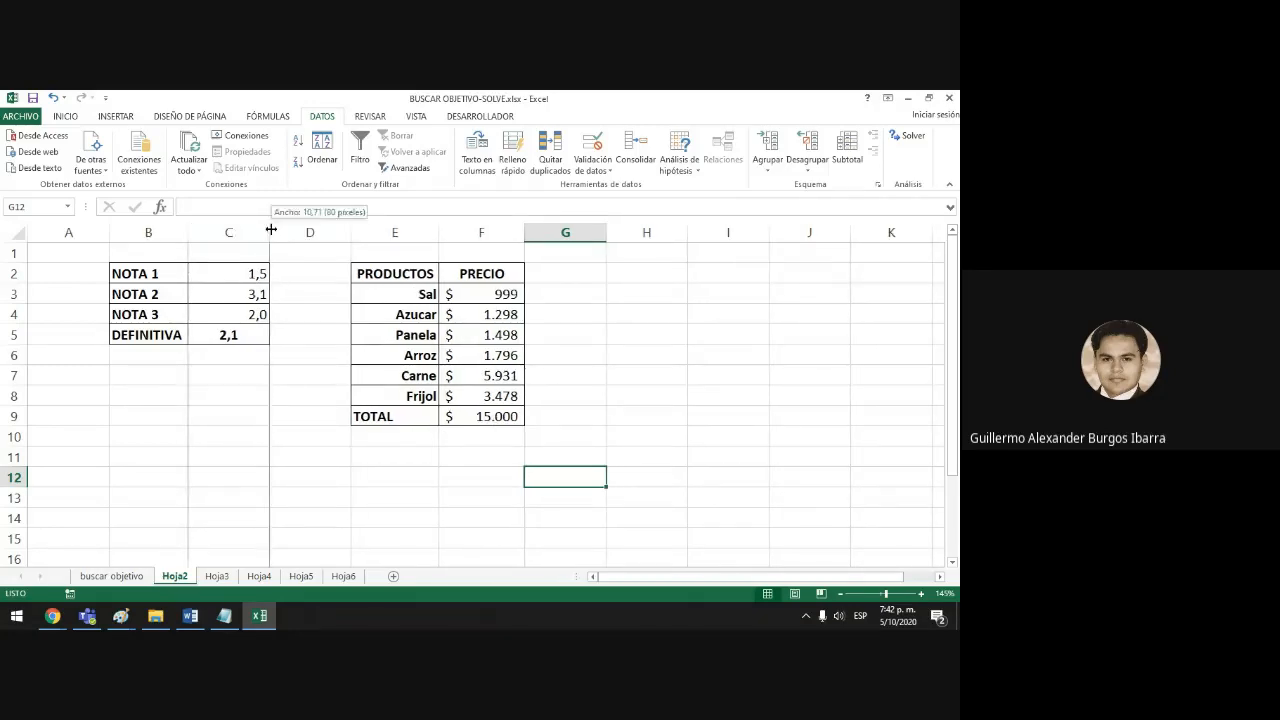
double_click(269, 231)
left_click_drag(218, 232, 272, 232)
left_click(525, 228)
double_click(525, 228)
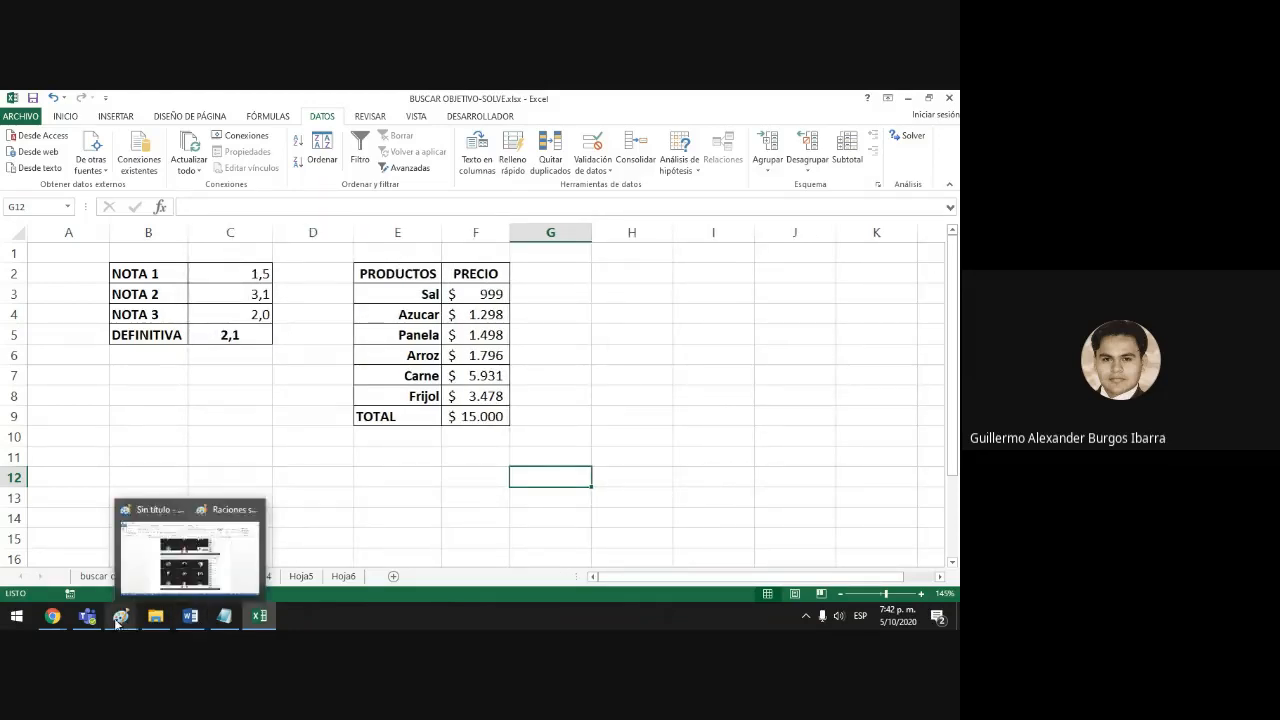
Check the Google Meet call in Chrome and return to sheet Hoja2 in Excel.
mouse_move(63, 612)
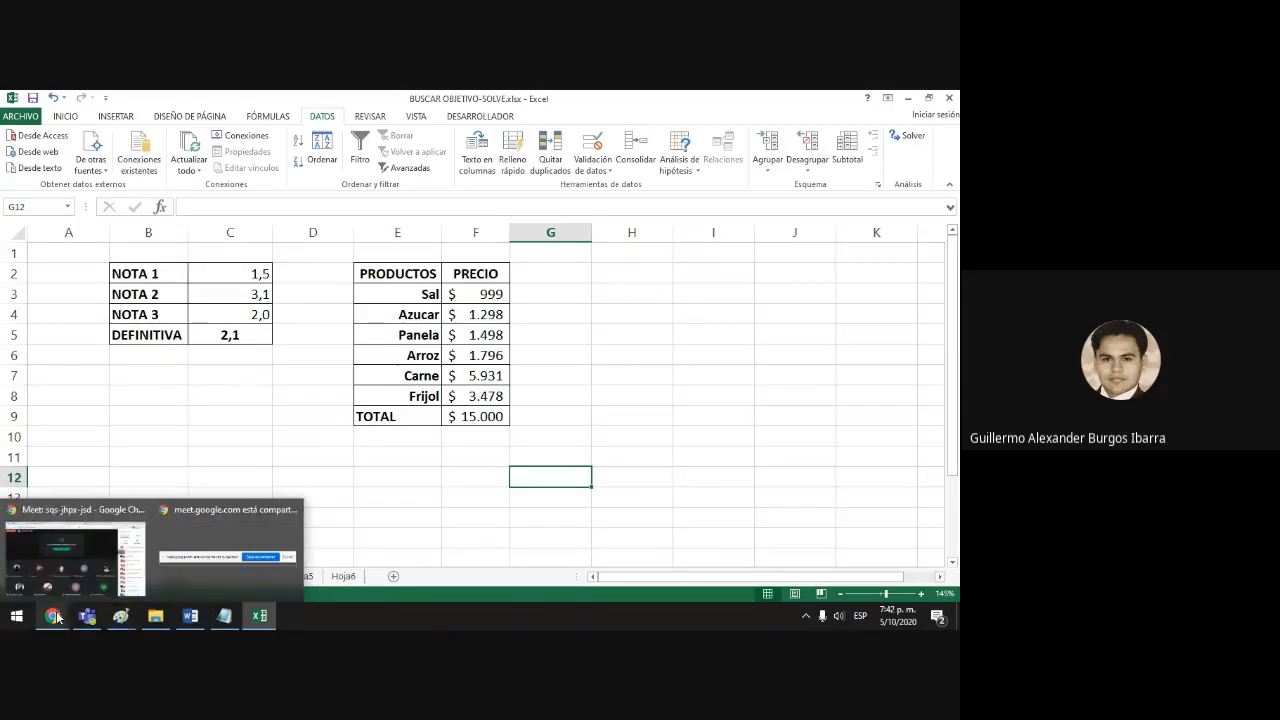
left_click(81, 555)
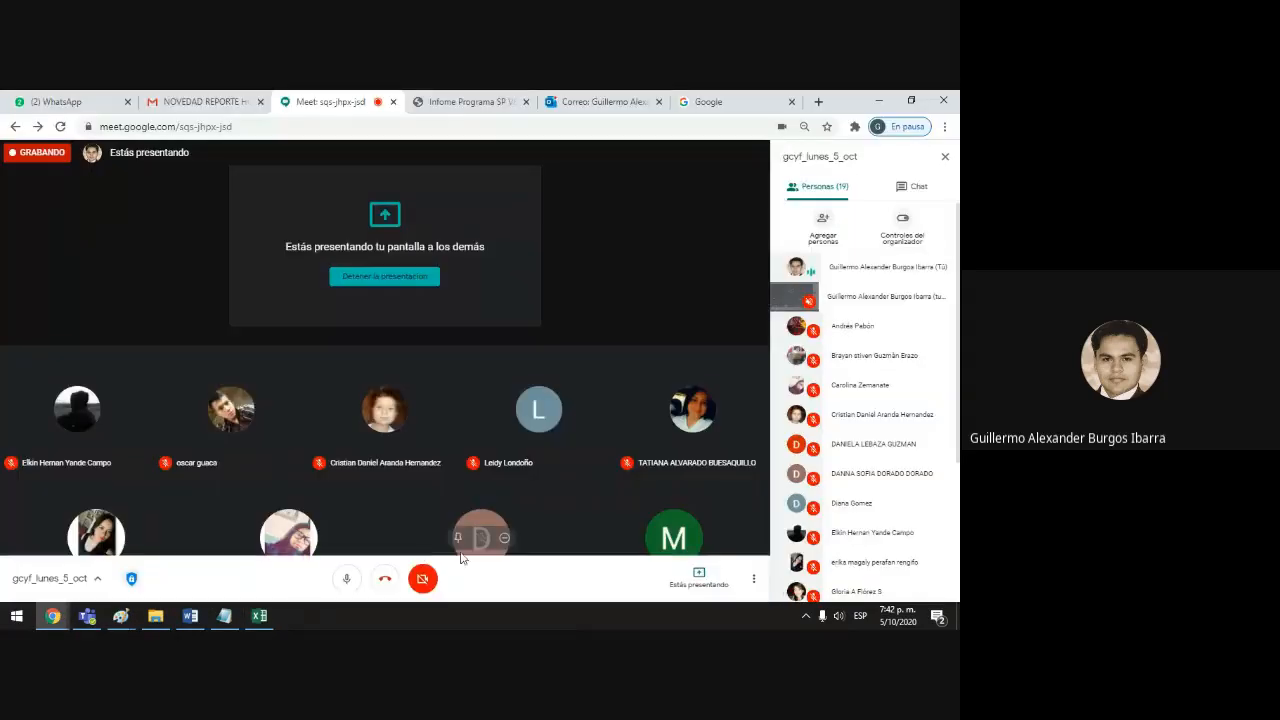
left_click(805, 616)
left_click(553, 628)
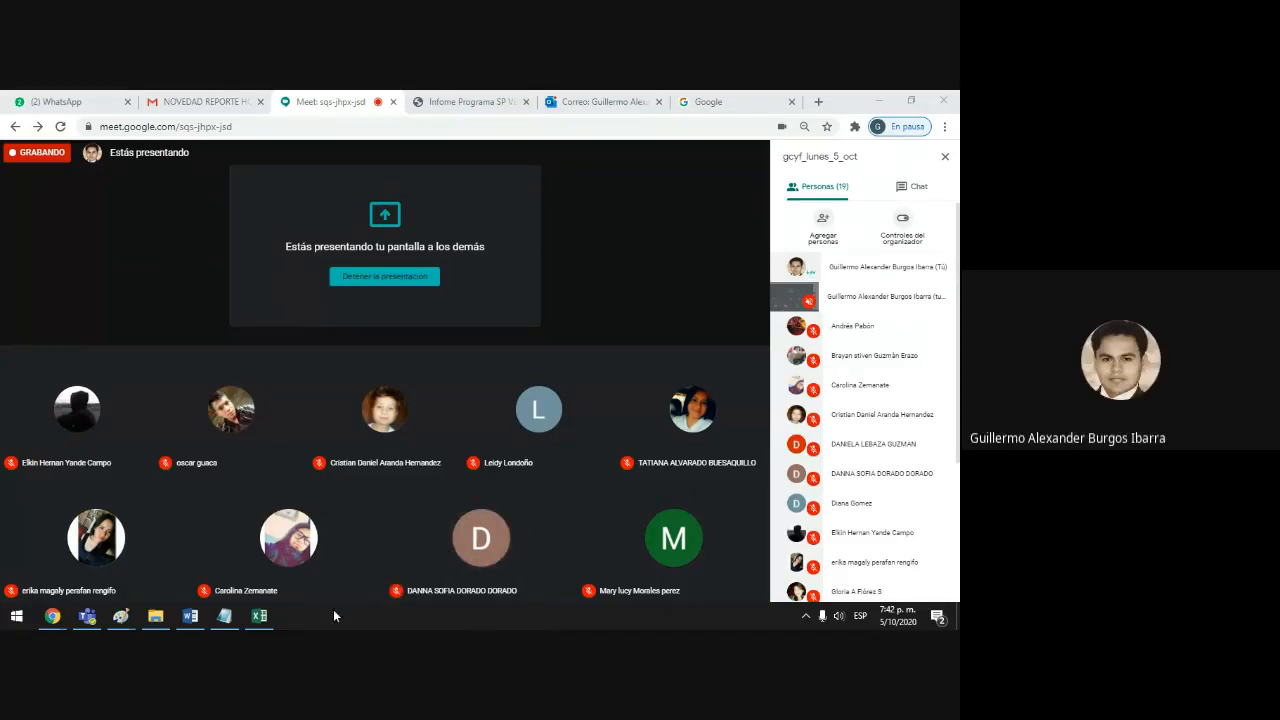
left_click(259, 615)
left_click(621, 522)
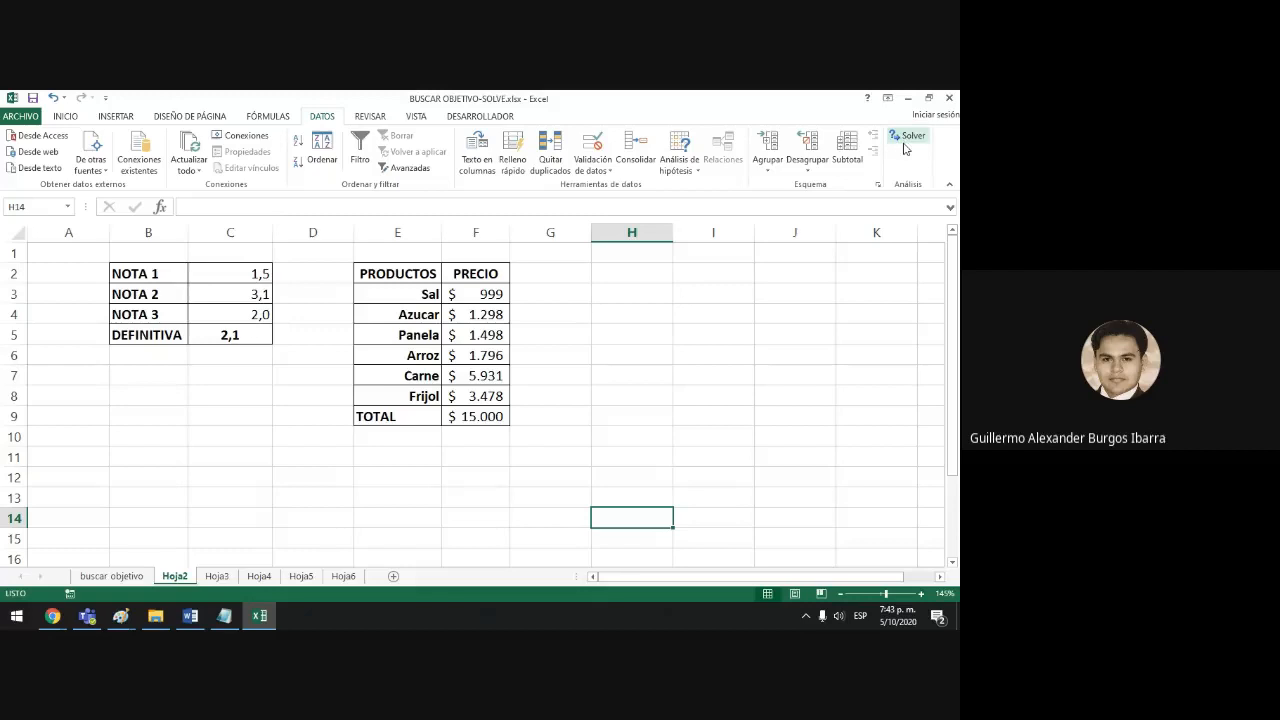
Open the Excel add-ins manager from the program options and confirm it with the Solver add-in enabled.
left_click(22, 117)
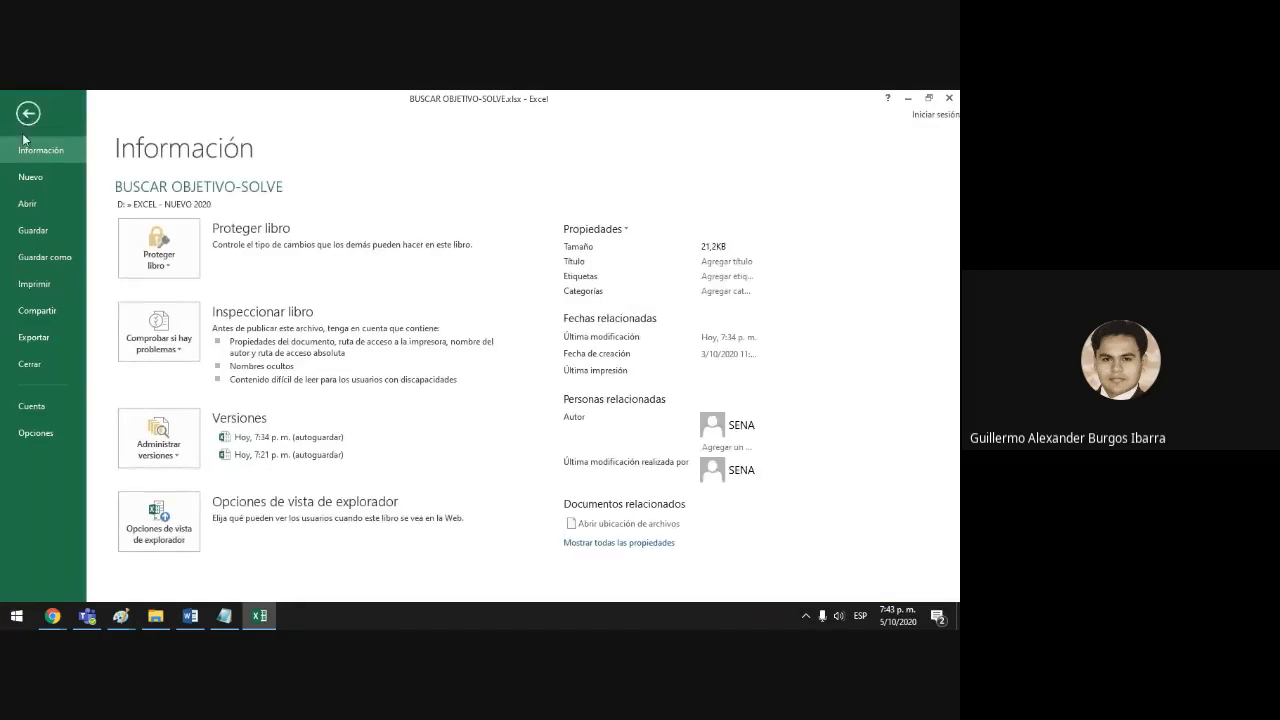
left_click(33, 433)
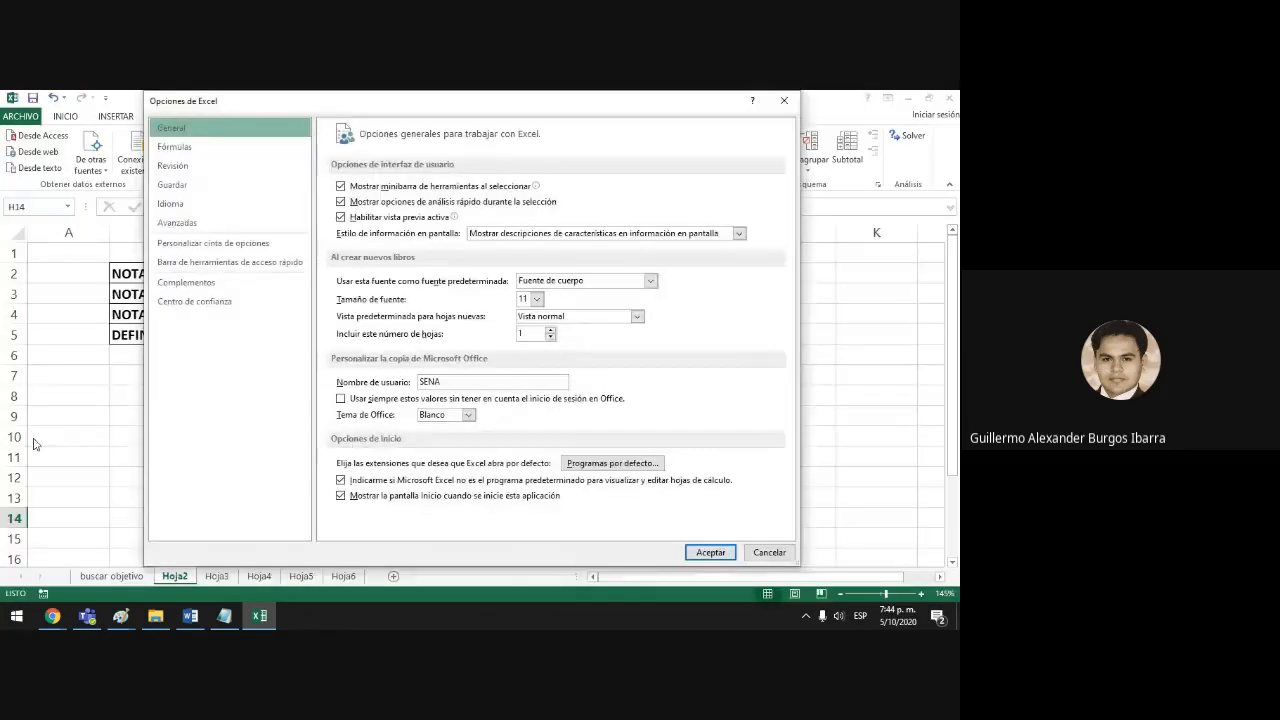
mouse_move(526, 102)
left_mouse_down()
mouse_move(536, 122)
mouse_move(539, 104)
left_mouse_up()
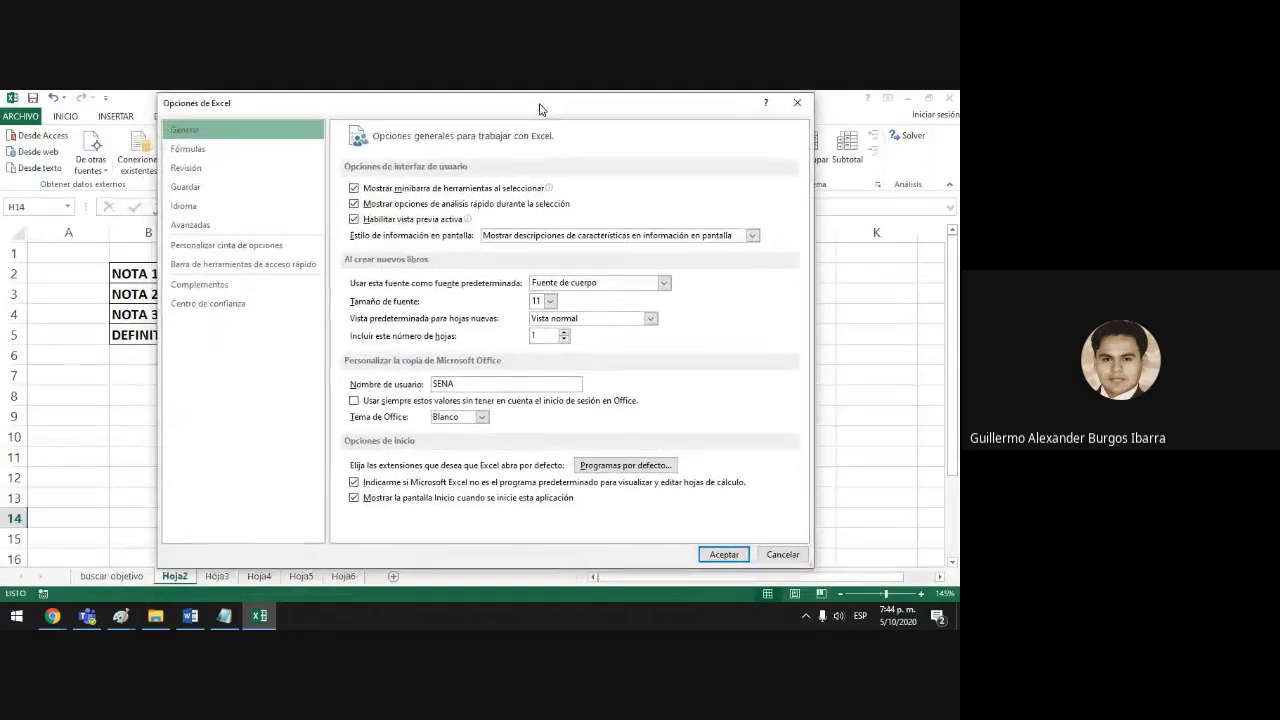
left_click(229, 287)
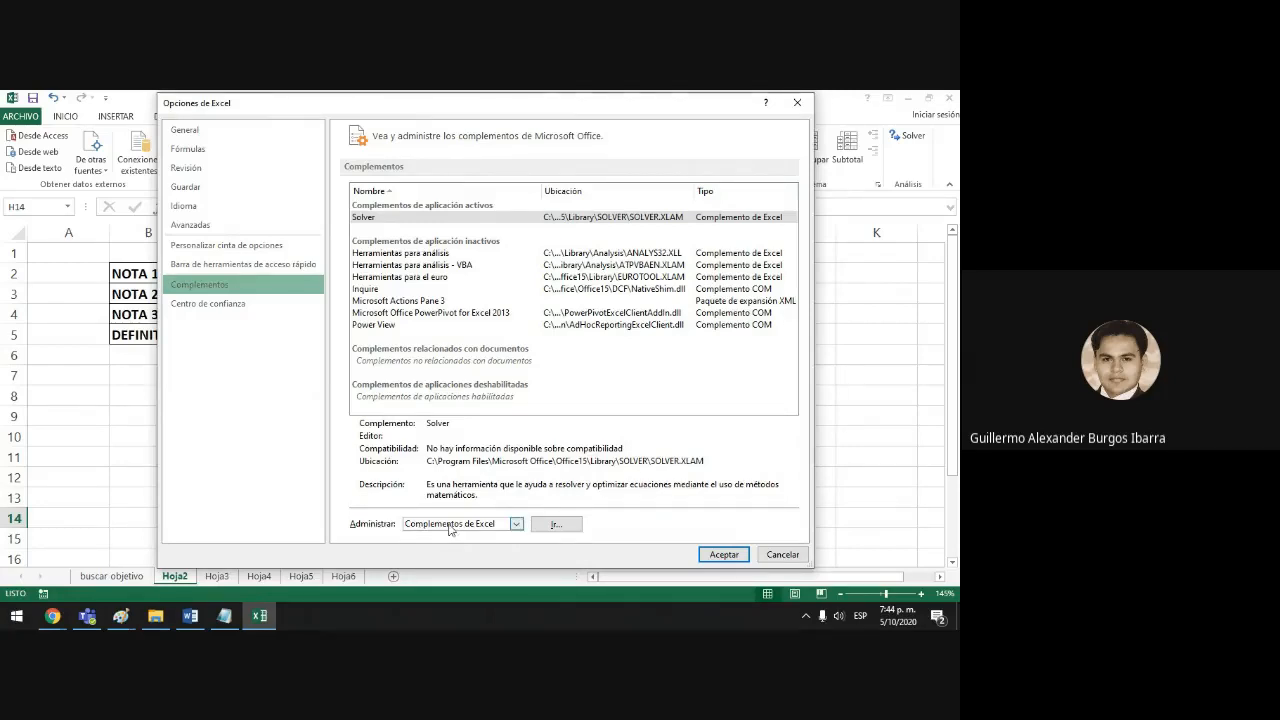
left_click(556, 525)
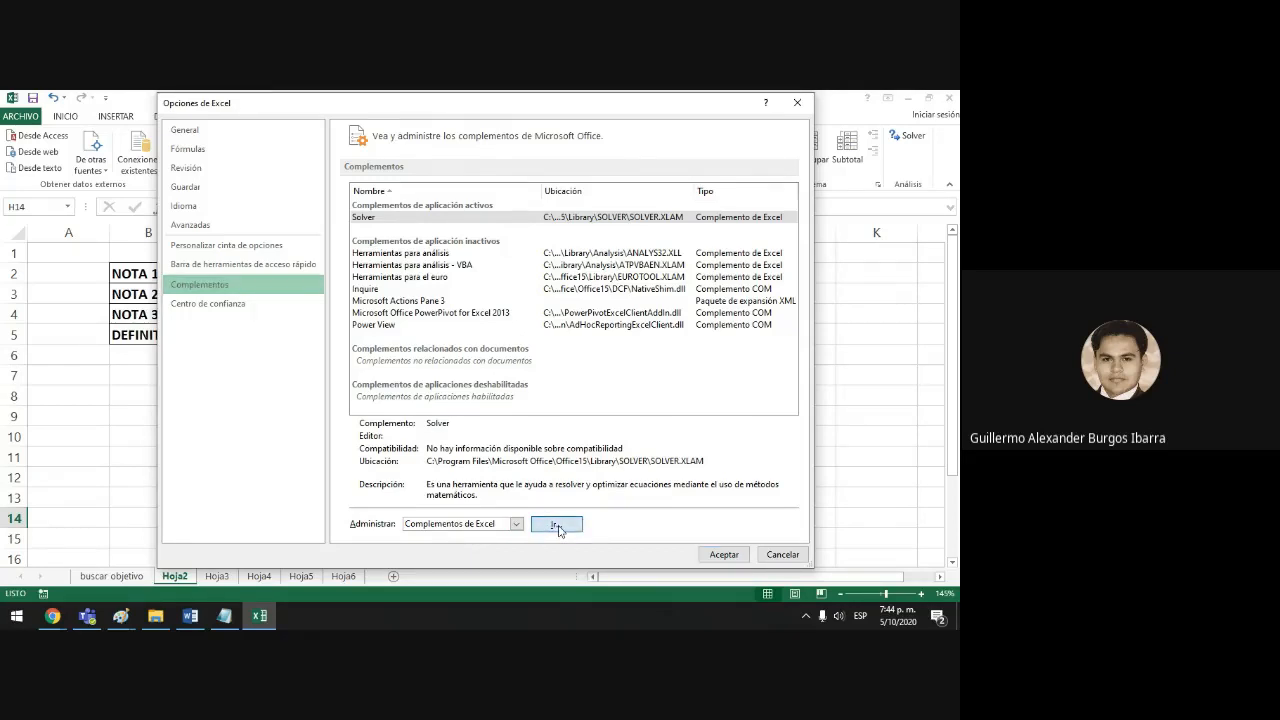
left_click_drag(617, 287, 663, 226)
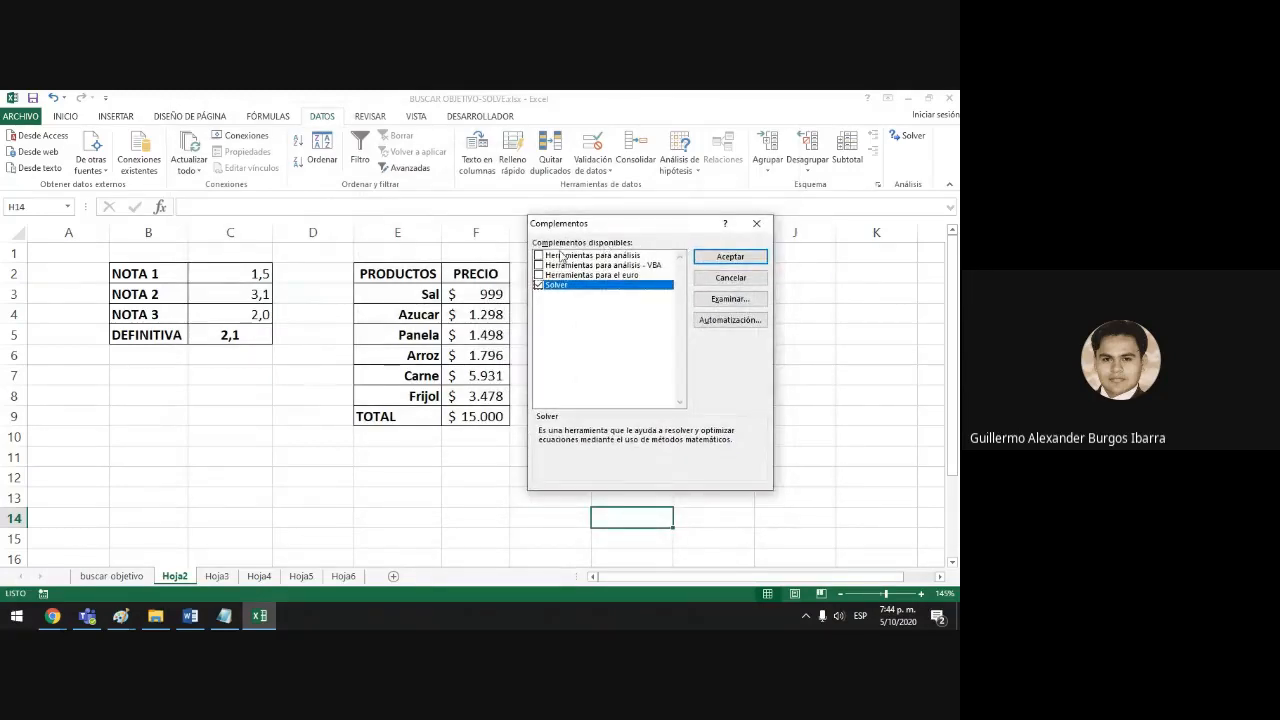
left_click(539, 285)
left_click(539, 286)
left_click(722, 258)
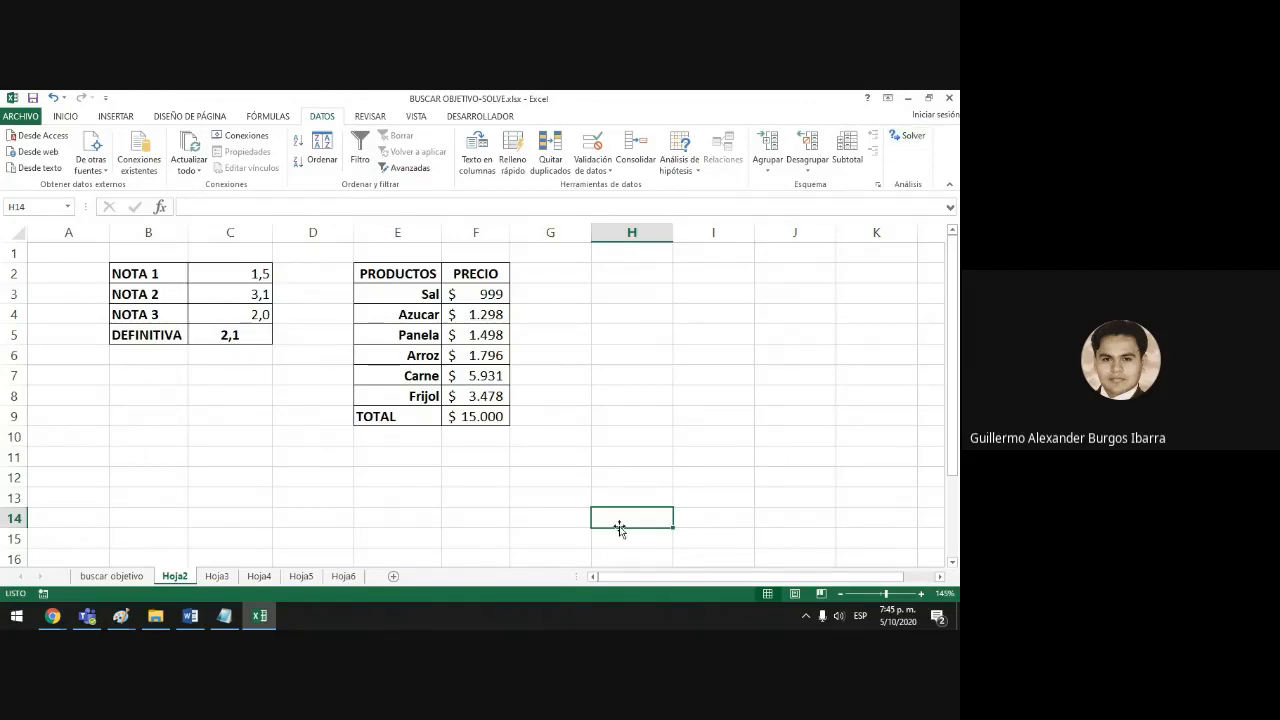
Review the path through Excel's options to the available add-ins once more and close the list without changes.
left_click(20, 116)
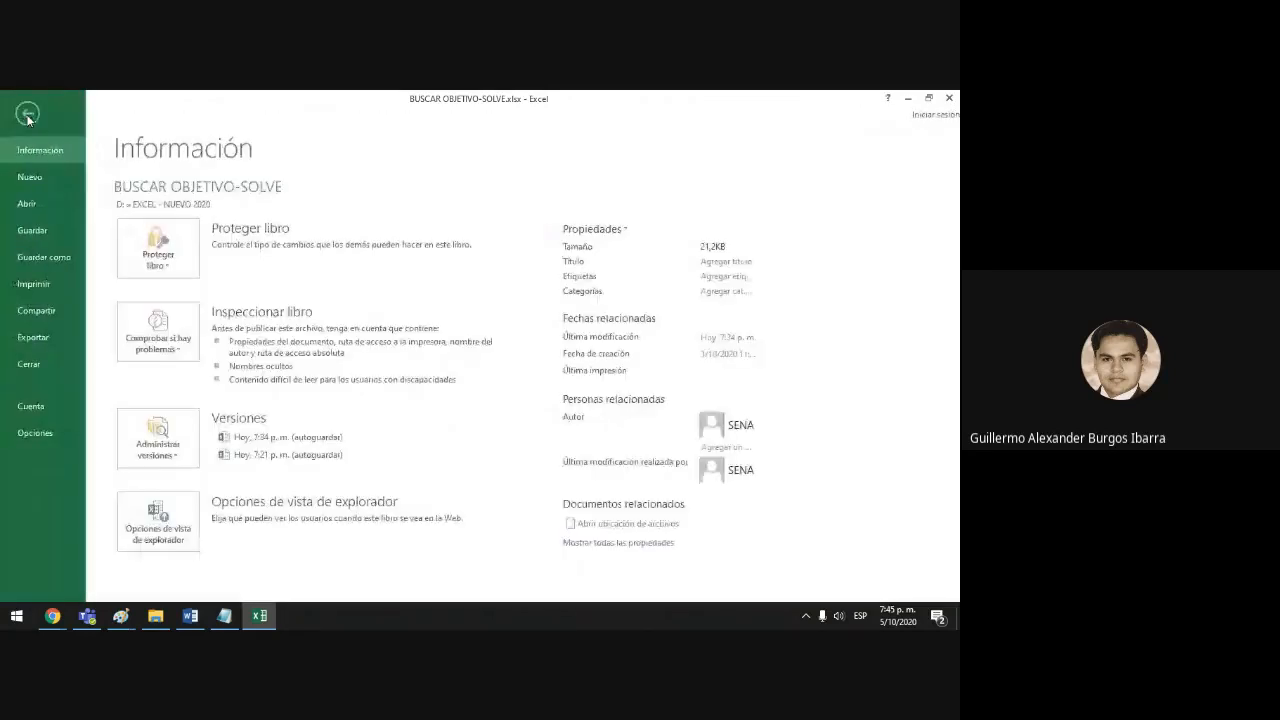
left_click(36, 433)
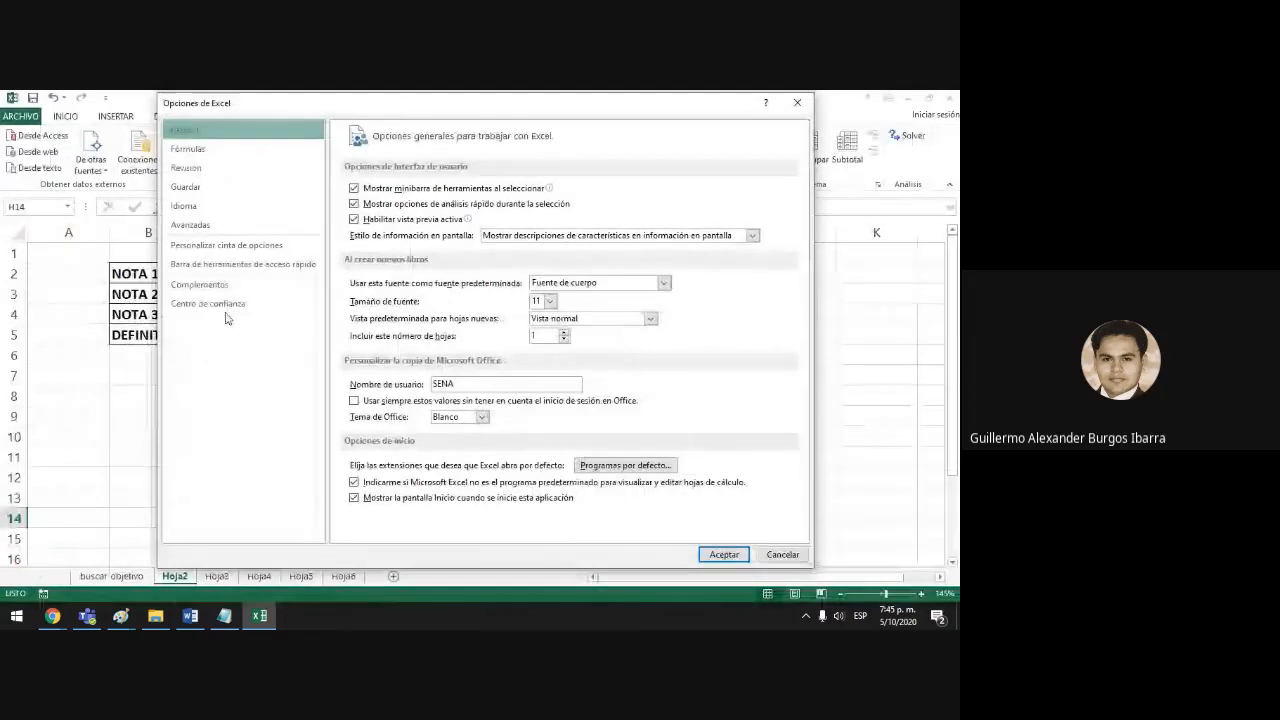
left_click(214, 286)
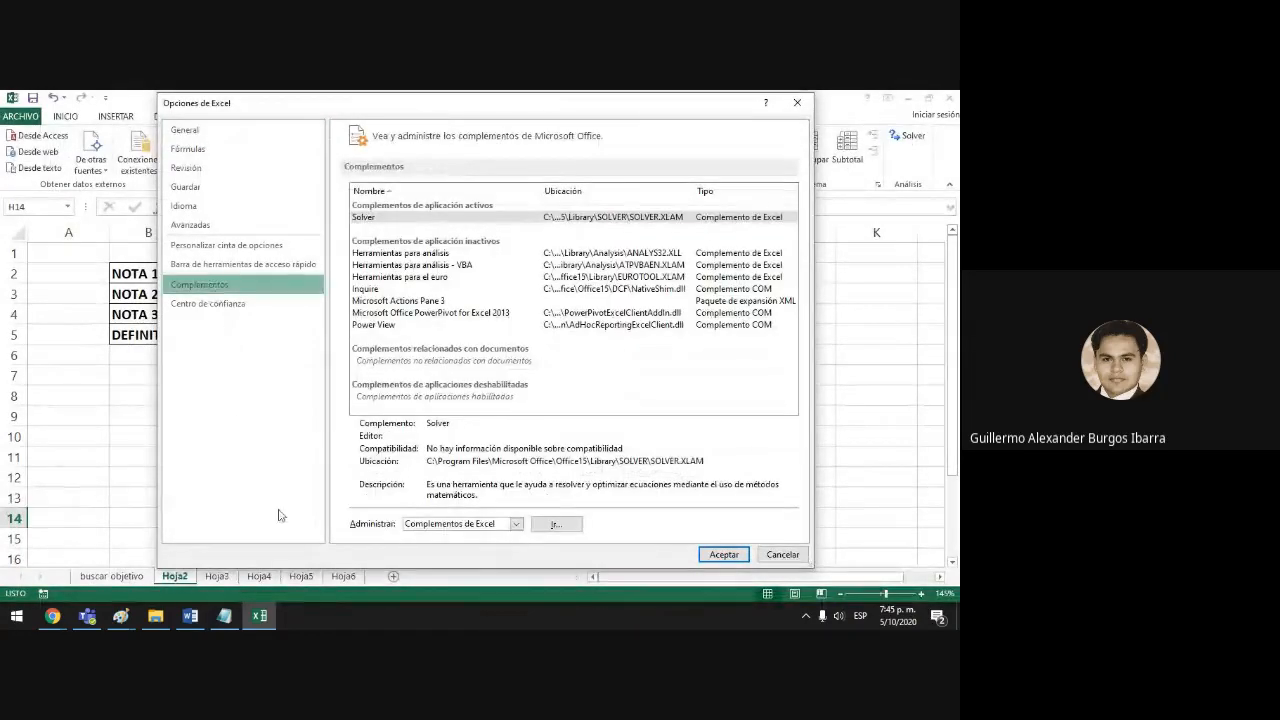
left_click(561, 527)
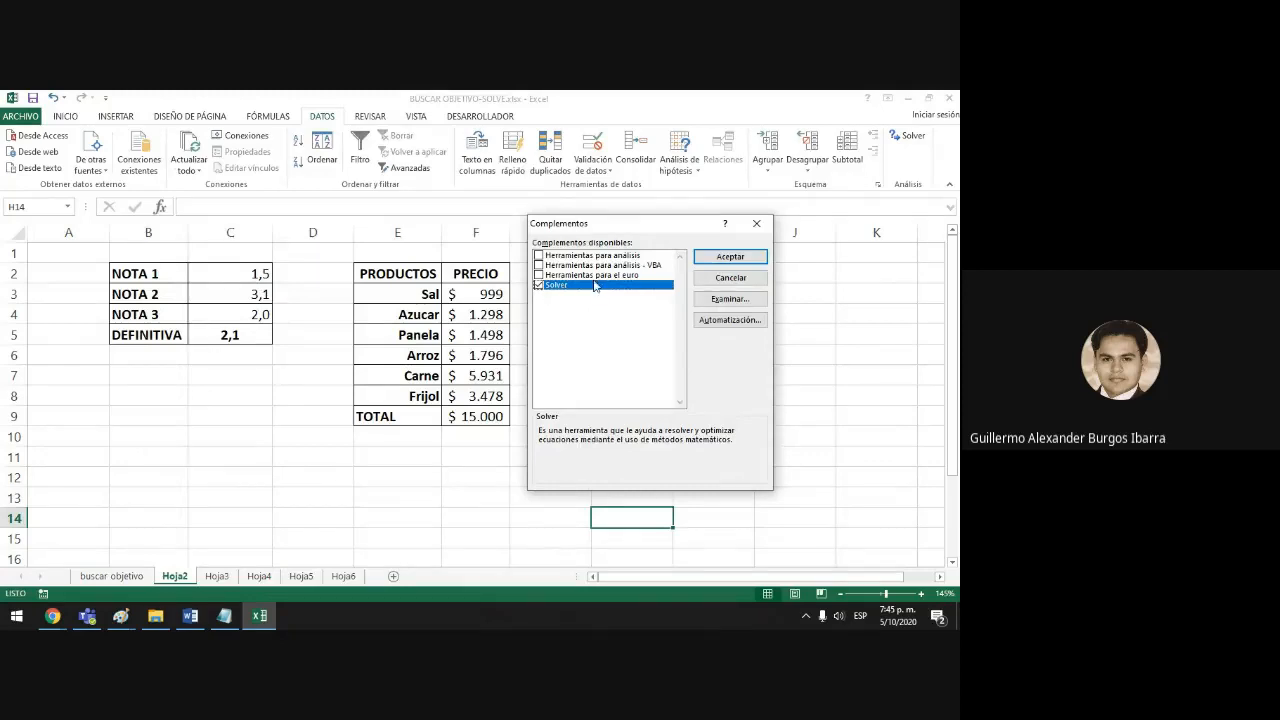
left_click(757, 224)
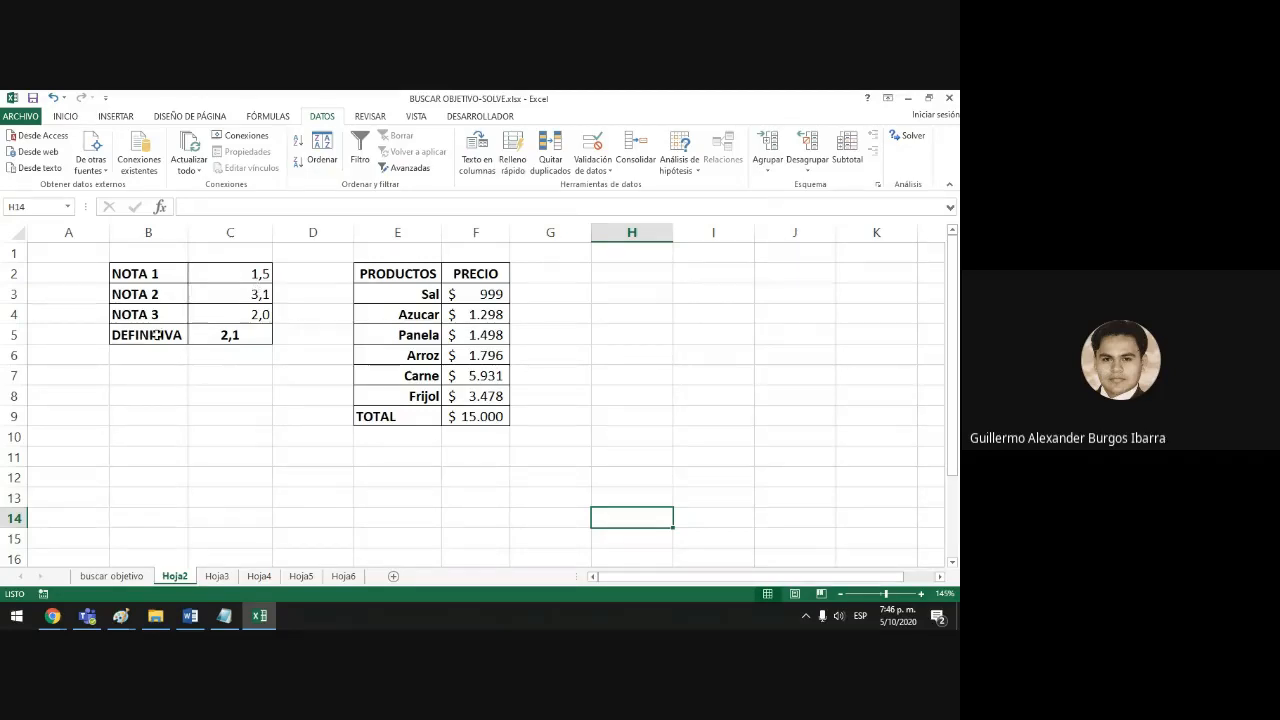
Open Solver and set the DEFINITIVA formula in C5 as the objective cell.
left_click(221, 335)
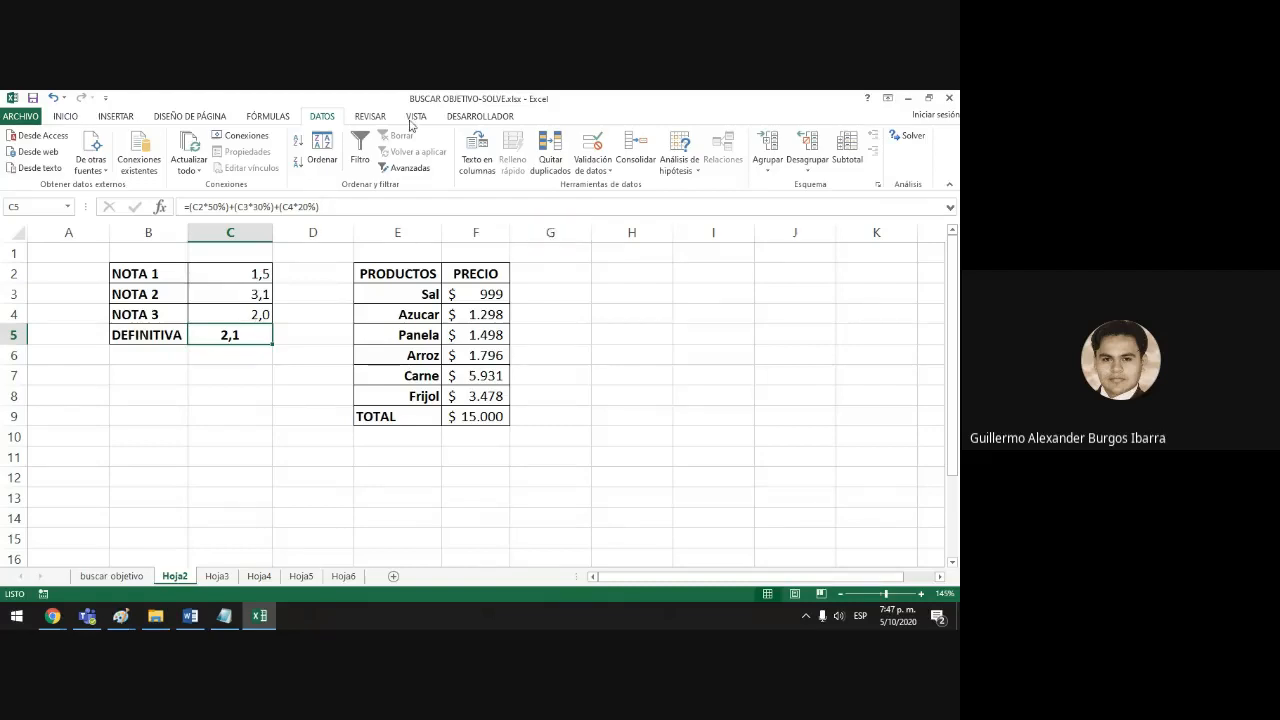
left_click(910, 136)
left_click_drag(634, 165, 487, 160)
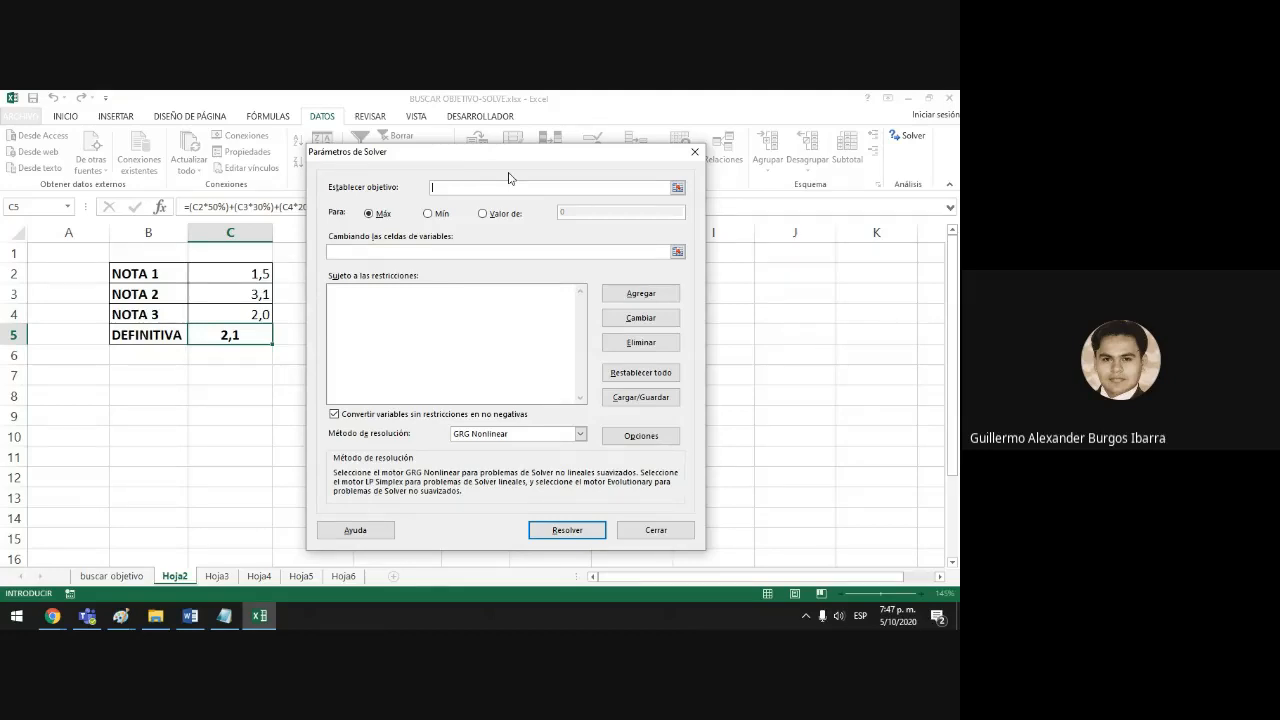
left_click(229, 335)
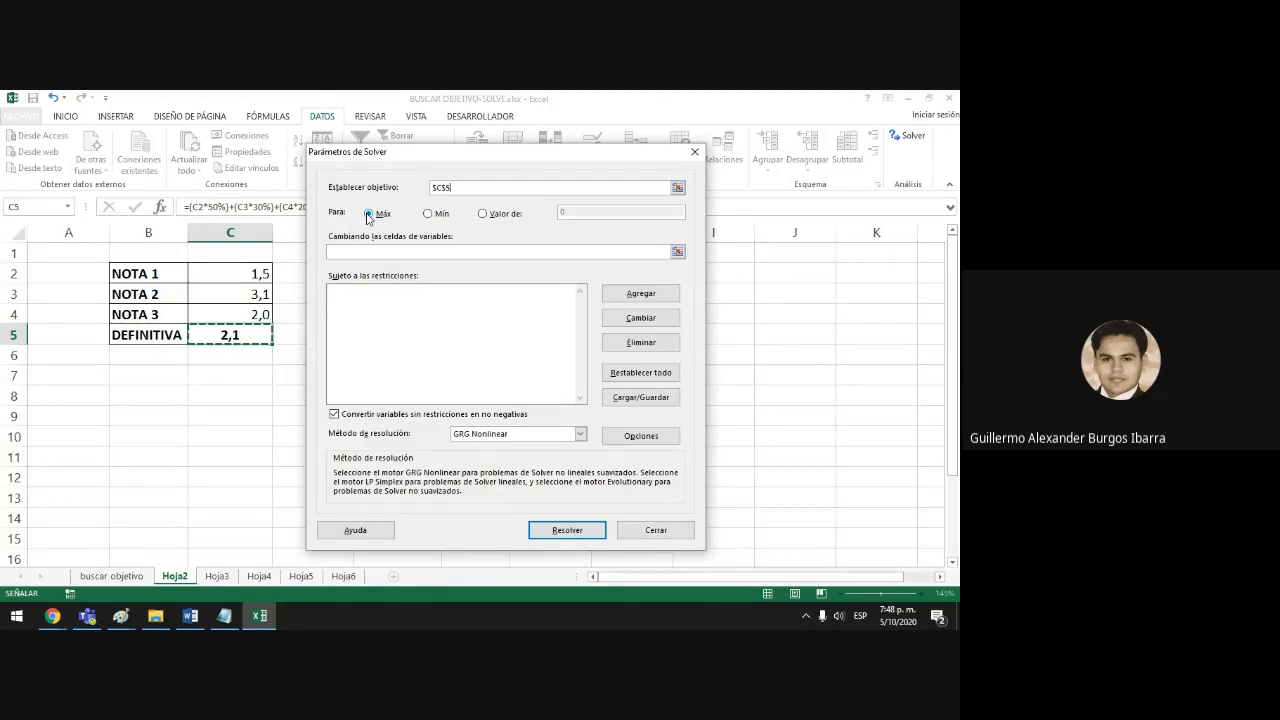
Set the Solver objective to a value of 3,5 with NOTA 3 in C4 as the variable cell.
left_click(429, 213)
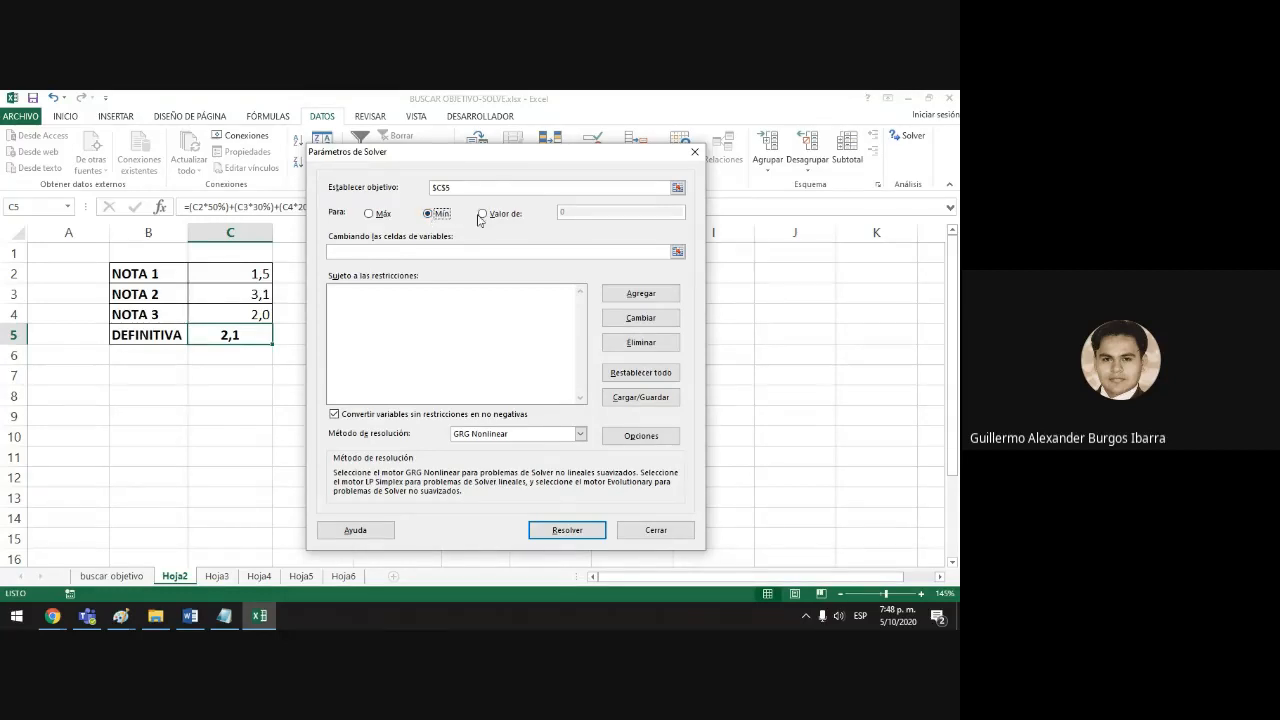
left_click(482, 214)
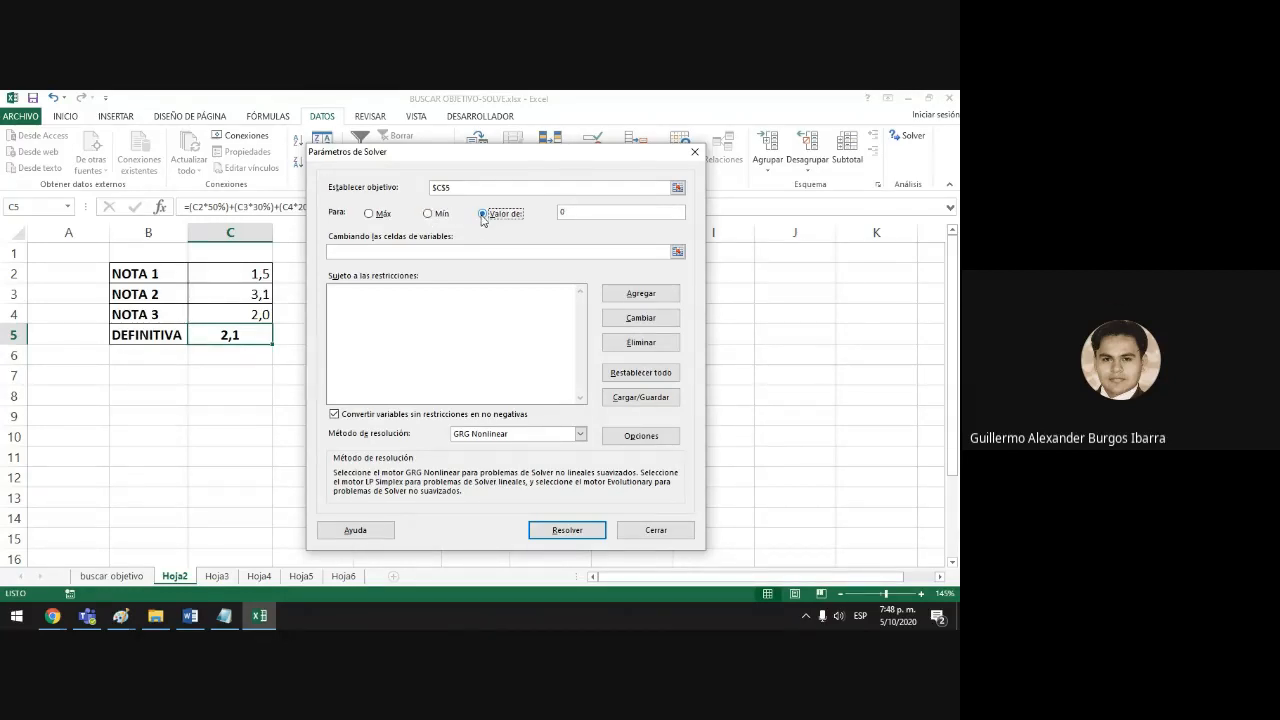
double_click(567, 211)
type("3,5")
left_click(378, 255)
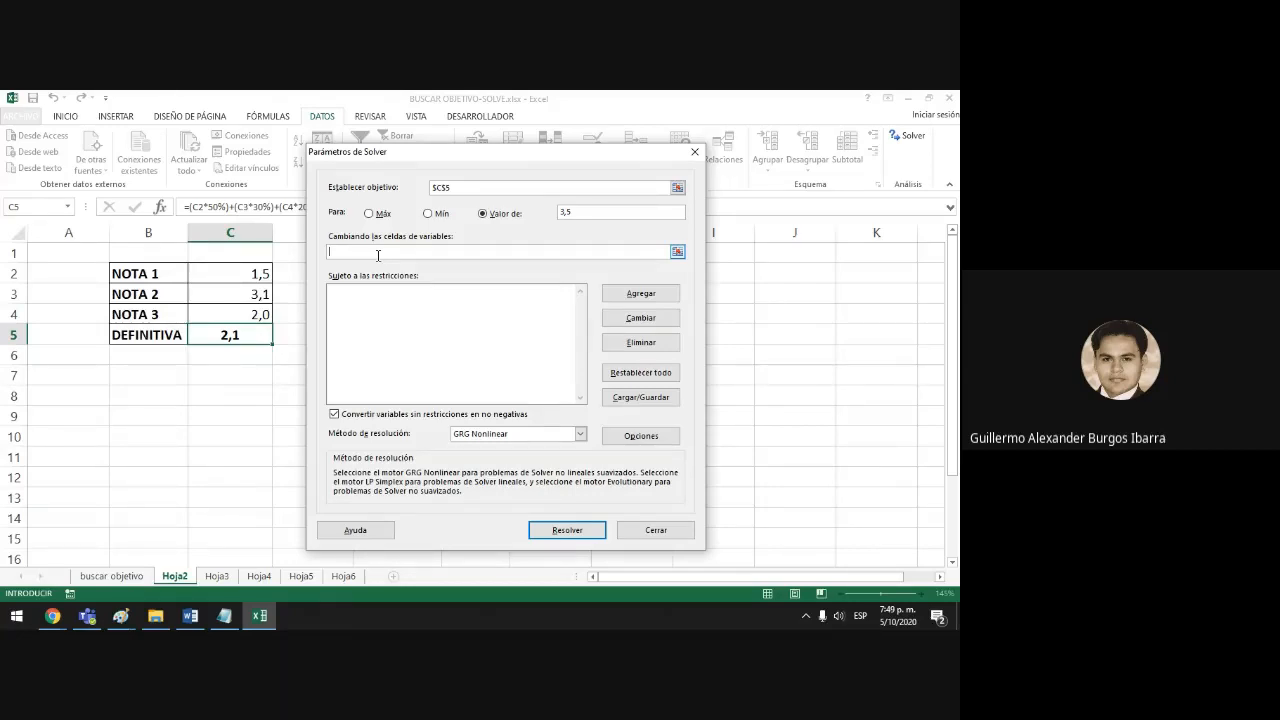
left_click(232, 317)
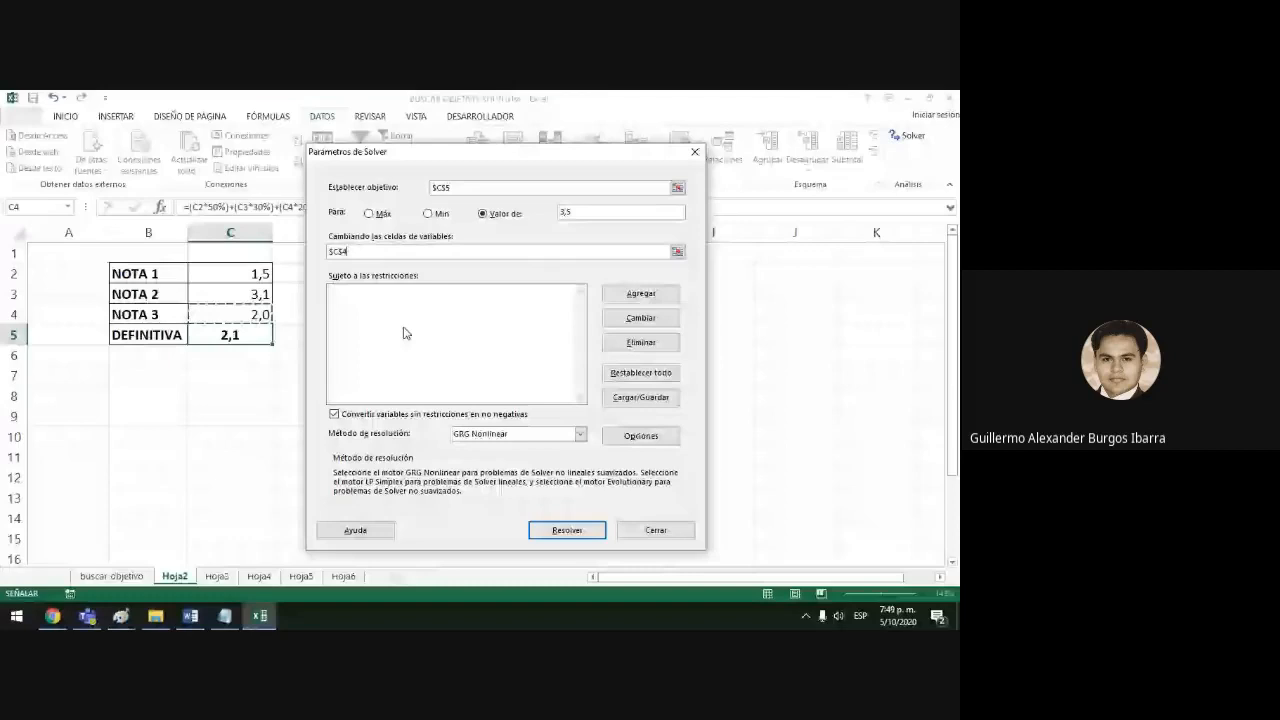
Add a Solver constraint requiring the grades in C2:C5 to be greater than or equal to 0.
left_click(640, 294)
left_click_drag(571, 303, 757, 268)
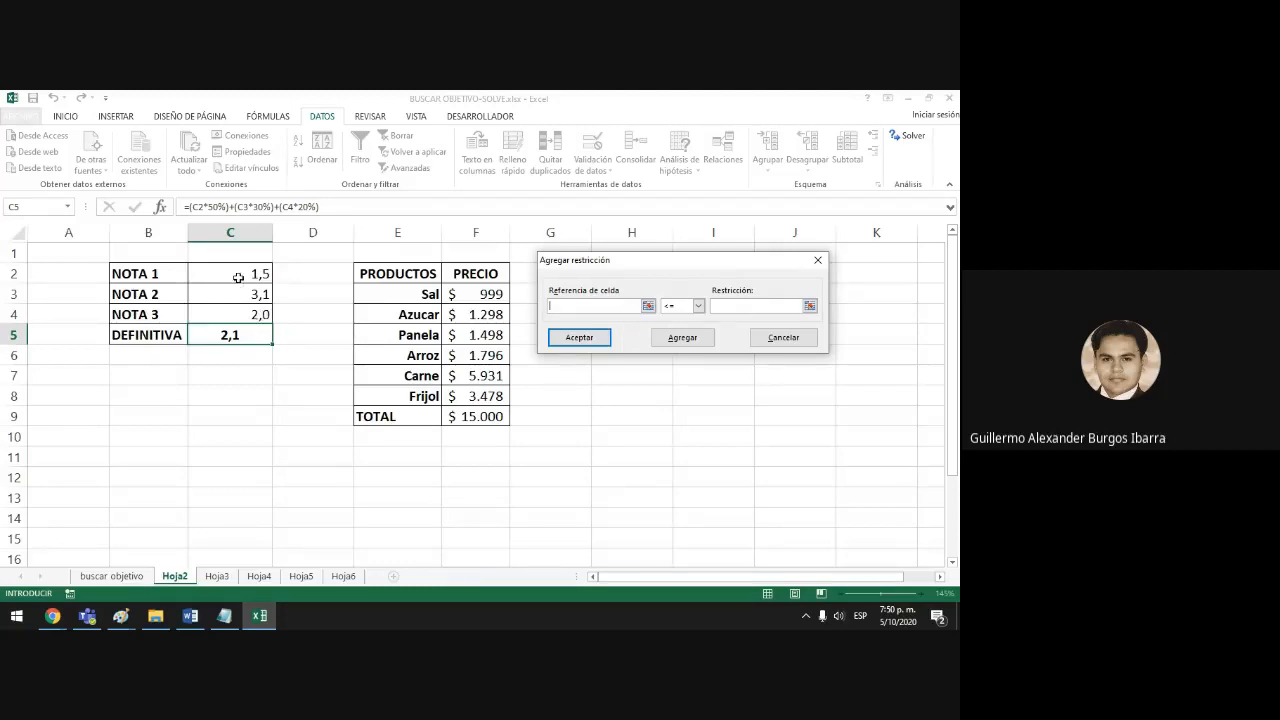
left_click_drag(236, 273, 232, 330)
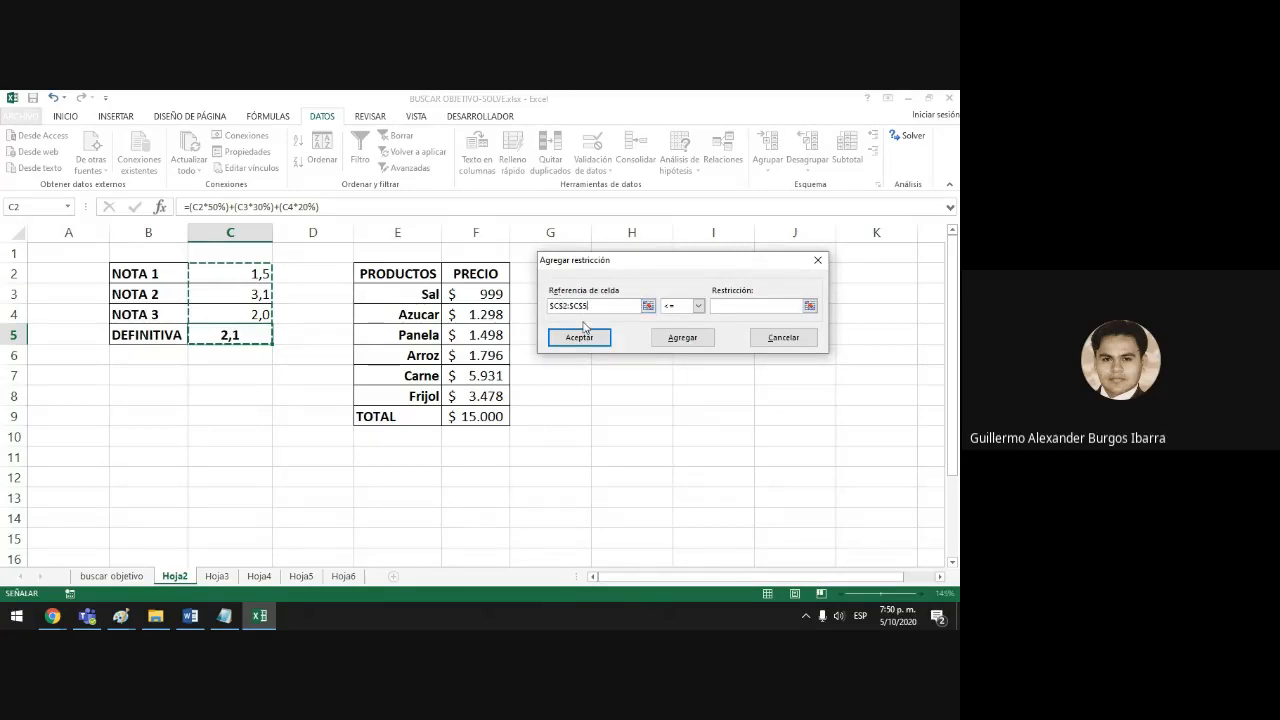
left_click(697, 306)
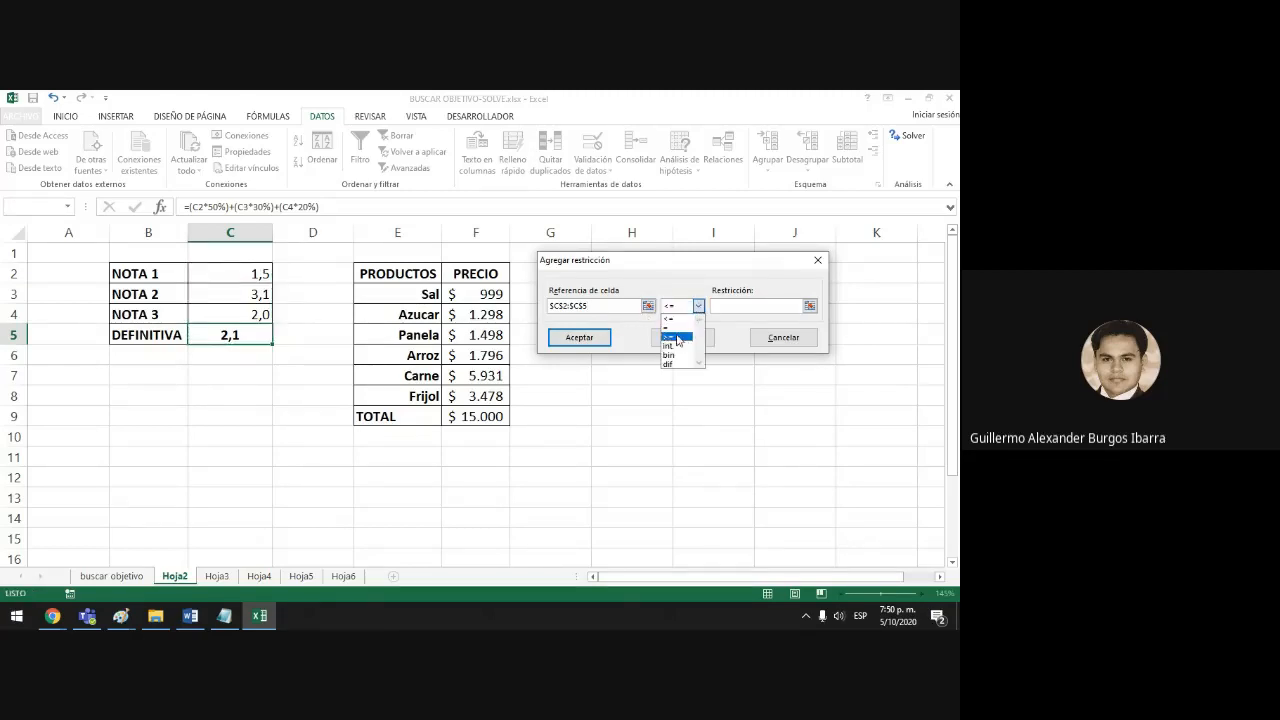
left_click(677, 338)
left_click(743, 305)
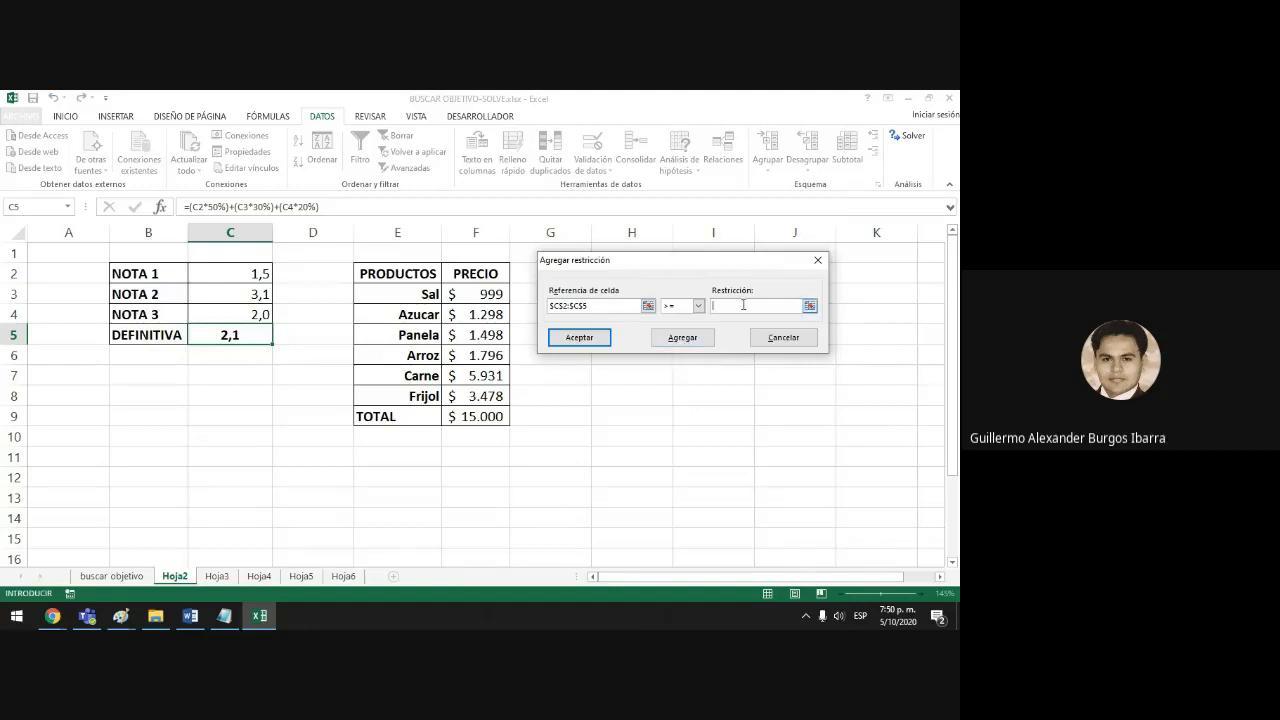
type("0")
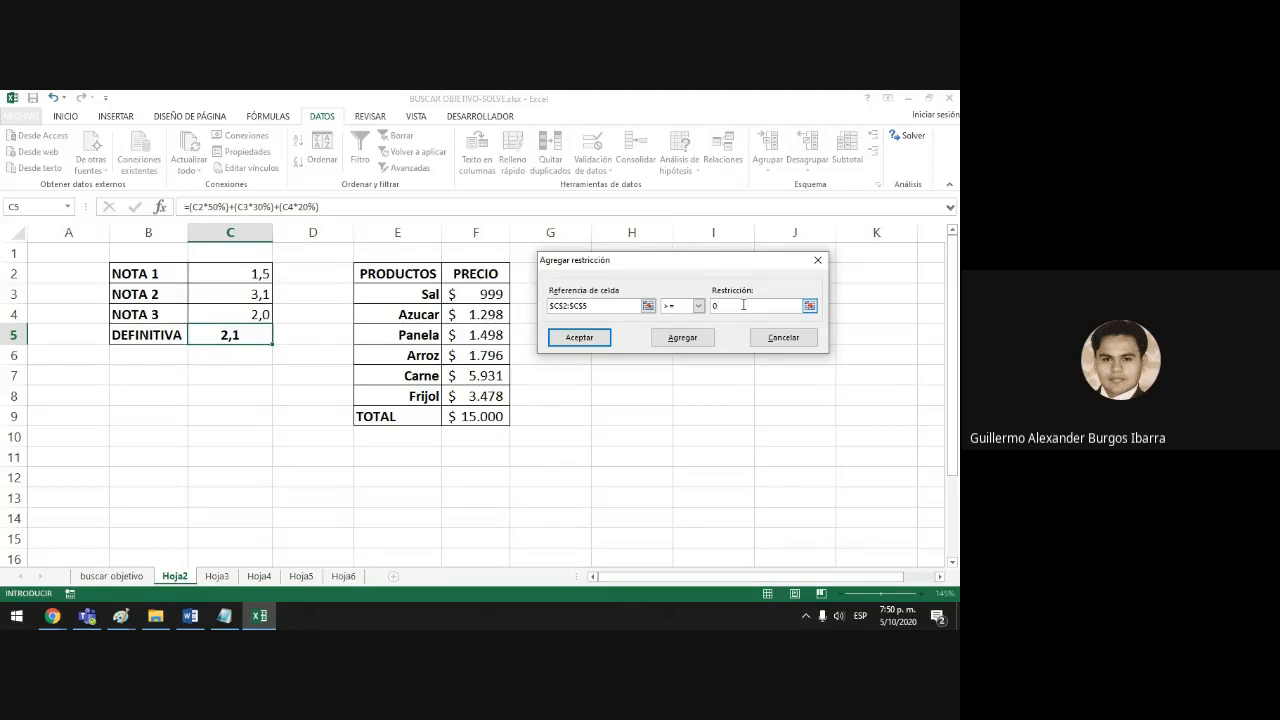
left_click(692, 341)
Add a second Solver constraint limiting C2:C5 to less than or equal to 5 and return to the Solver parameters.
left_click(235, 273)
left_click_drag(235, 273, 241, 333)
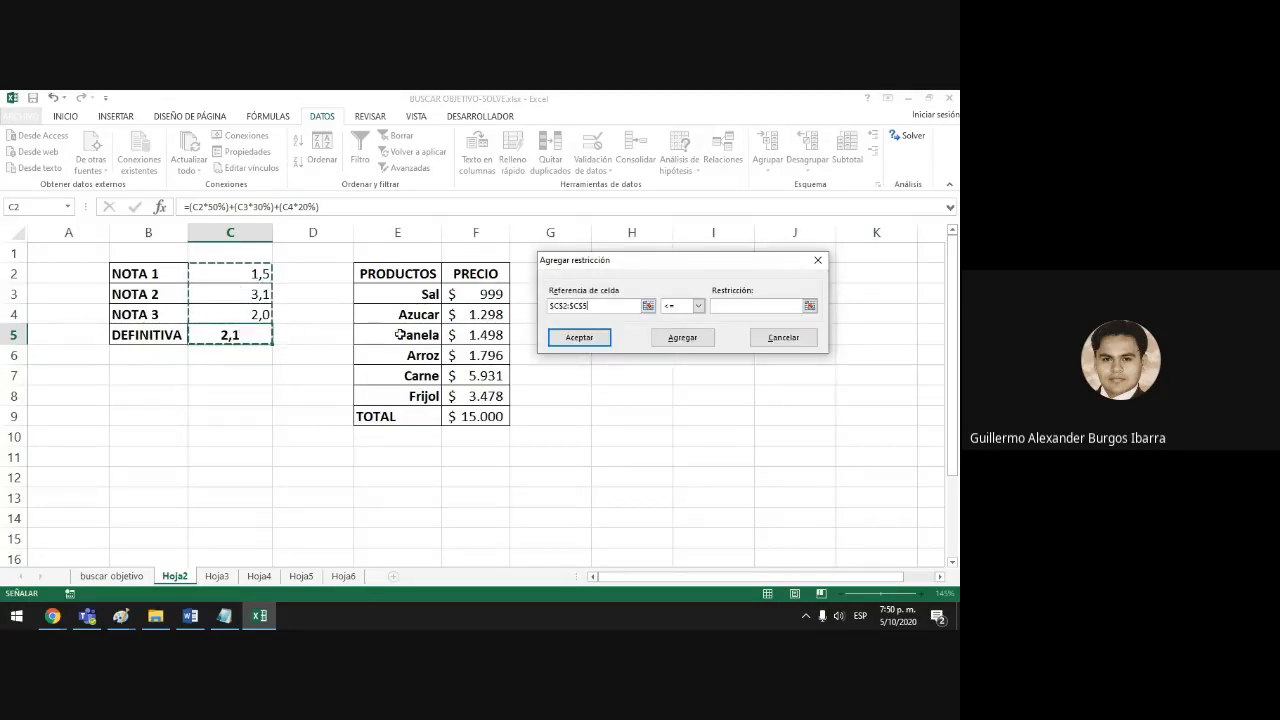
left_click(733, 305)
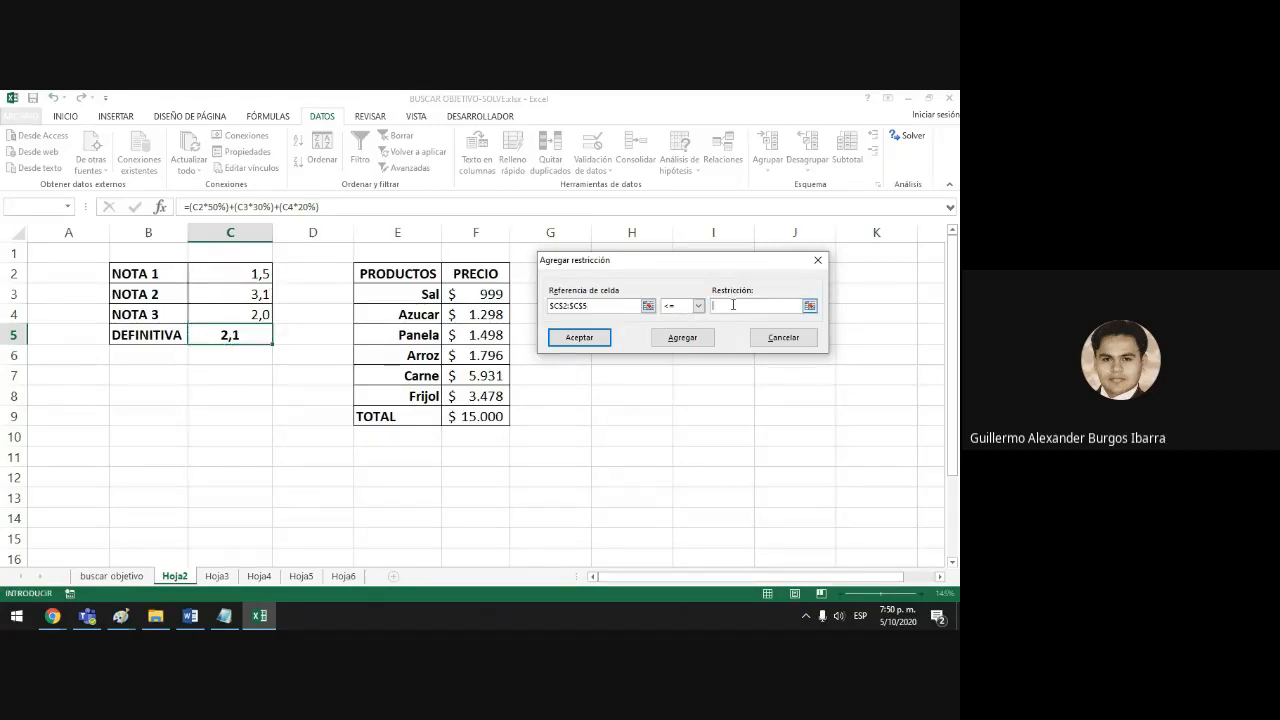
type("5")
left_click(578, 338)
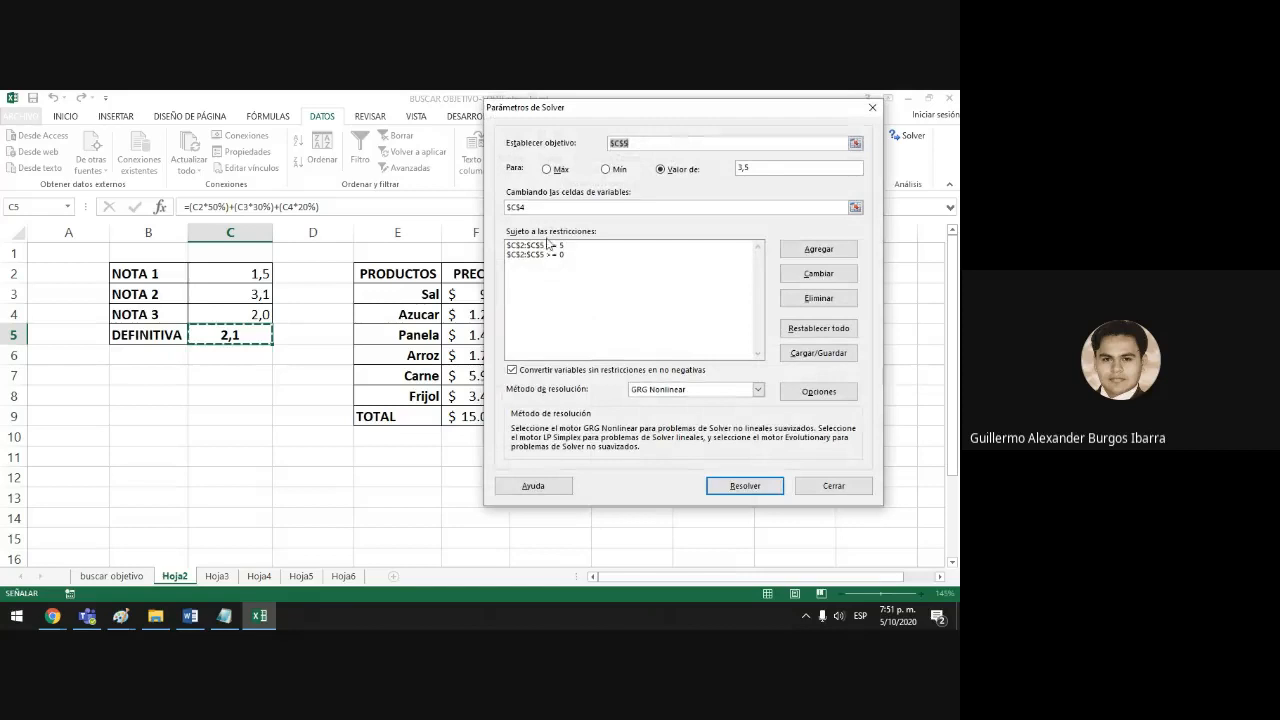
Check both grade constraints, solve the model and keep the Solver solution.
left_click_drag(587, 113, 540, 116)
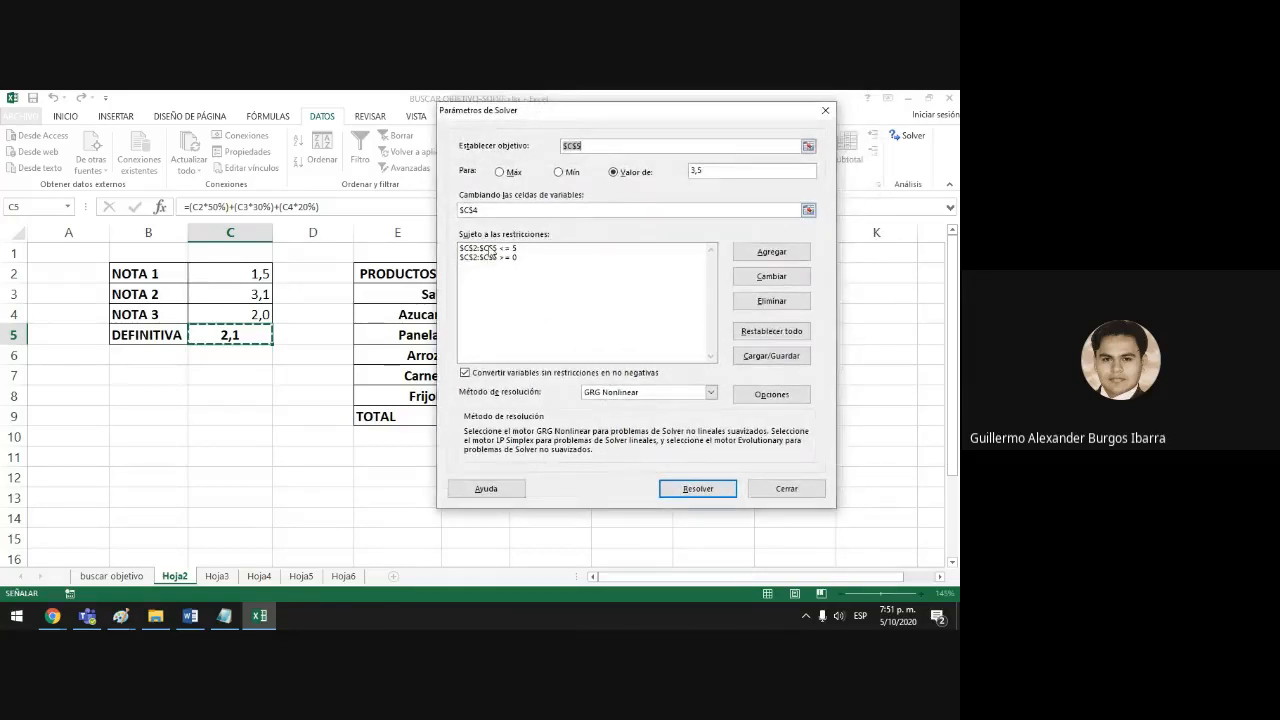
left_click(489, 250)
left_click(491, 259)
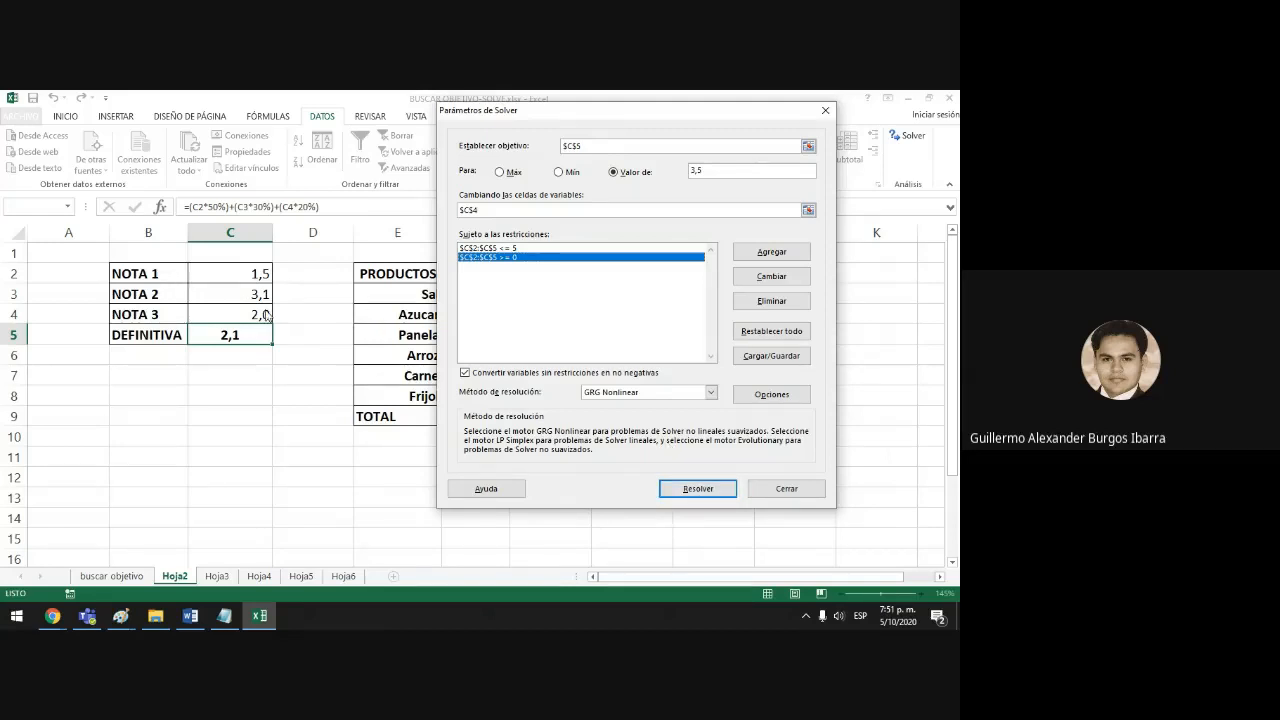
left_click(698, 489)
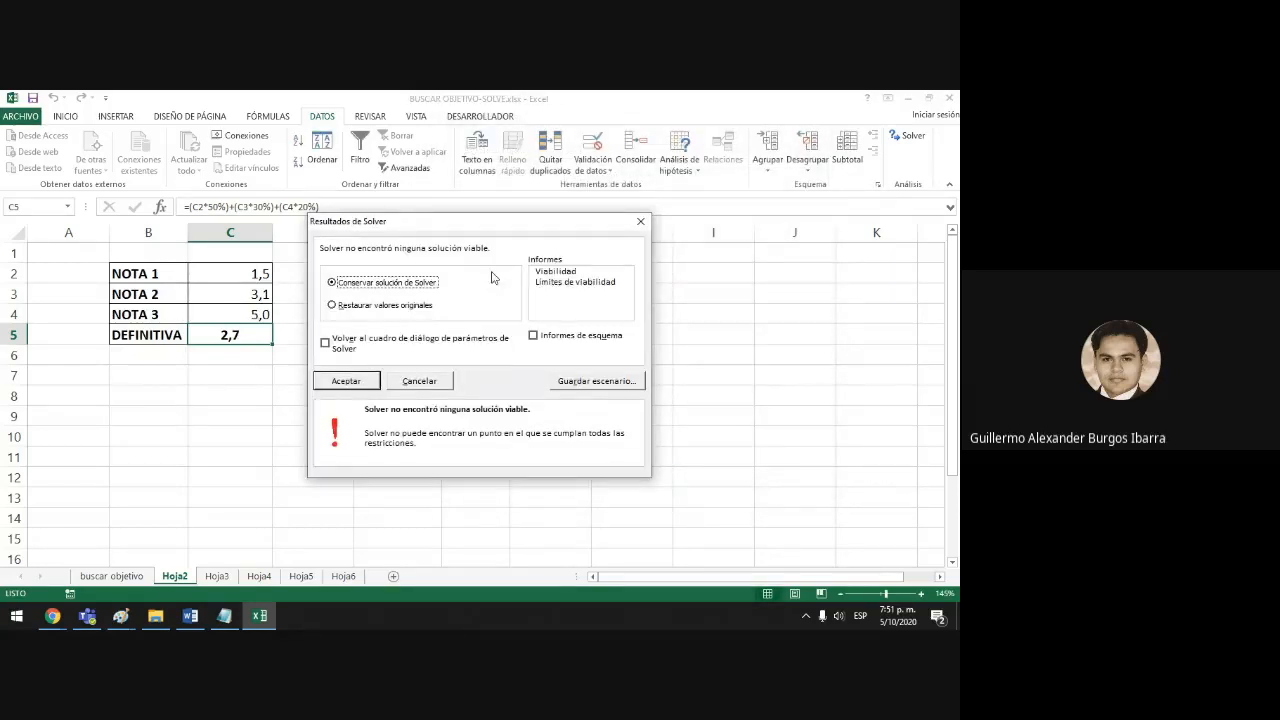
left_click_drag(462, 228, 491, 213)
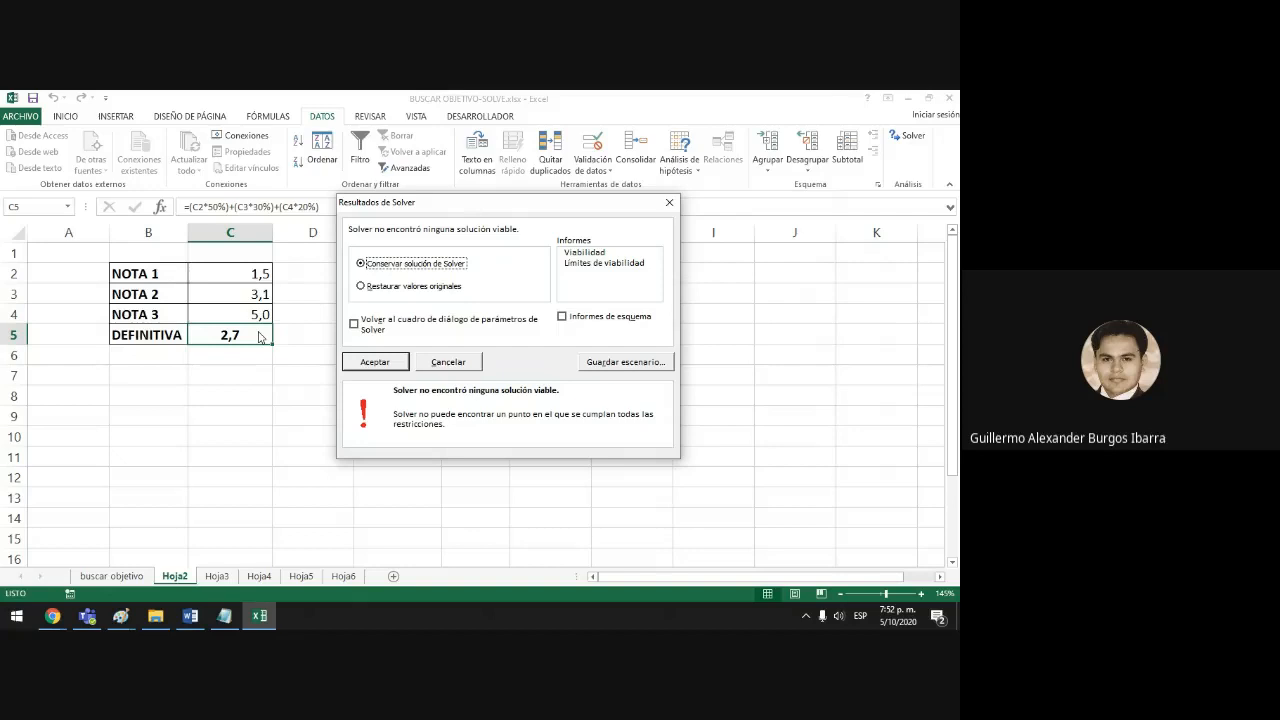
left_click(372, 361)
Compare NOTA 3 in C4 of Hoja2 with the NOTA 3 cell I4 on the buscar objetivo sheet.
left_click(244, 314)
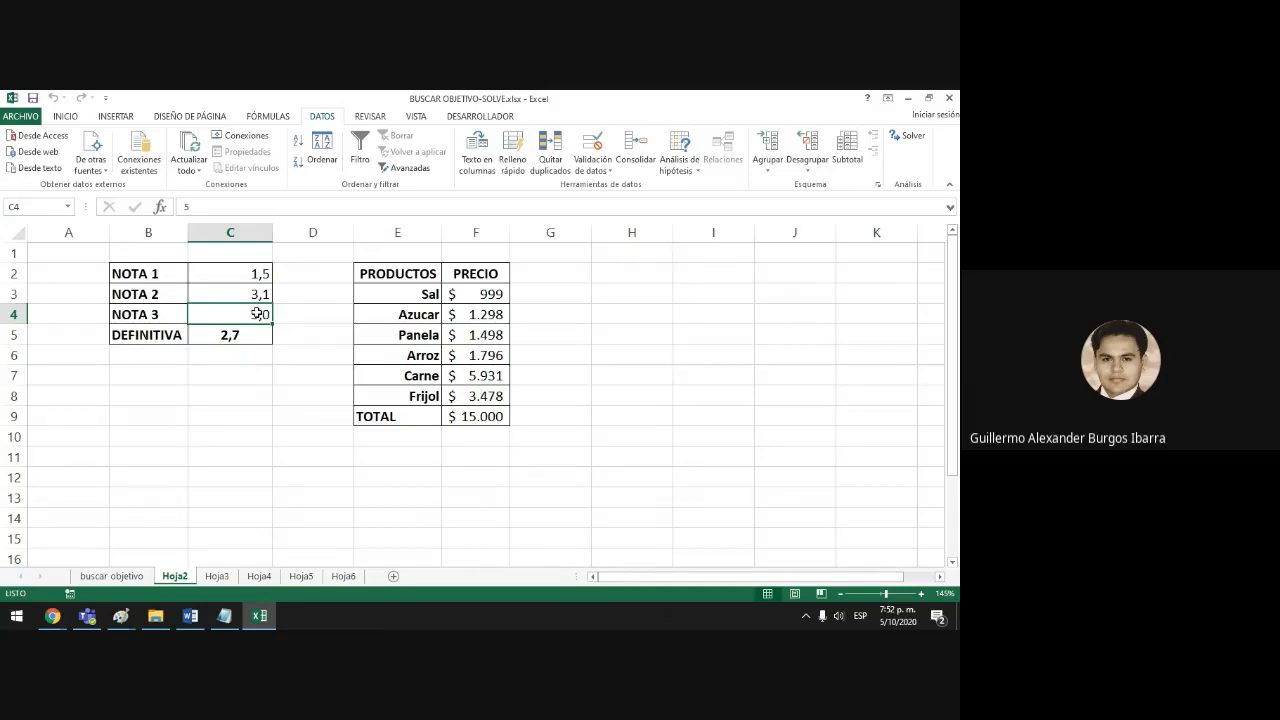
left_click(112, 577)
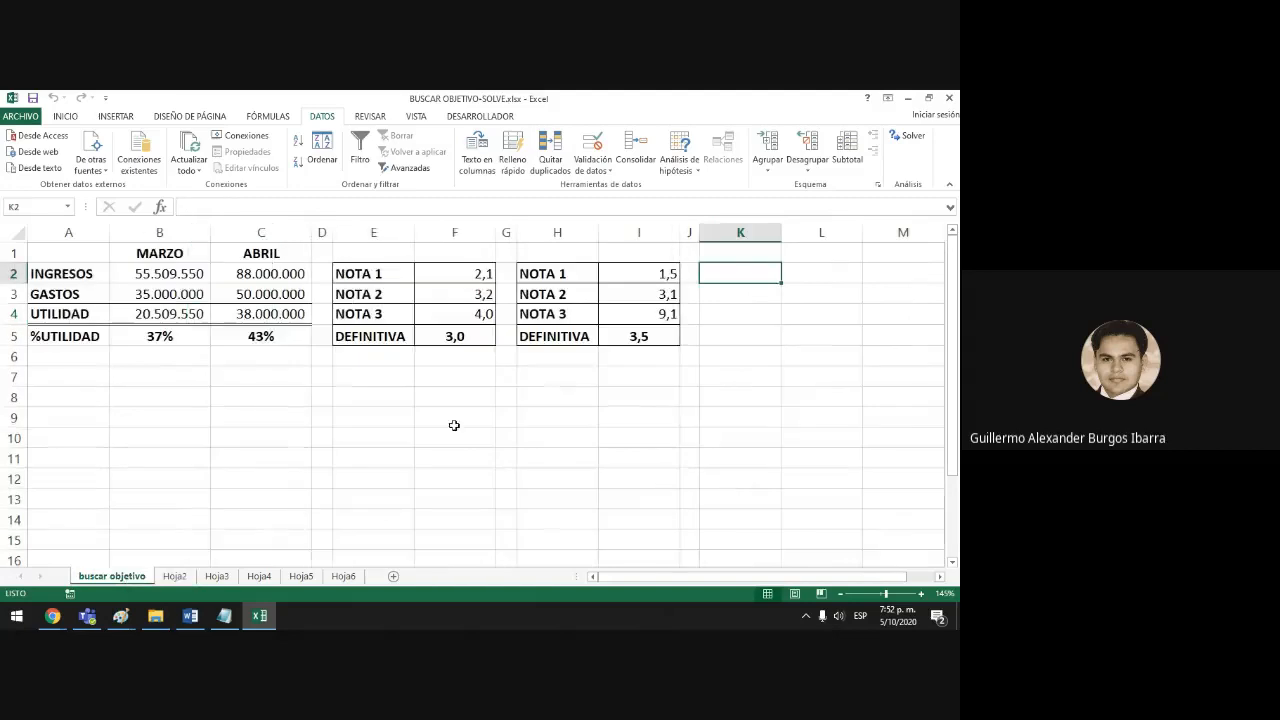
left_click(667, 312)
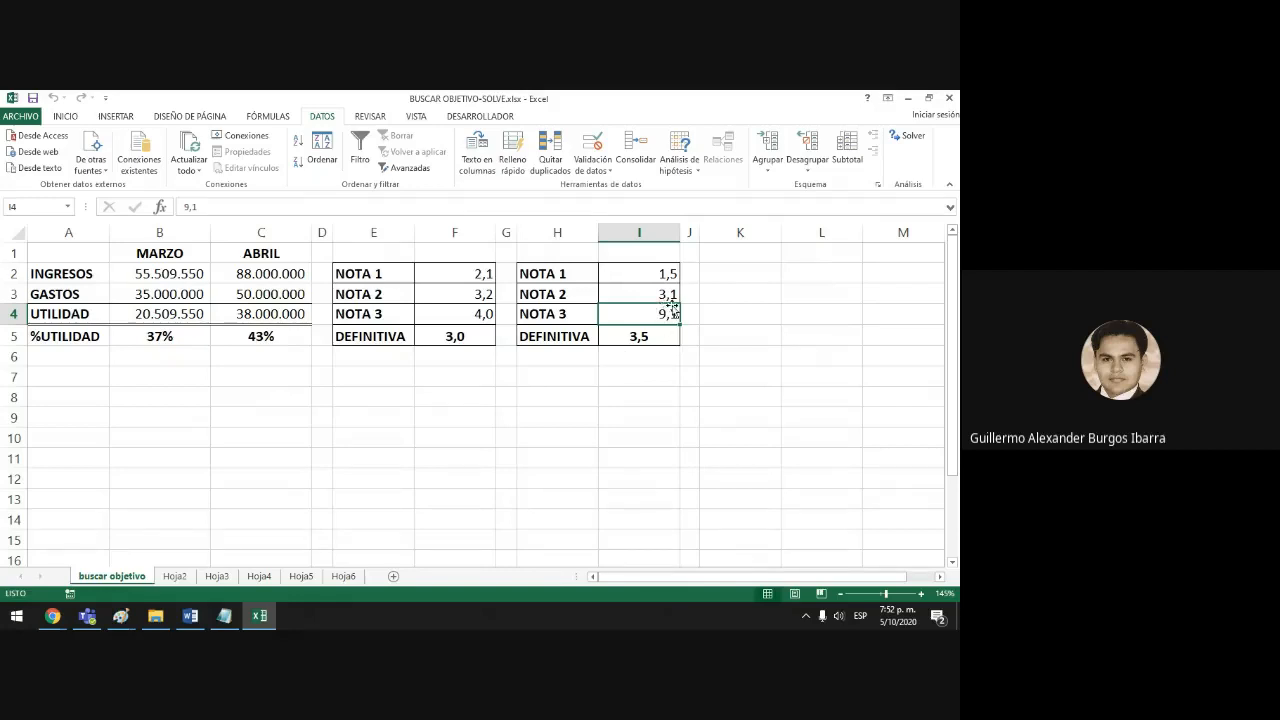
left_click(175, 576)
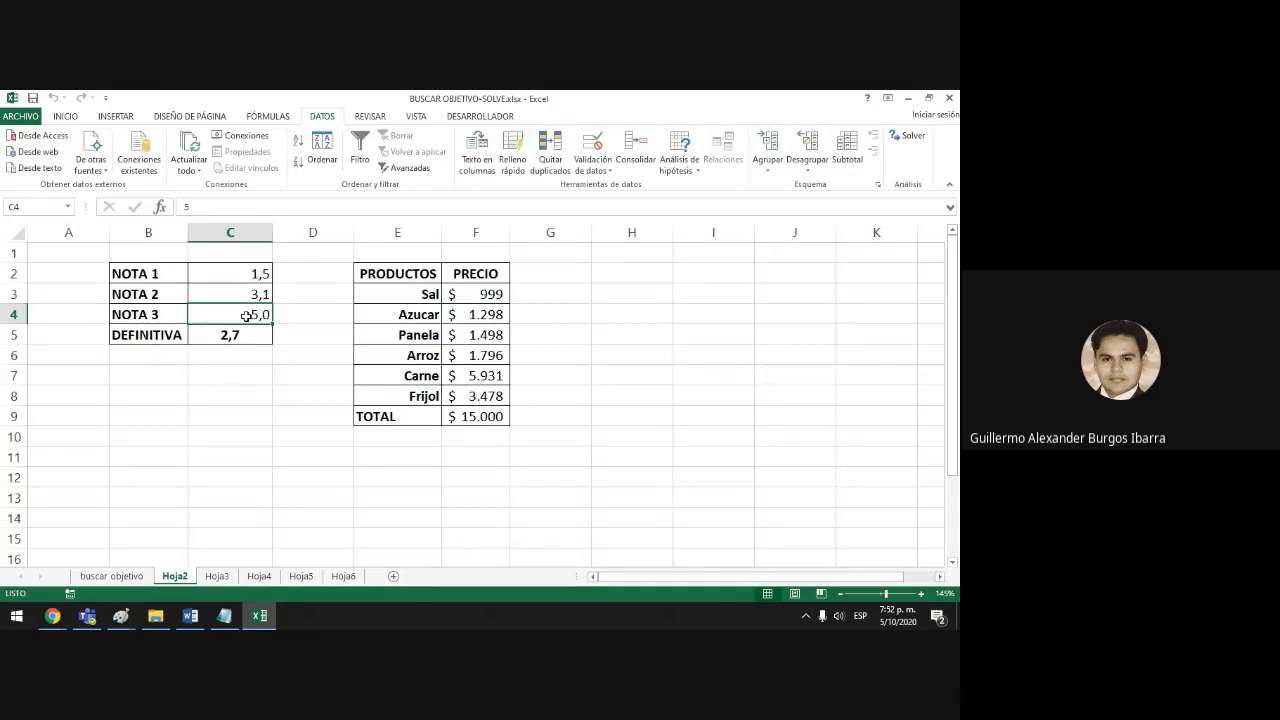
left_click(223, 353)
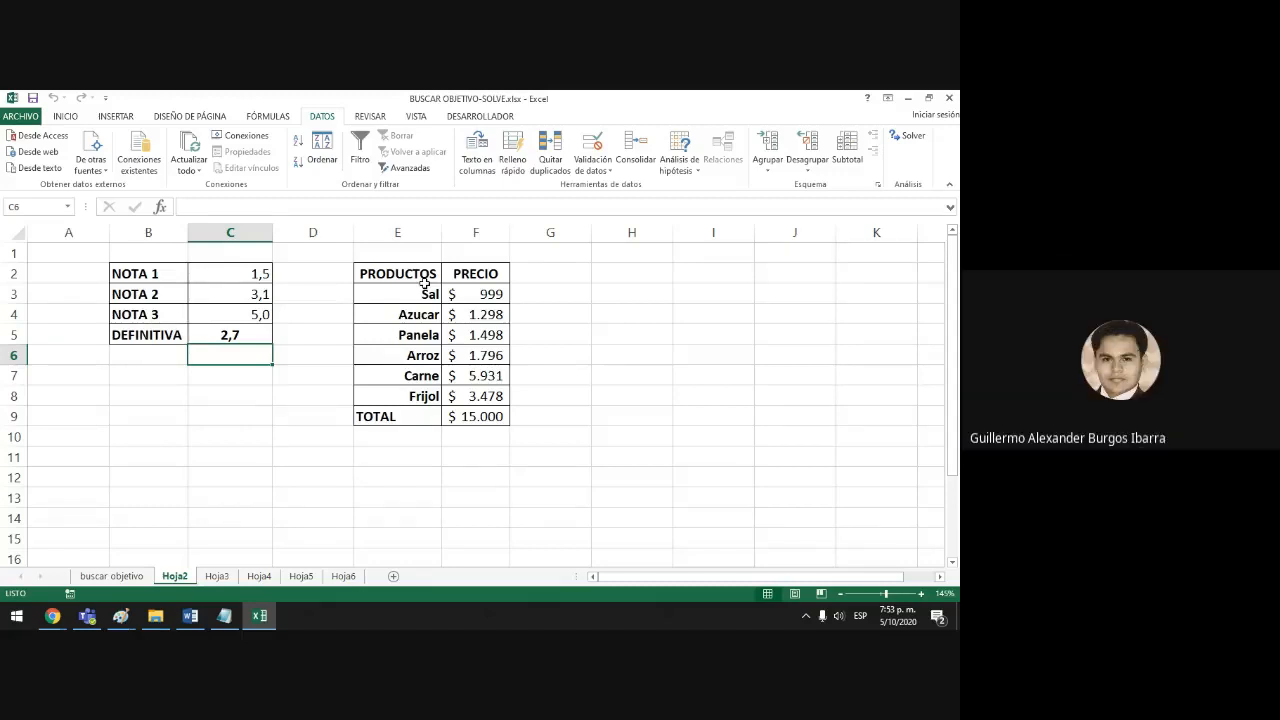
Insert a blank worksheet directly after Hoja2.
left_click(222, 577)
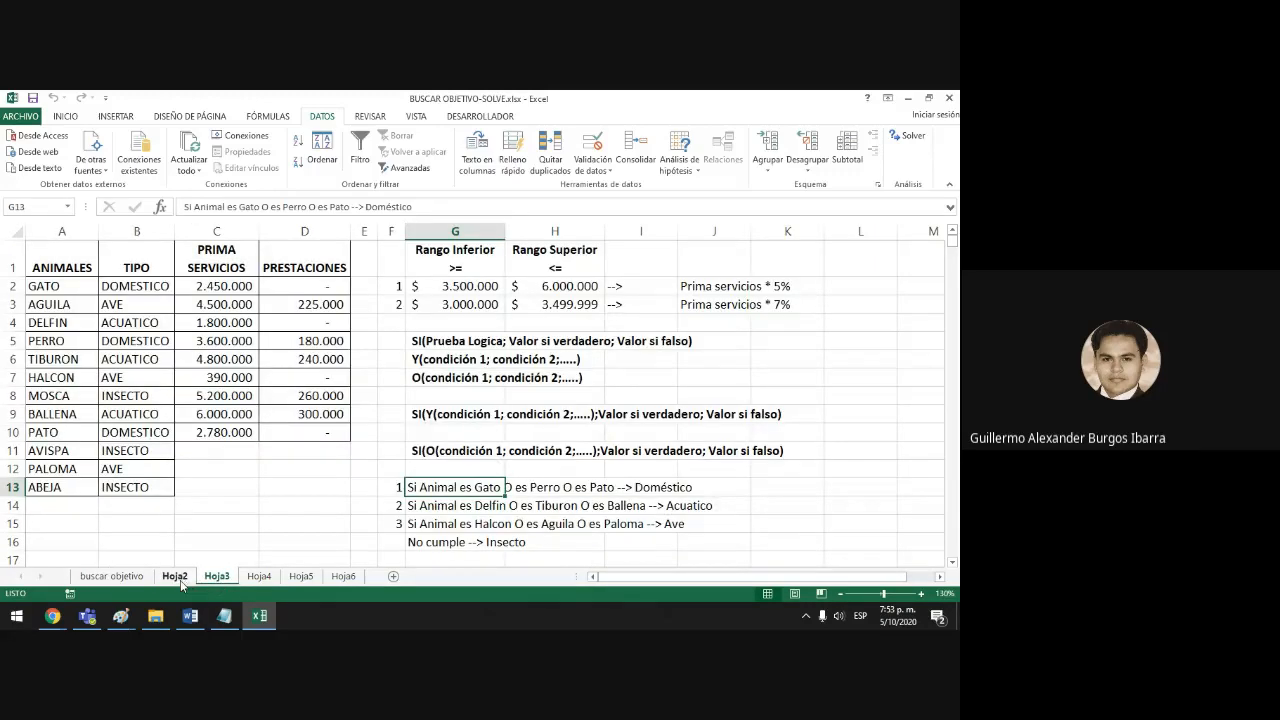
left_click(177, 577)
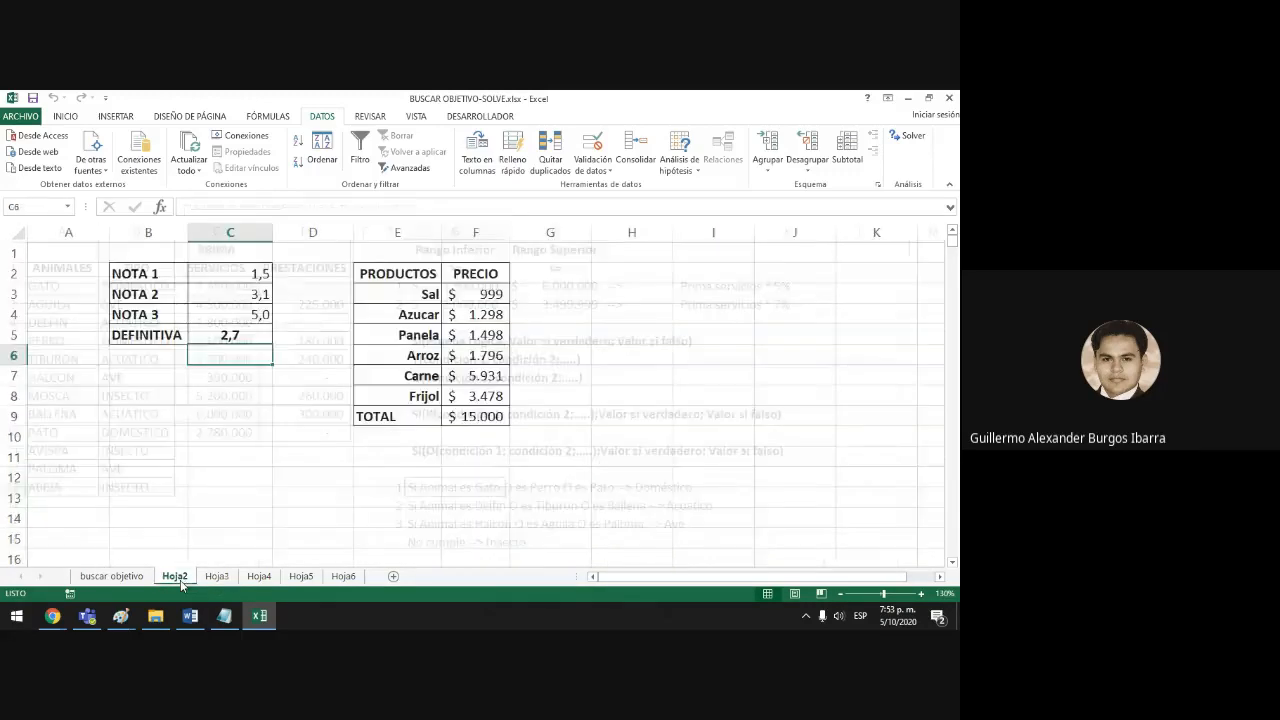
left_click(395, 577)
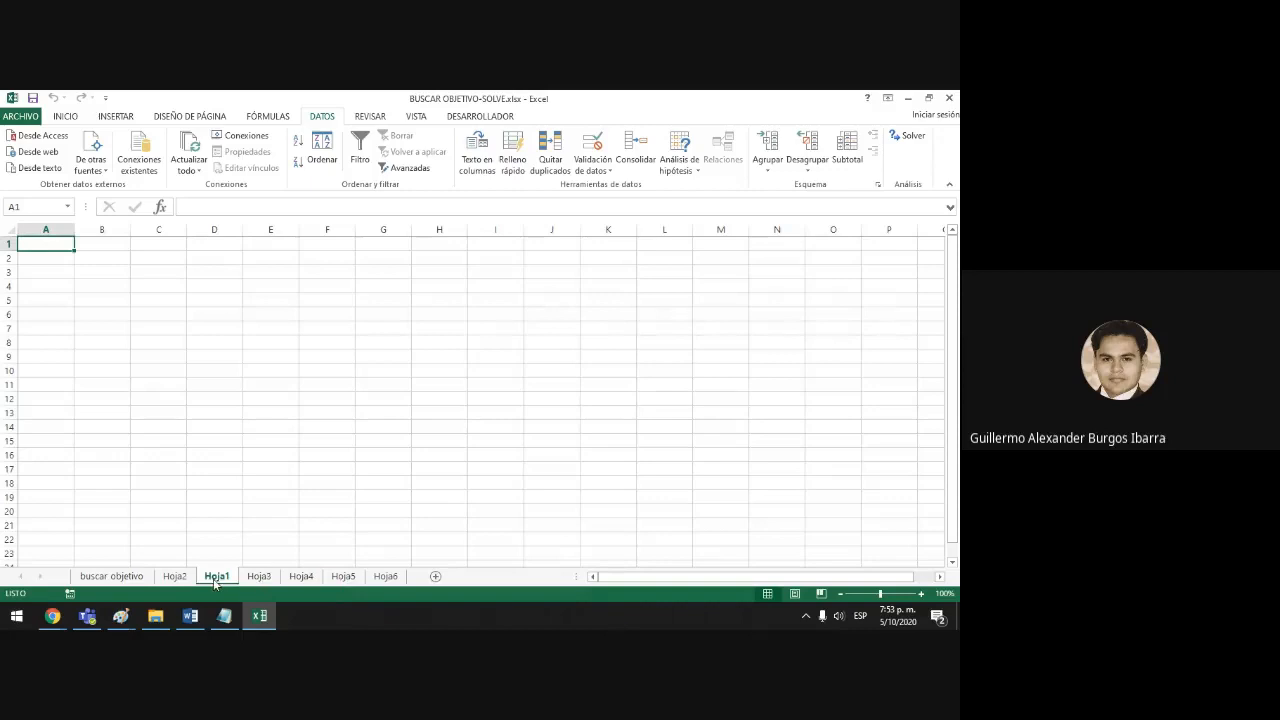
Copy the PRODUCTOS and PRECIO table in E2:F9 of Hoja2 to cell E2 of the blank sheet Hoja1.
left_click(175, 577)
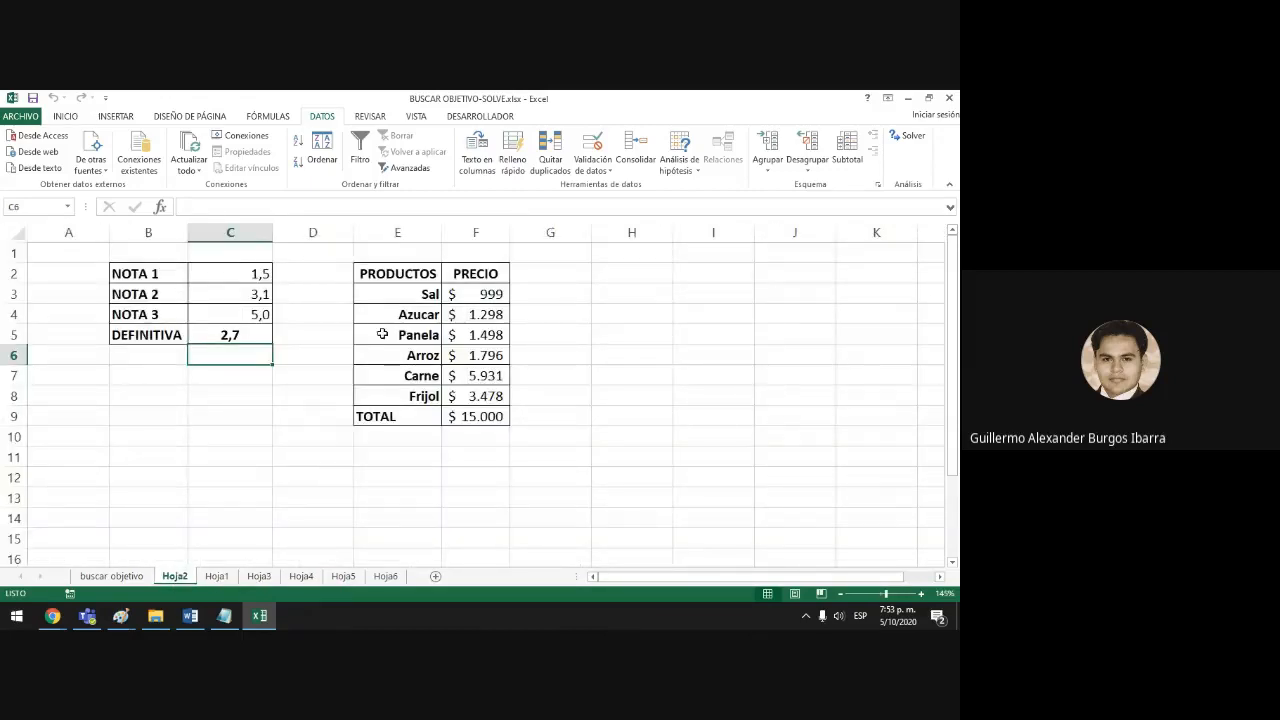
left_click(424, 271)
left_click_drag(424, 271, 476, 418)
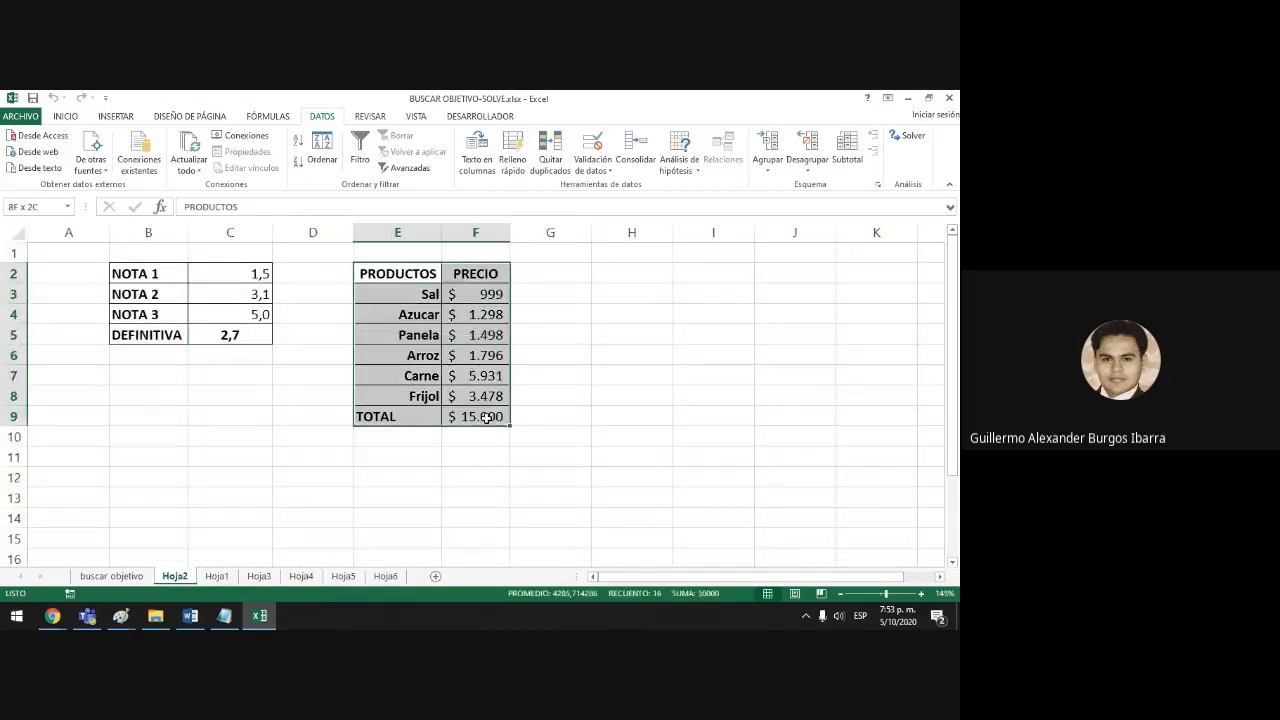
key("ctrl+c")
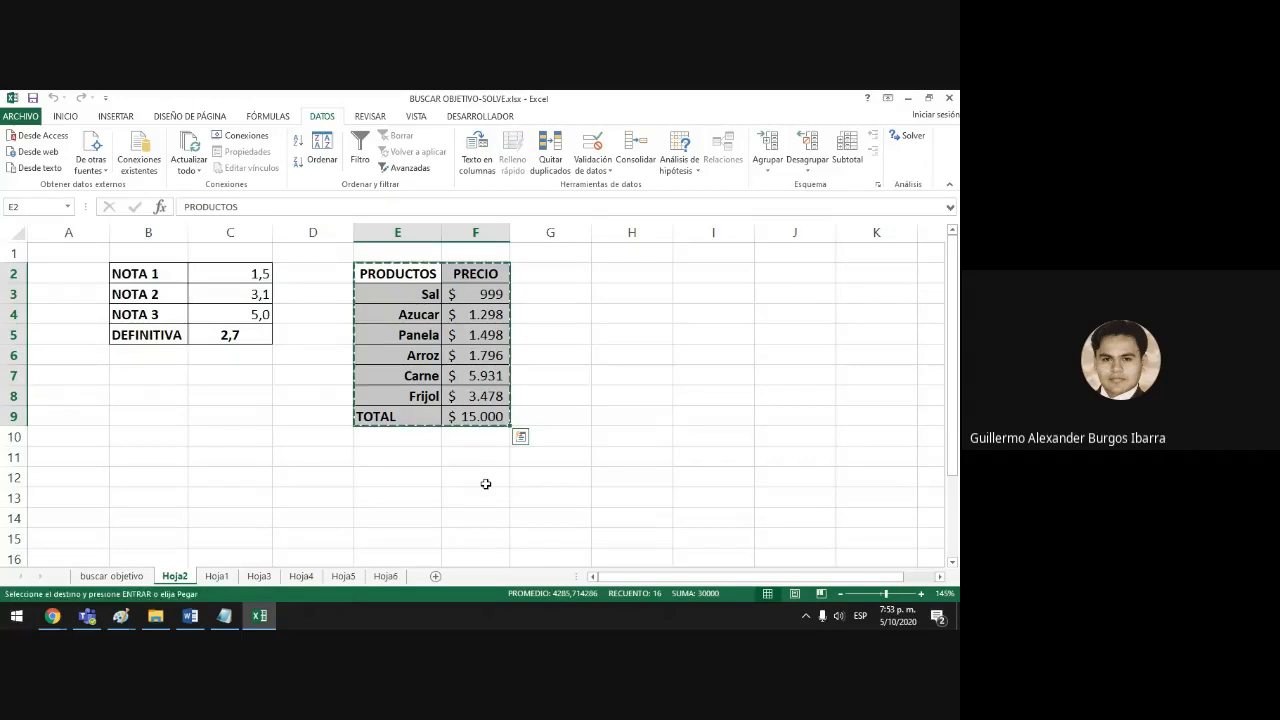
left_click(216, 577)
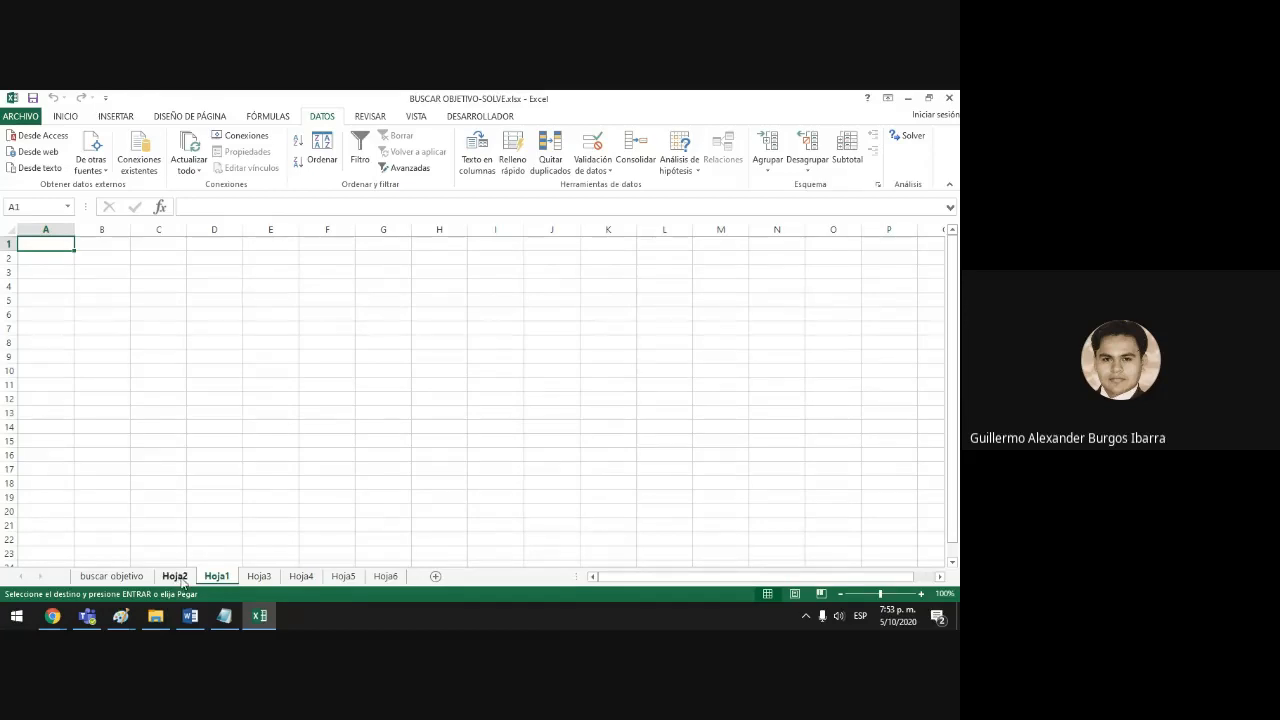
left_click(180, 577)
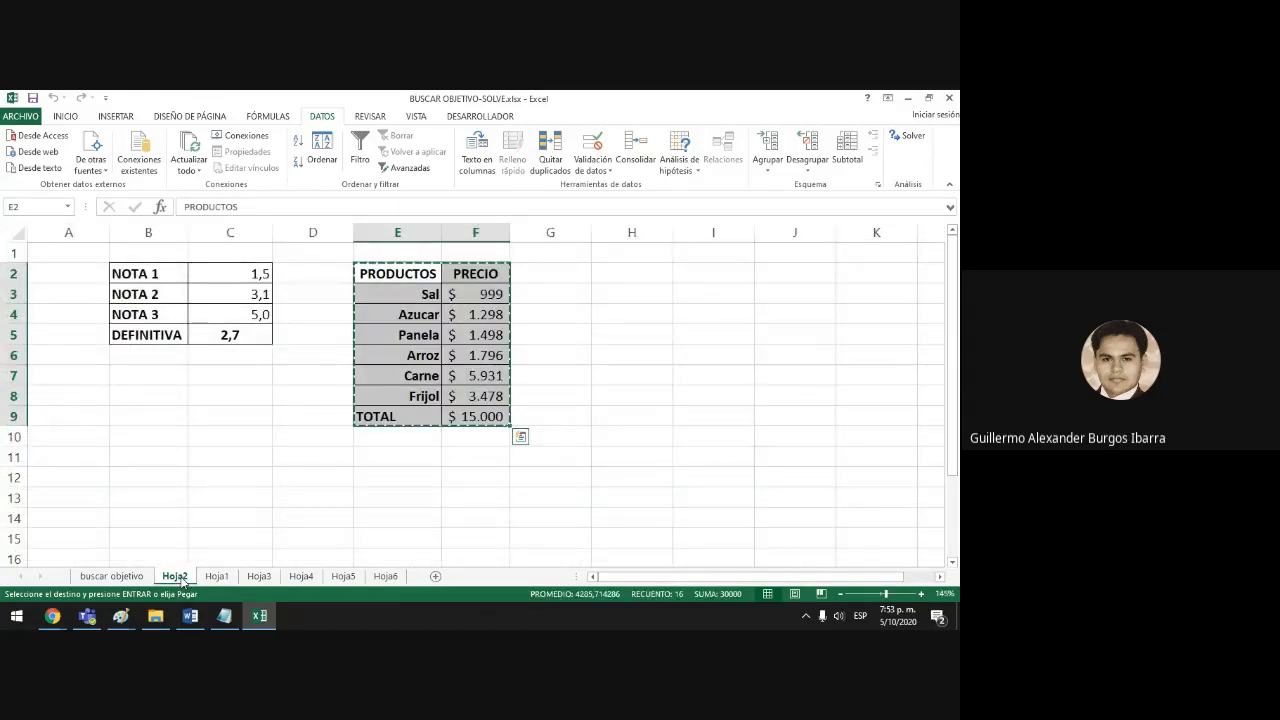
left_click(214, 578)
left_click(168, 584)
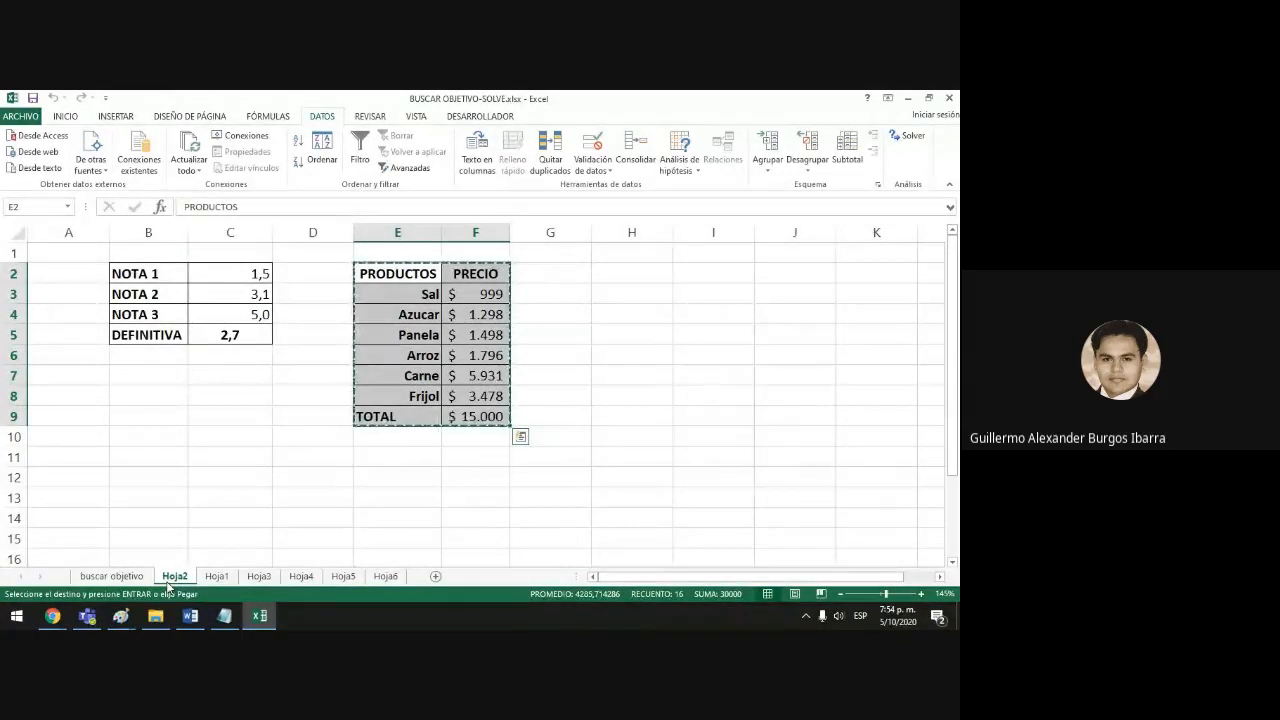
left_click(216, 576)
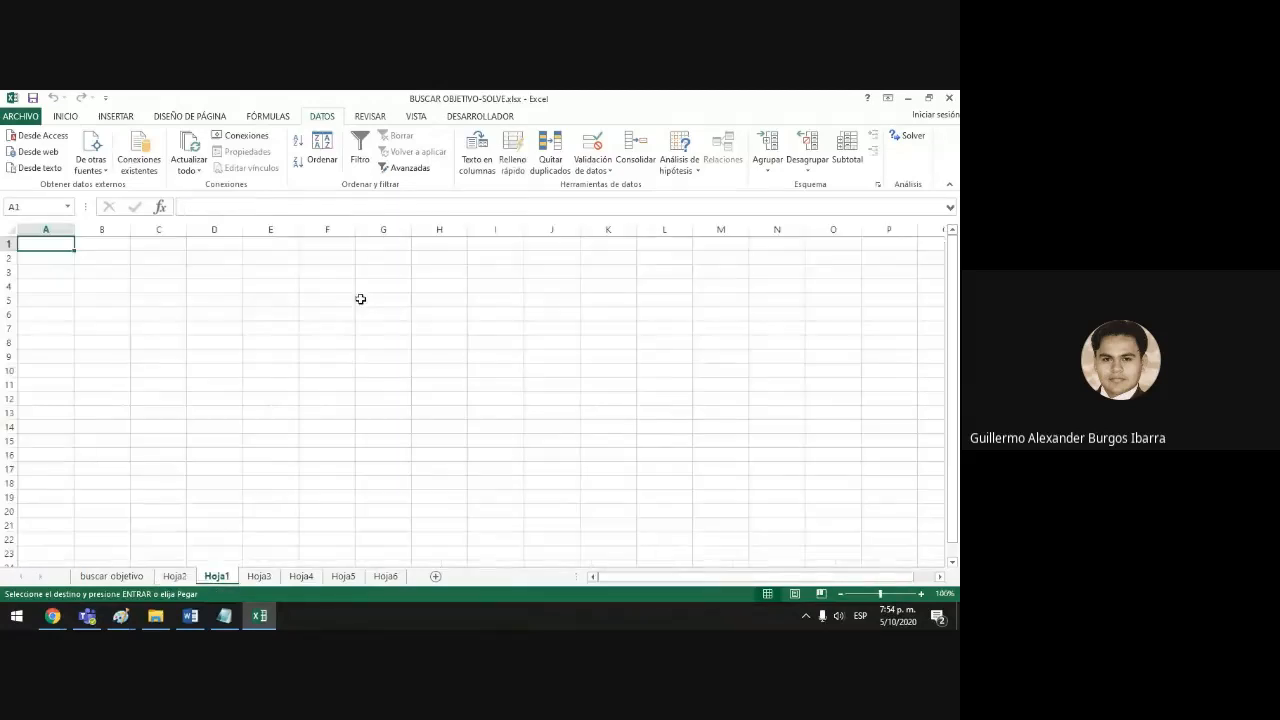
left_click(270, 256)
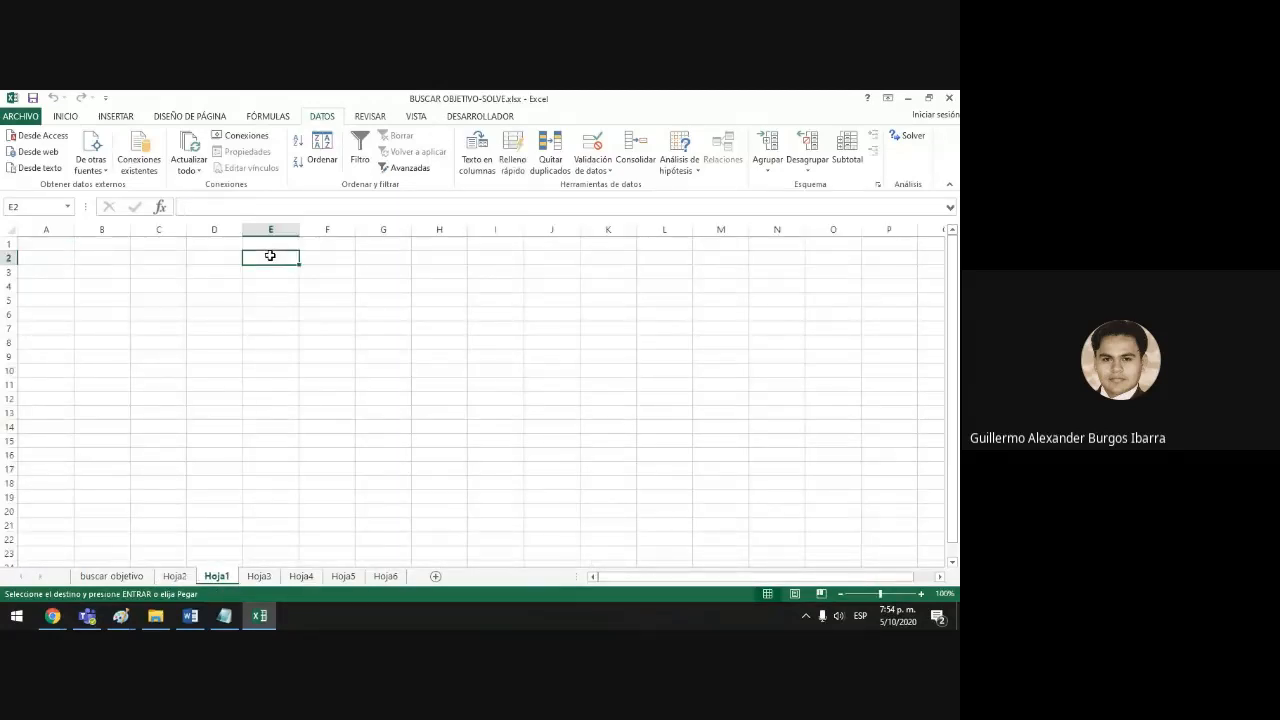
key("ctrl+v")
left_click(395, 410)
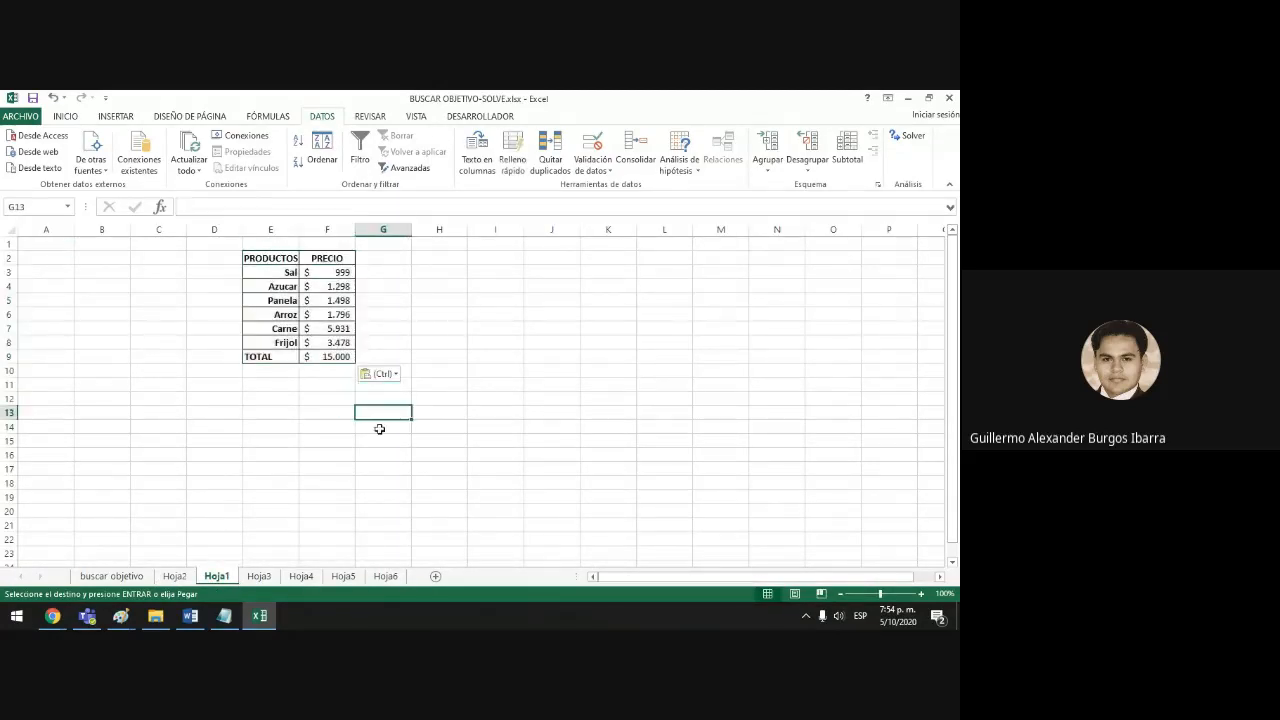
Examine the price cells F3:F8 and the TOTAL formula in F9 of the products table on Hoja1.
scroll(342, 488, "up", 3, "ctrl")
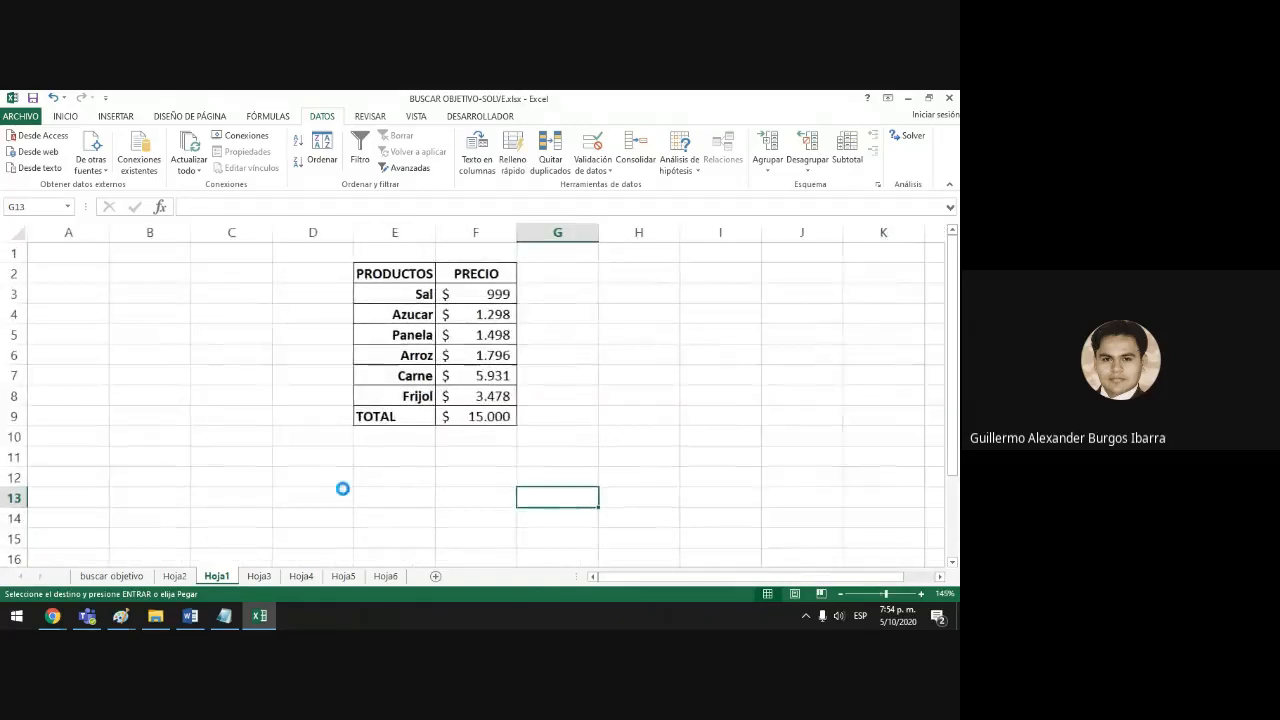
scroll(342, 488, "up", 3, "ctrl")
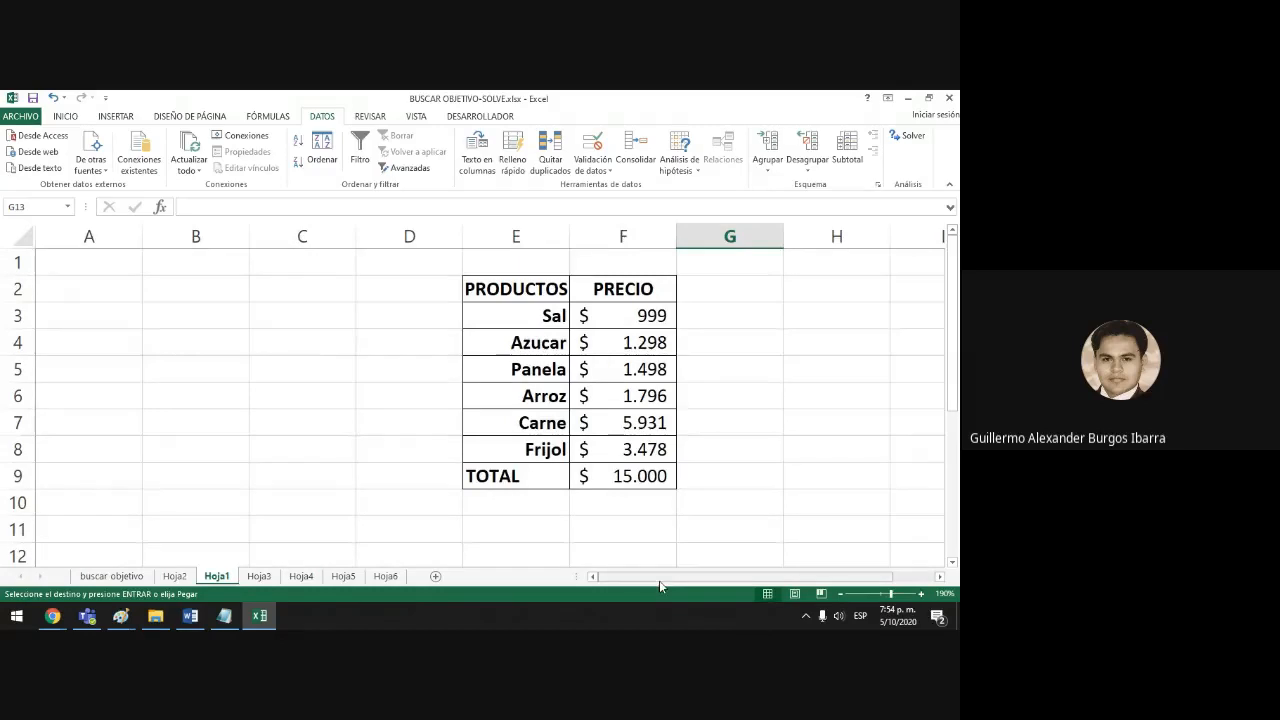
left_click_drag(659, 580, 767, 581)
left_click(538, 482)
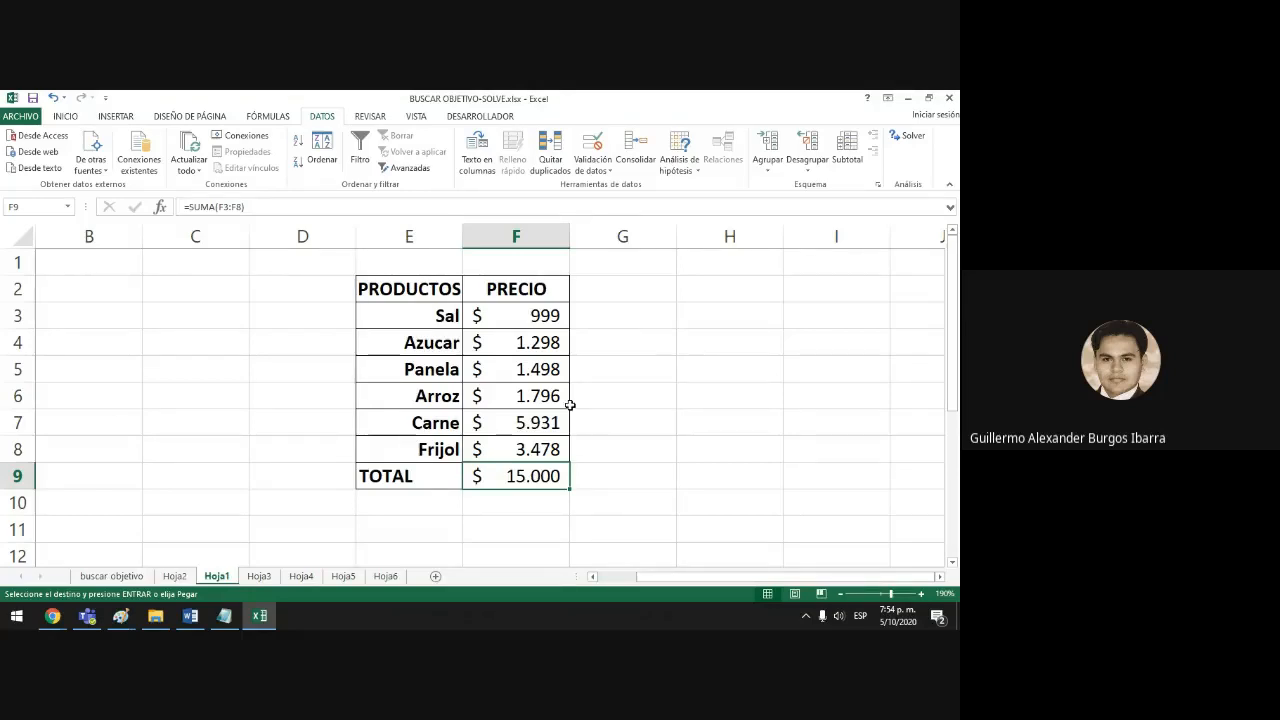
left_click(546, 316)
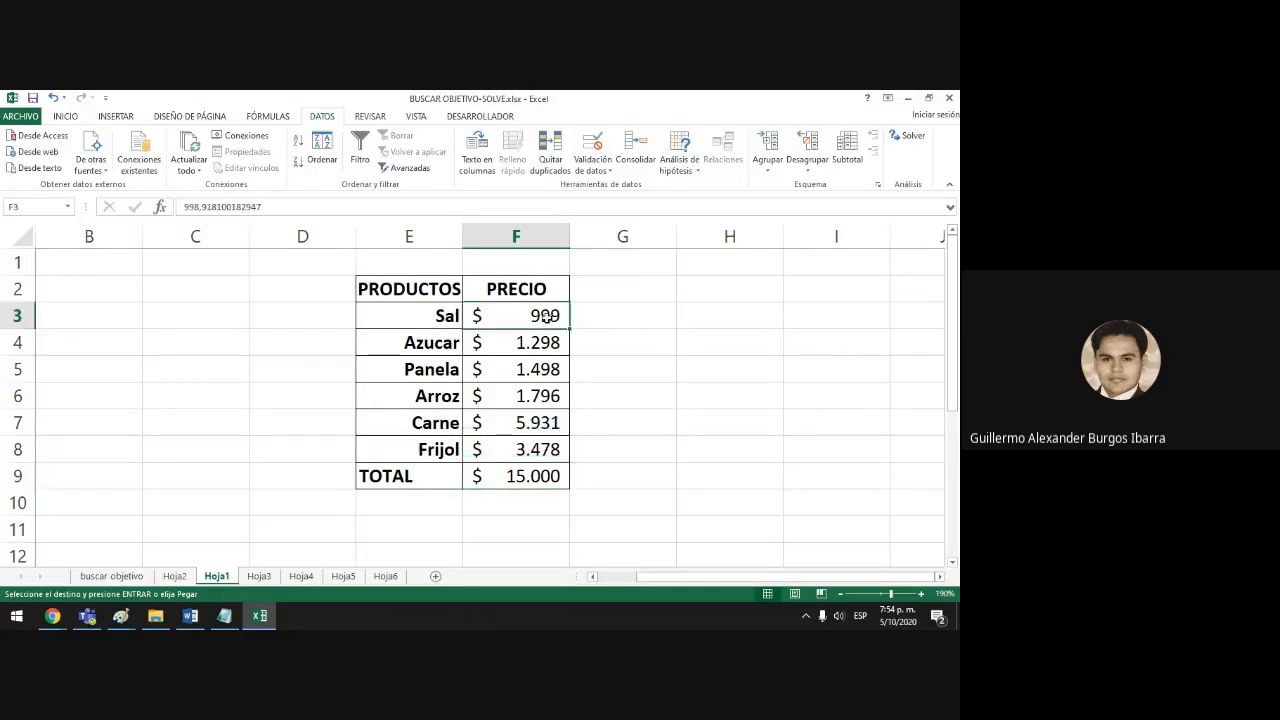
left_click(500, 342)
left_click(502, 370)
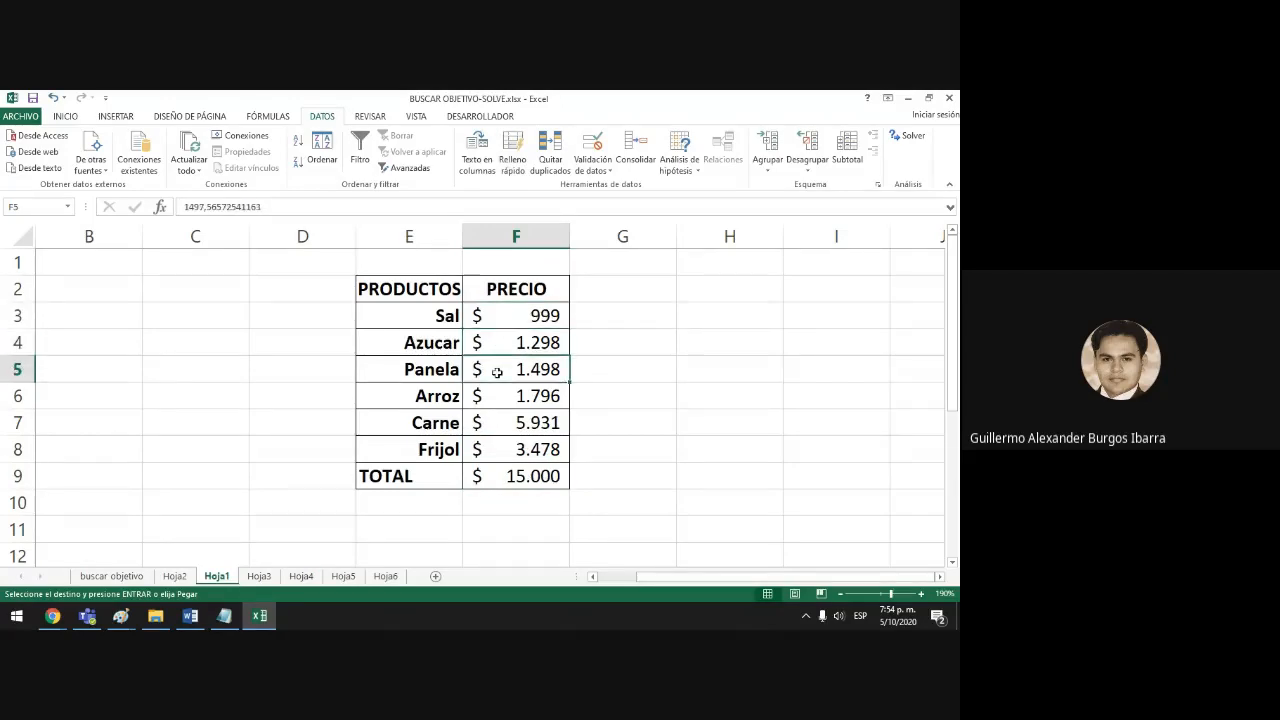
left_click(500, 400)
left_click(494, 422)
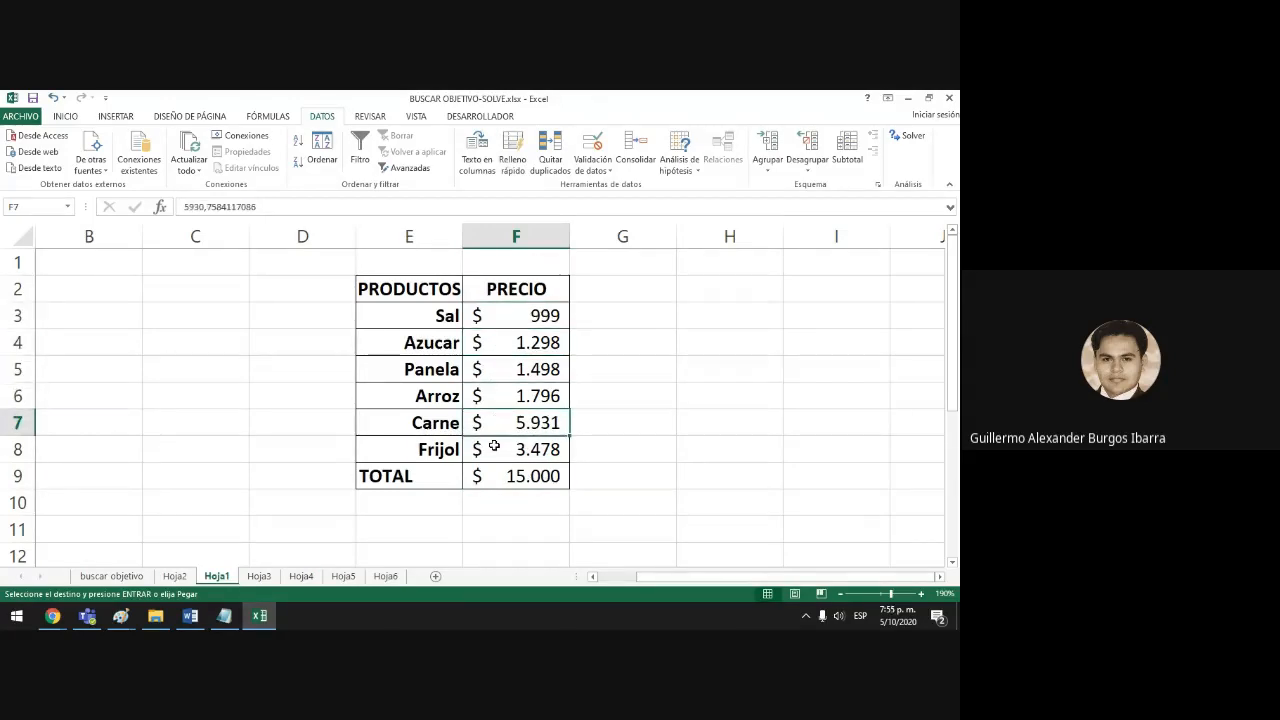
left_click(494, 446)
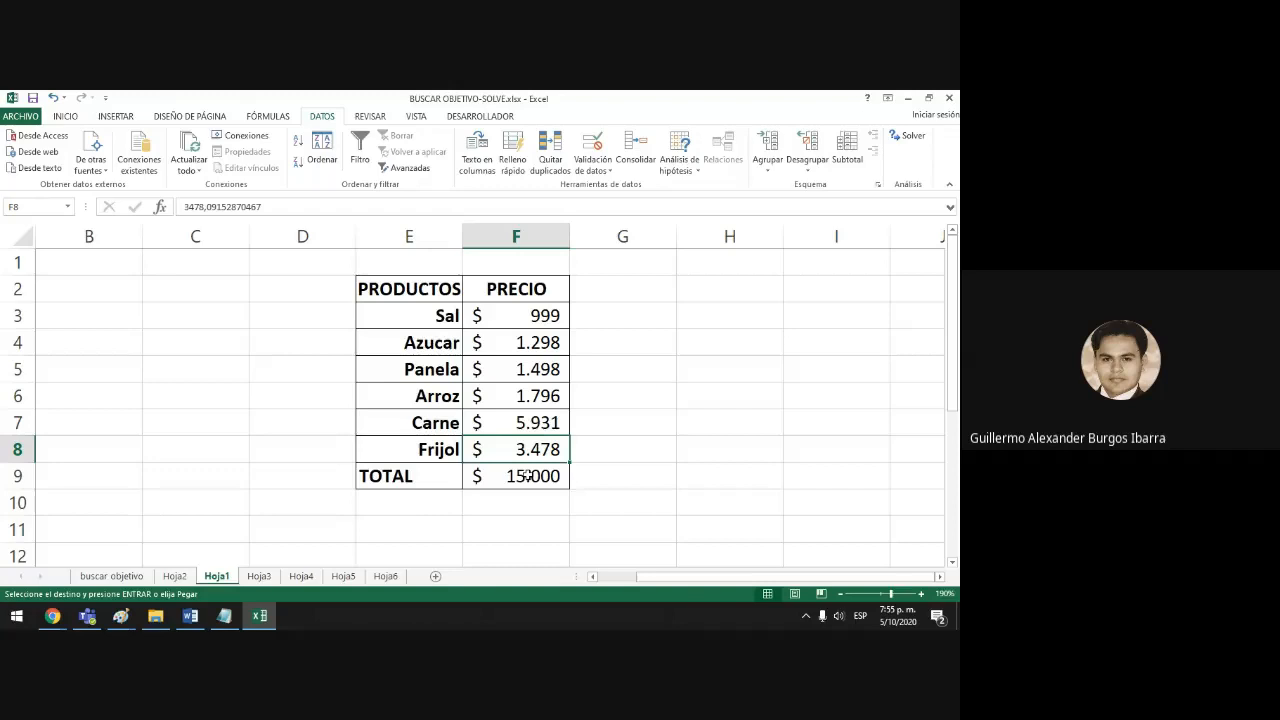
left_click(527, 476)
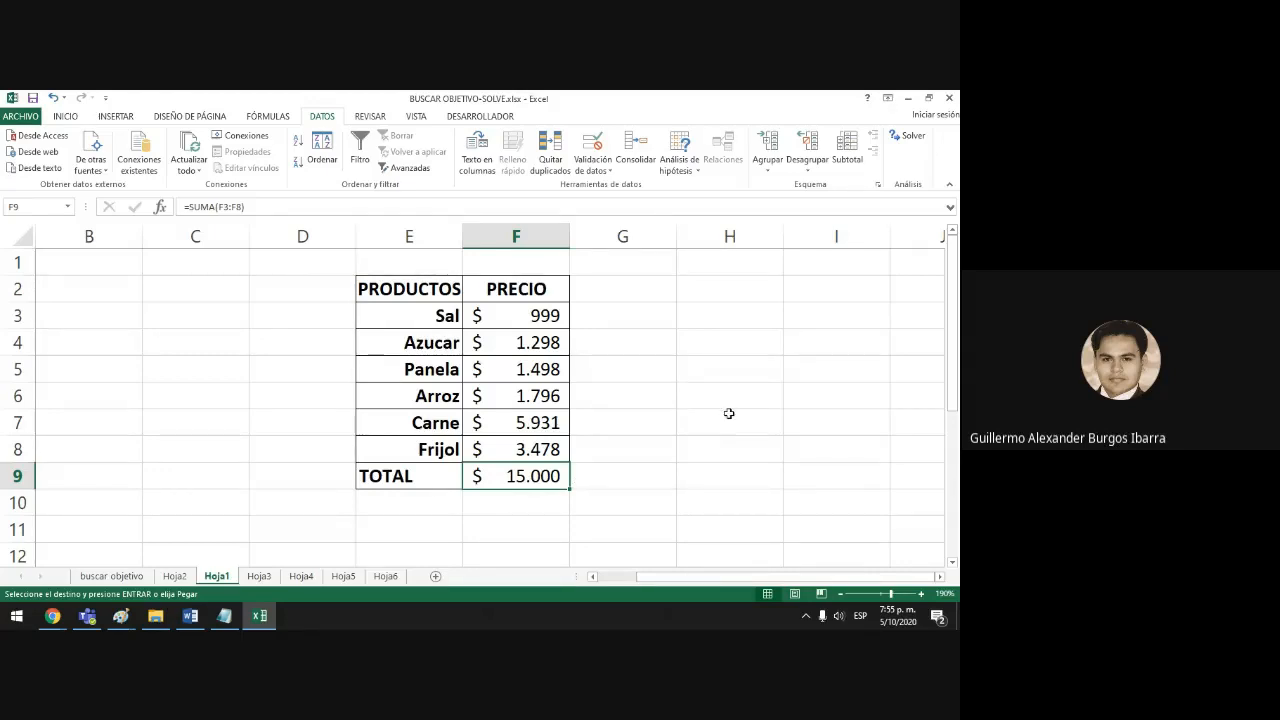
left_click(897, 140)
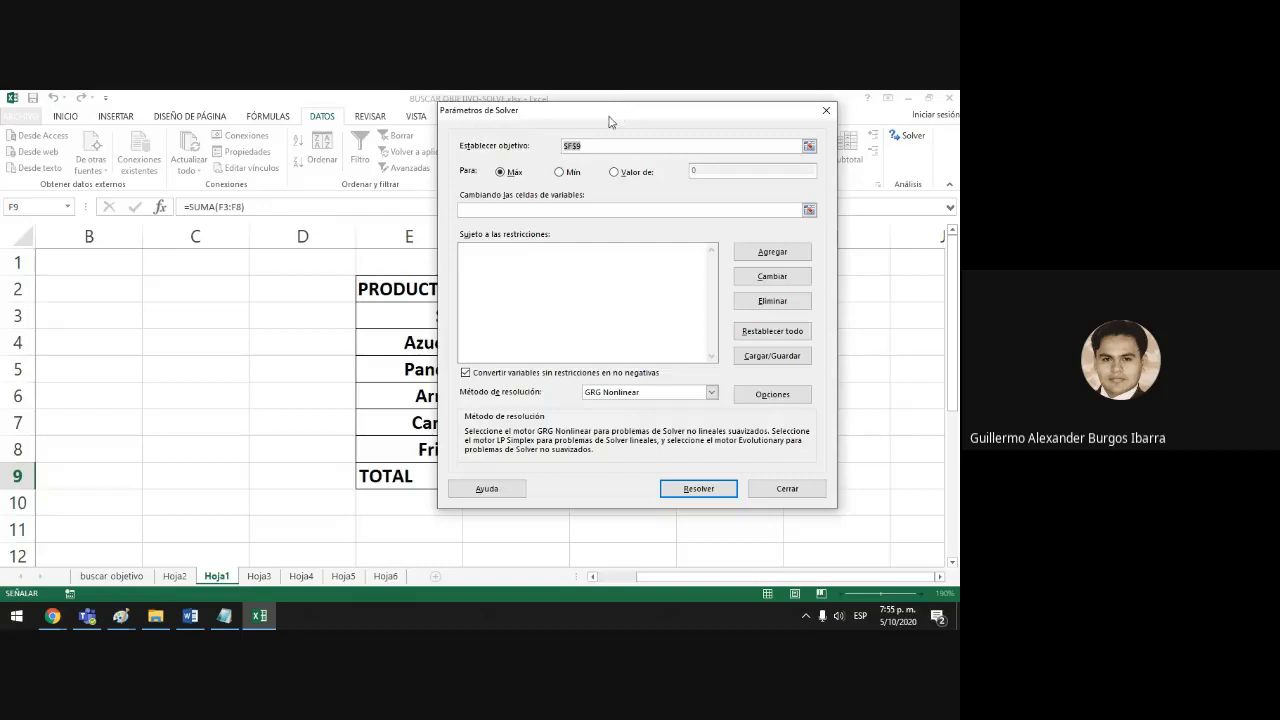
left_click_drag(614, 118, 781, 158)
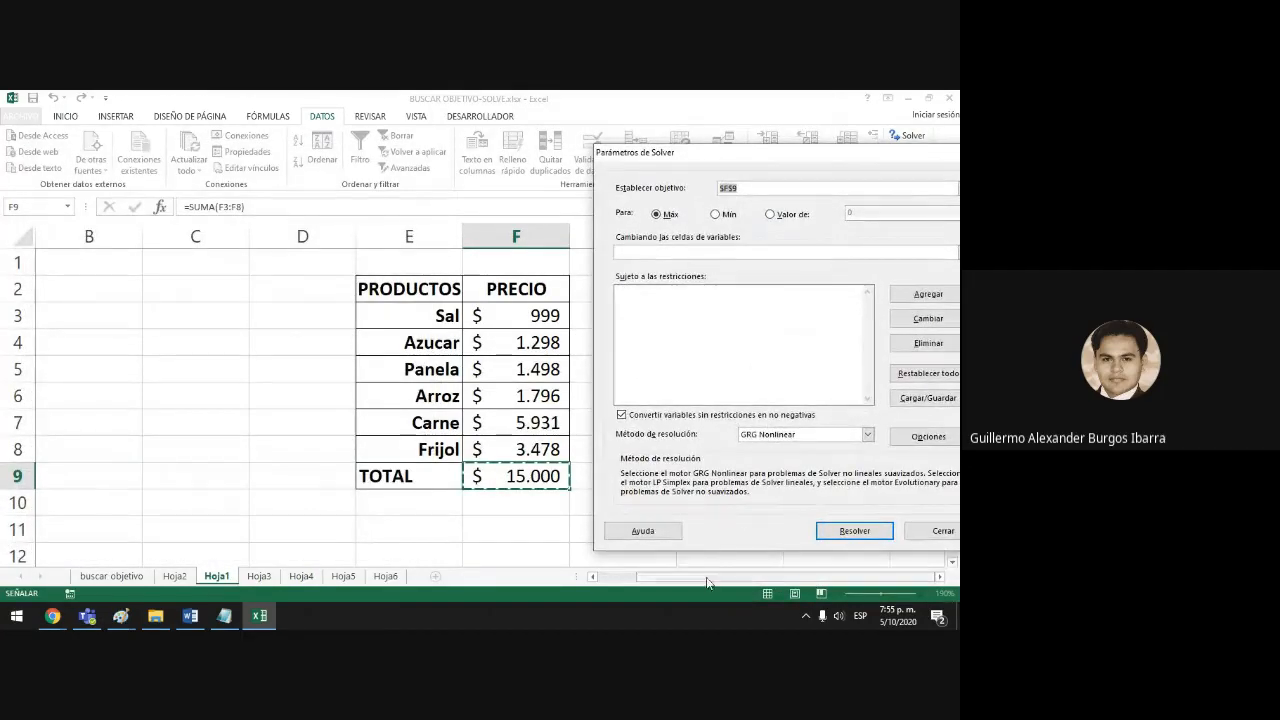
left_click(943, 530)
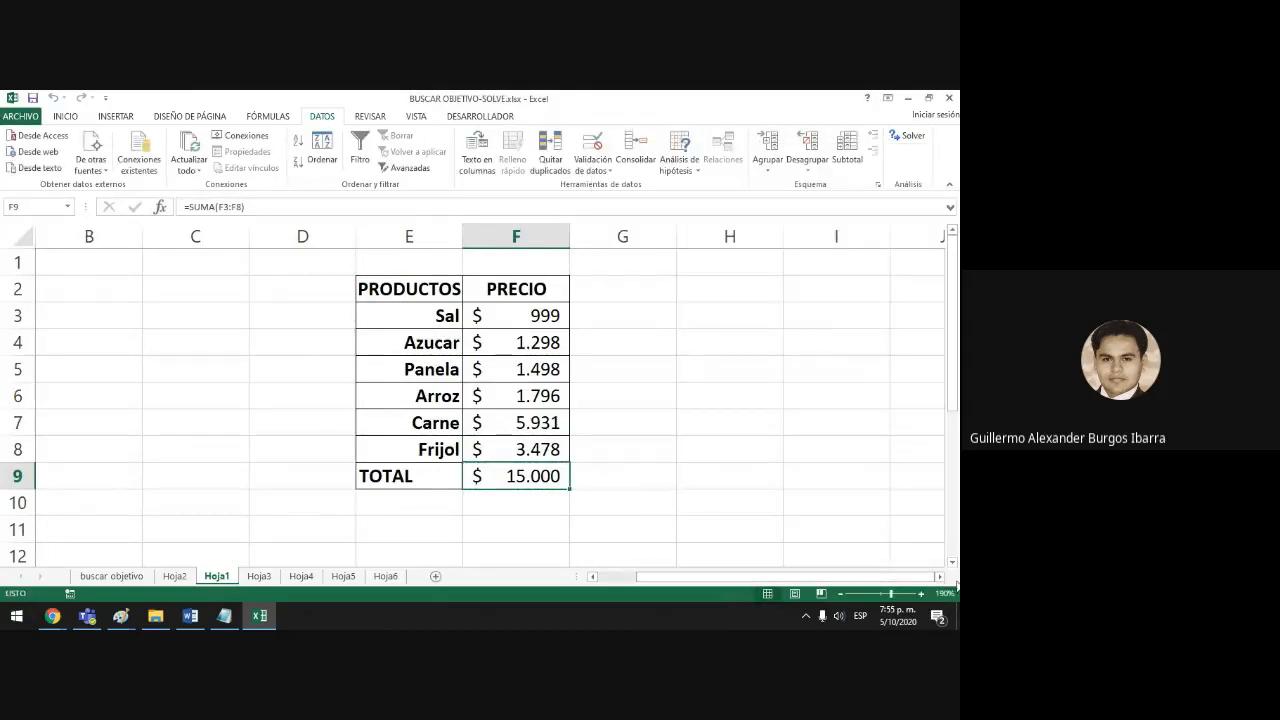
Start Solver with the TOTAL cell F9 as the objective and set its target to a value of 12000.
left_click(943, 578)
left_click(943, 578)
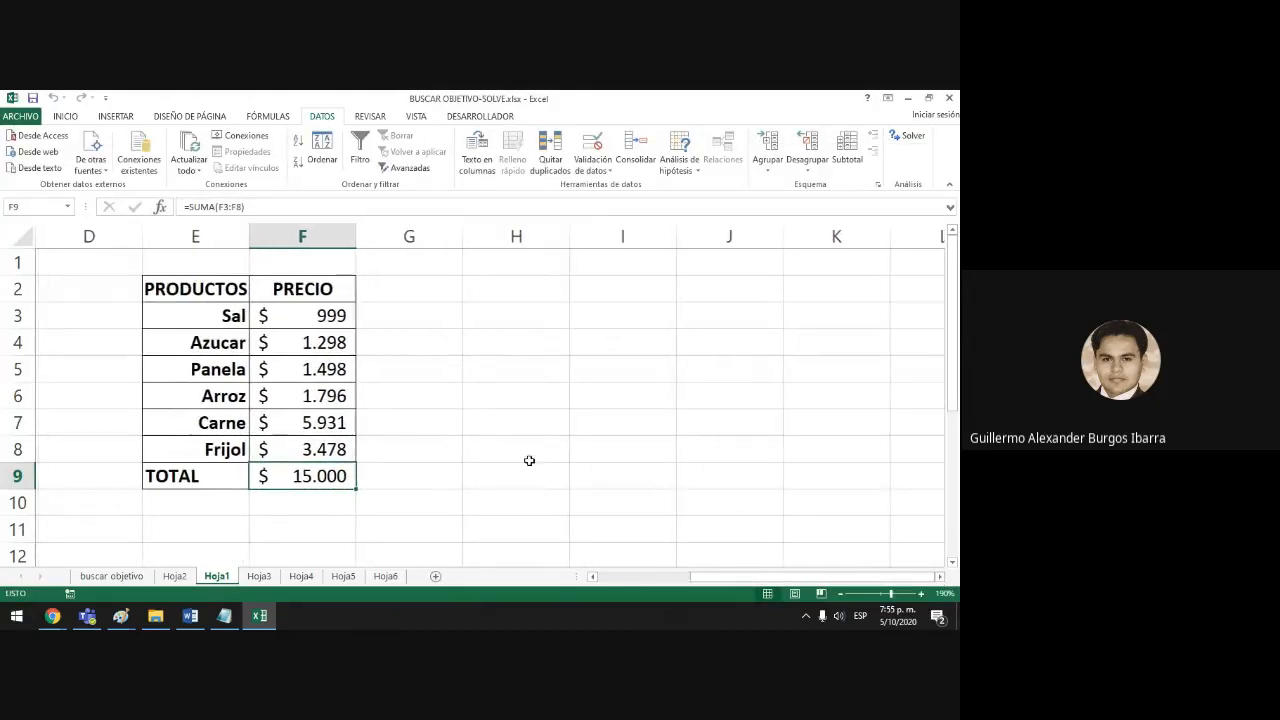
left_click(908, 137)
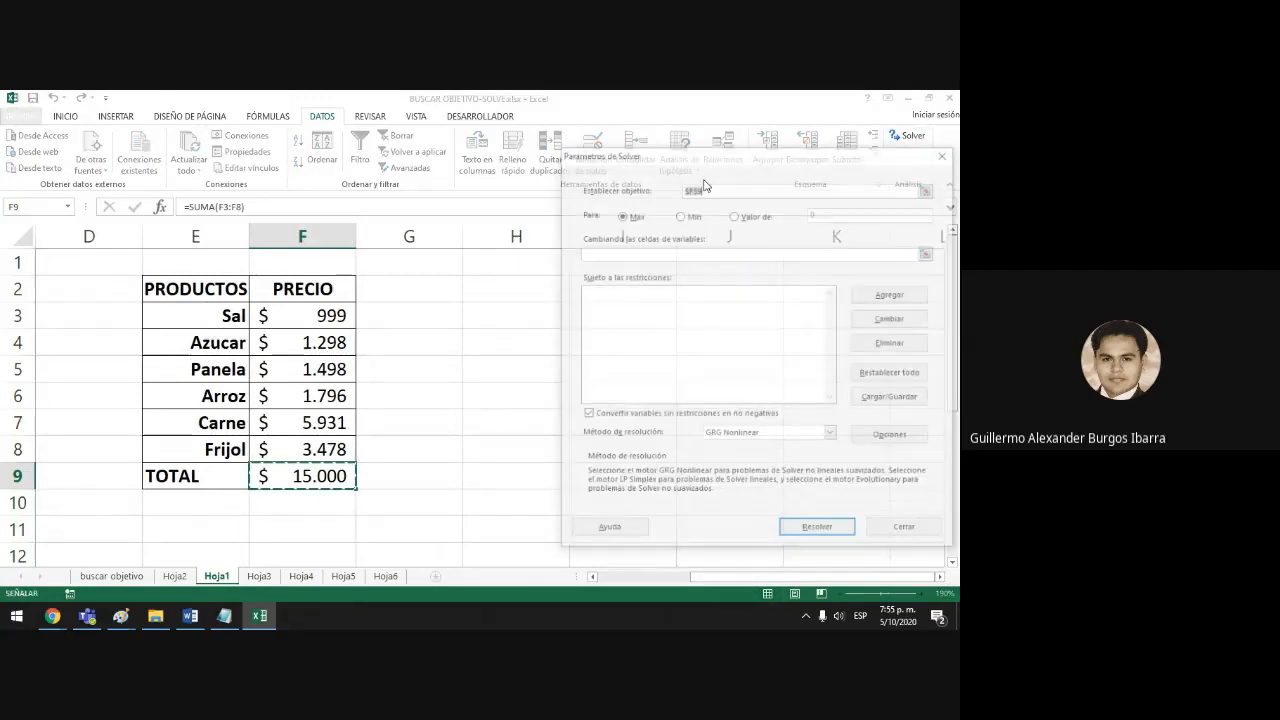
left_click_drag(655, 162, 491, 157)
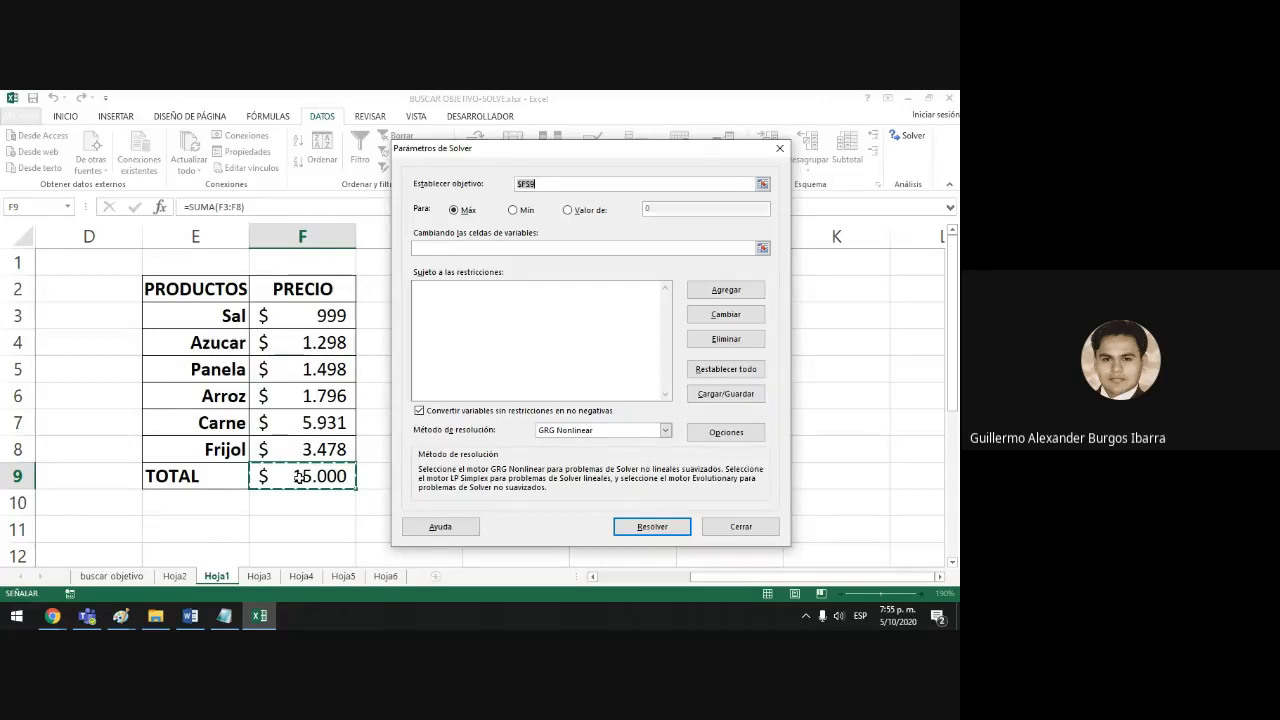
left_click(569, 210)
left_click_drag(685, 210, 538, 211)
type("12000")
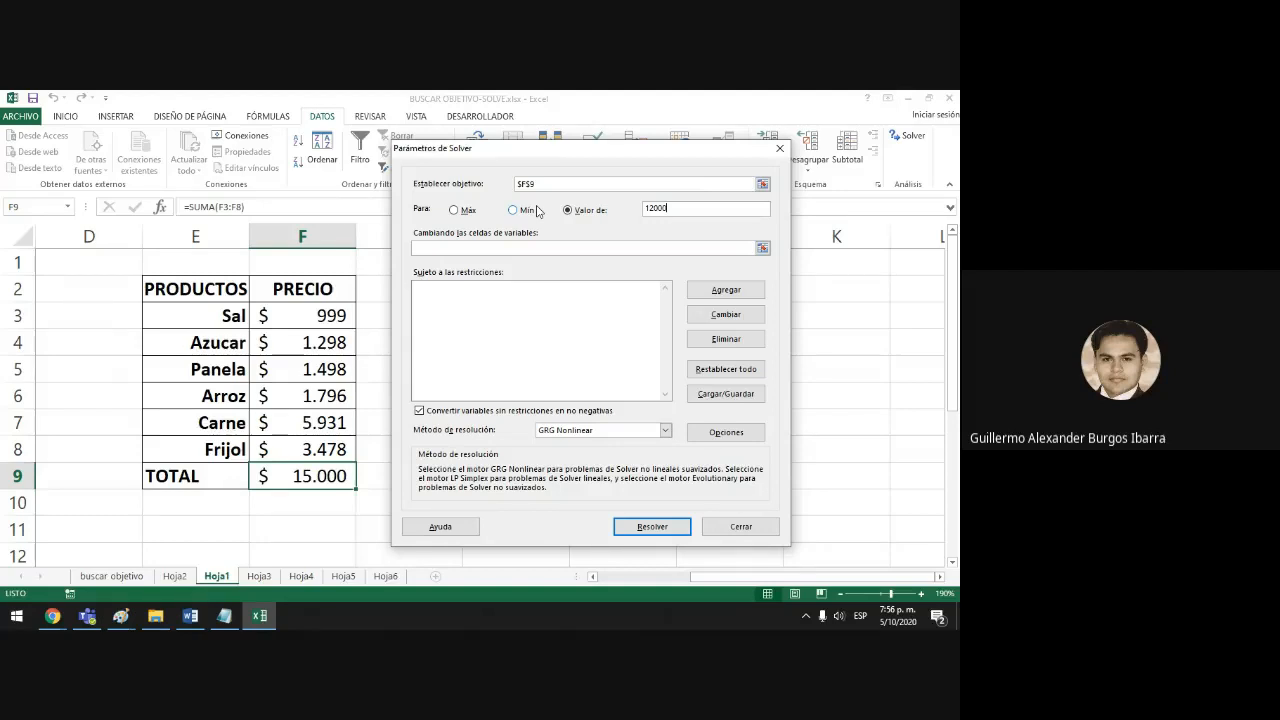
Set the Solver variable cells to the Carne and Frijol prices in F7:F8.
left_click(478, 247)
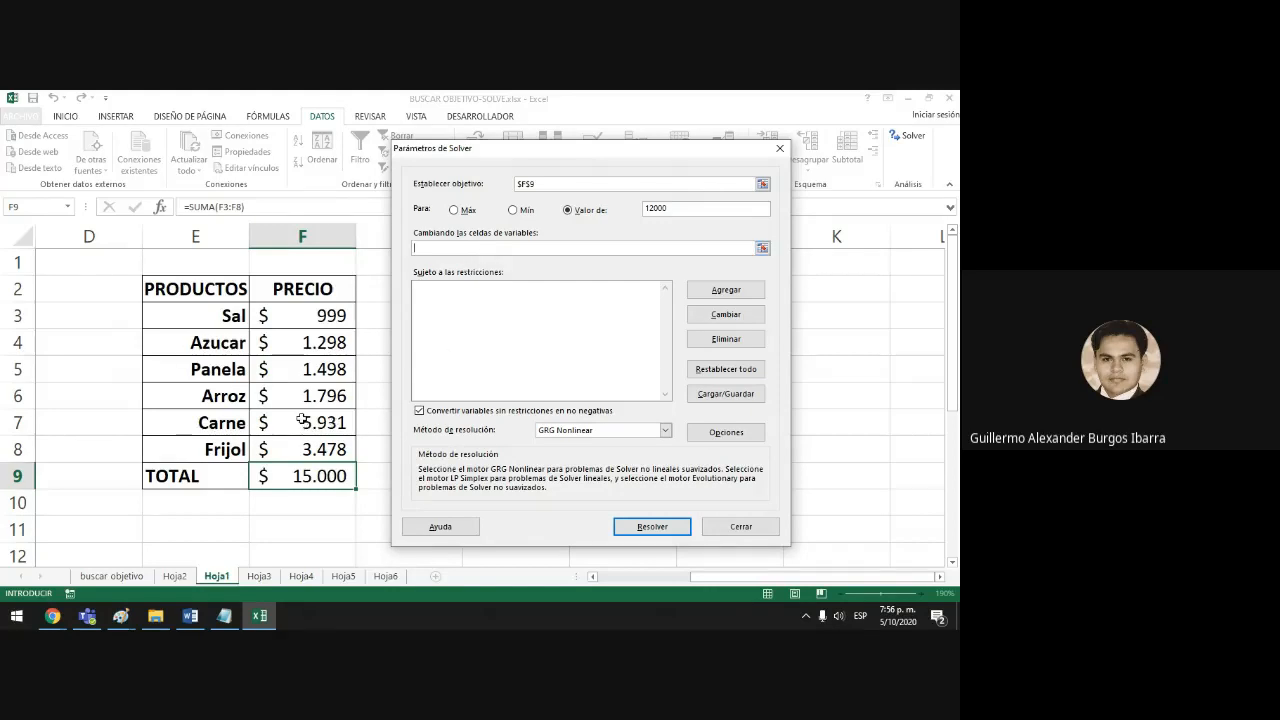
left_click_drag(302, 420, 301, 446)
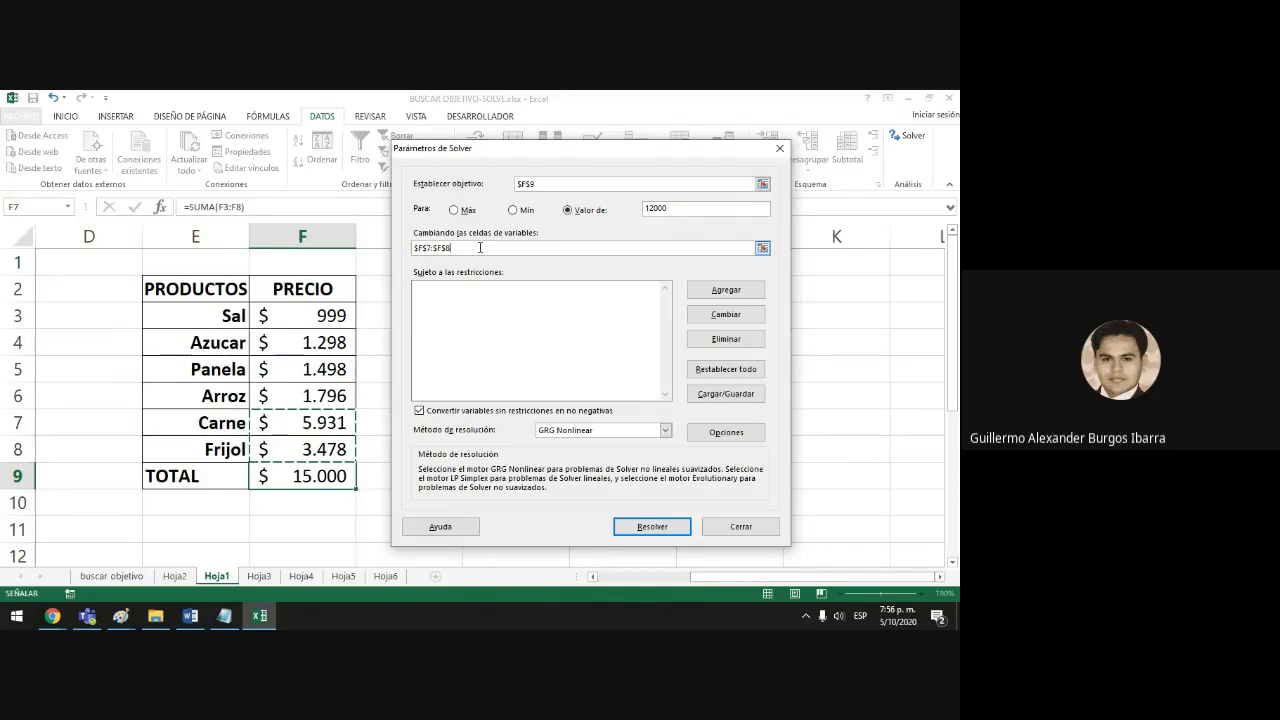
left_click(528, 290)
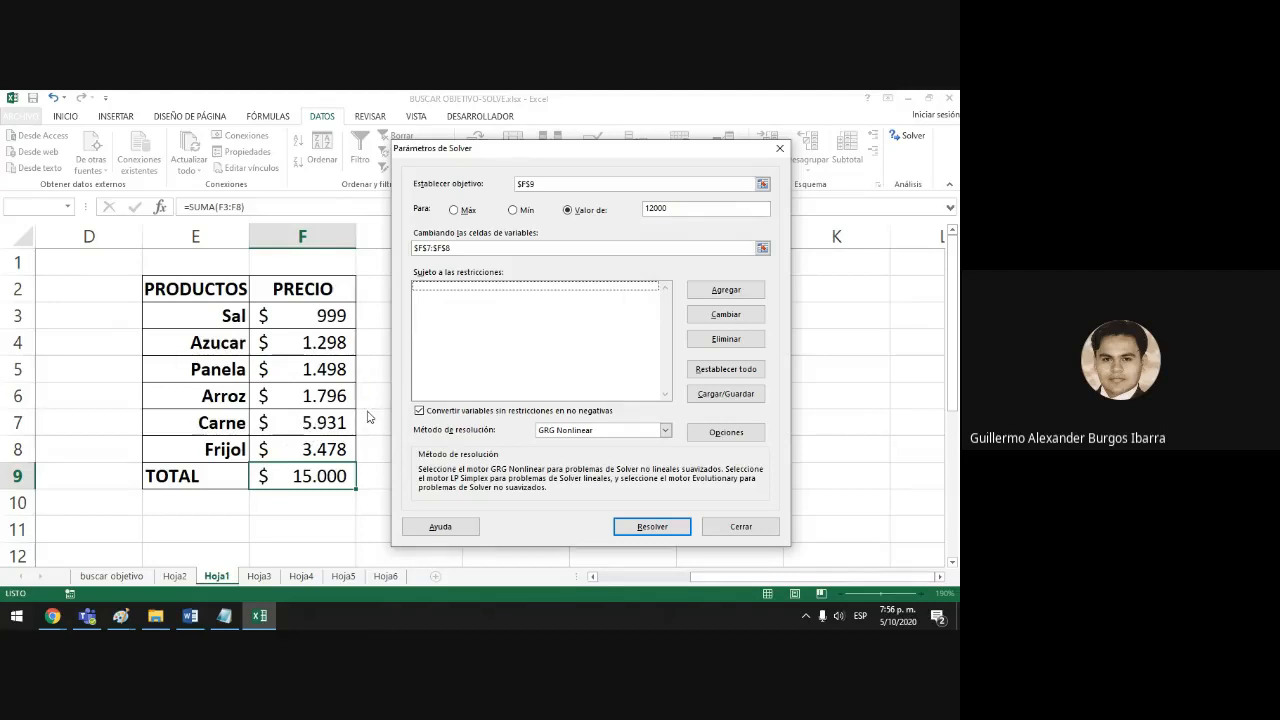
Add a Solver constraint requiring the Carne price in F7 to be >= 1500.
left_click(727, 291)
left_click_drag(614, 309, 553, 294)
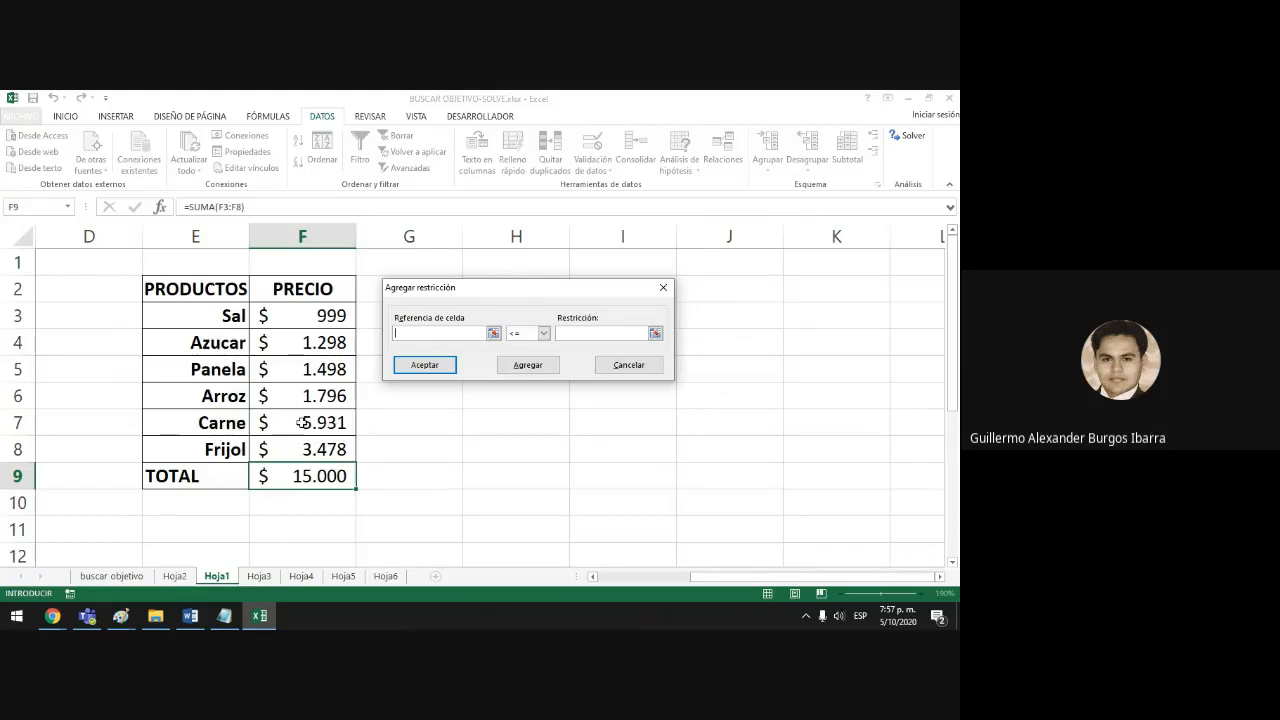
left_click(300, 423)
left_click(543, 333)
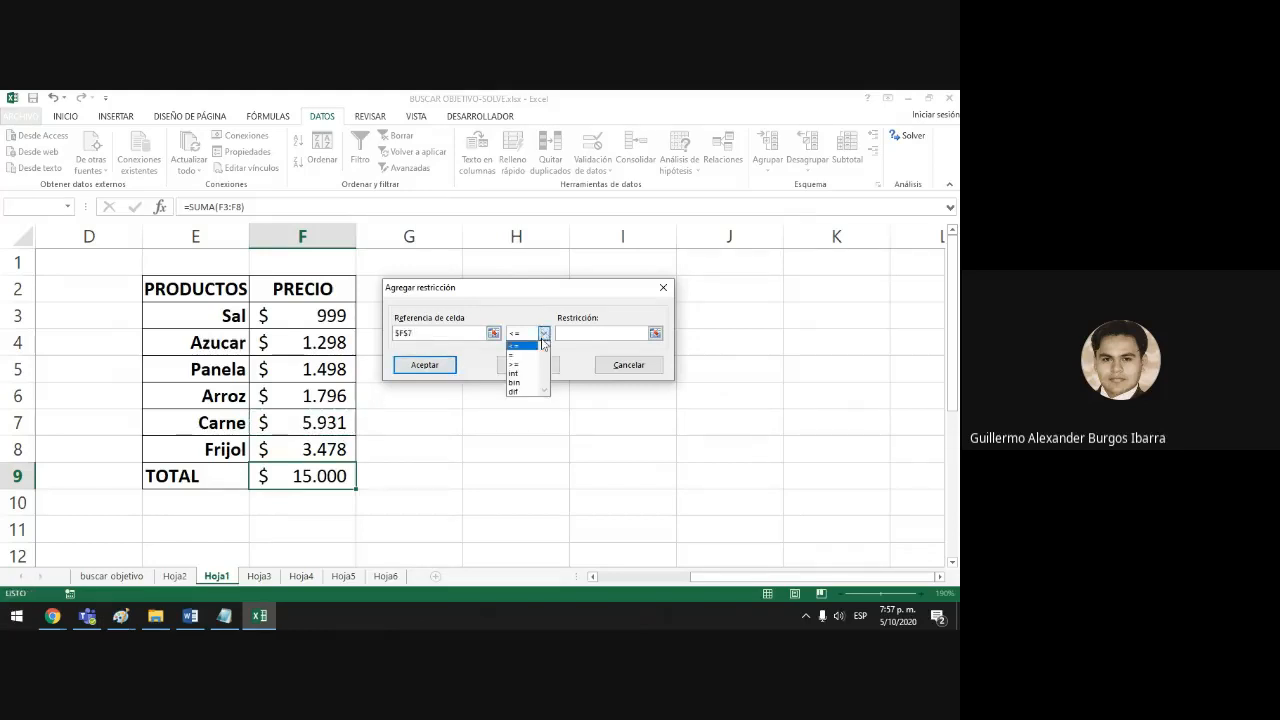
left_click(530, 364)
left_click(577, 333)
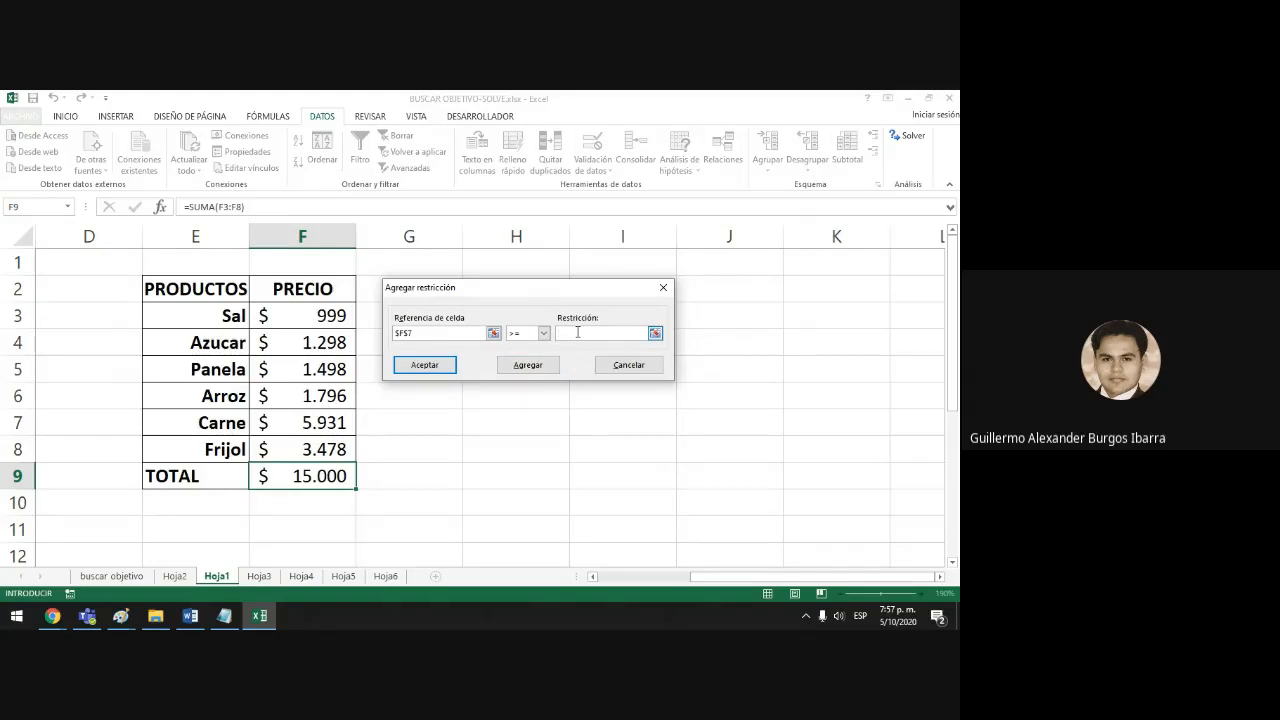
type("1500")
left_click(538, 365)
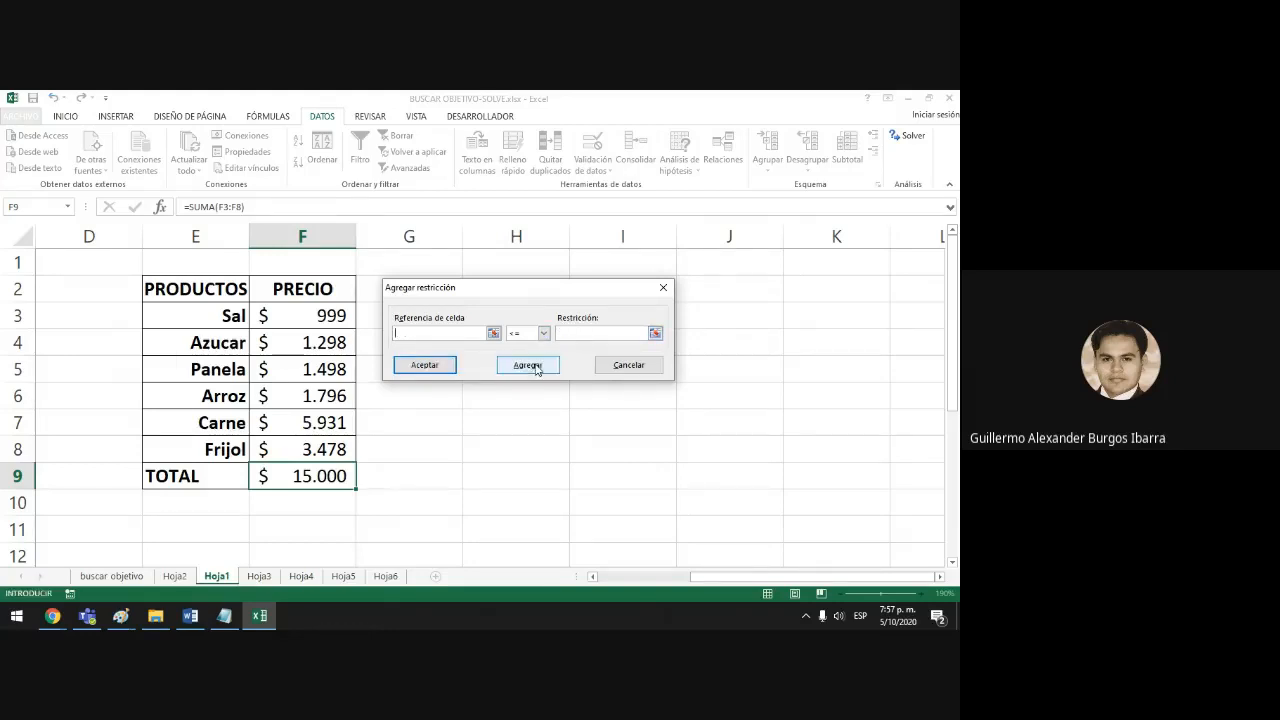
Add a Solver constraint limiting the Carne price in F7 to <= 3000.
left_click(305, 423)
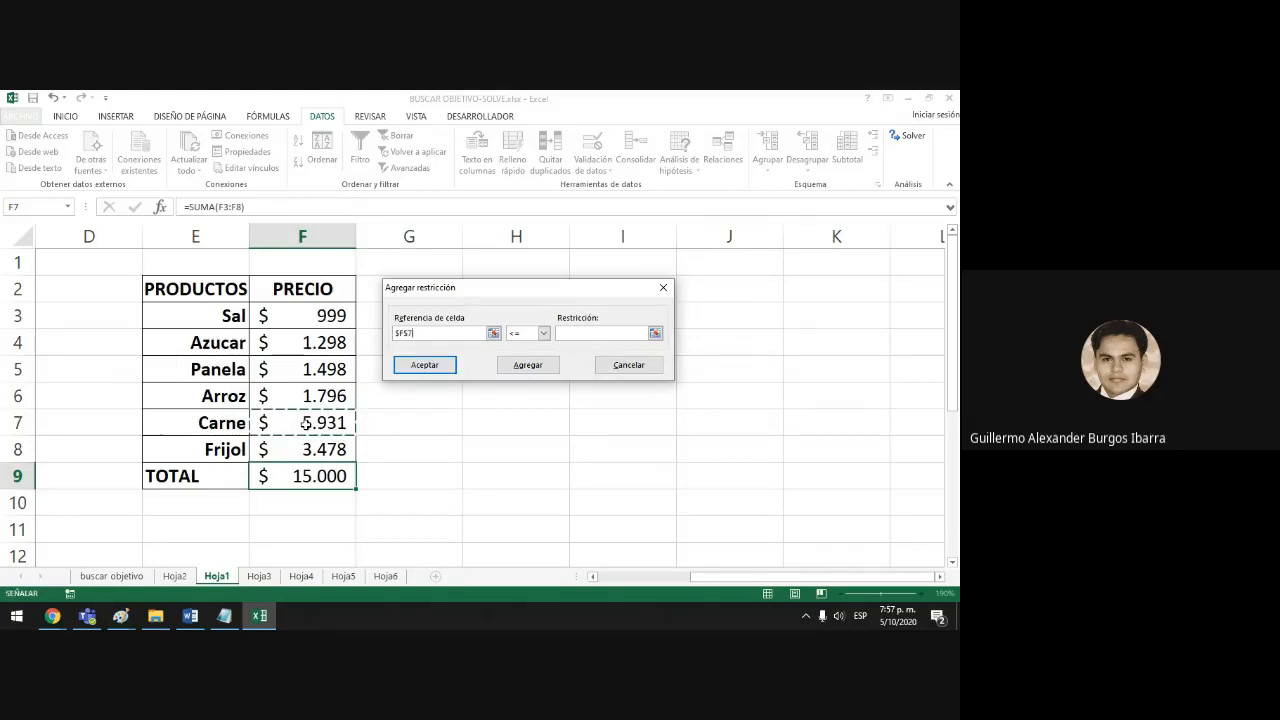
left_click(561, 333)
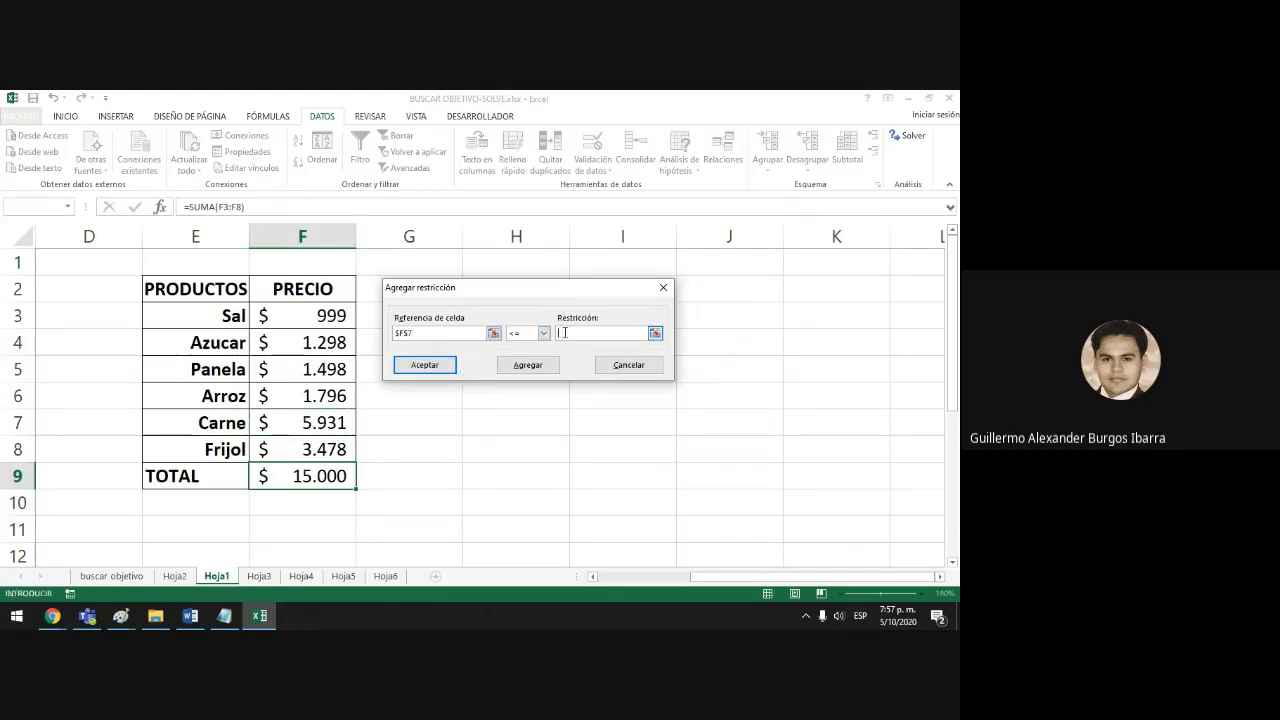
type("3000")
left_click(546, 368)
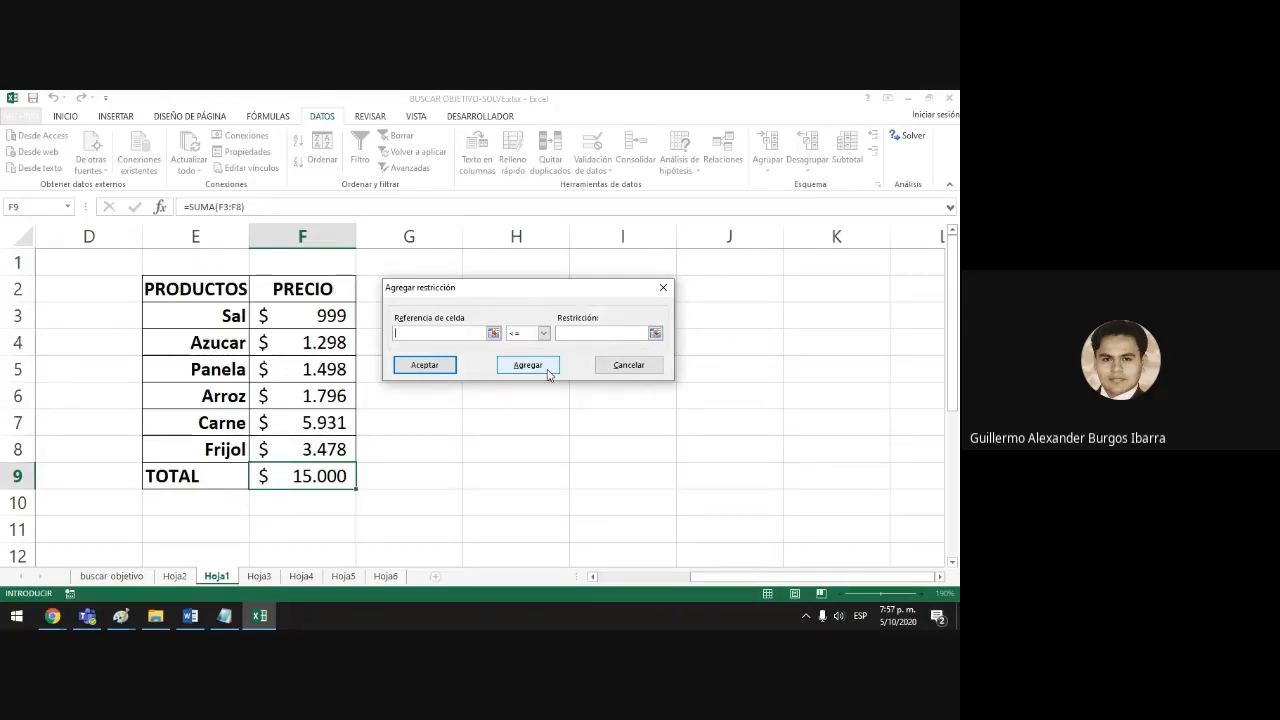
Add a Solver constraint requiring the Frijol price in F8 to be >= 2000.
left_click(313, 448)
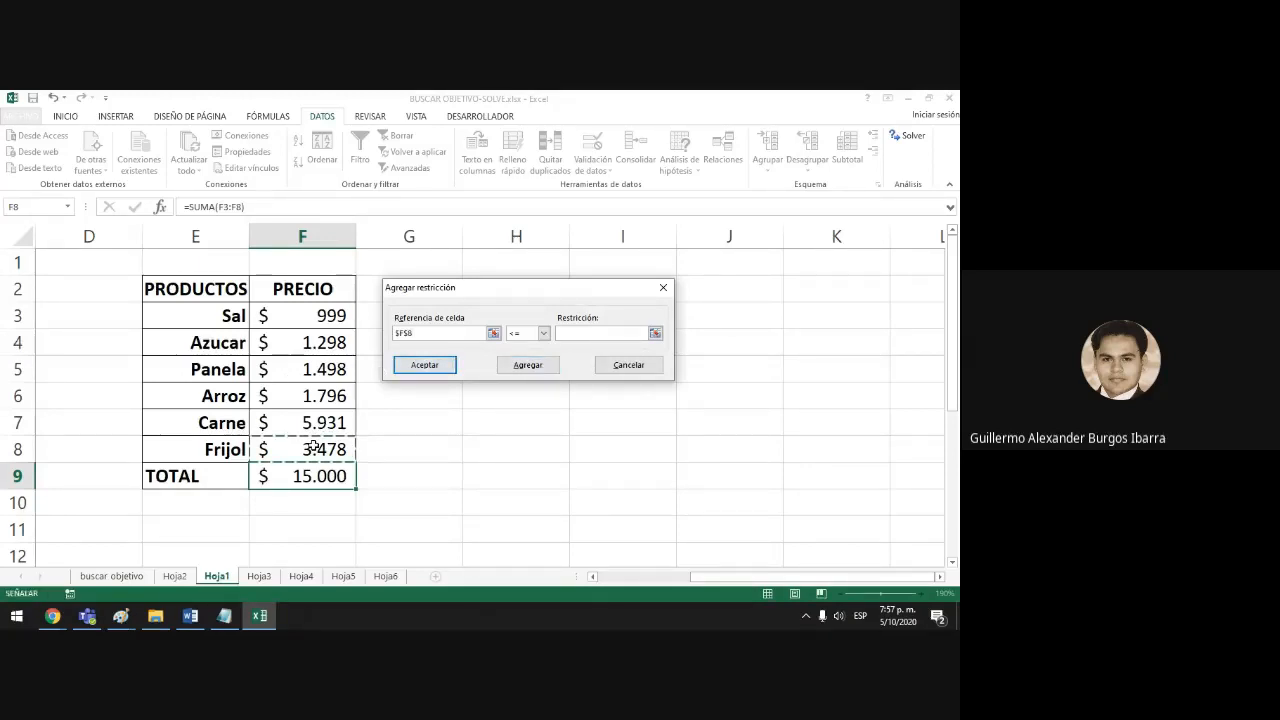
left_click(544, 333)
left_click(522, 367)
left_click(587, 331)
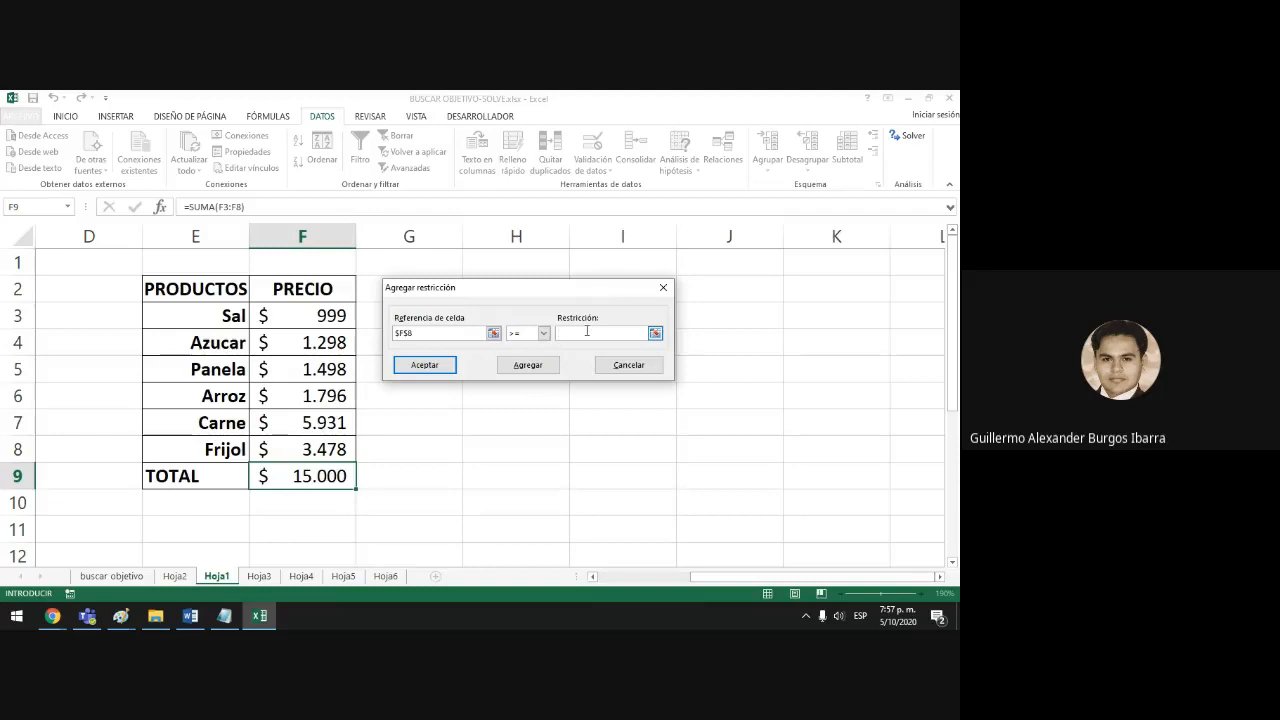
type("2000")
left_click(545, 372)
Add a final Solver constraint limiting the Frijol price in F8 to <= 2800 and return to the Solver parameters.
left_click(303, 452)
left_click(587, 333)
type("2")
type("0")
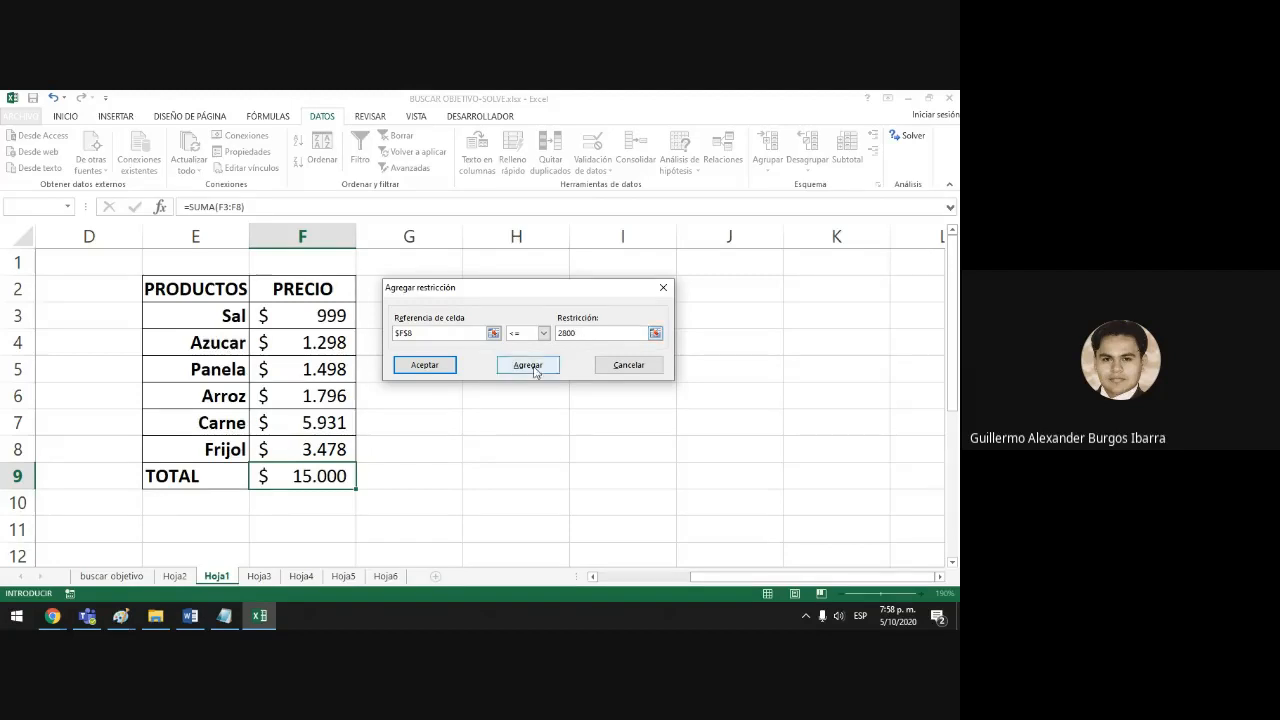
left_click(440, 368)
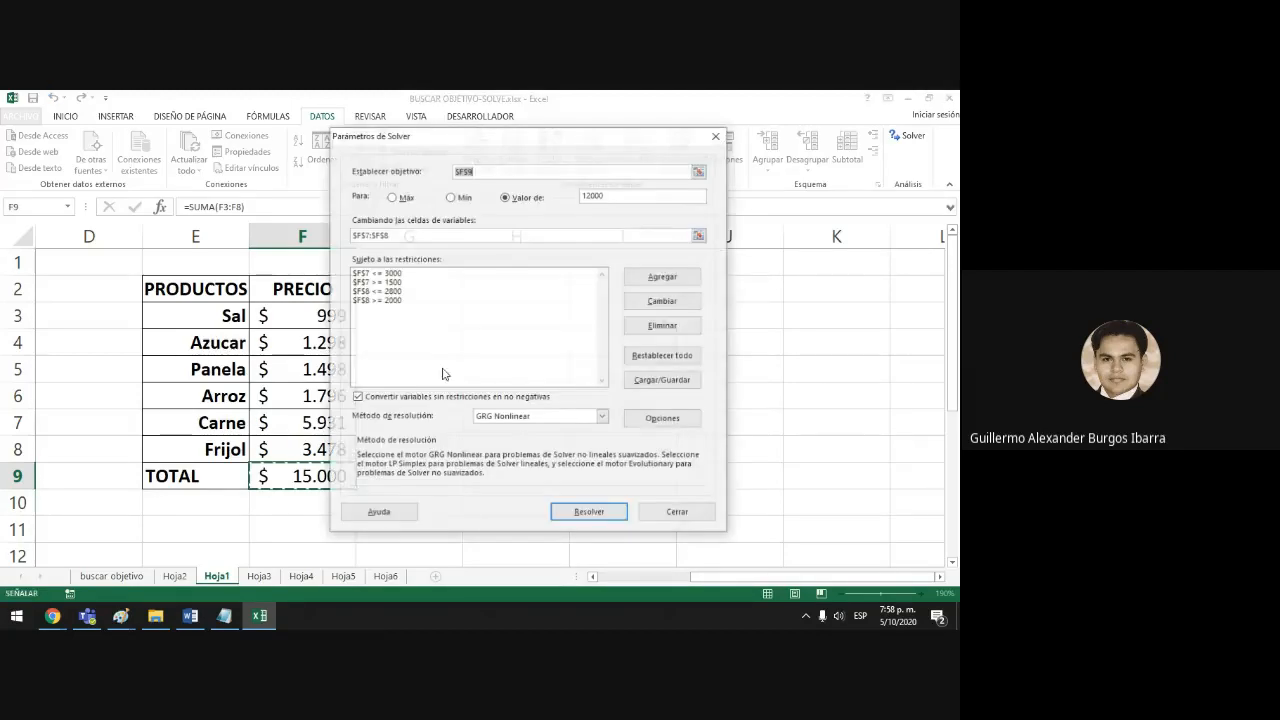
Solve the product price model and keep the Solver solution in the sheet.
left_click_drag(500, 138, 570, 156)
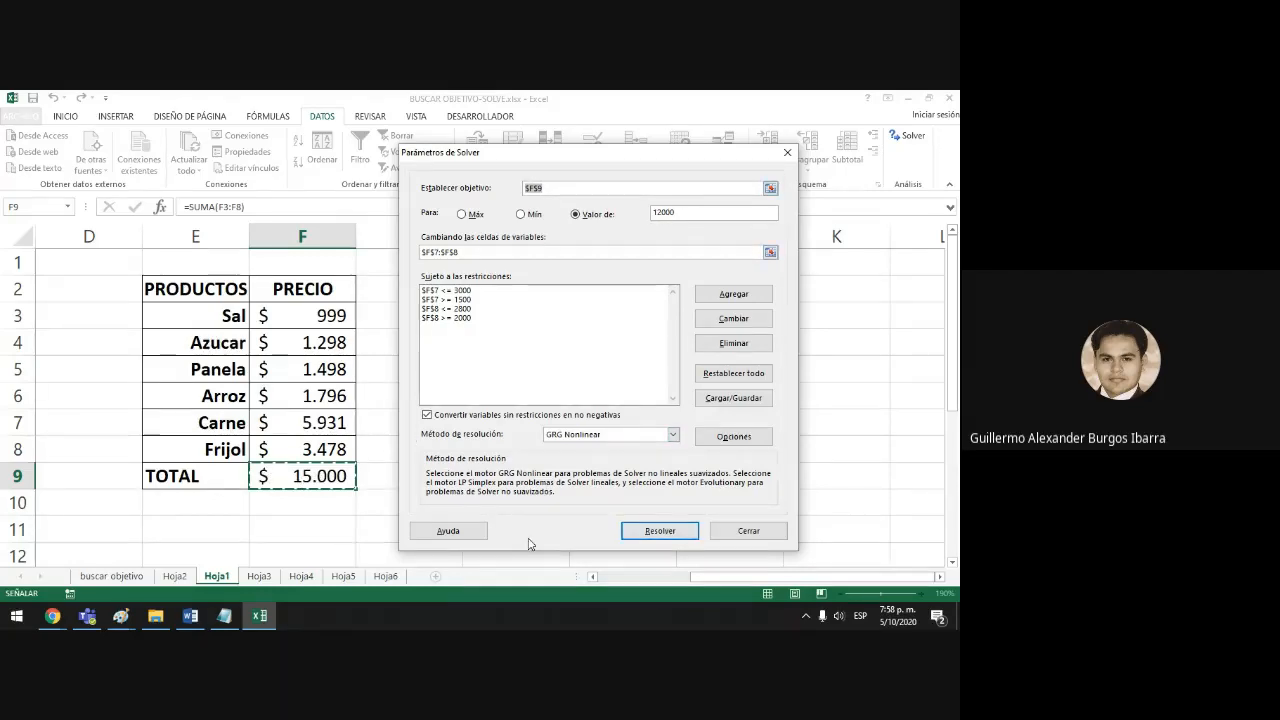
left_click(657, 531)
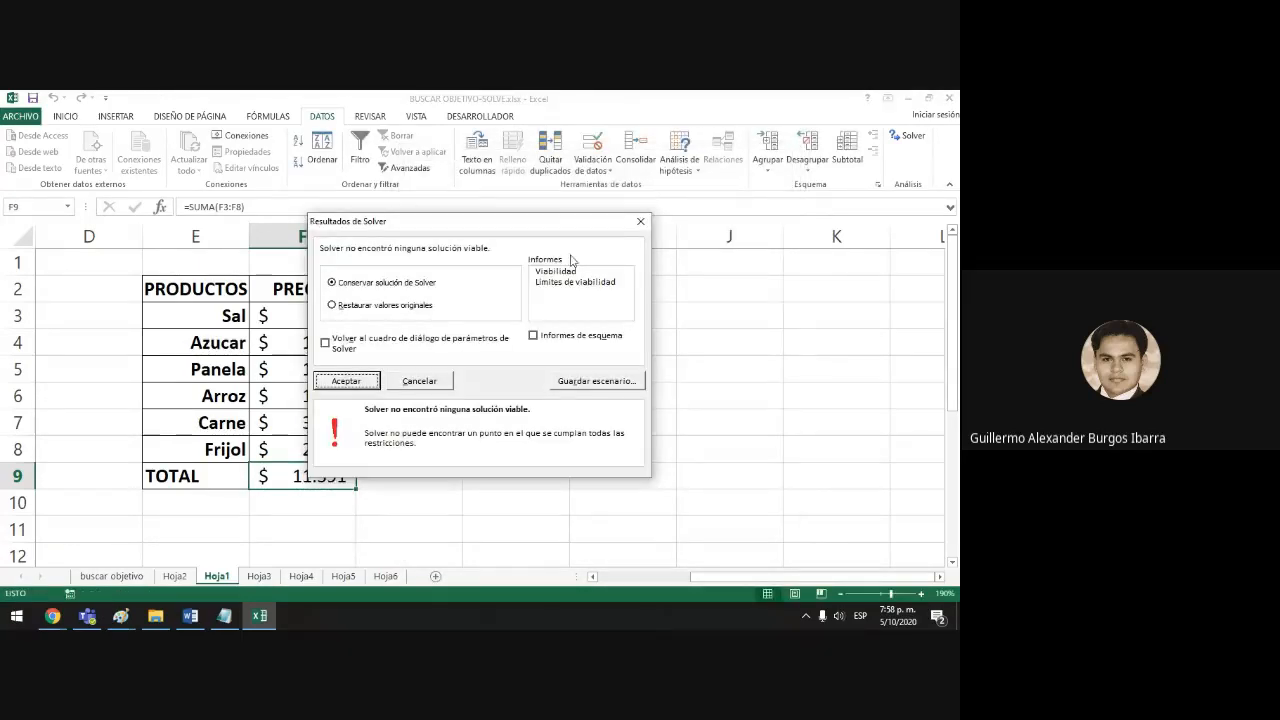
left_click_drag(463, 228, 582, 240)
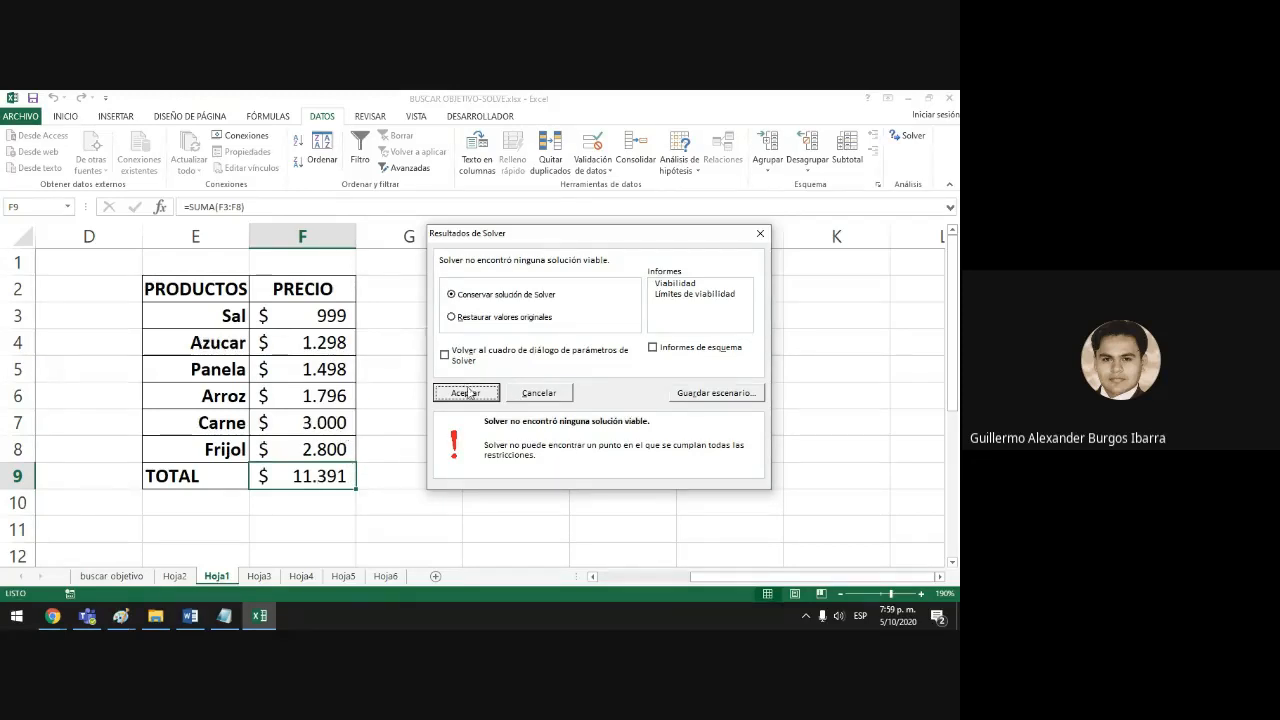
left_click(466, 393)
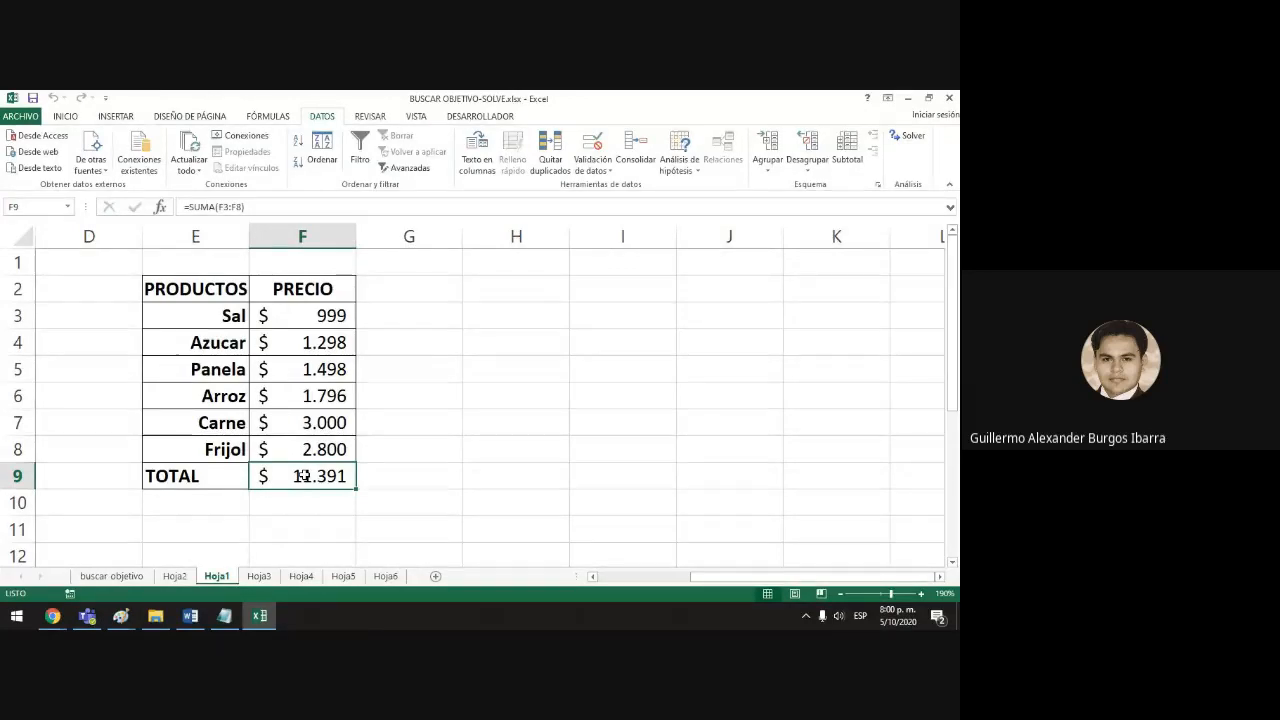
Delete all four Solver constraints on the Carne and Frijol prices and close the Solver parameters.
left_click(905, 140)
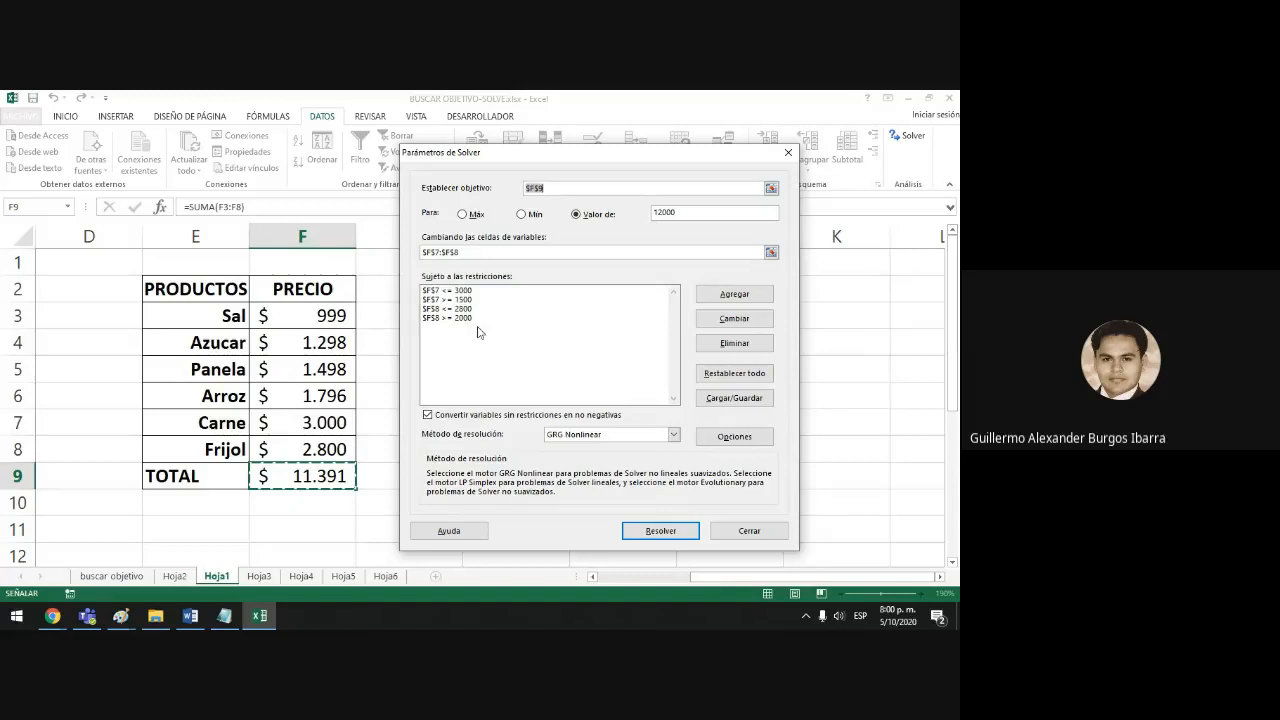
left_click(464, 317)
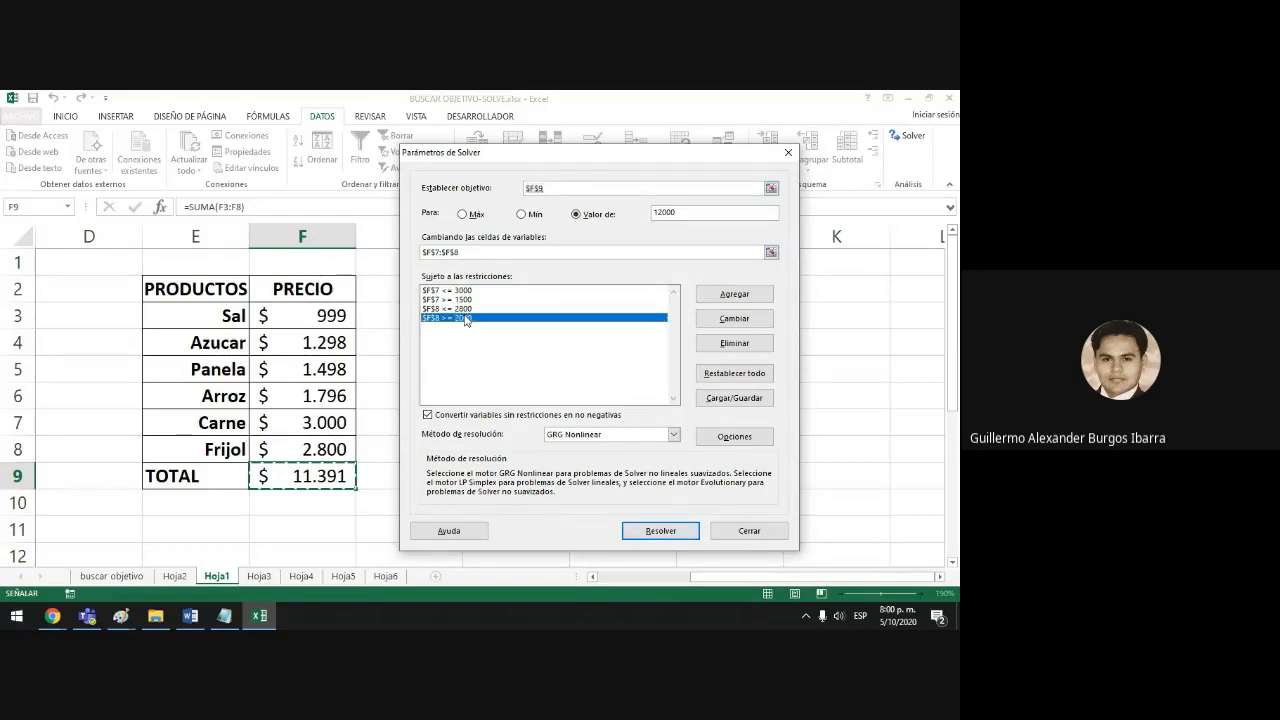
left_click(735, 343)
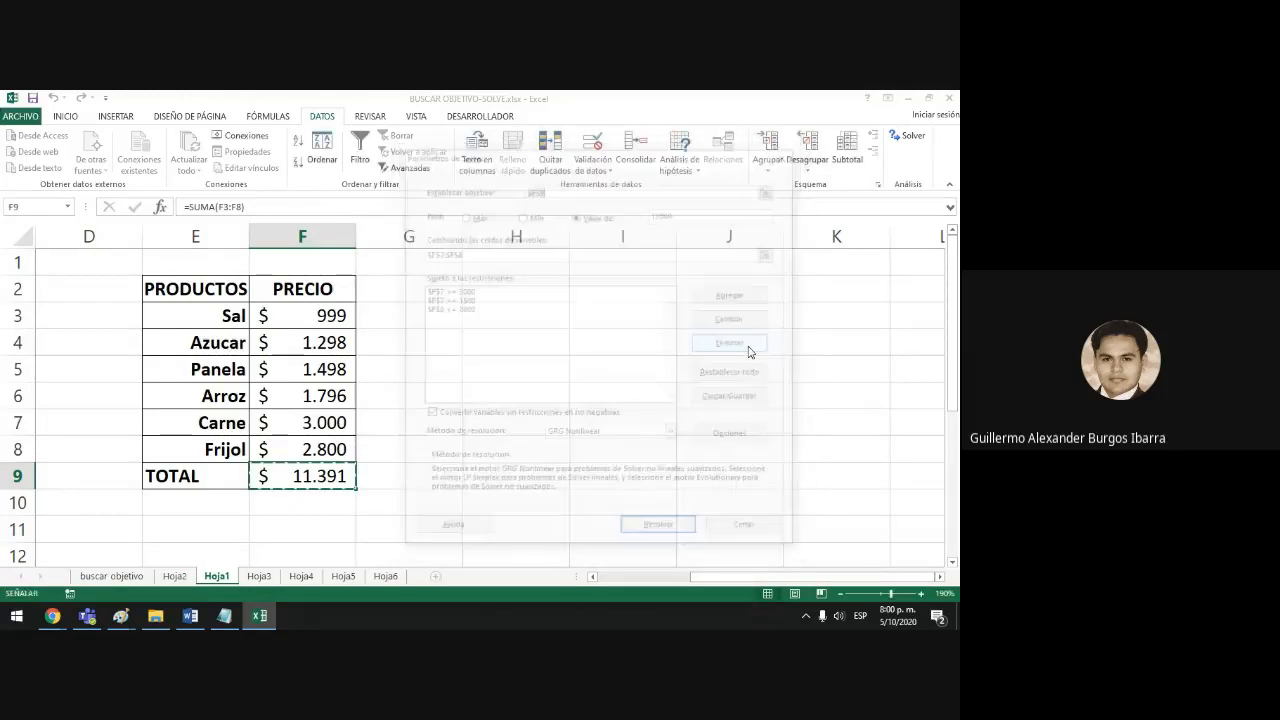
left_click(466, 300)
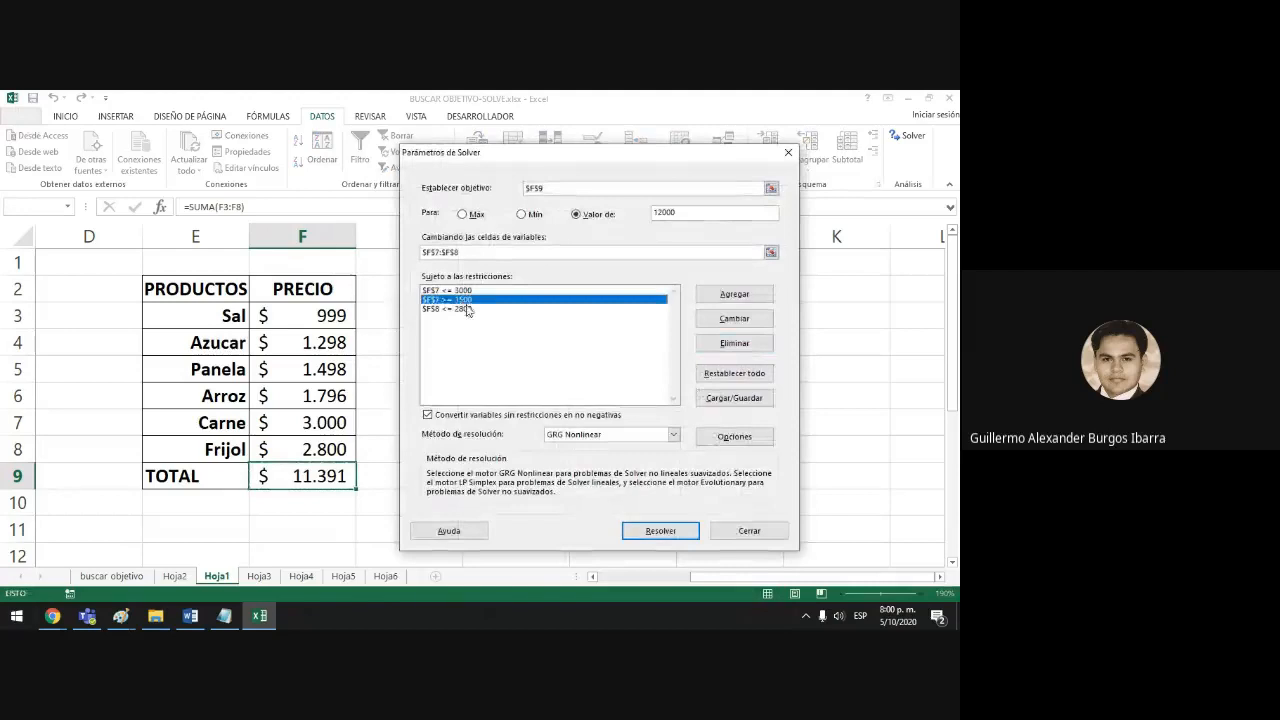
left_click(735, 343)
left_click(479, 300)
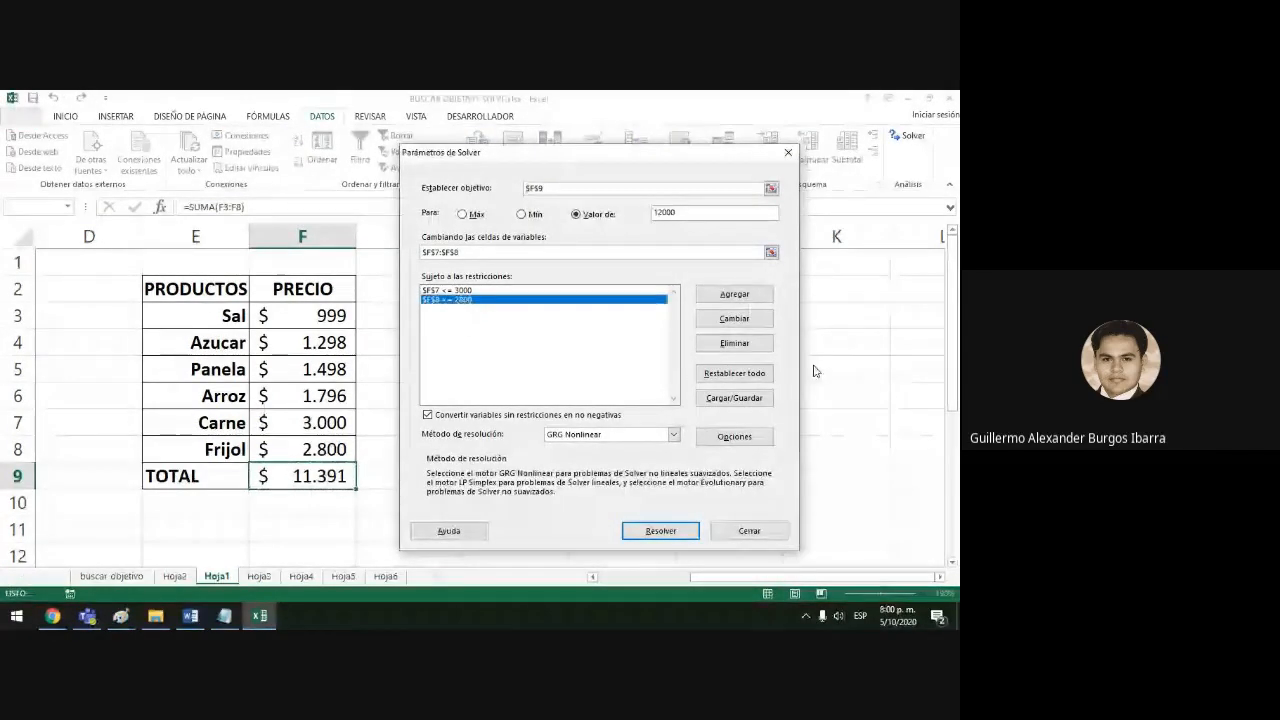
left_click(735, 343)
left_click(466, 292)
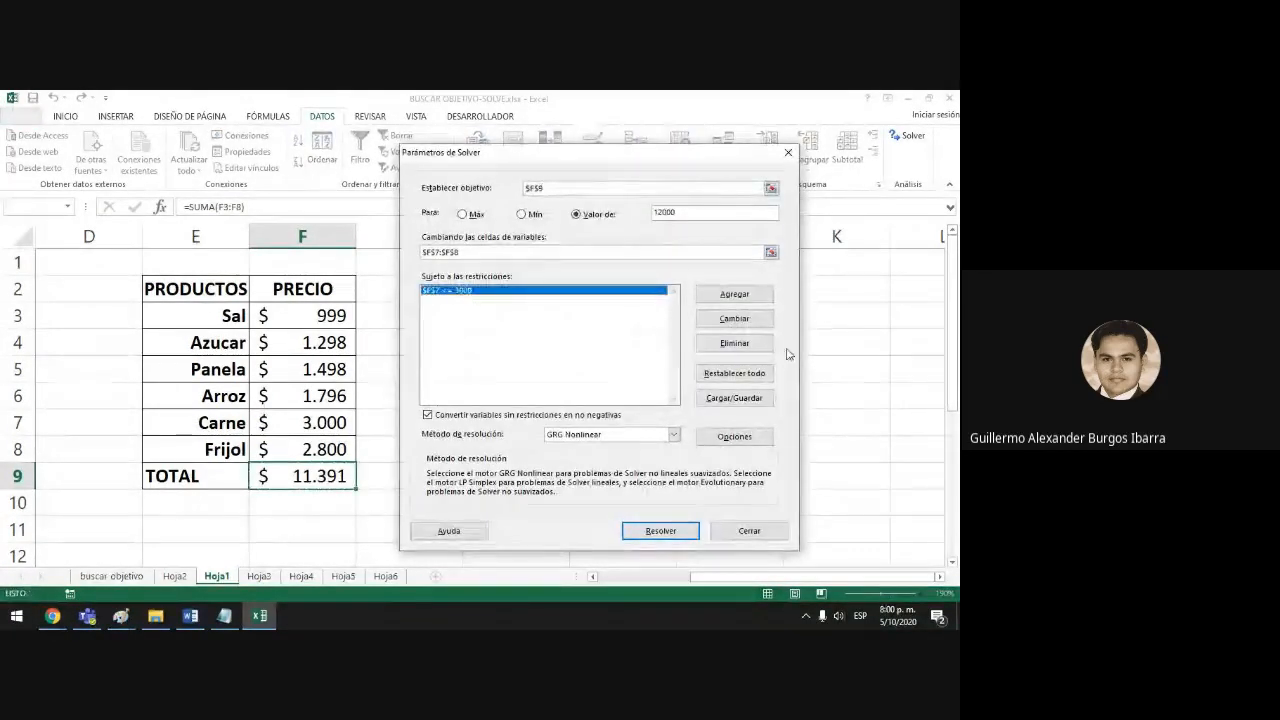
left_click(735, 343)
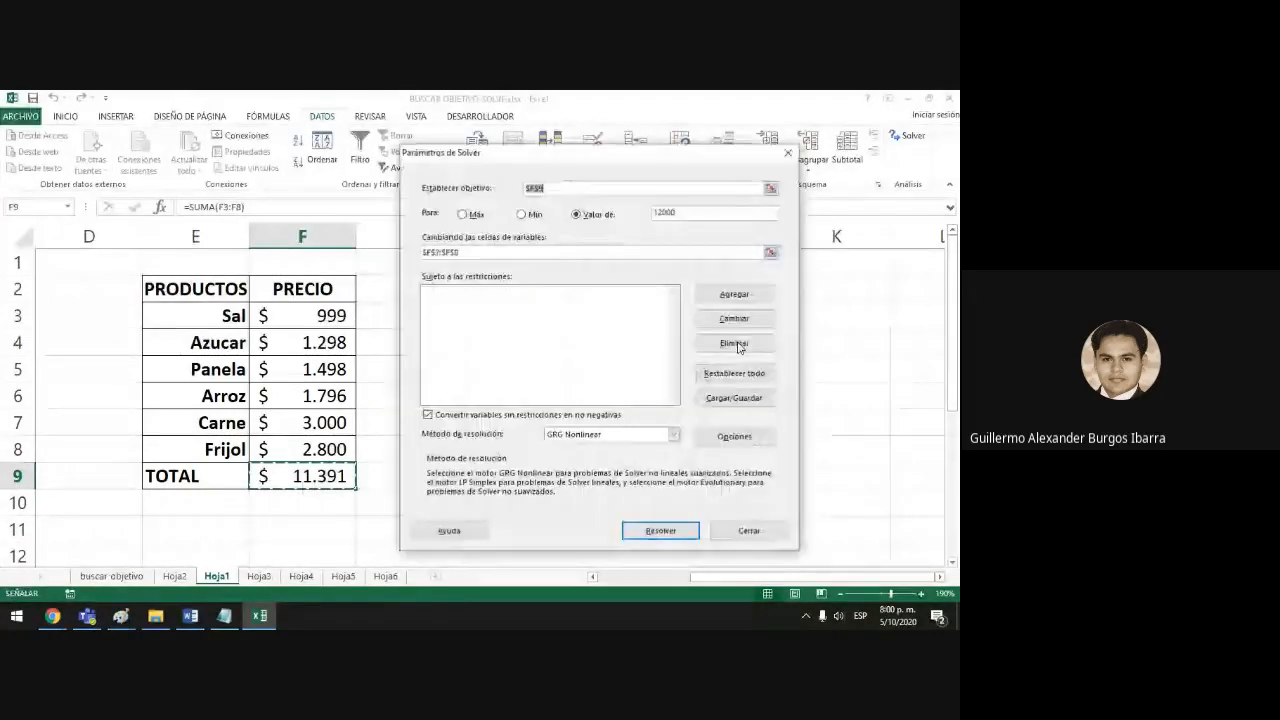
left_click(748, 528)
Set the Carne price in F7 to 8000 and the Frijol price in F8 to 5500.
left_click(323, 418)
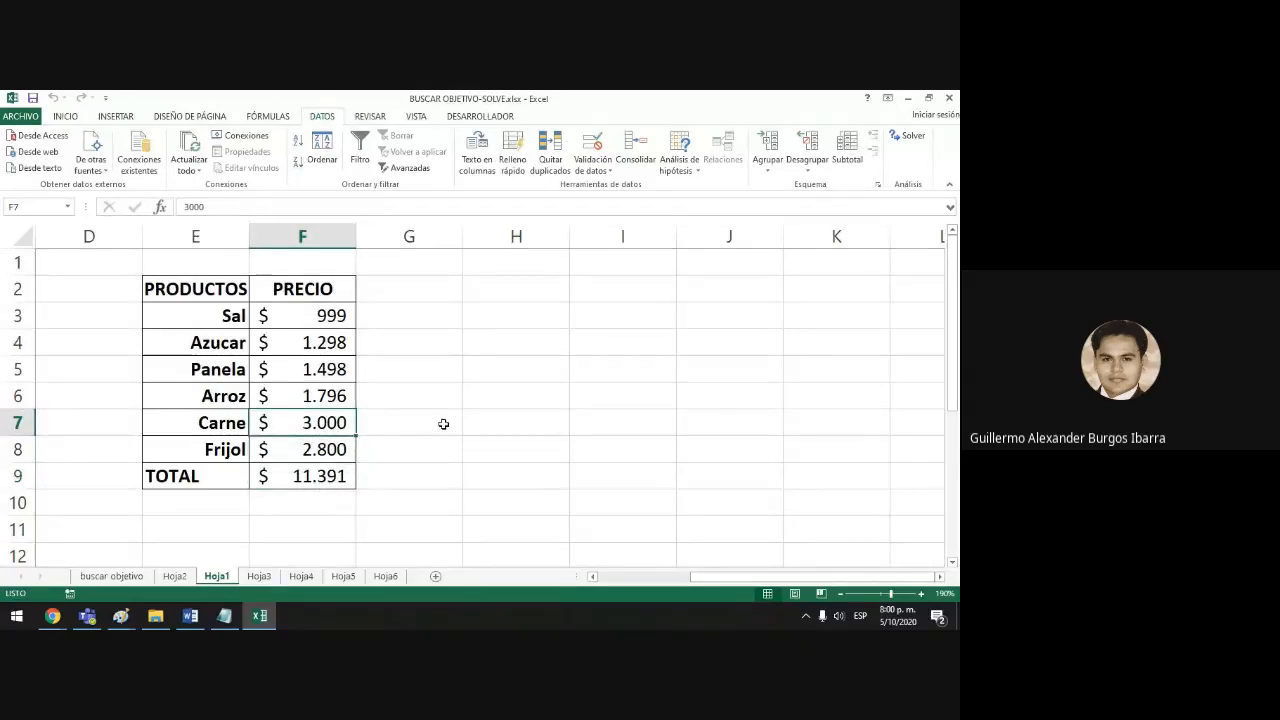
type("8000")
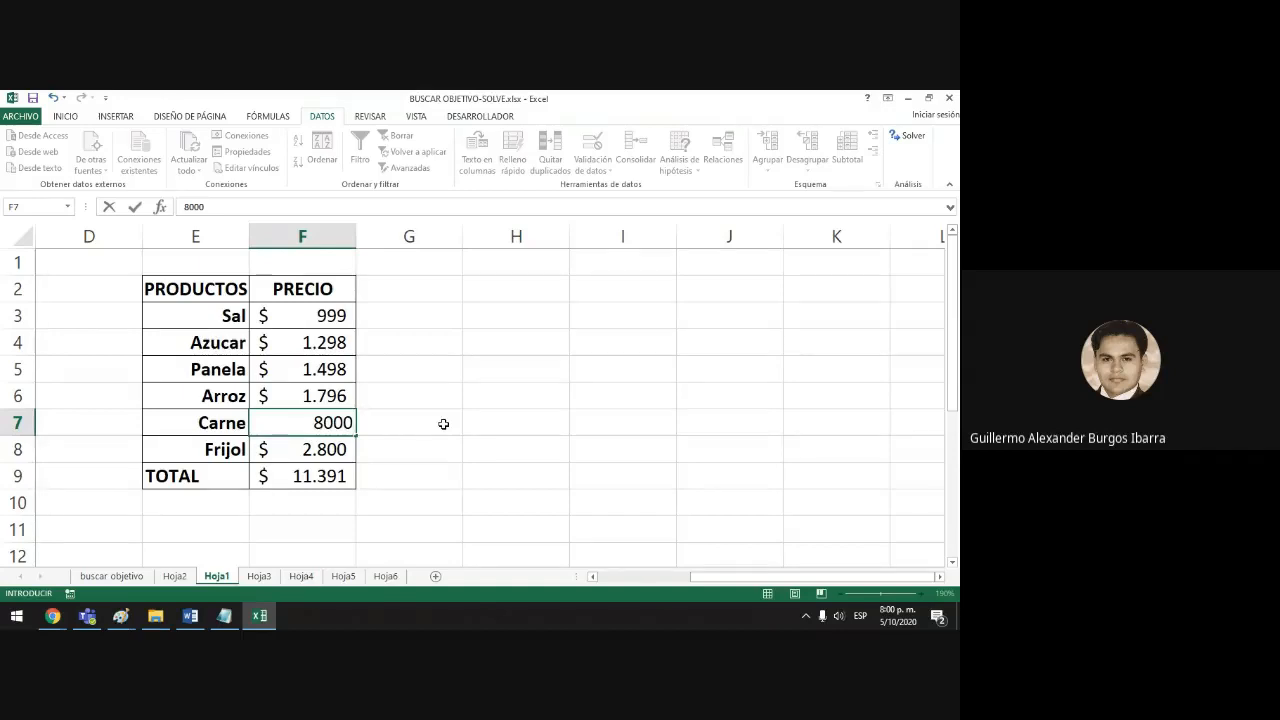
key("Return")
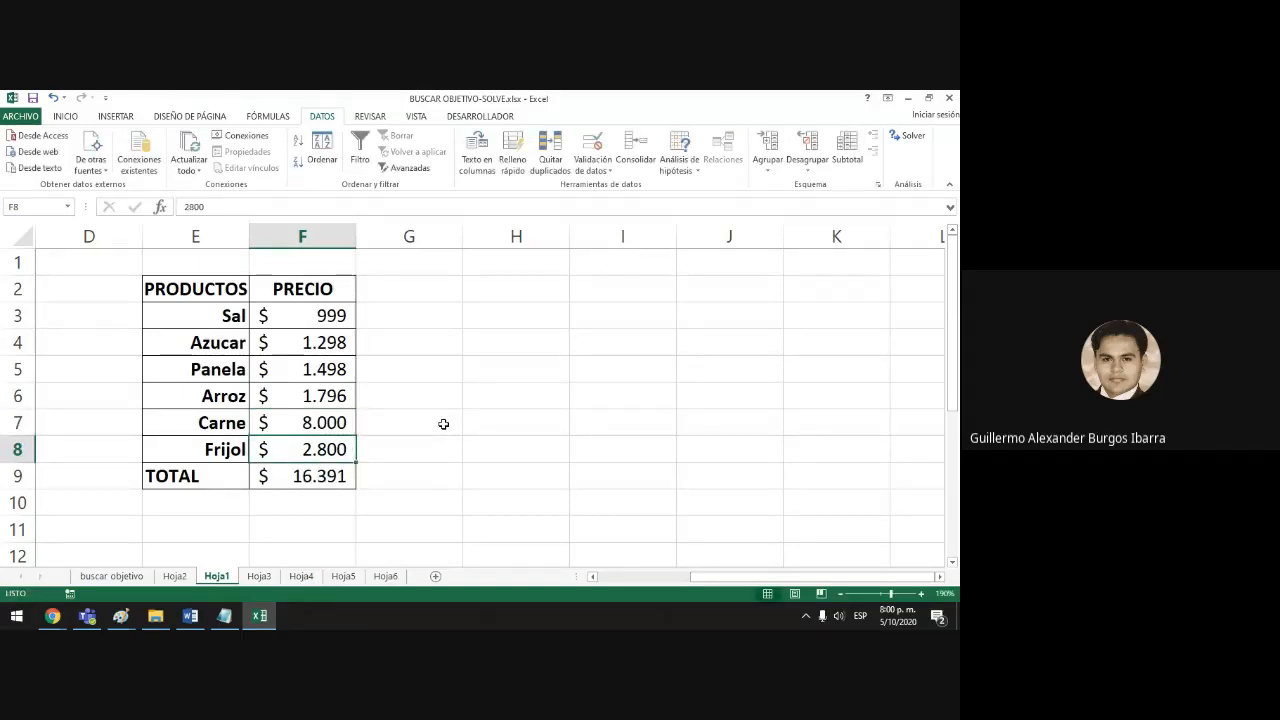
type("5500")
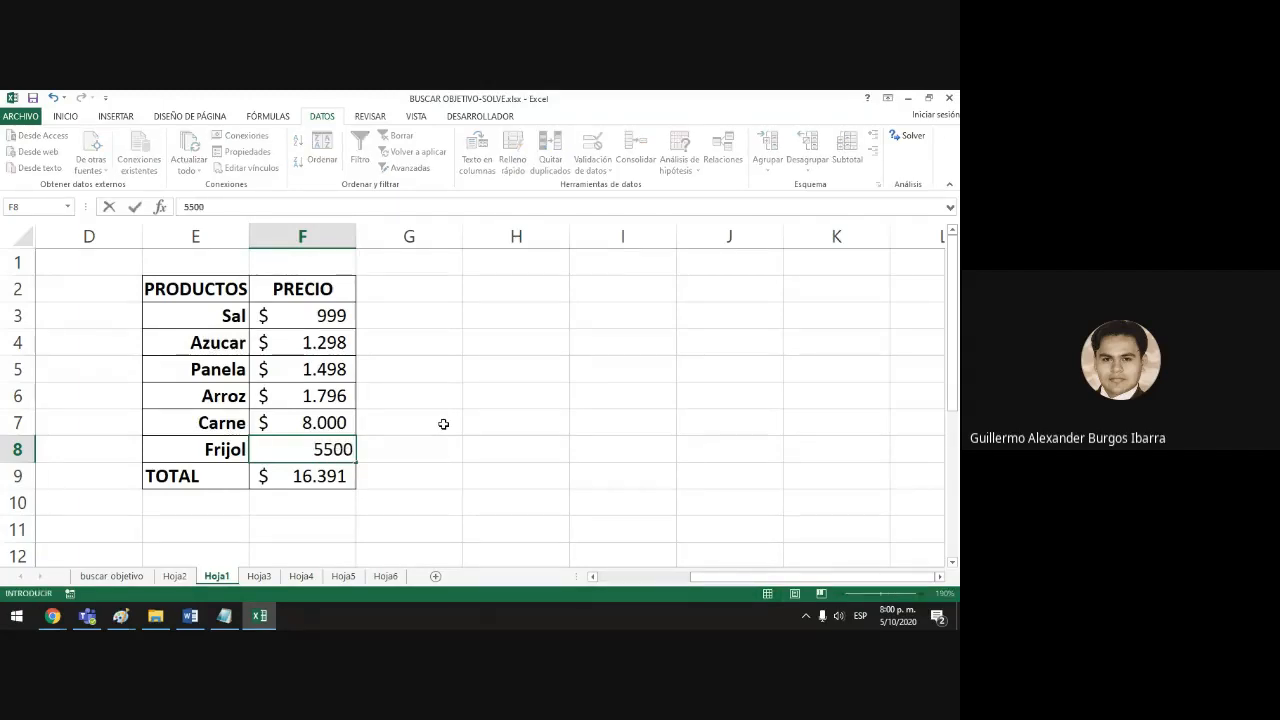
key("Return")
Set the Sal price in F3 to 1100 and the Azucar price in F4 to 1300.
key("Up")
key("Up")
key("Up")
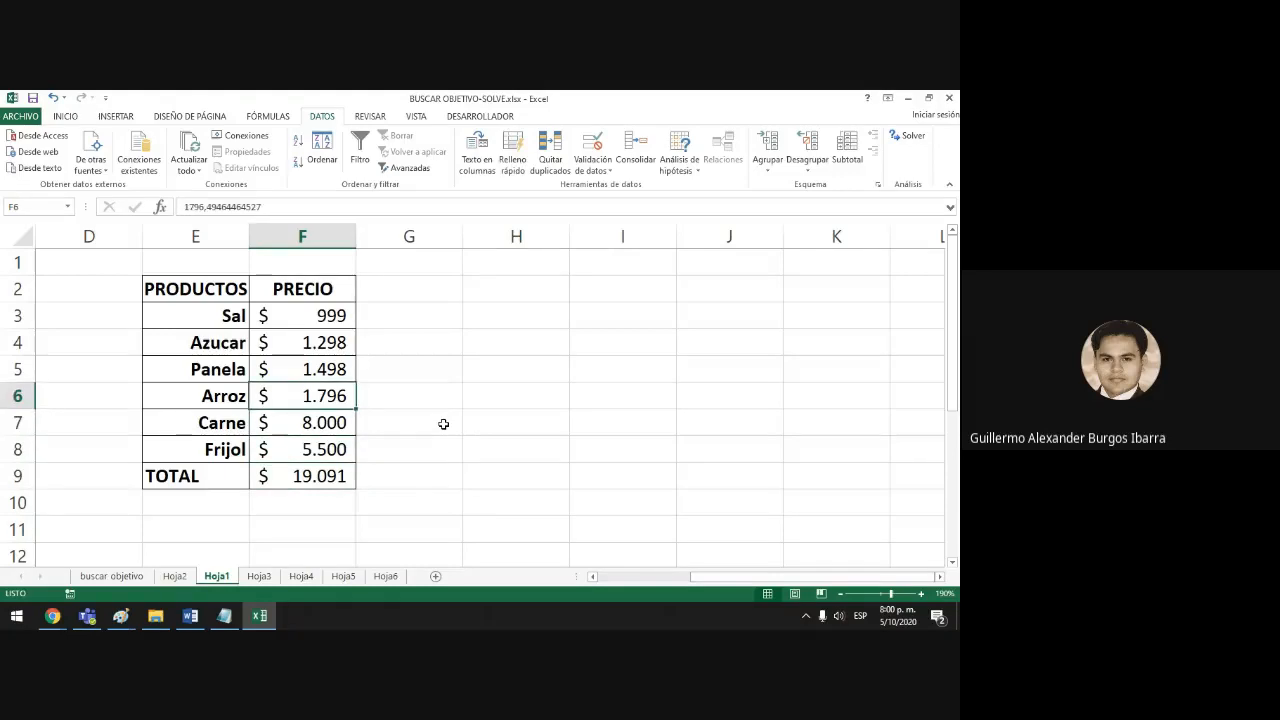
key("Up")
key("Up")
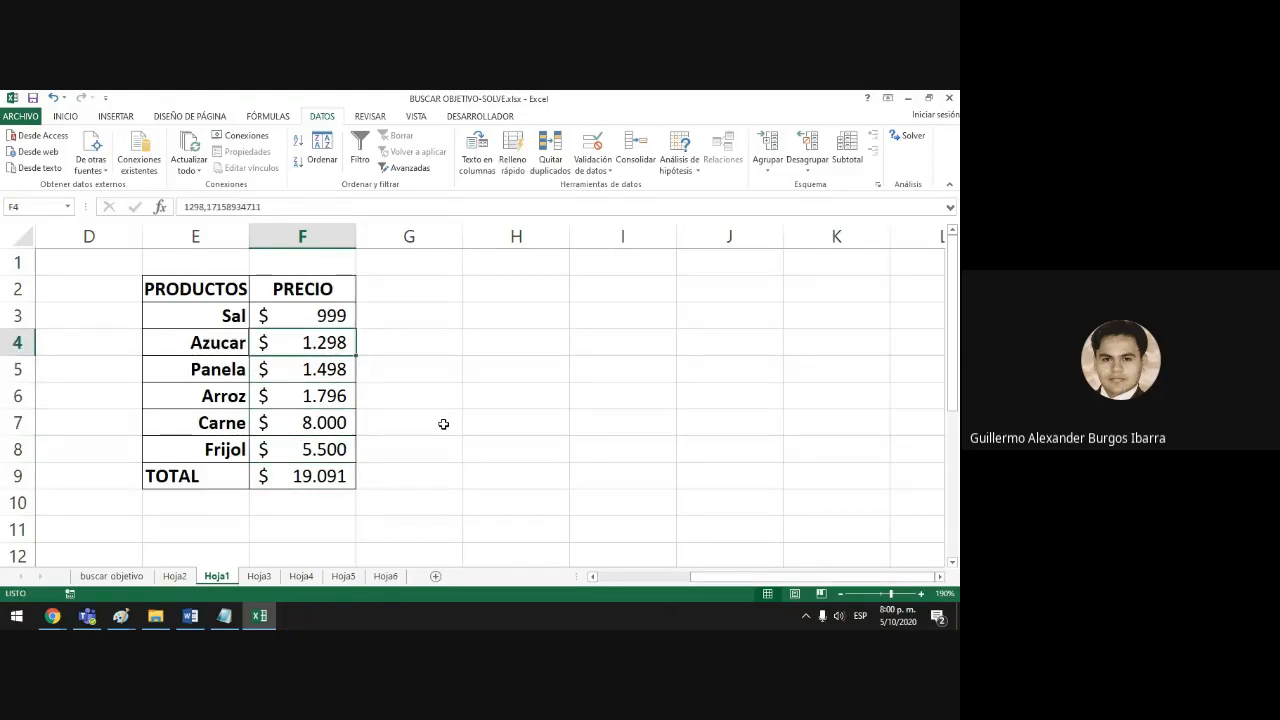
key("Up")
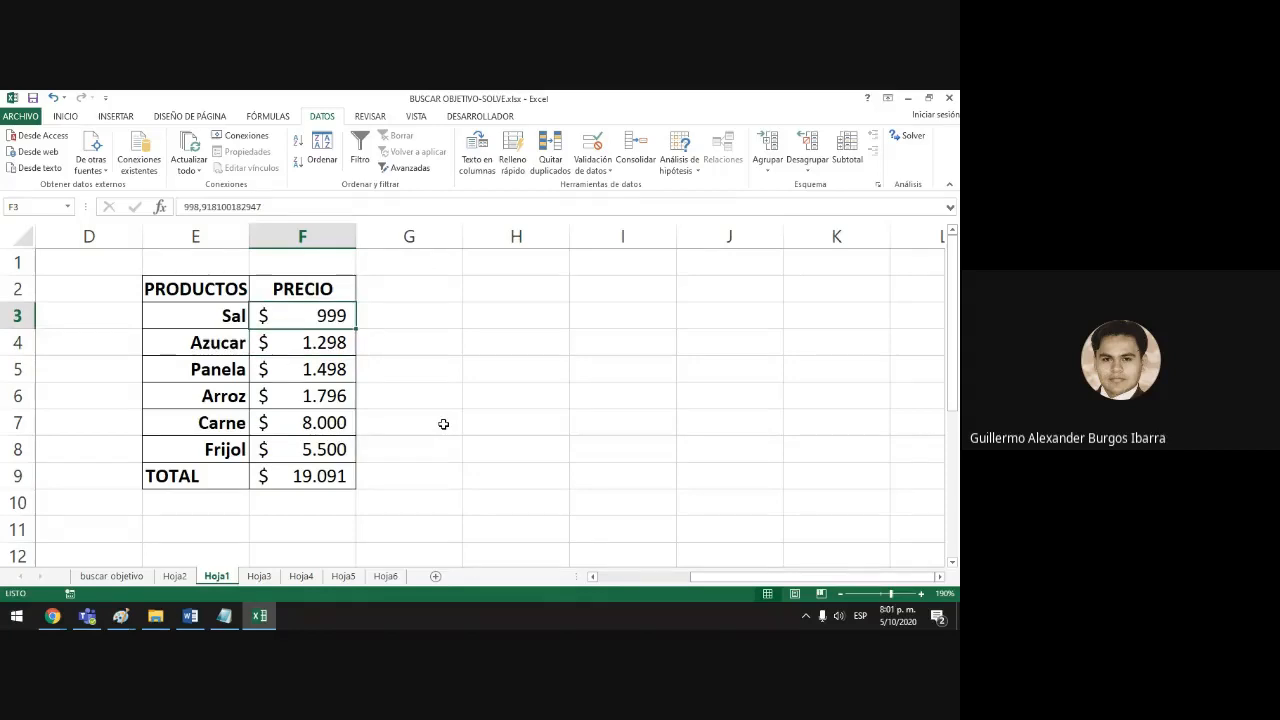
type("1100")
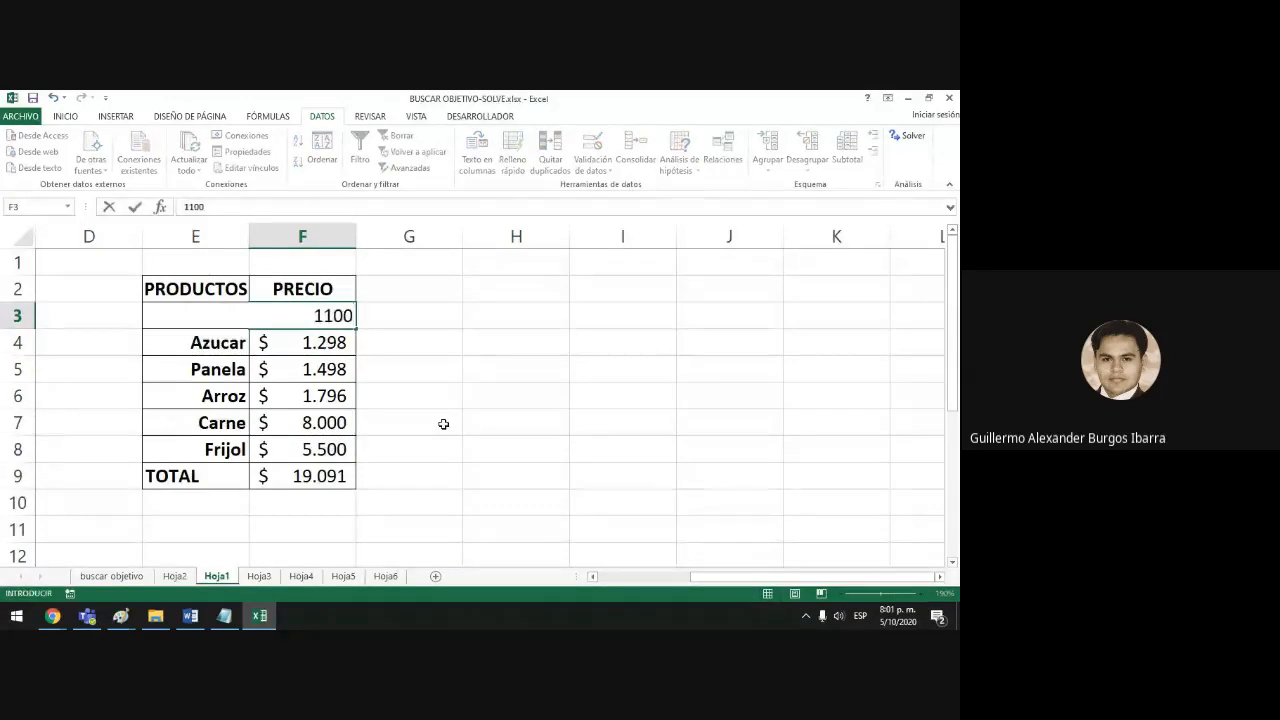
key("Return")
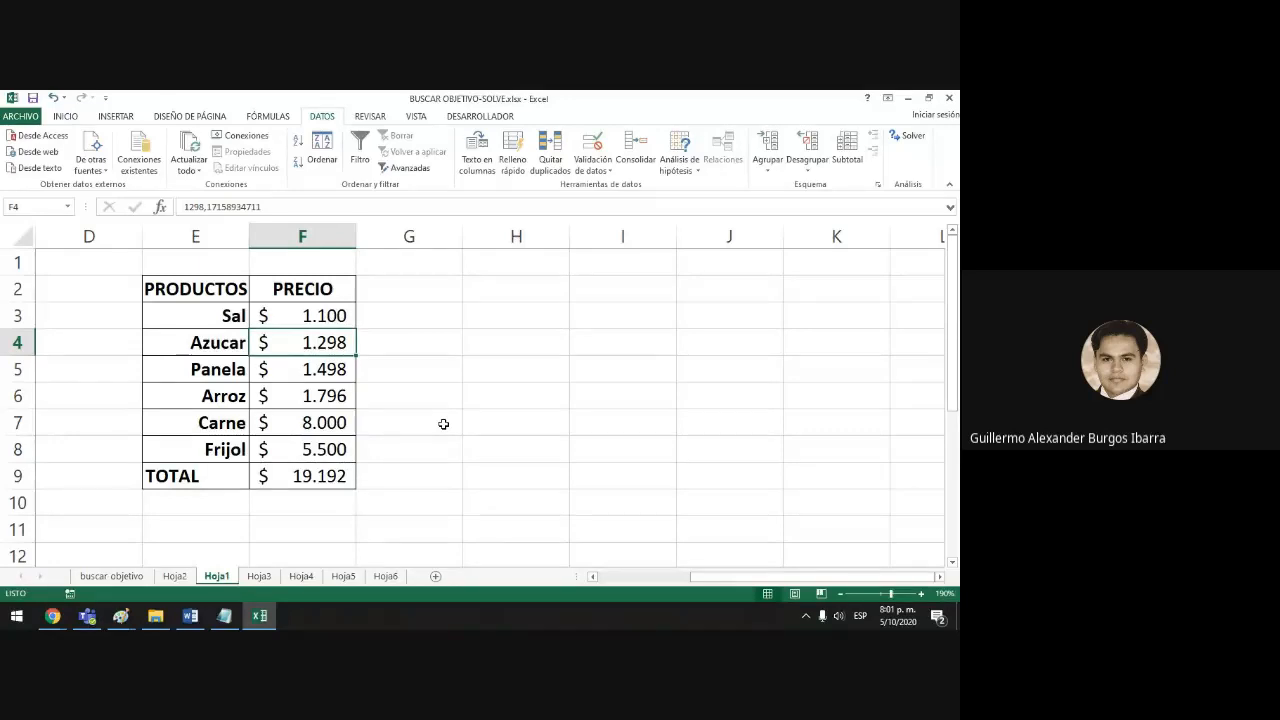
type("13")
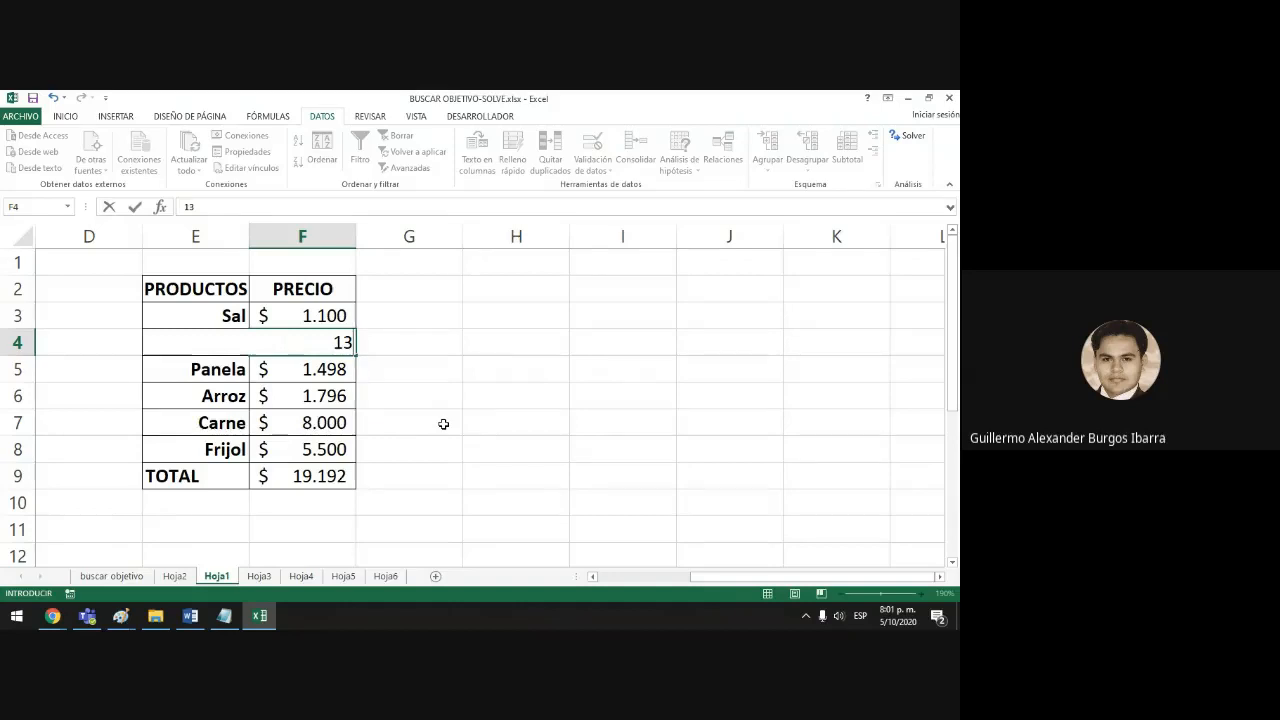
type("00")
key("Return")
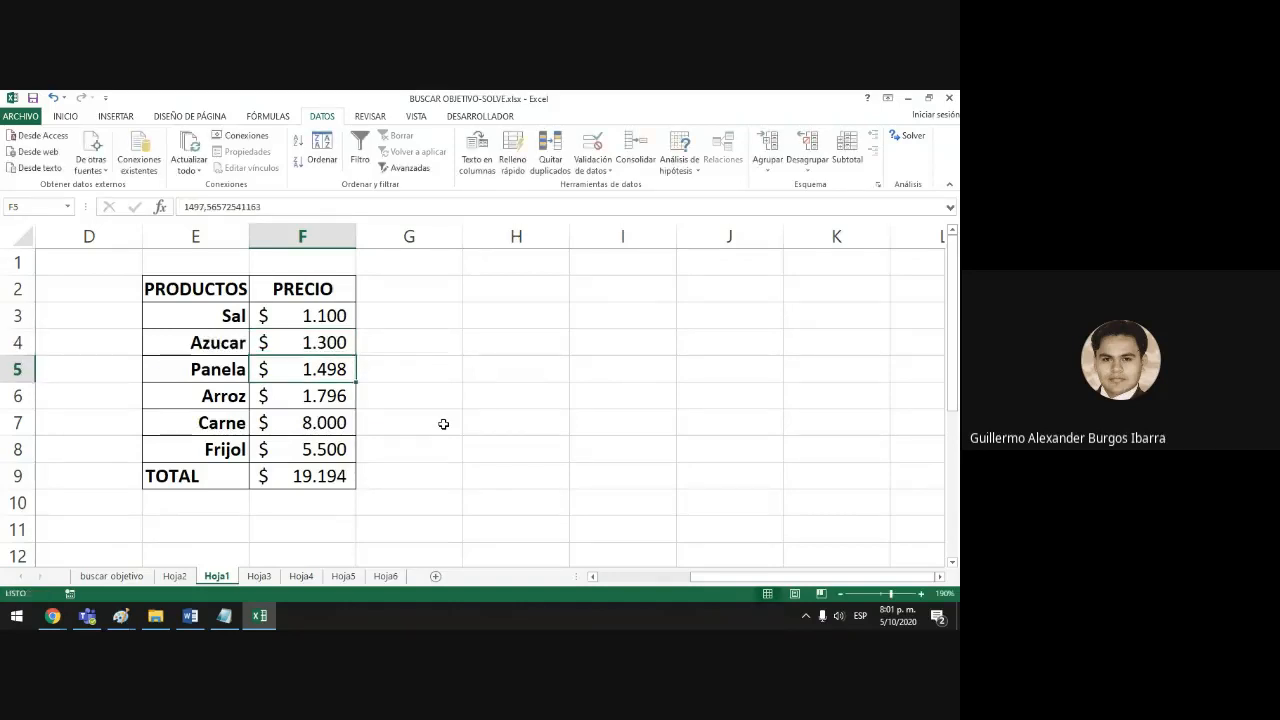
Set the Panela price in F5 to 2000 and the Arroz price in F6 to 1800.
type("2000")
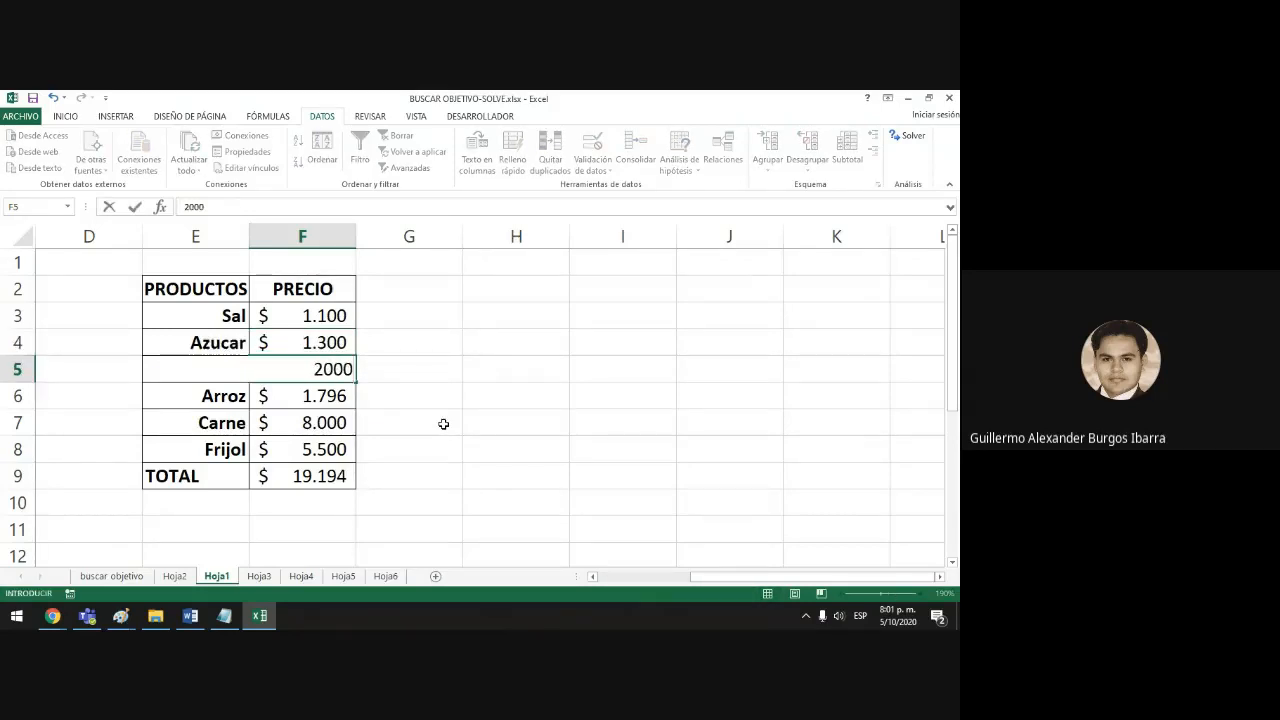
key("Return")
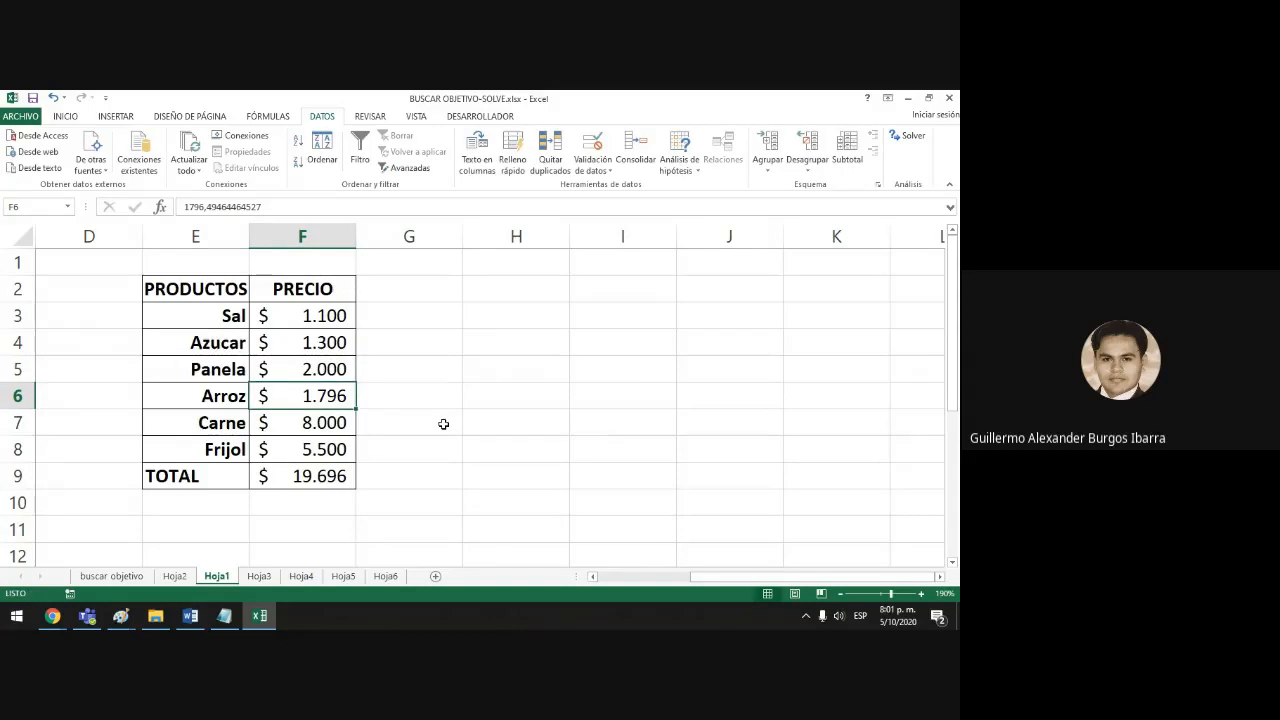
type("1.8")
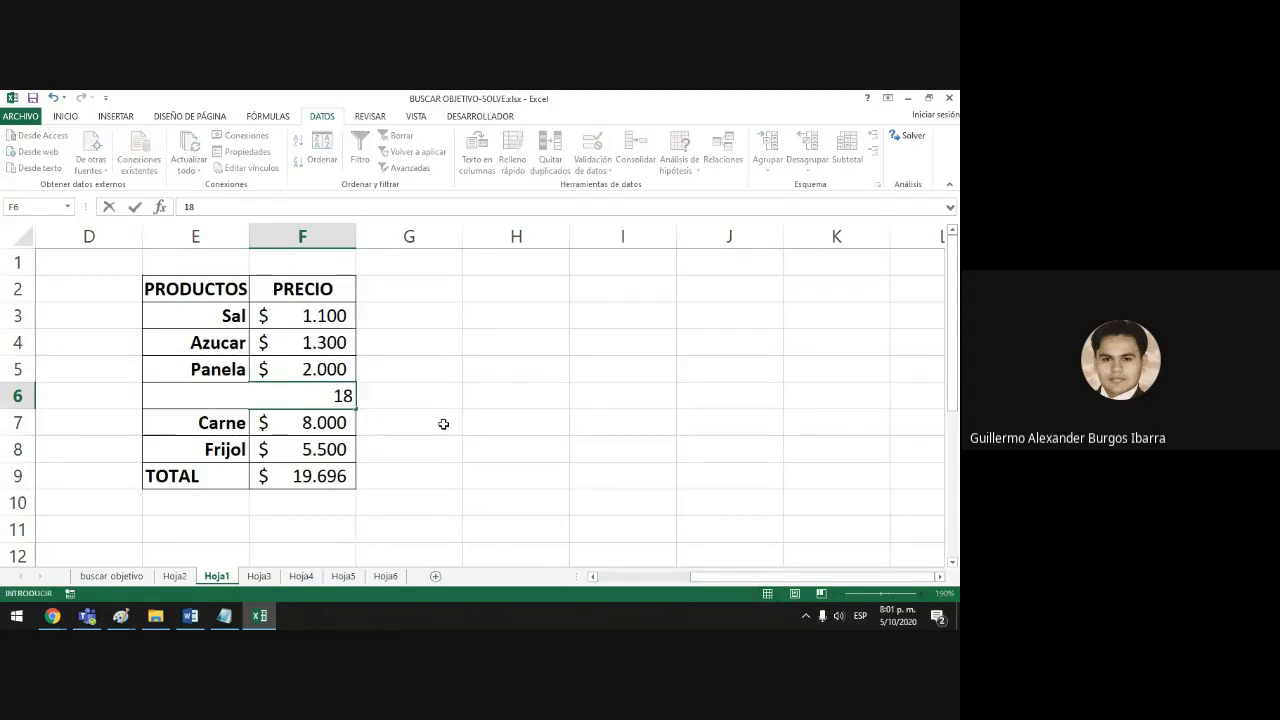
type("00")
key("Return")
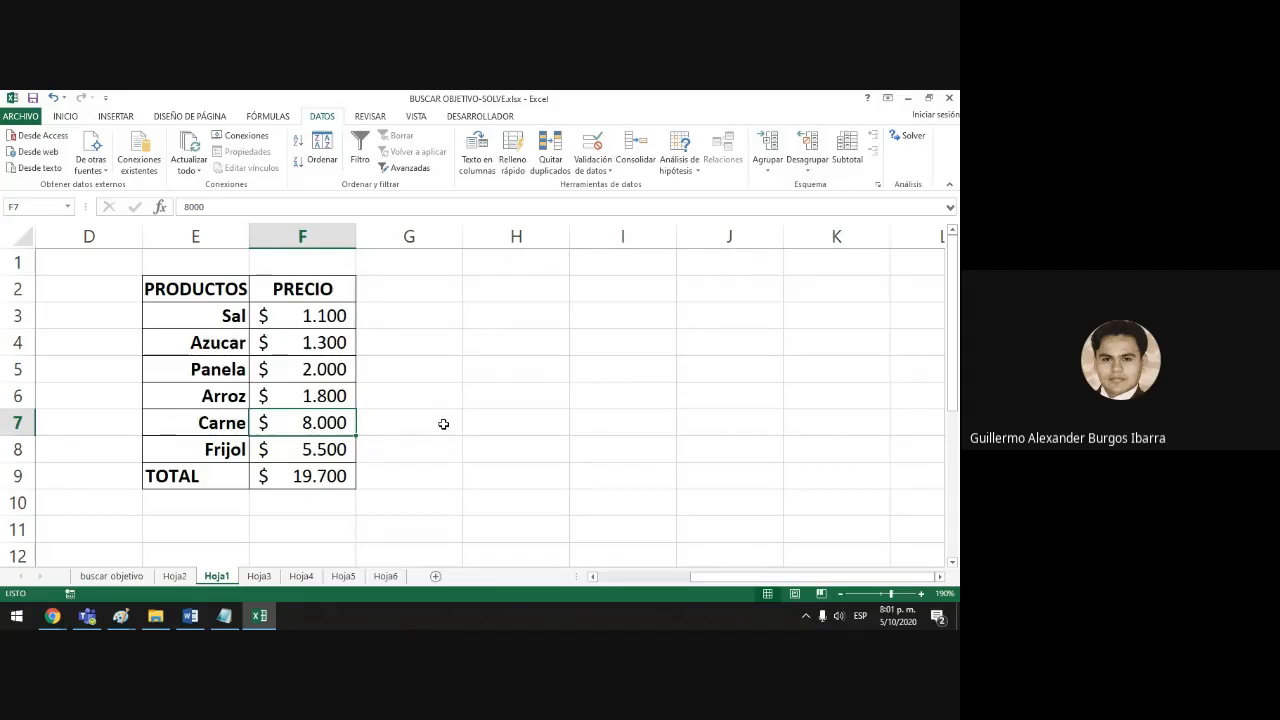
Reopen Solver for the total in F9 and set its target value to 15000, with F7:F8 as the variable cells.
left_click(417, 474)
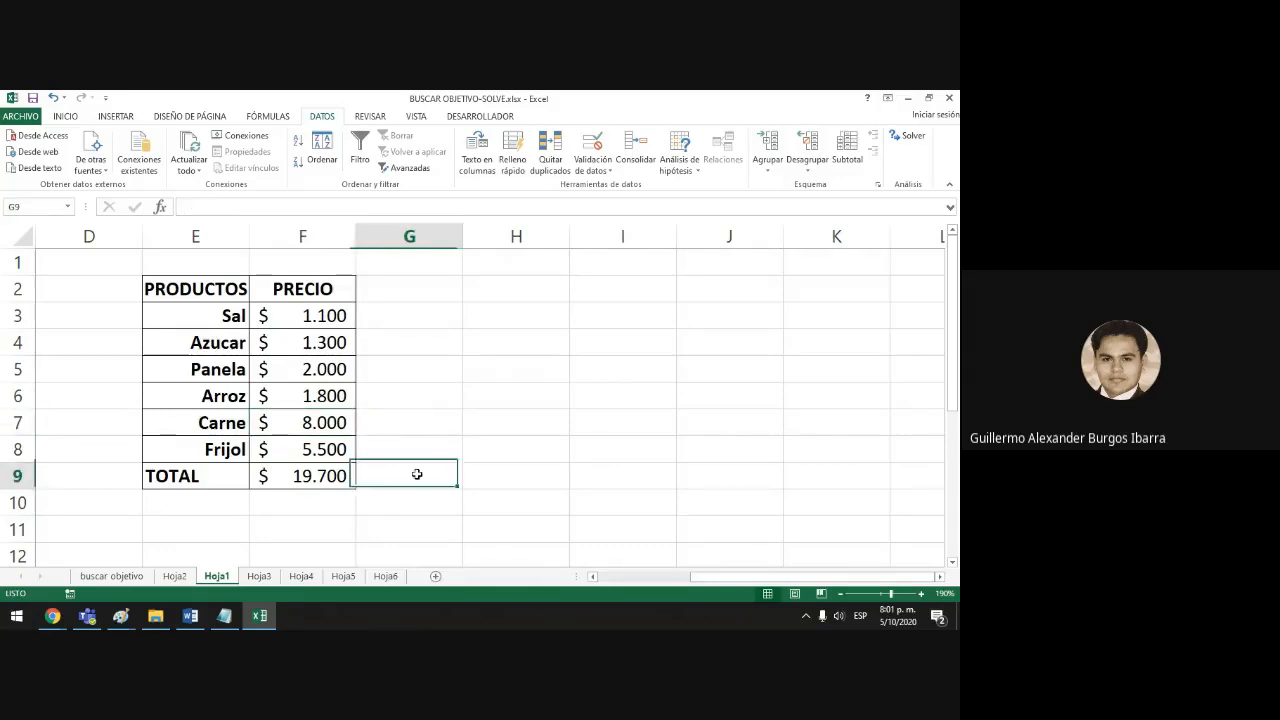
left_click(342, 474)
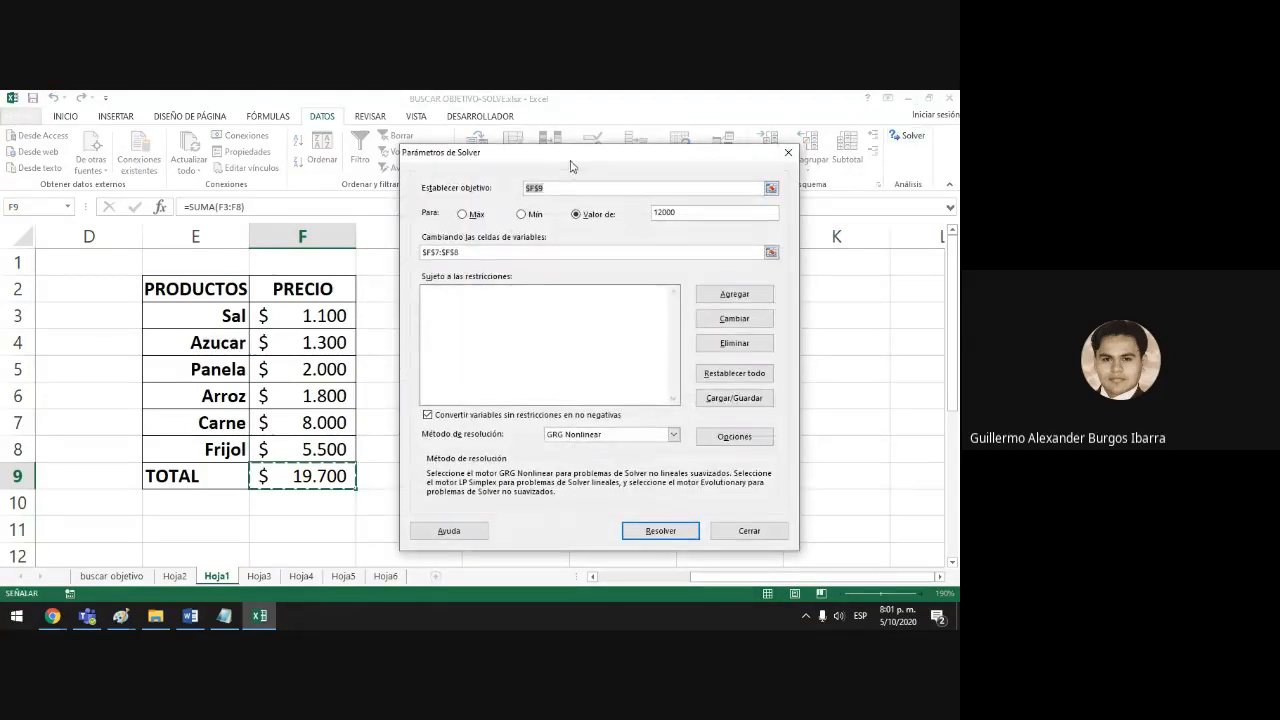
left_click_drag(574, 168, 569, 187)
left_click(659, 231)
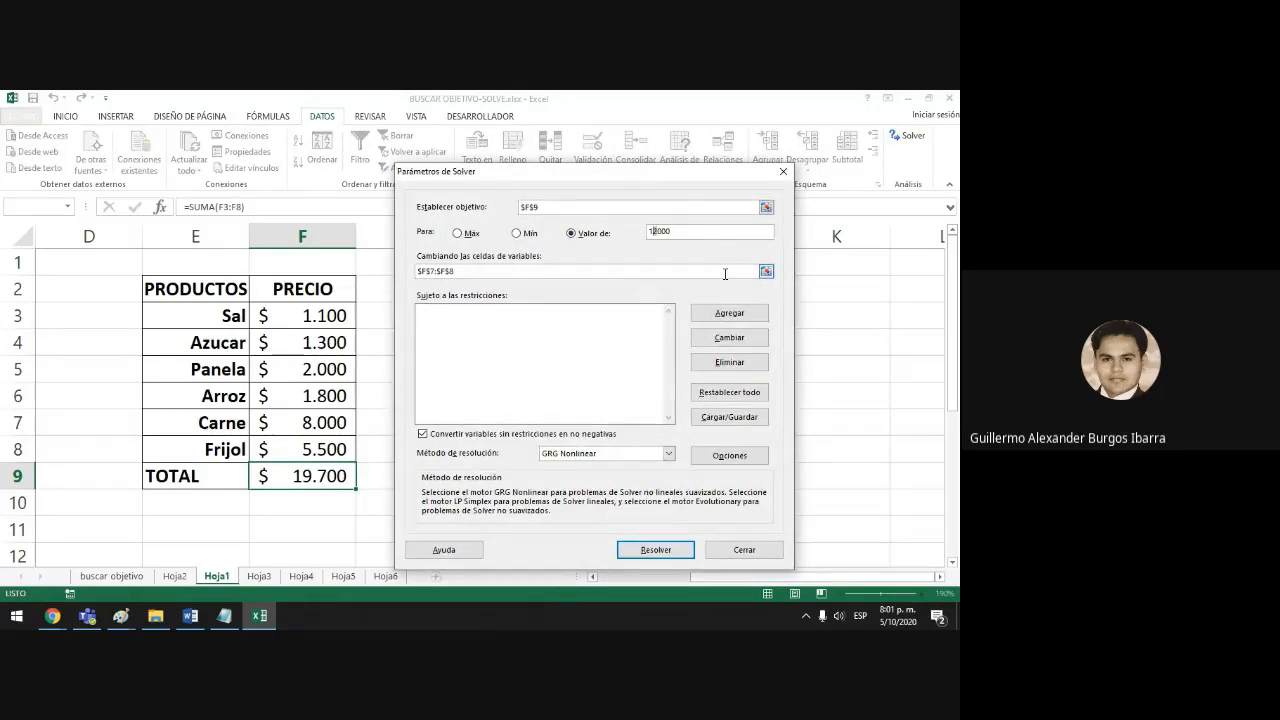
type("5")
left_click(479, 270)
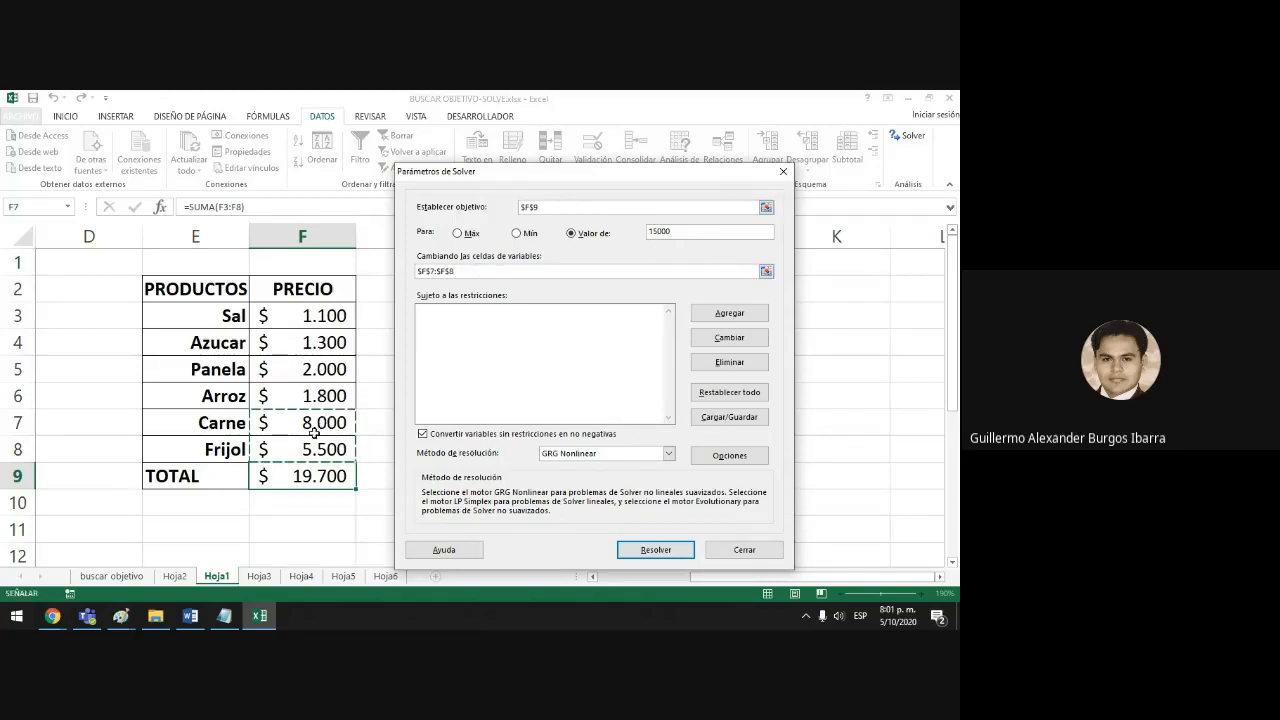
left_click(460, 312)
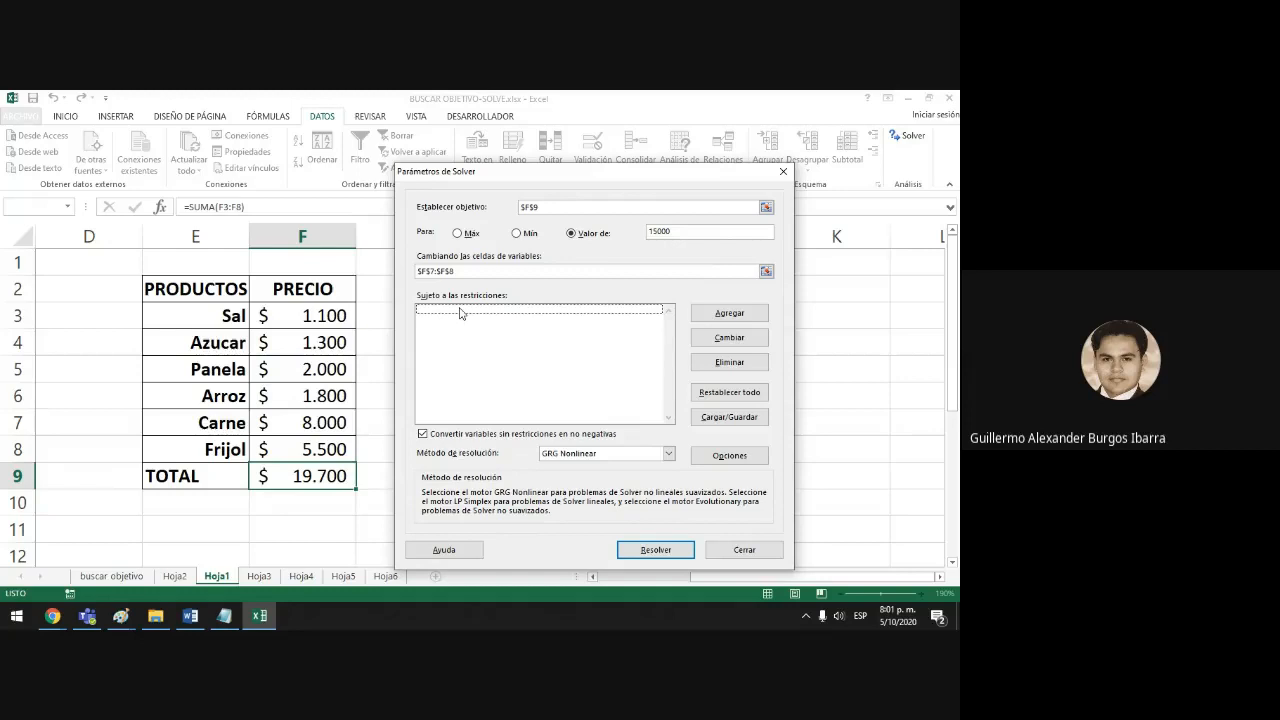
Add a Solver constraint requiring the Carne price in F7 to be >= 2000.
left_click(757, 313)
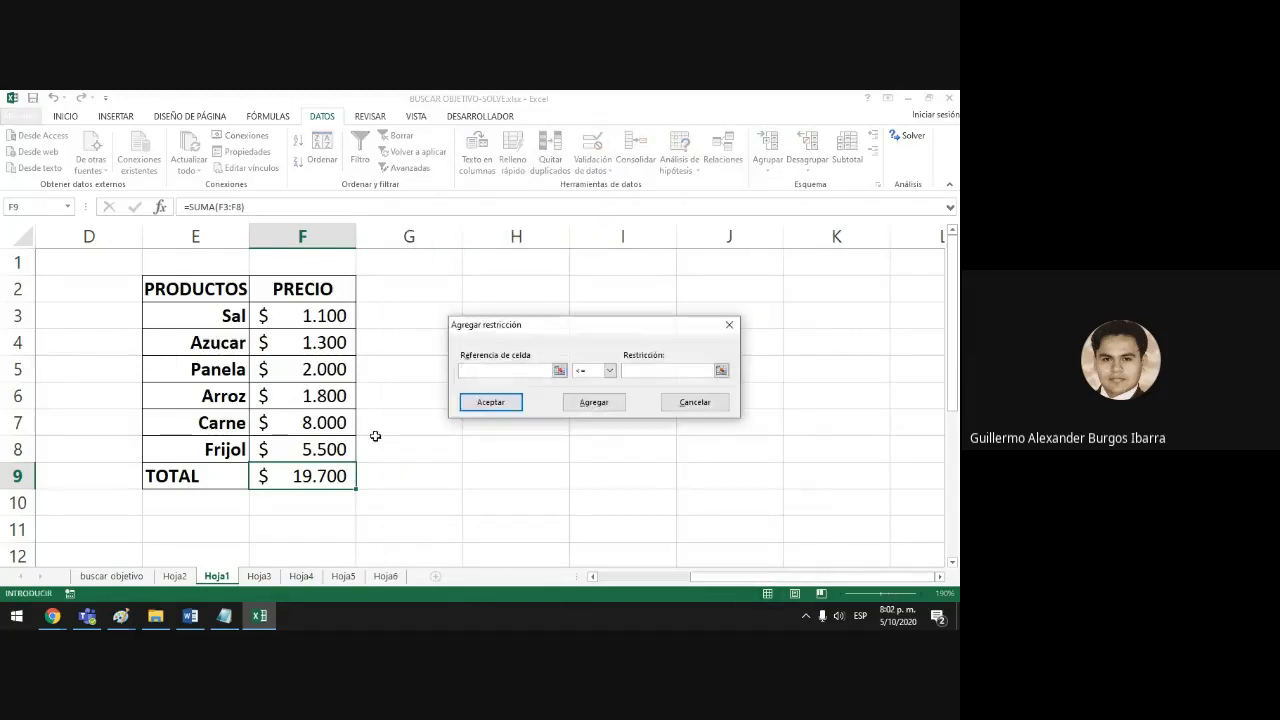
left_click(300, 425)
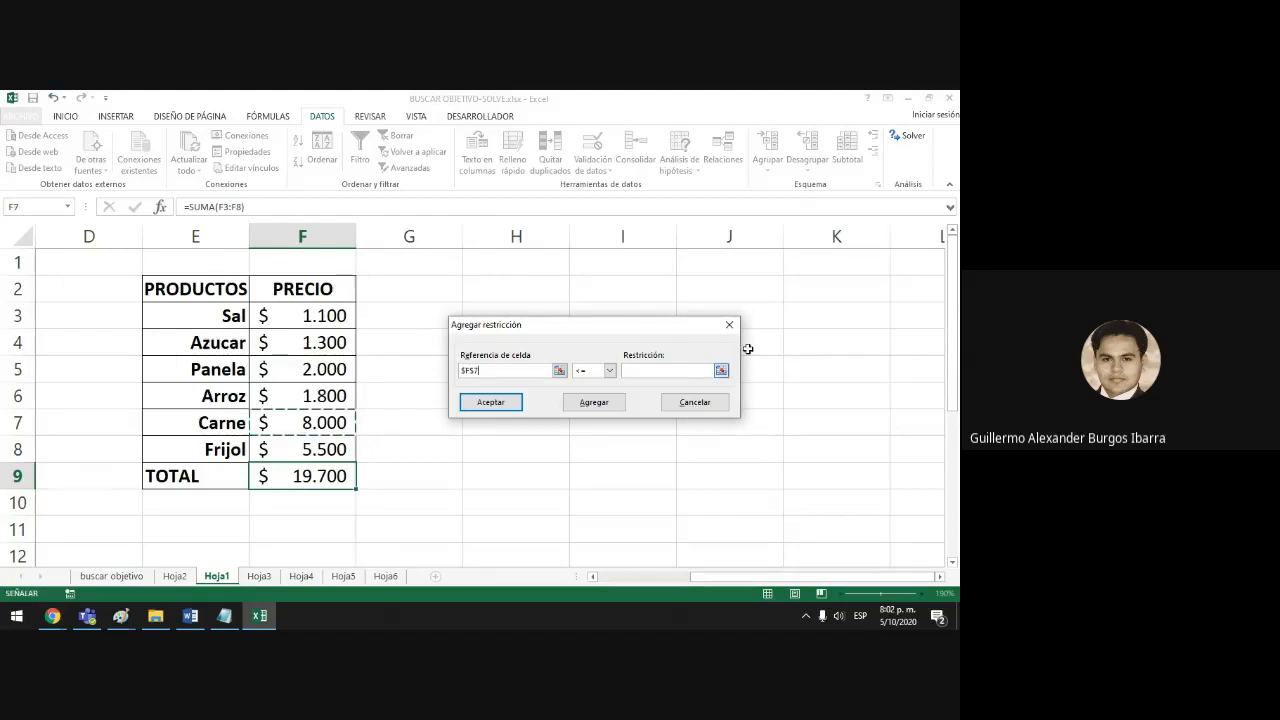
left_click(609, 370)
left_click(589, 402)
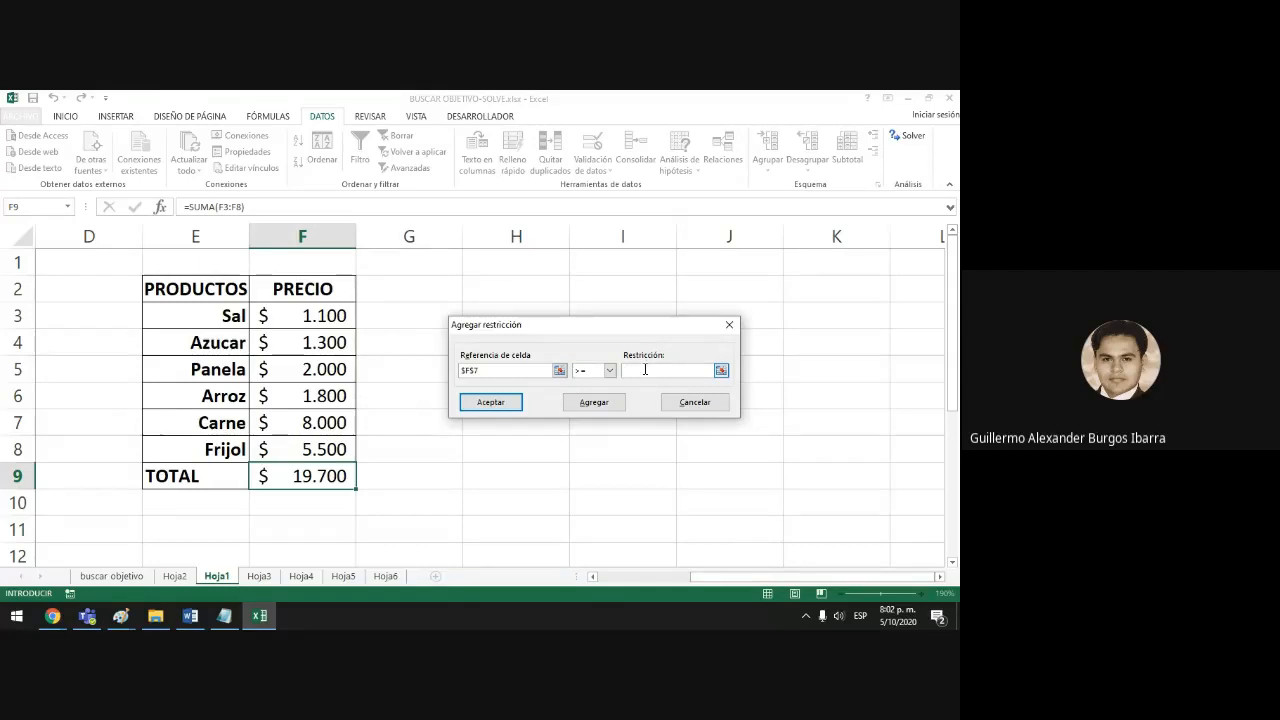
type("2000")
left_click(578, 413)
Add a Solver constraint limiting the Carne price in F7 to <= 4000.
left_click(330, 423)
left_click(634, 371)
type("400")
left_click(575, 404)
Add a Solver constraint requiring the Frijol price in F8 to be >= 2500.
left_click(316, 452)
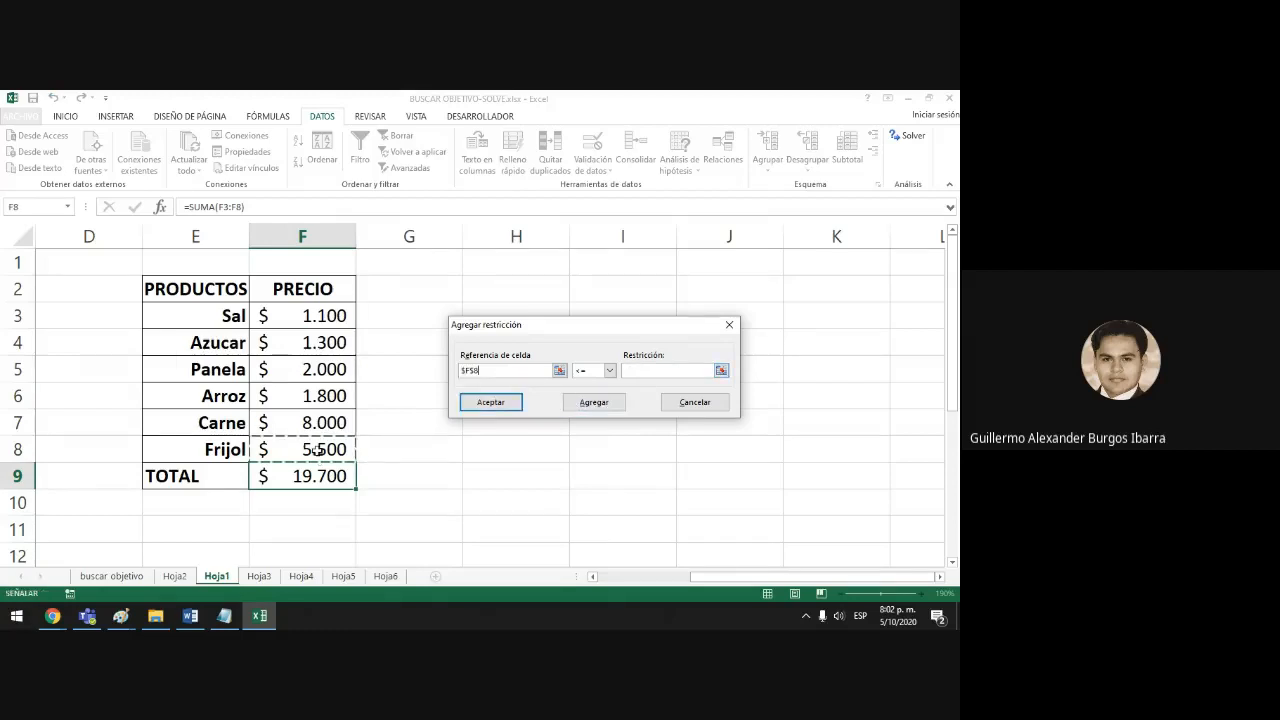
left_click(609, 370)
left_click(585, 399)
left_click(651, 370)
type("2500")
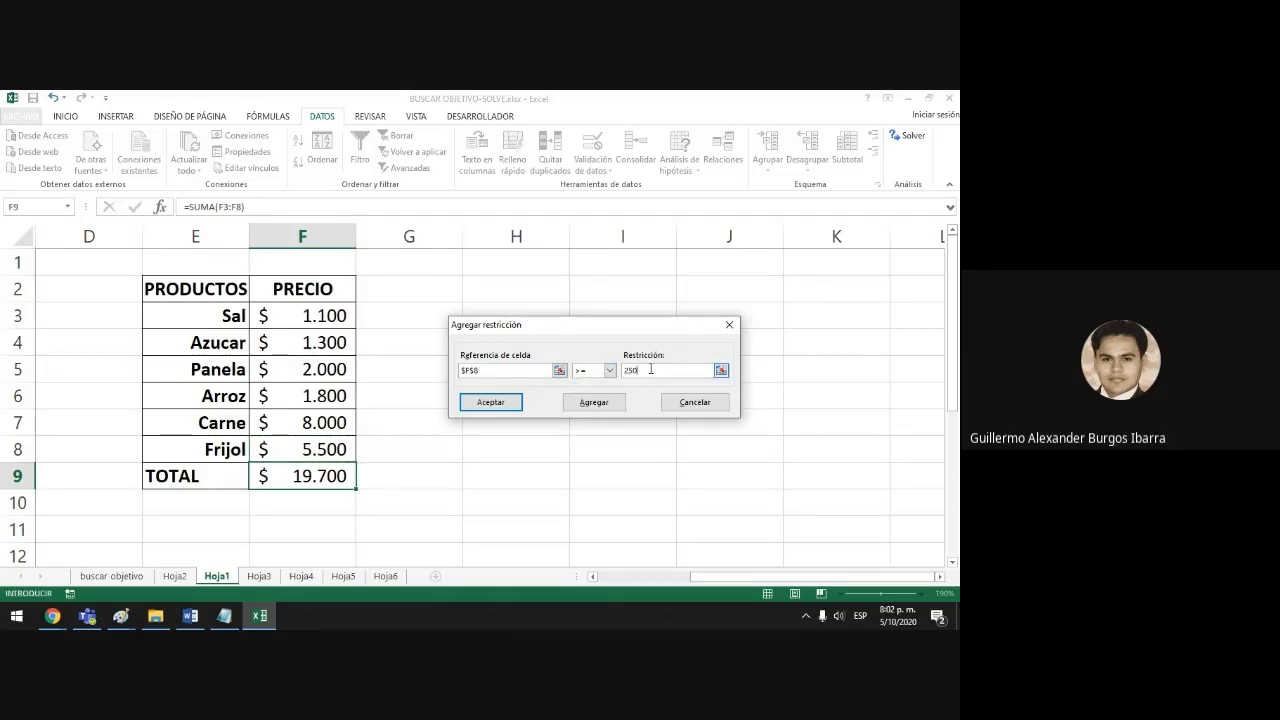
left_click(594, 402)
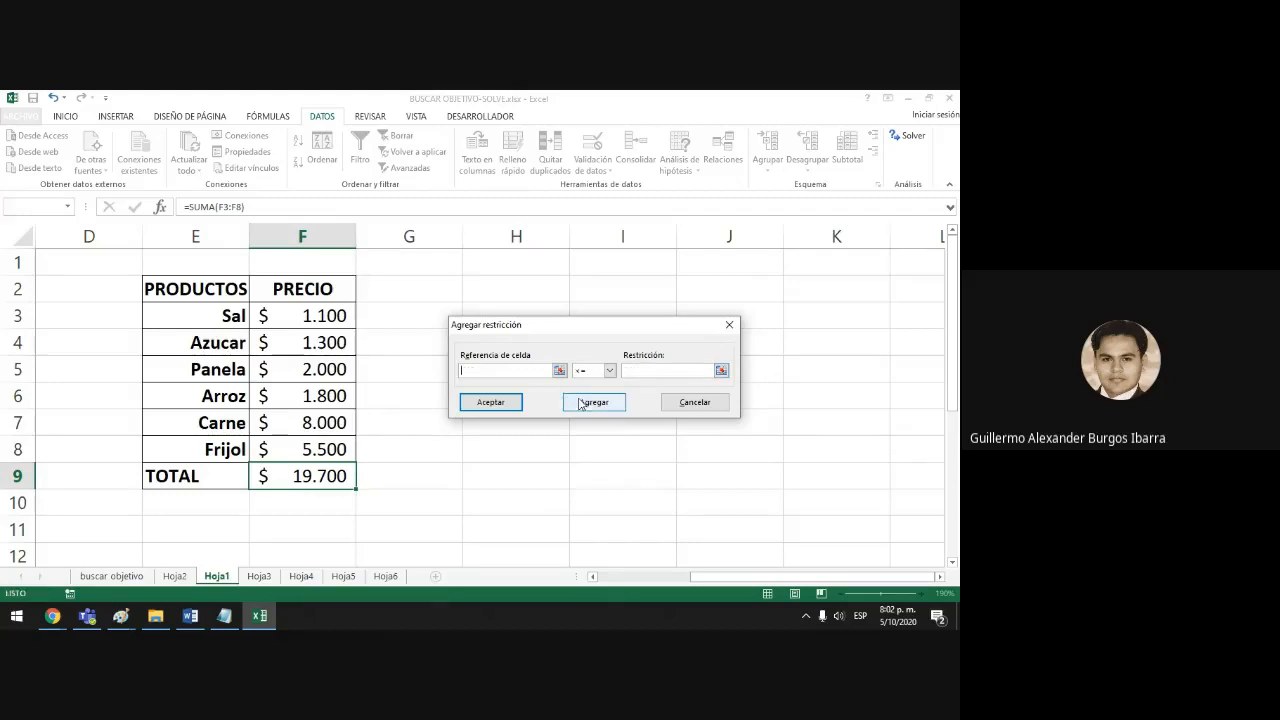
Add a final Solver constraint limiting the Frijol price in F8 to <= 4500 and return to the Solver parameters.
left_click(308, 449)
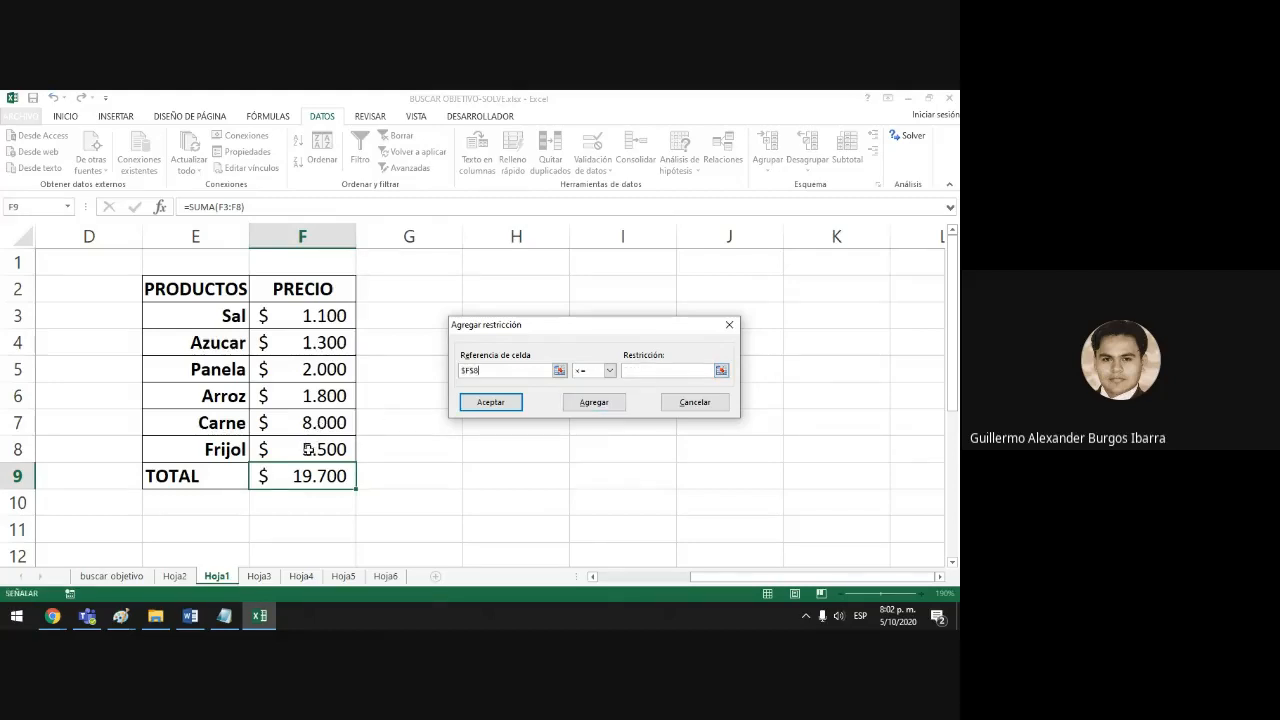
left_click(636, 370)
type("4500")
left_click(491, 401)
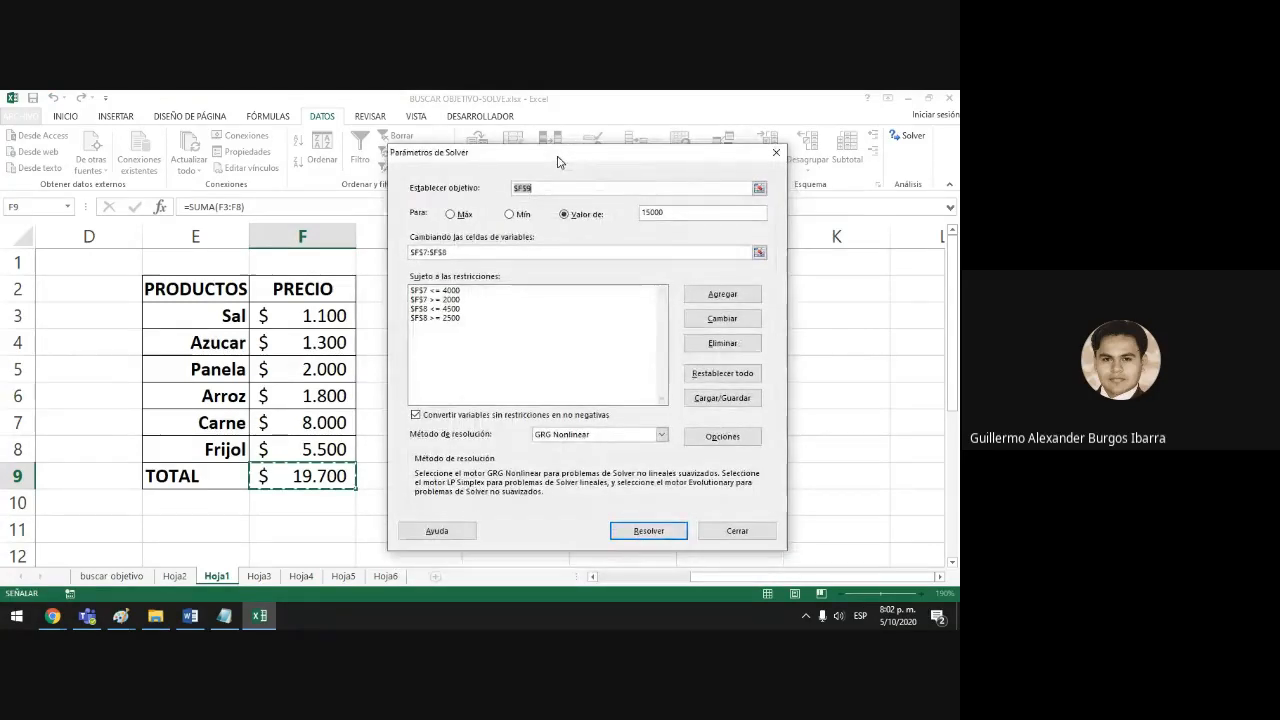
Run Solver for a value of 15000 in F9 by changing F7:F8 within the price constraints, and keep the Solver solution.
left_click(468, 330)
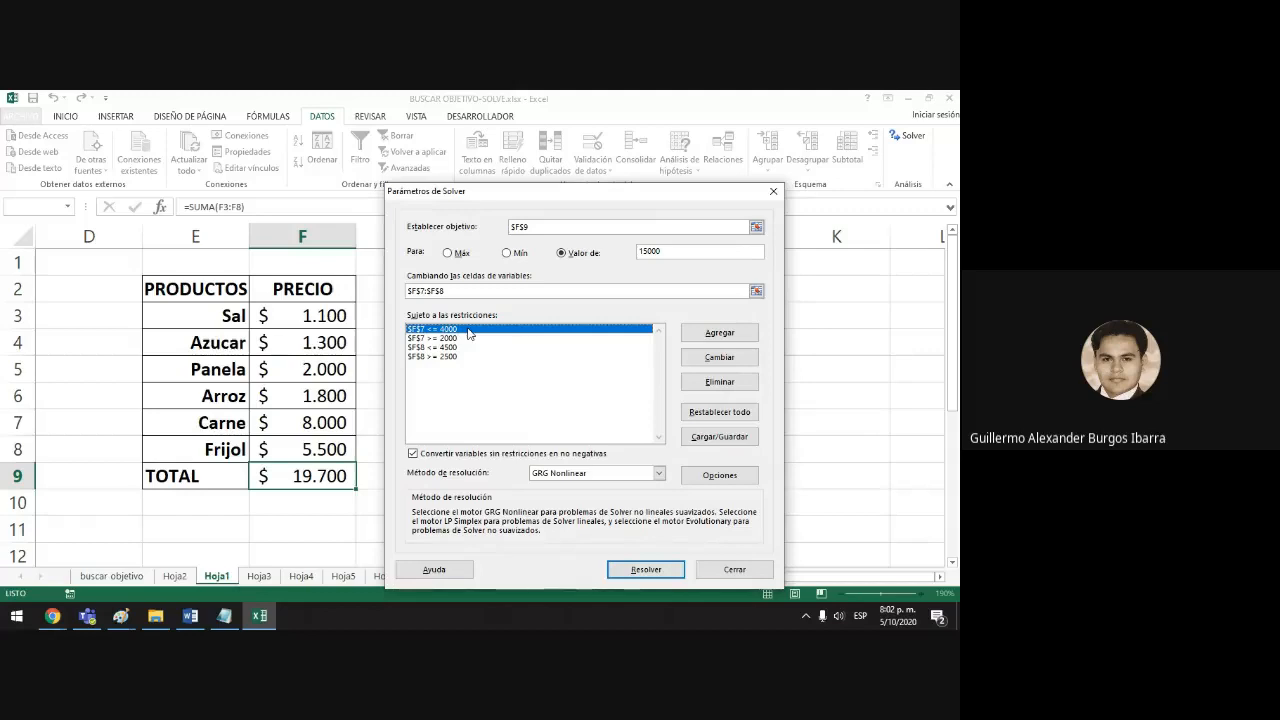
left_click_drag(520, 192, 512, 161)
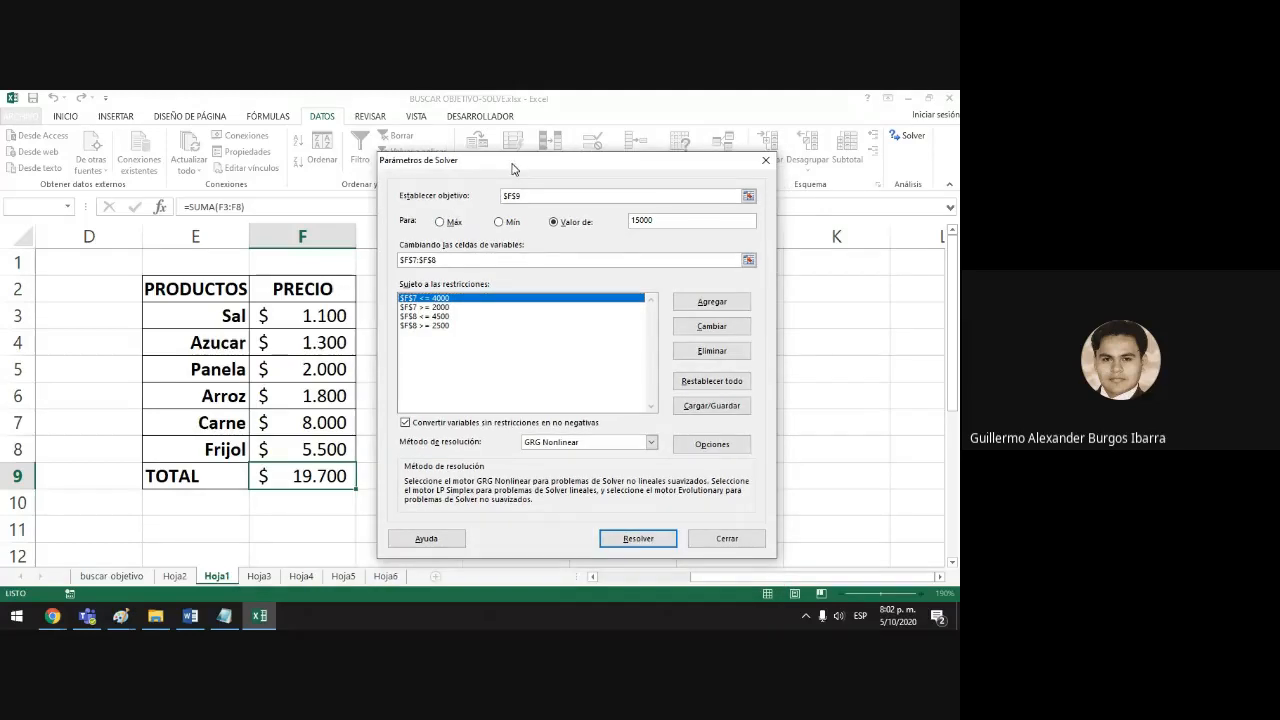
left_click(650, 222)
key("BackSpace")
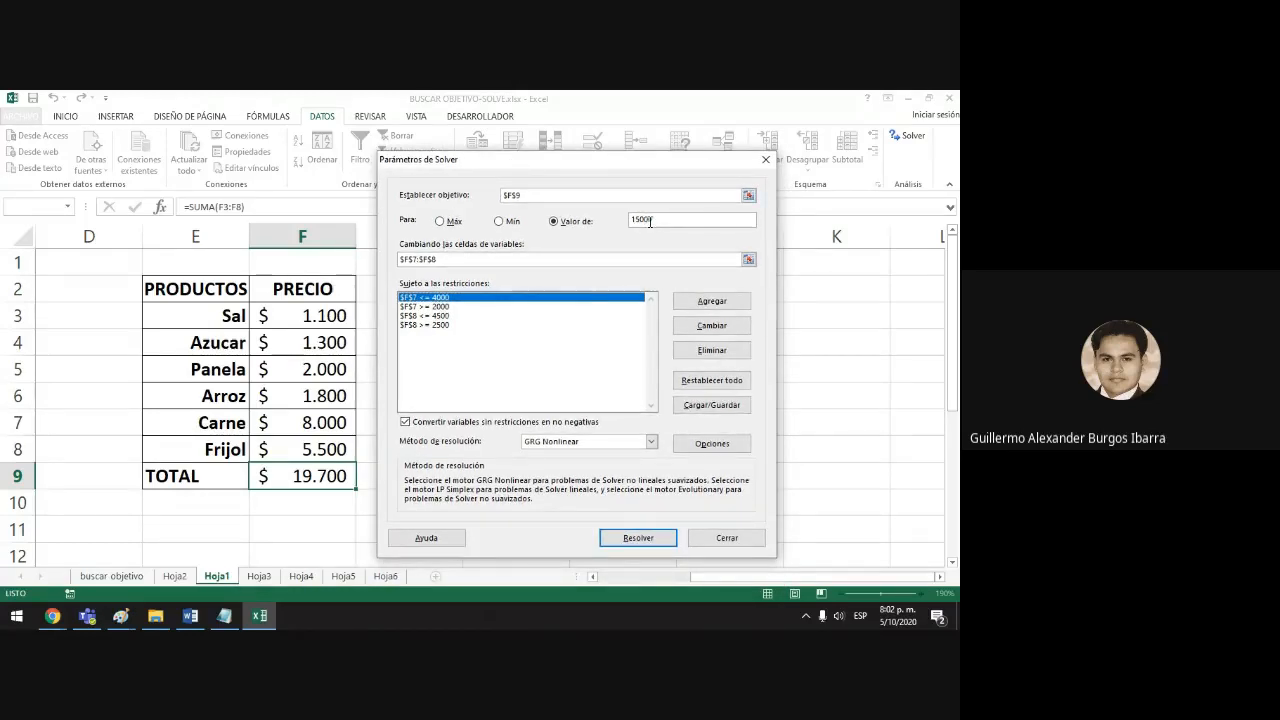
type("0")
left_click(656, 544)
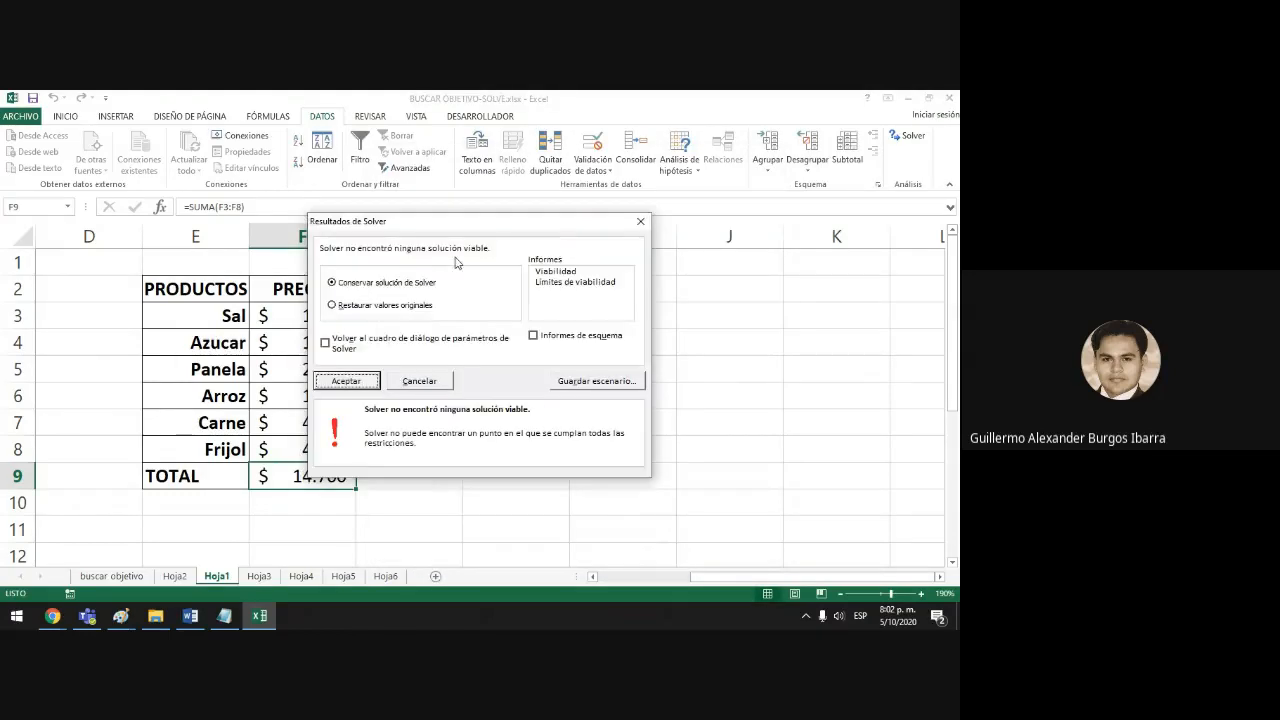
left_click_drag(447, 232, 510, 270)
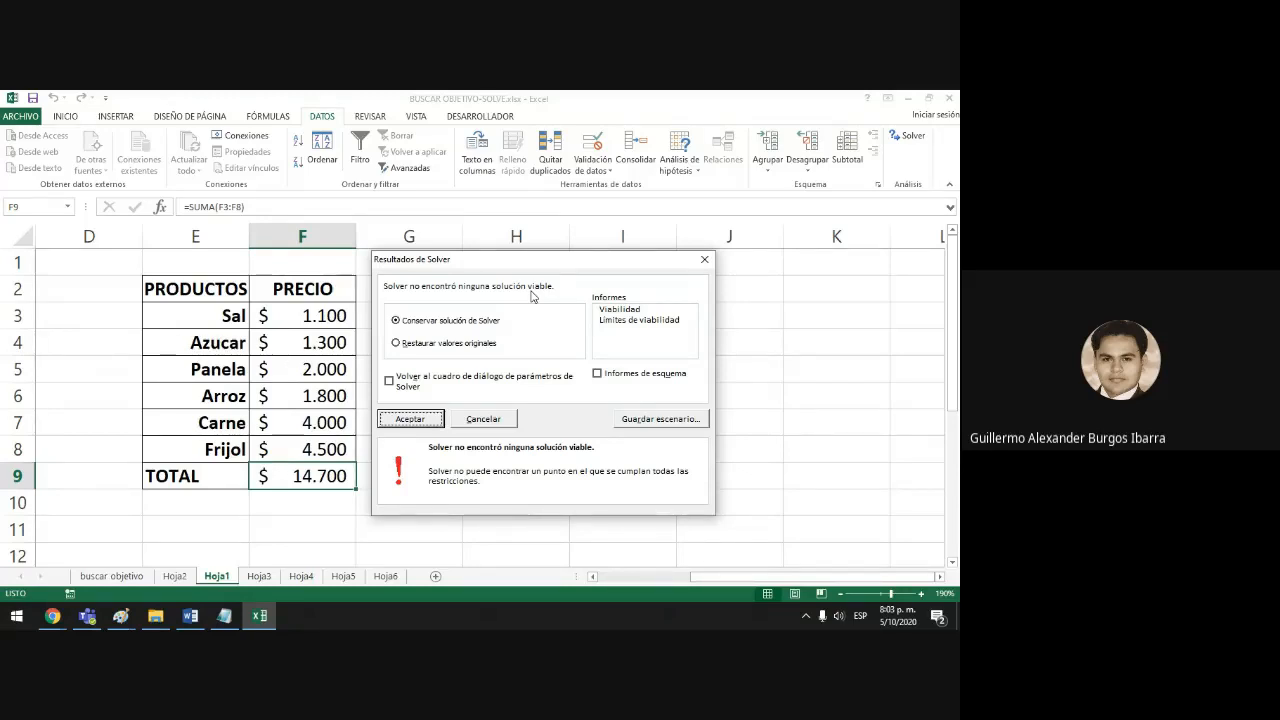
left_click(421, 424)
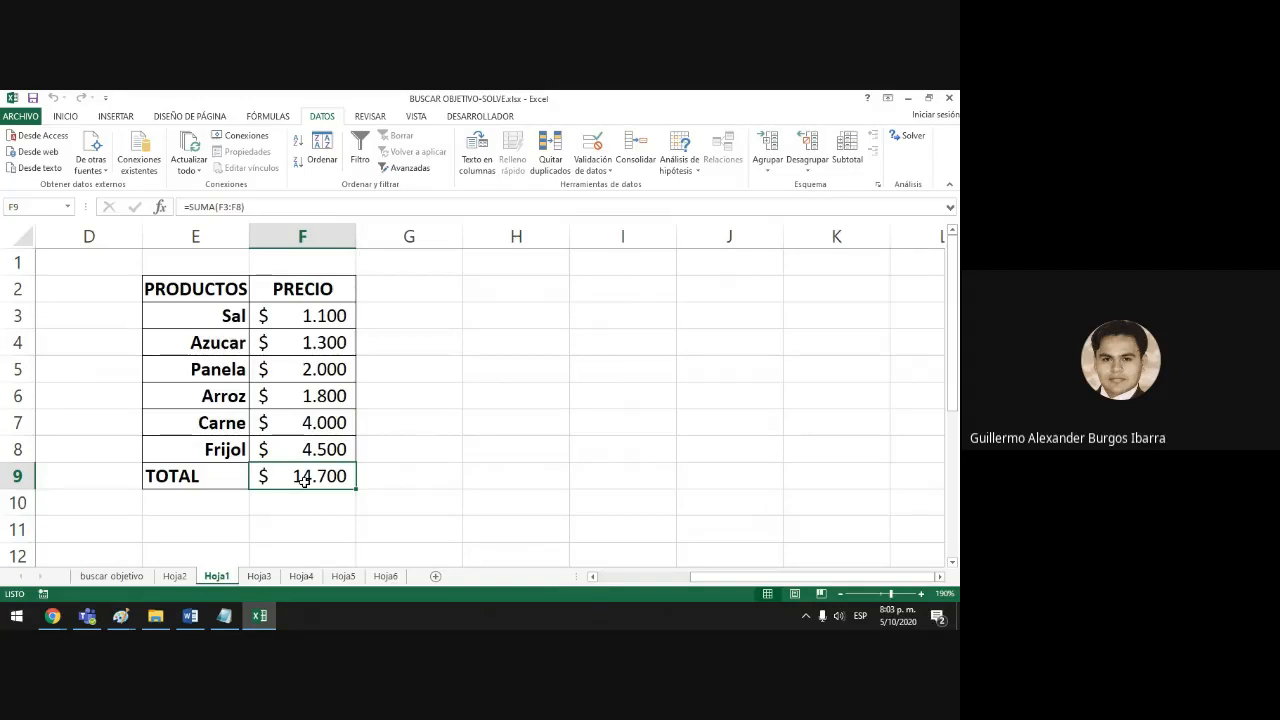
Review the Hoja2 sheet, return to the buscar objetivo sheet and select the empty cell H9.
left_click(175, 577)
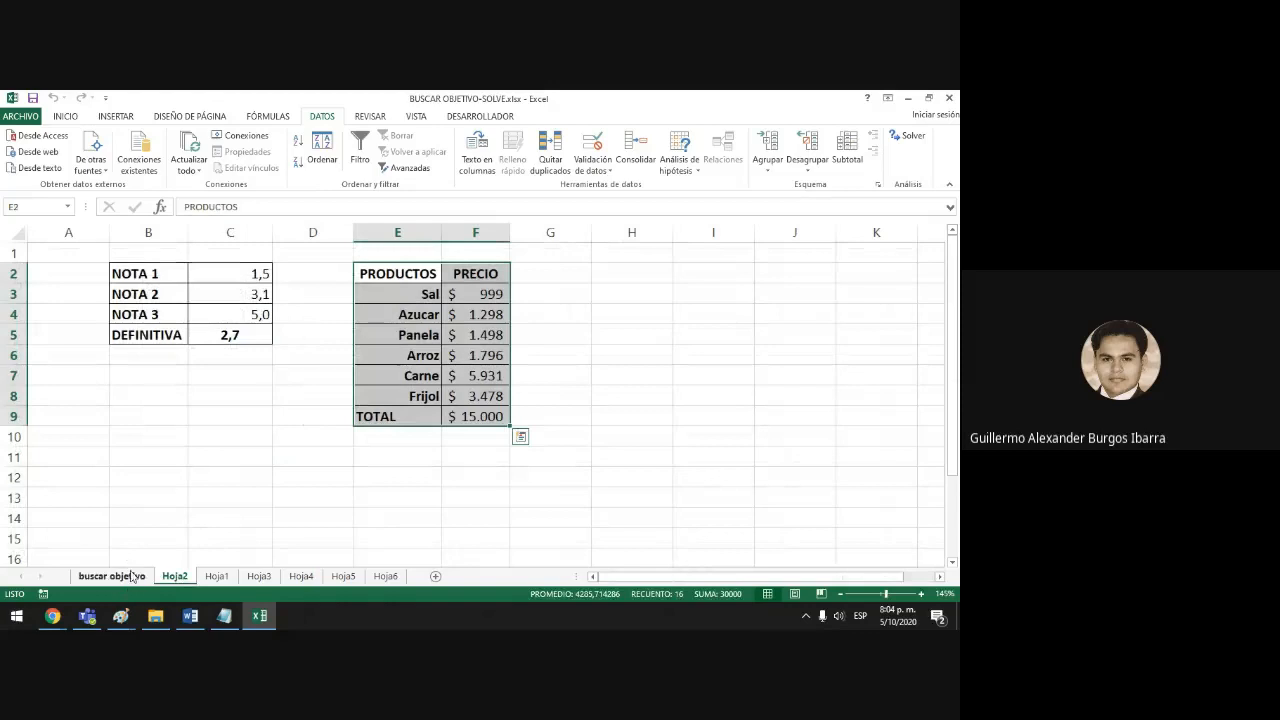
left_click(132, 576)
left_click(520, 420)
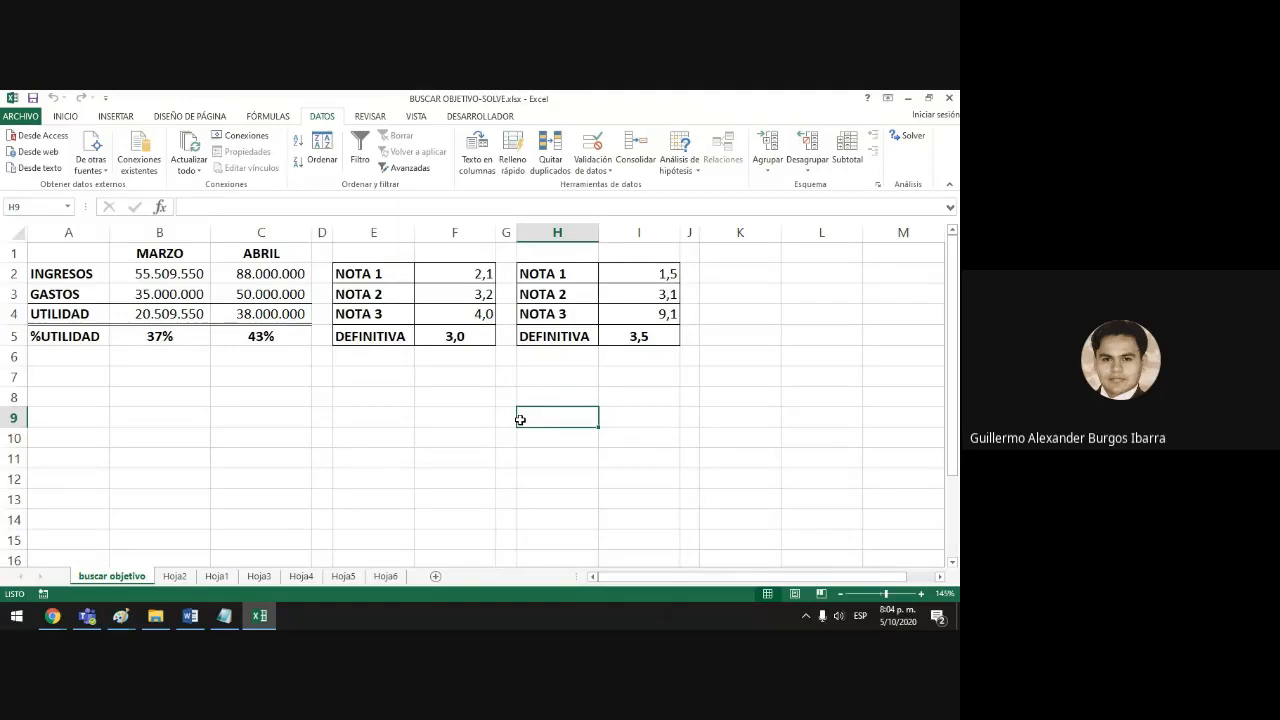
Switch to the Google Meet call in Chrome and stop presenting the screen.
left_click(52, 616)
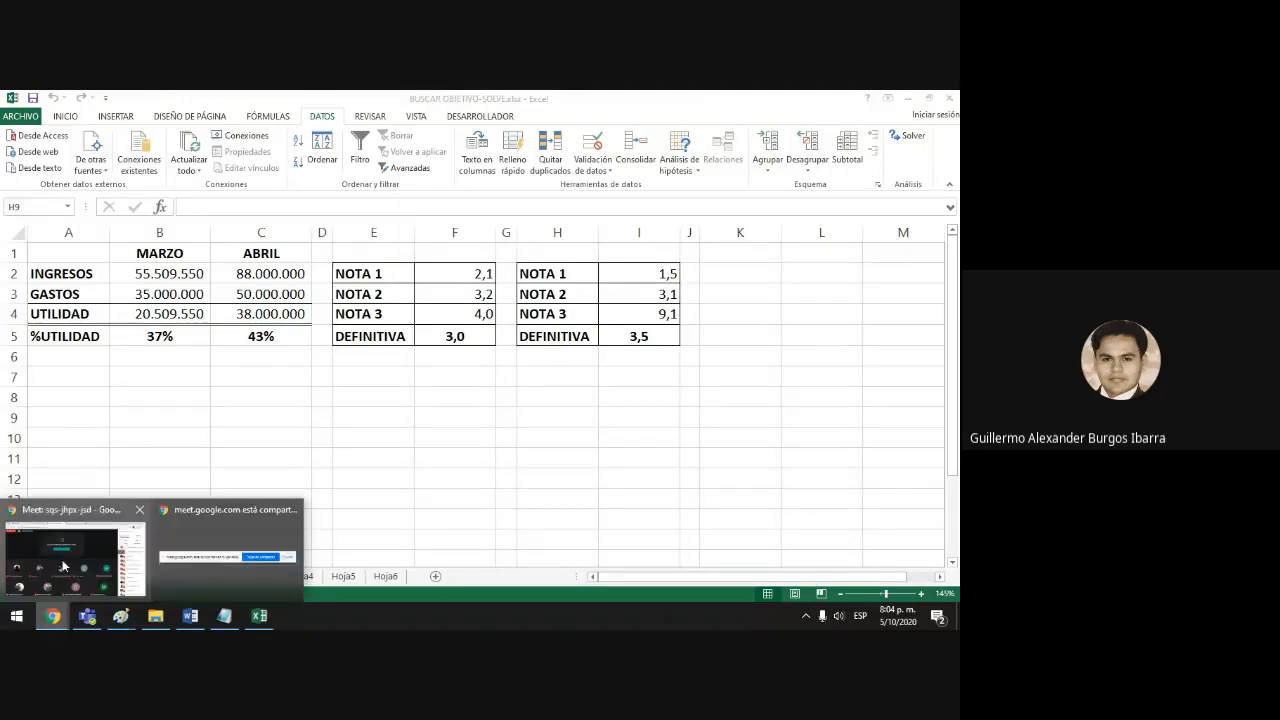
left_click(62, 566)
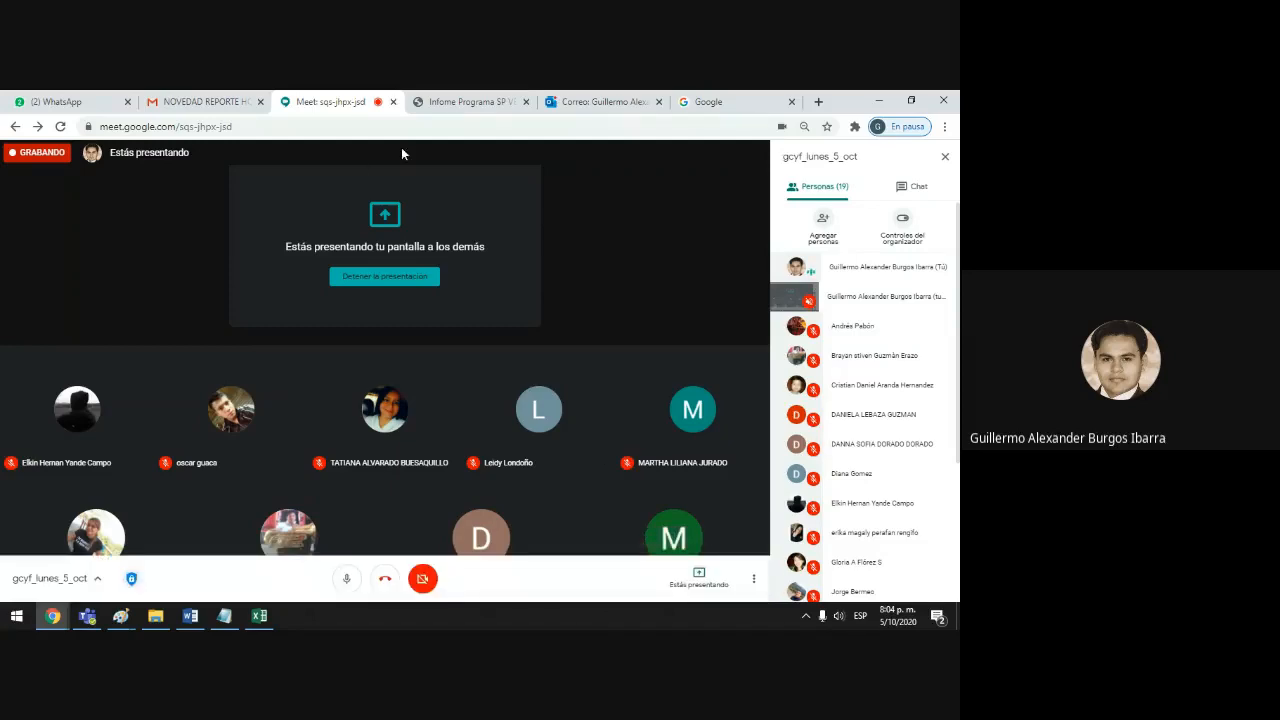
left_click(413, 285)
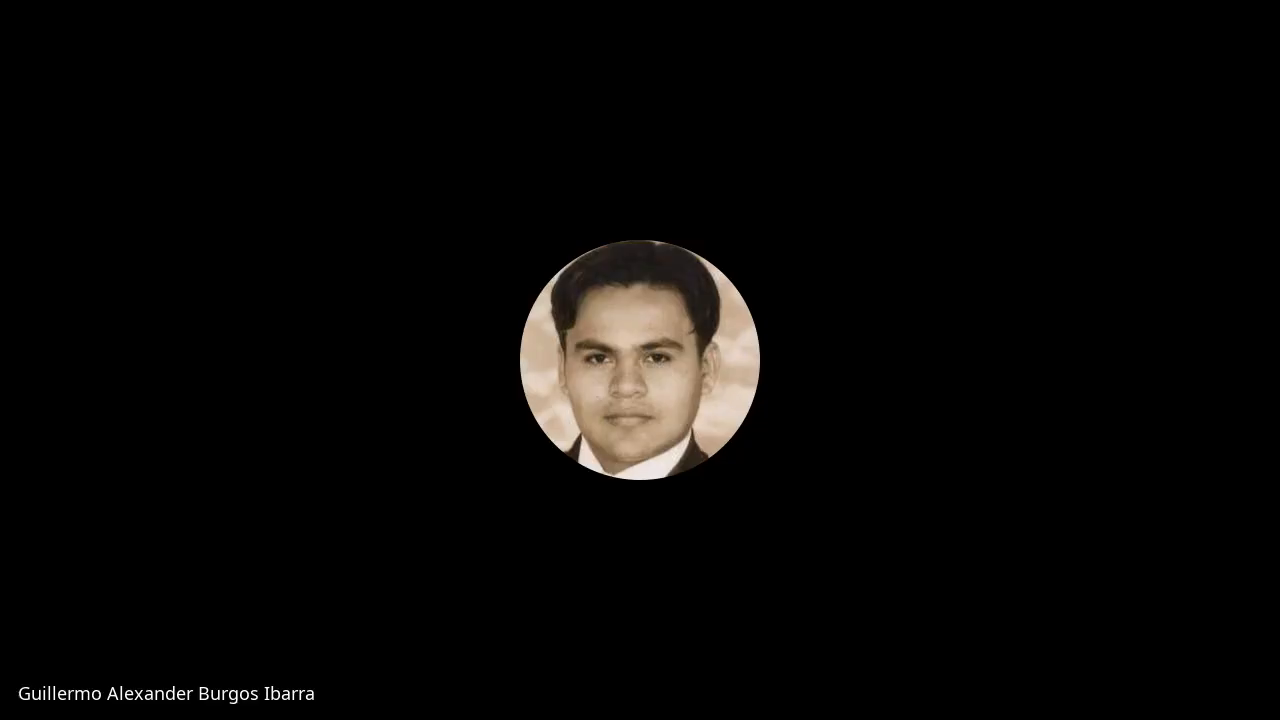